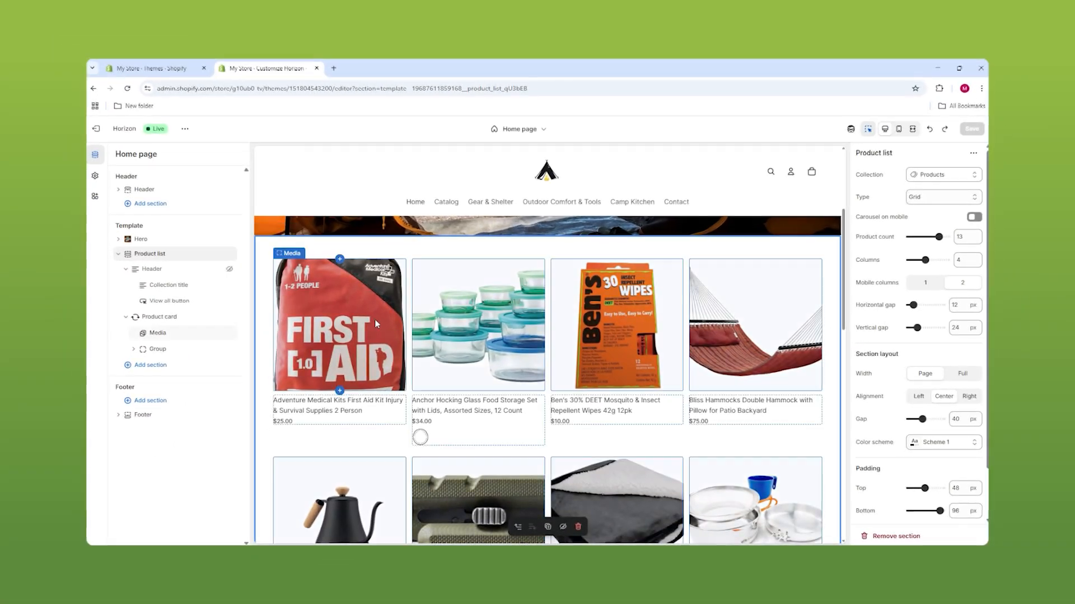
pyautogui.scroll(-1, 478, 263)
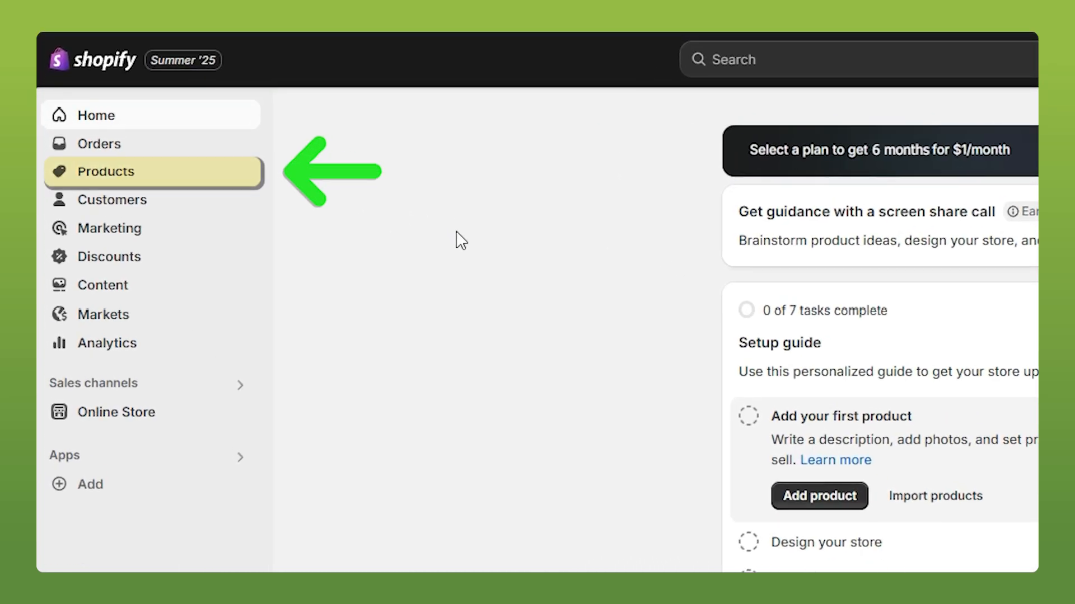
# Start a new product titled "Outbound 3-Season, 8-Person 2-Room Camping Dome Tent with Divider, Rain Fly & Carry Bag".
pyautogui.click(117, 176)
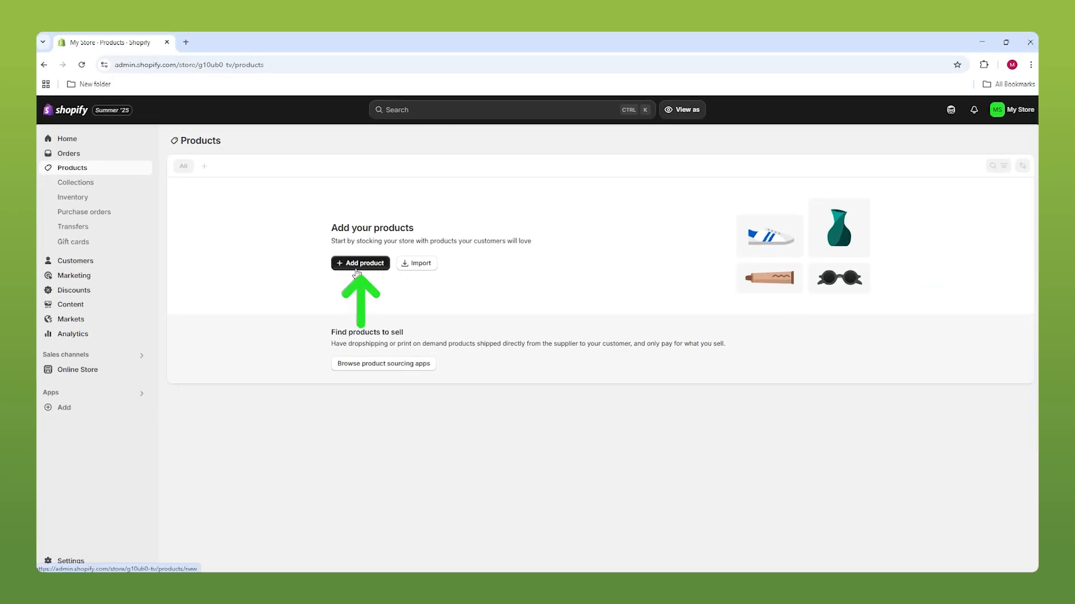
pyautogui.click(338, 264)
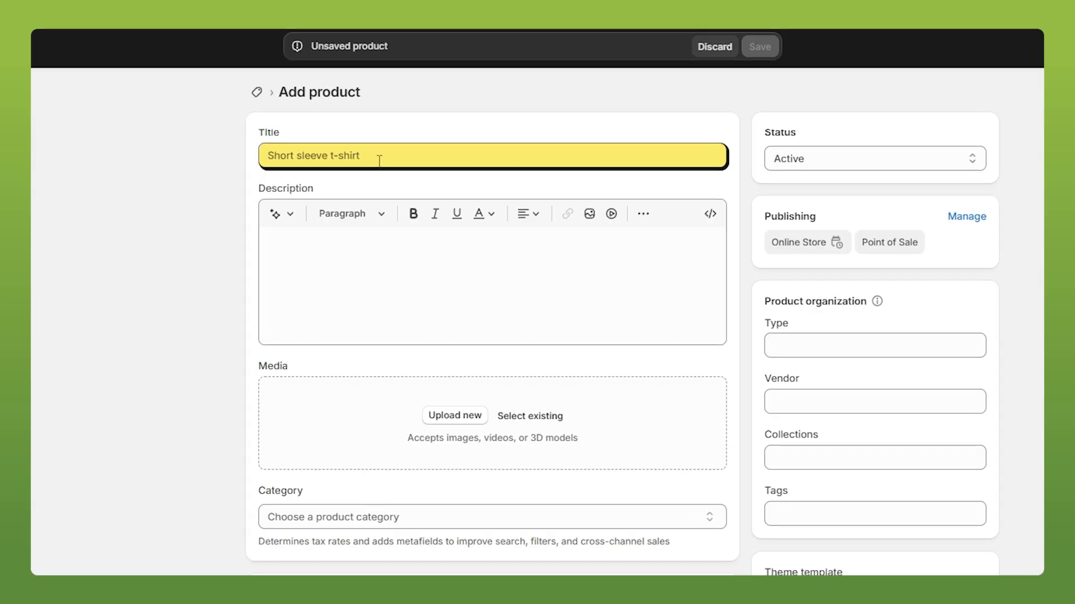
pyautogui.click(386, 162)
pyautogui.write('Outbound 3-Season, 8-Person 2-Room Camping Dome Tent with Divider, Rain Fly & Carry Bag')
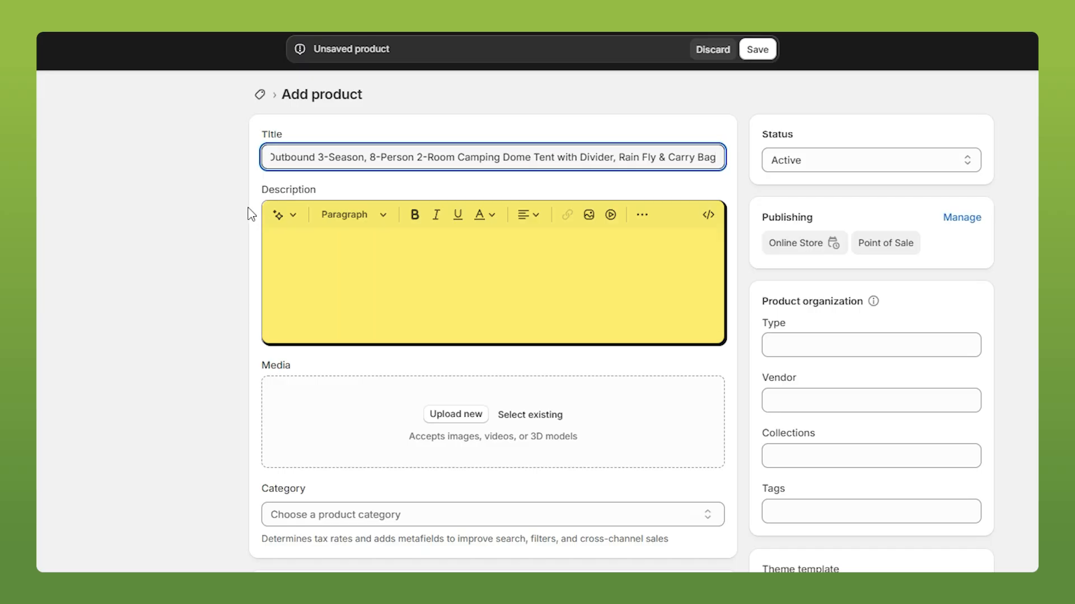
# Generate an Expert-tone product description using the full tent title as features and keywords, and keep the generated text.
pyautogui.click(280, 217)
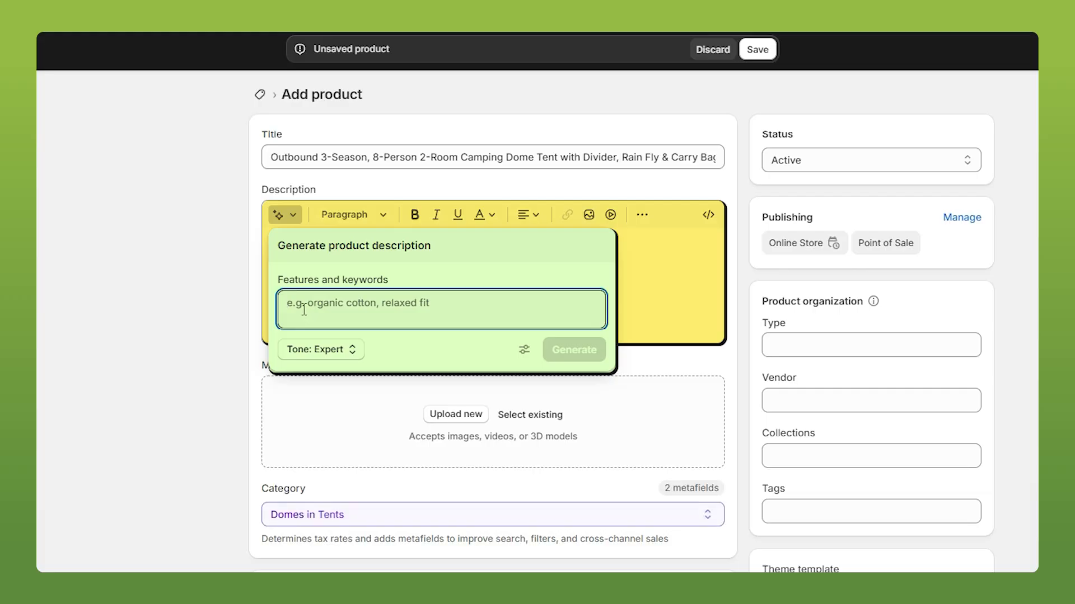
pyautogui.write('Outbound 3-Season, 8-Person 2-Room Camping Dome Tent with Divider, Rain Fly & Carry Bag')
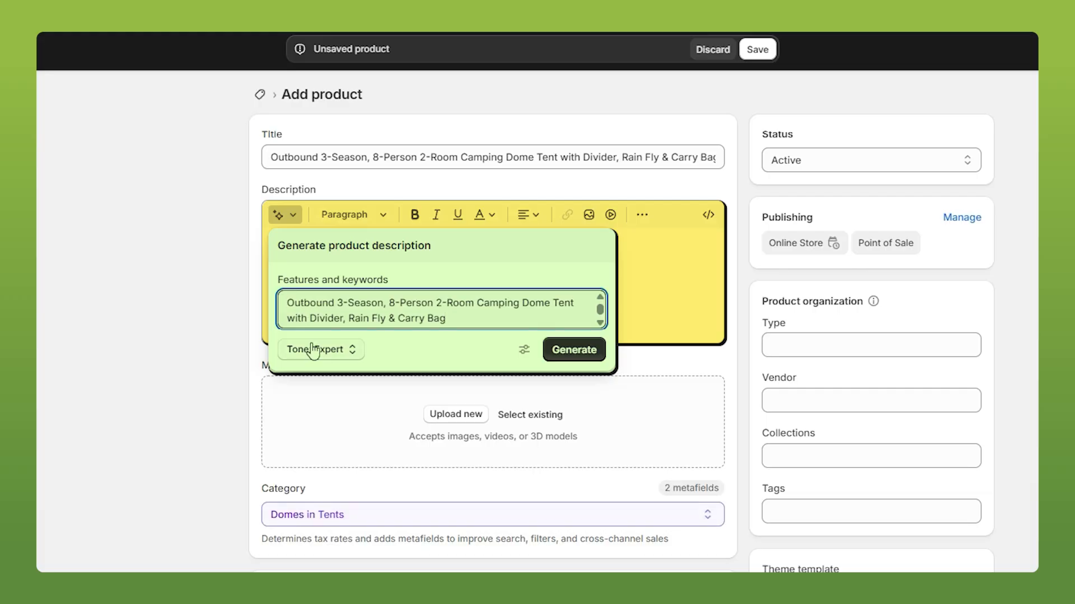
pyautogui.click(314, 351)
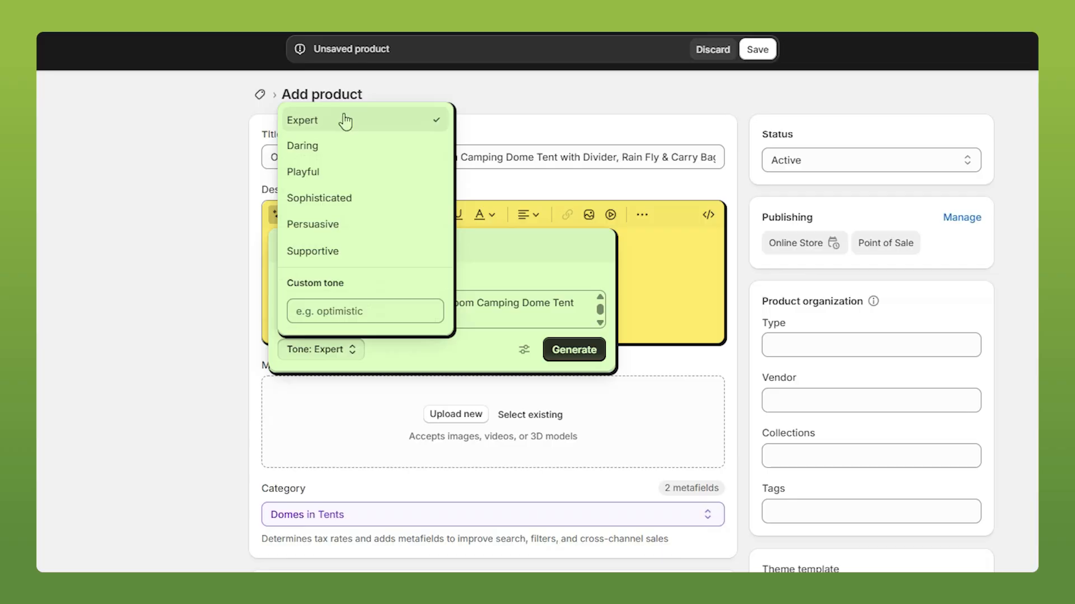
pyautogui.click(323, 311)
pyautogui.click(506, 264)
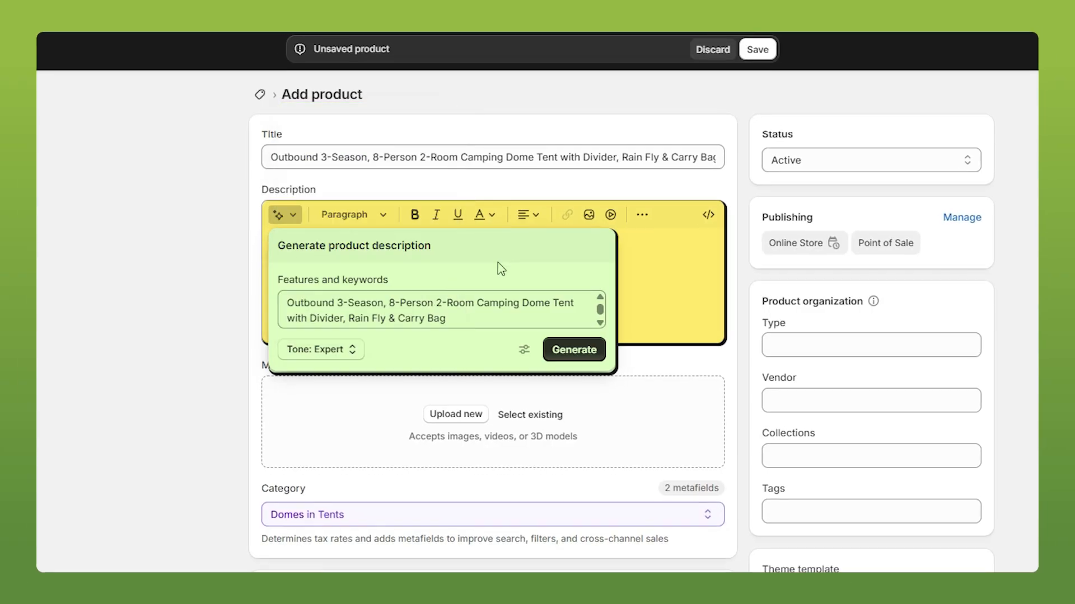
pyautogui.click(568, 349)
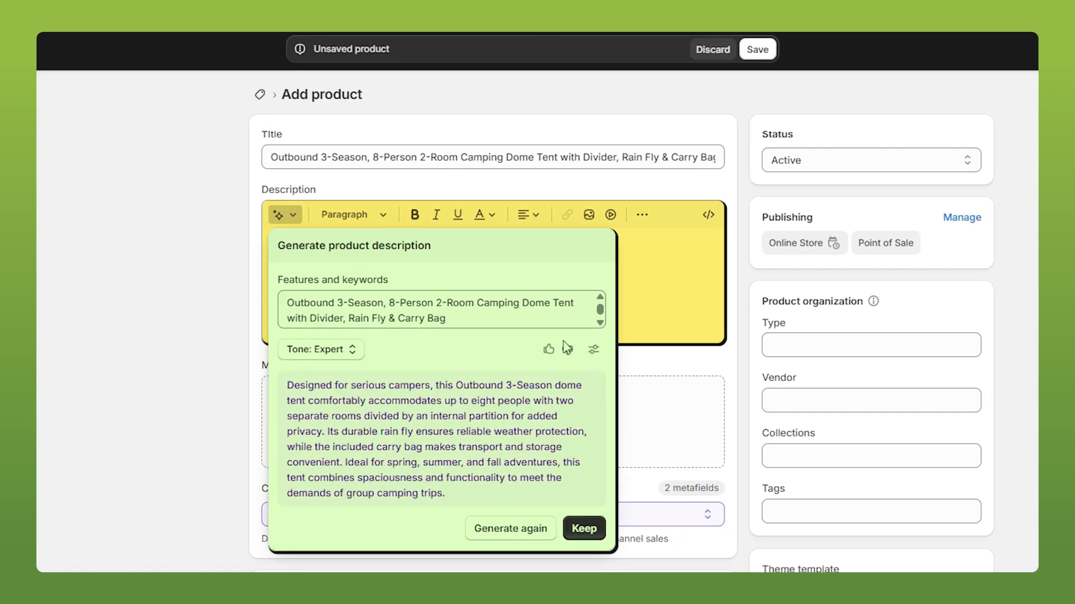
pyautogui.click(584, 529)
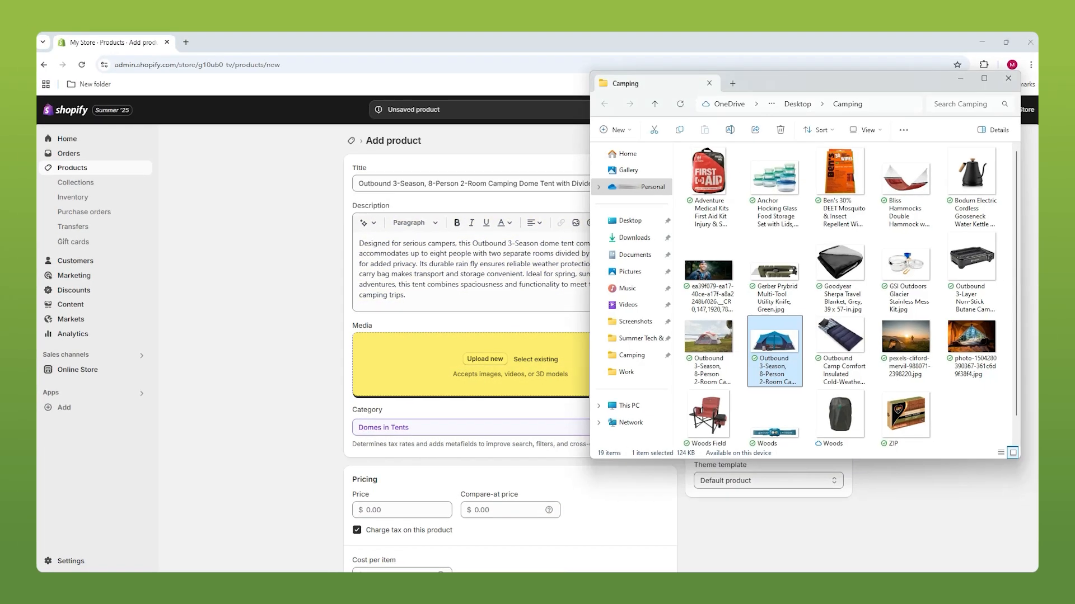
# Add the blue Outbound tent image from the Camping folder to the product media and set the price to 129.99.
pyautogui.moveTo(785, 362); pyautogui.dragTo(531, 359)
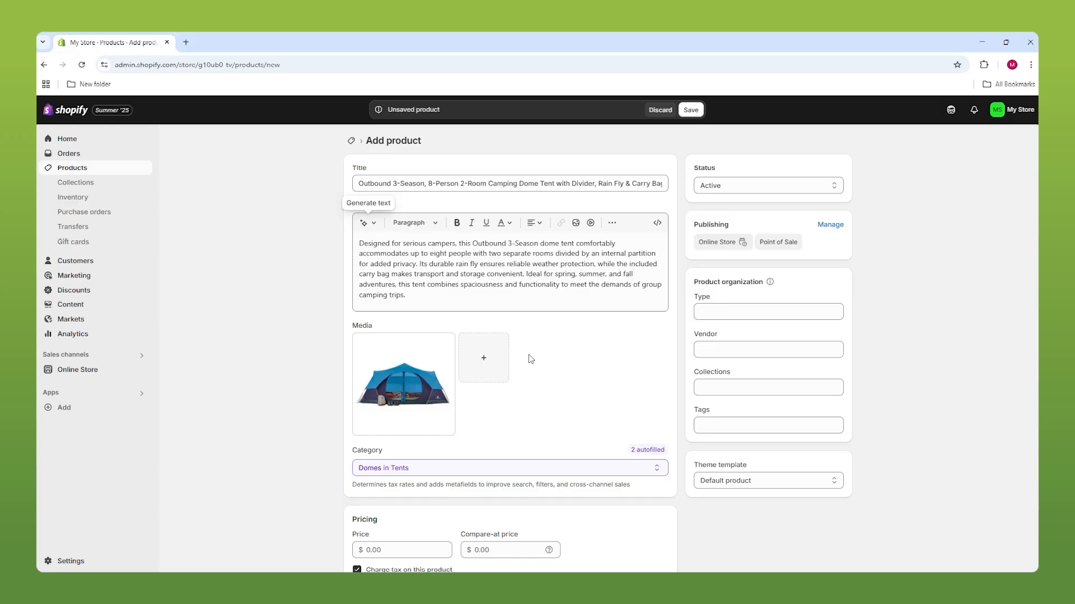
pyautogui.moveTo(449, 362)
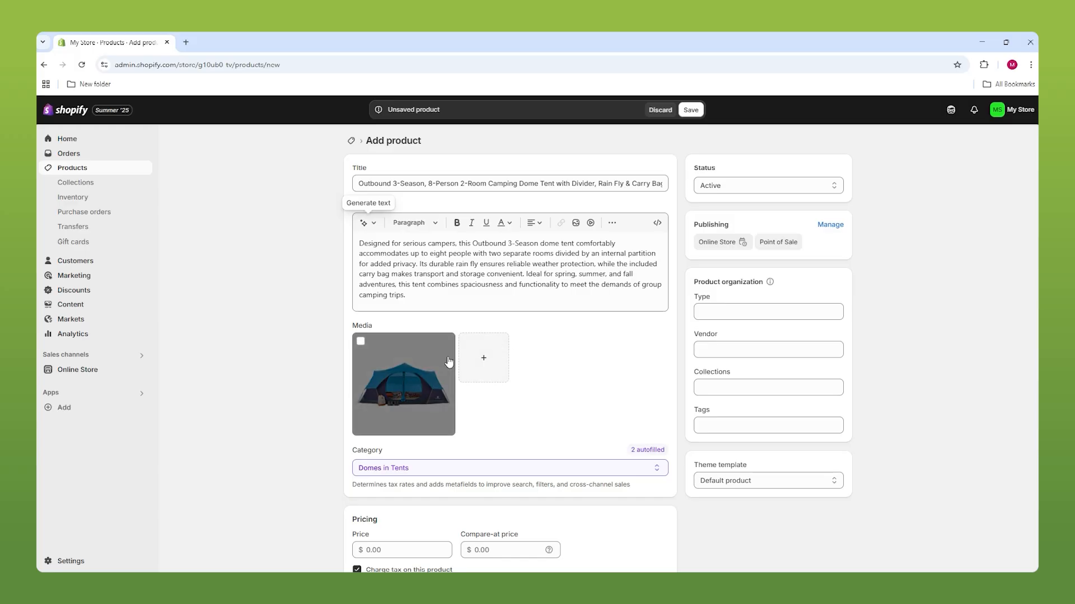
pyautogui.scroll(-2, 449, 362)
pyautogui.click(404, 442)
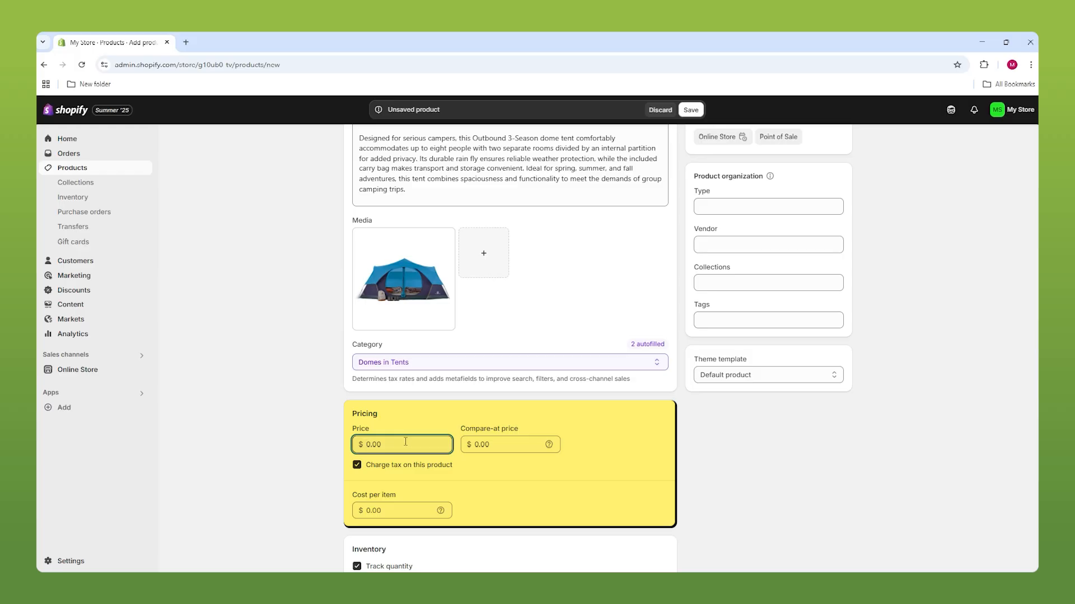
pyautogui.write('129.99')
pyautogui.click(501, 443)
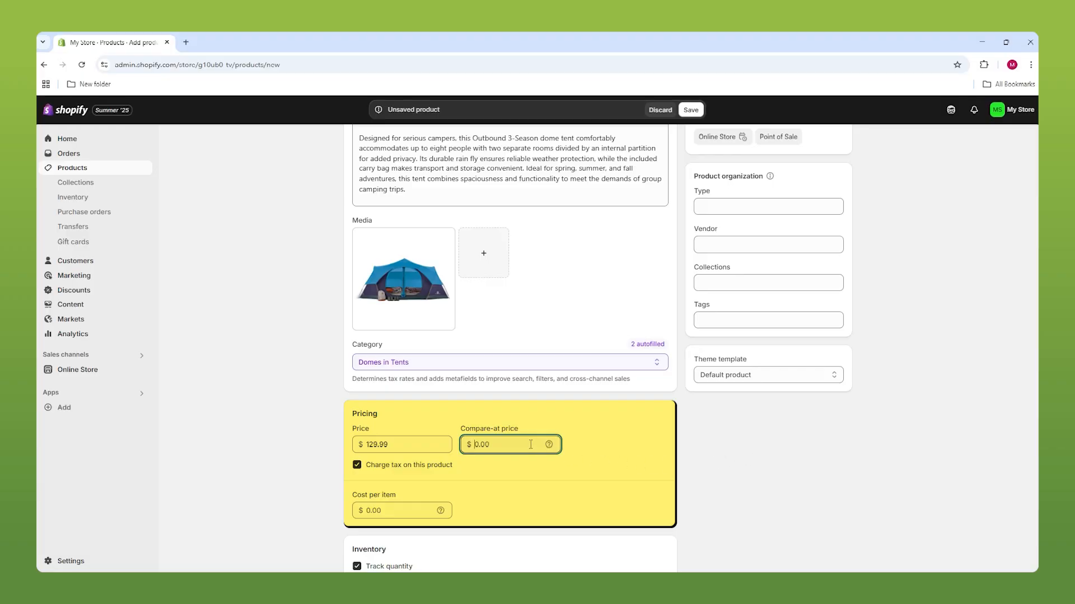
pyautogui.write('120')
pyautogui.click(812, 451)
pyautogui.click(506, 446)
pyautogui.press('BackSpace')
pyautogui.click(742, 442)
# Set the Shop location inventory quantity to 100 and leave selling when out of stock disabled.
pyautogui.scroll(-4, 671, 446)
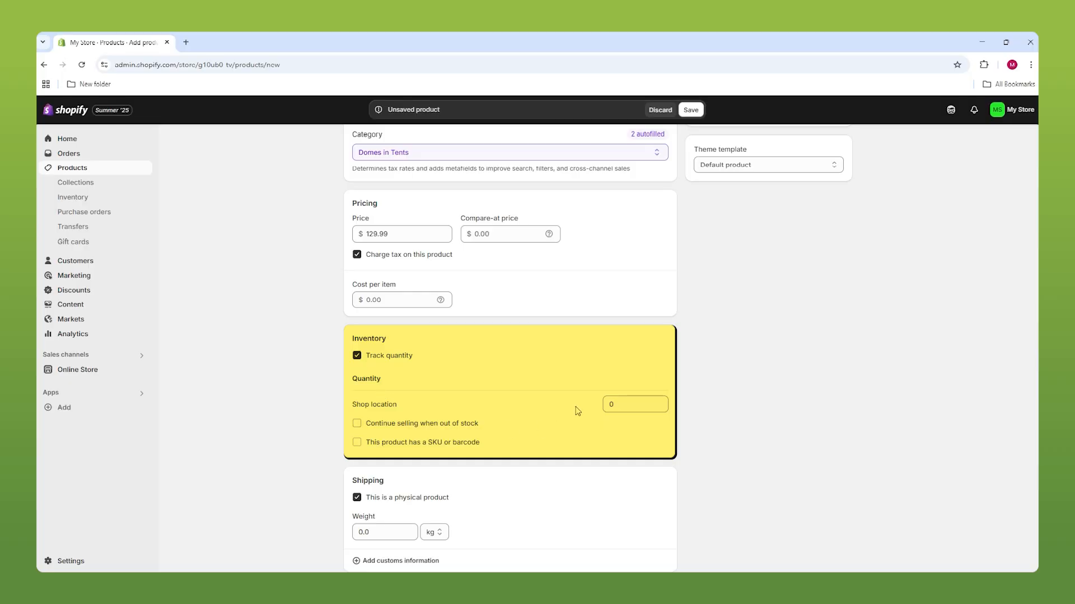
pyautogui.click(617, 403)
pyautogui.write('100')
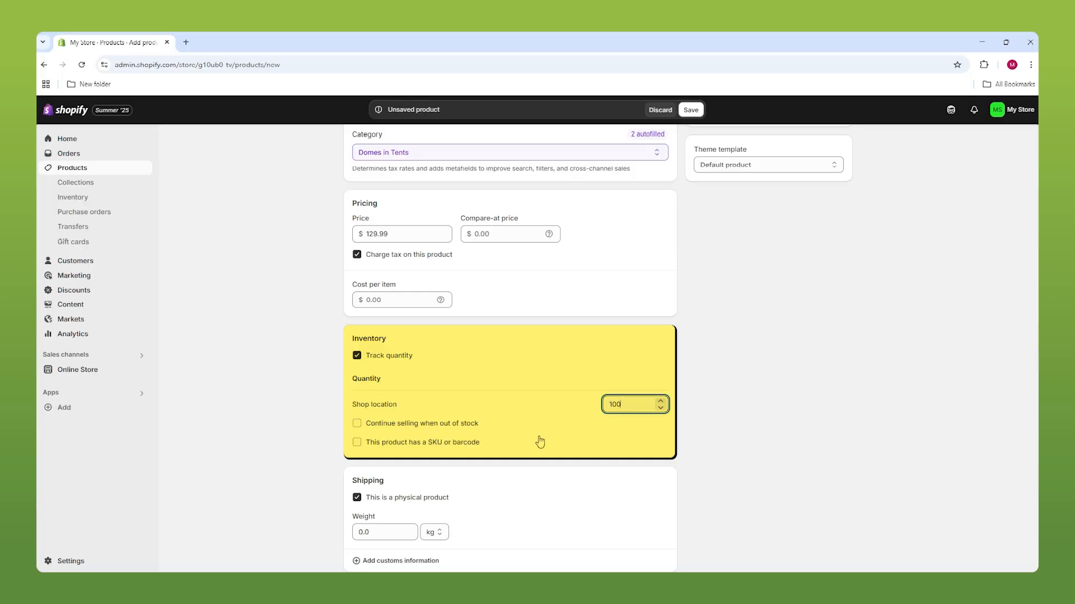
pyautogui.click(901, 422)
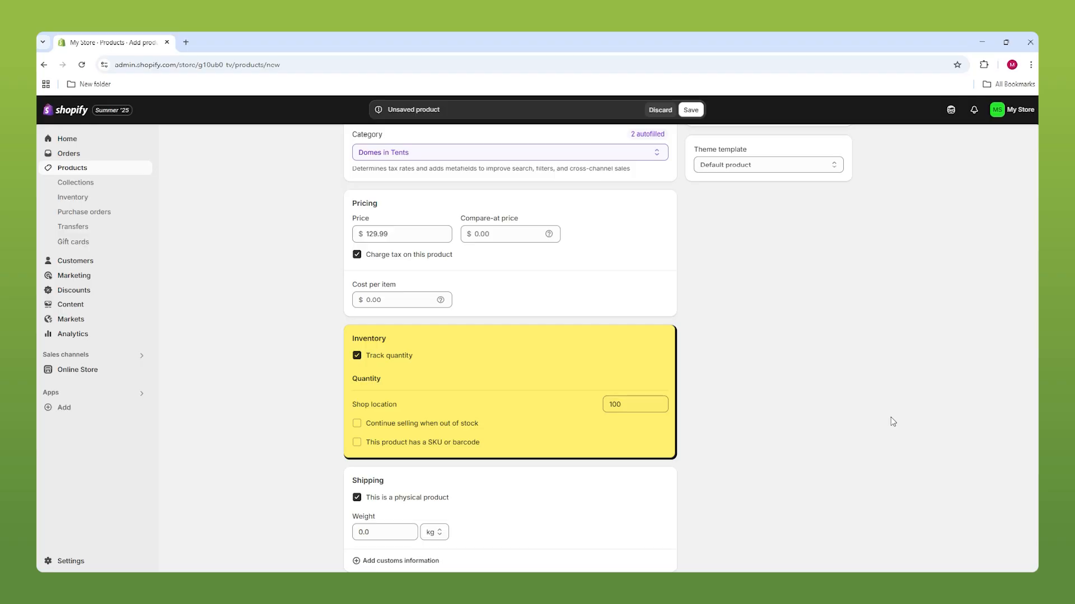
pyautogui.click(357, 424)
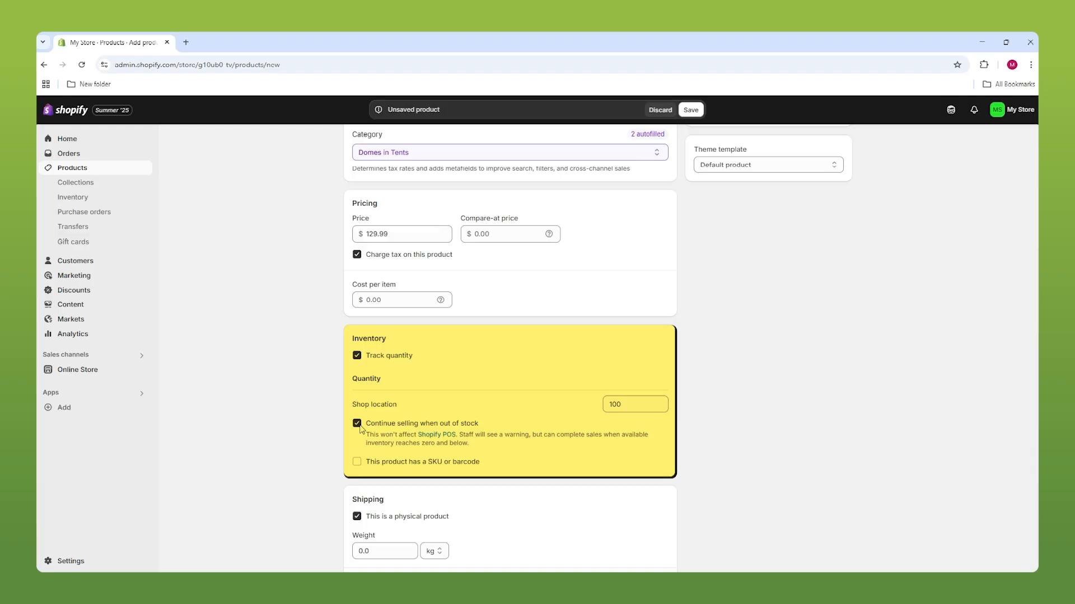
pyautogui.click(357, 424)
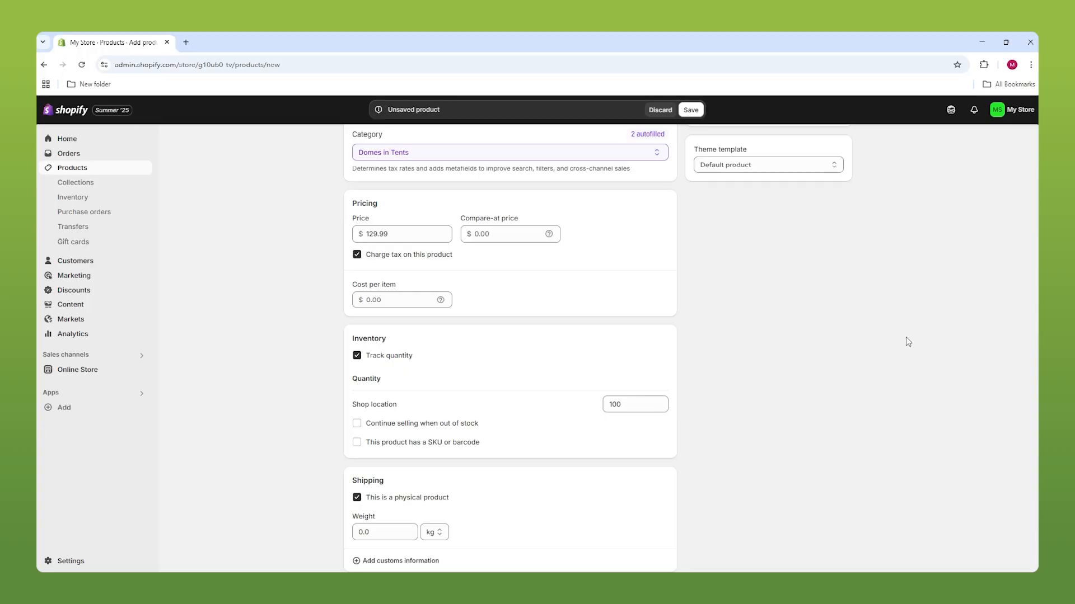
# Review the product form from title and media through shipping, variants, category metafields and search engine listing.
pyautogui.scroll(-3, 905, 330)
pyautogui.scroll(-2, 510, 331)
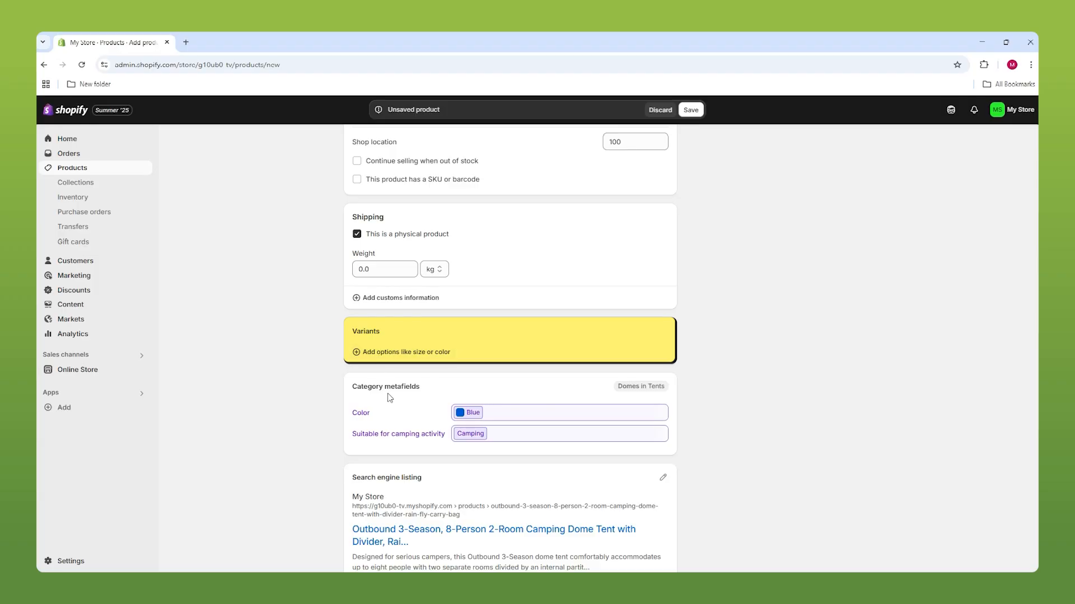
pyautogui.scroll(2, 390, 399)
pyautogui.scroll(7, 390, 400)
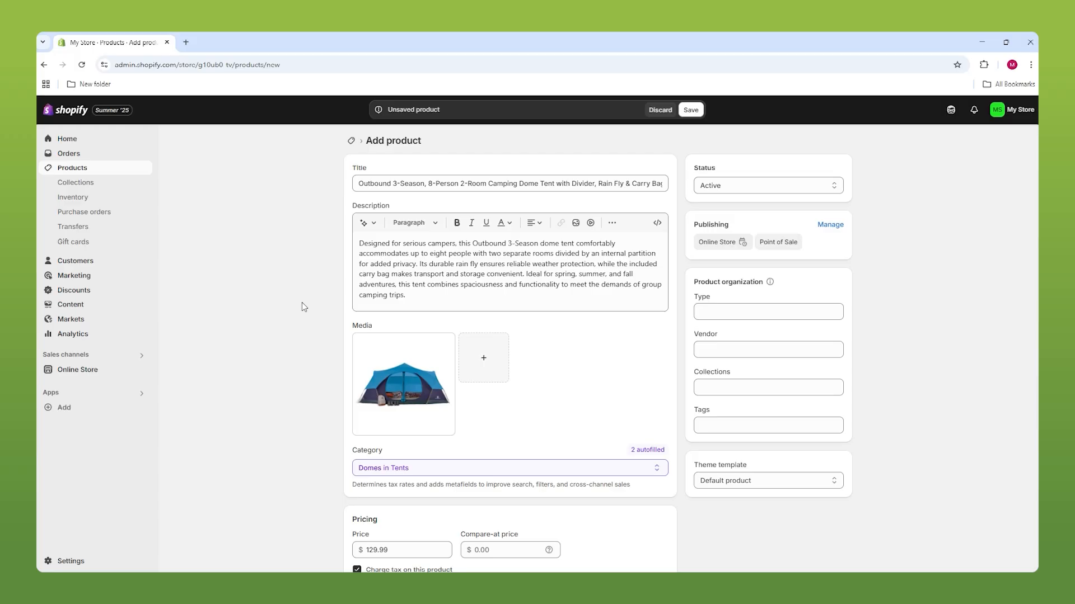
pyautogui.scroll(-3, 392, 384)
pyautogui.scroll(-10, 392, 383)
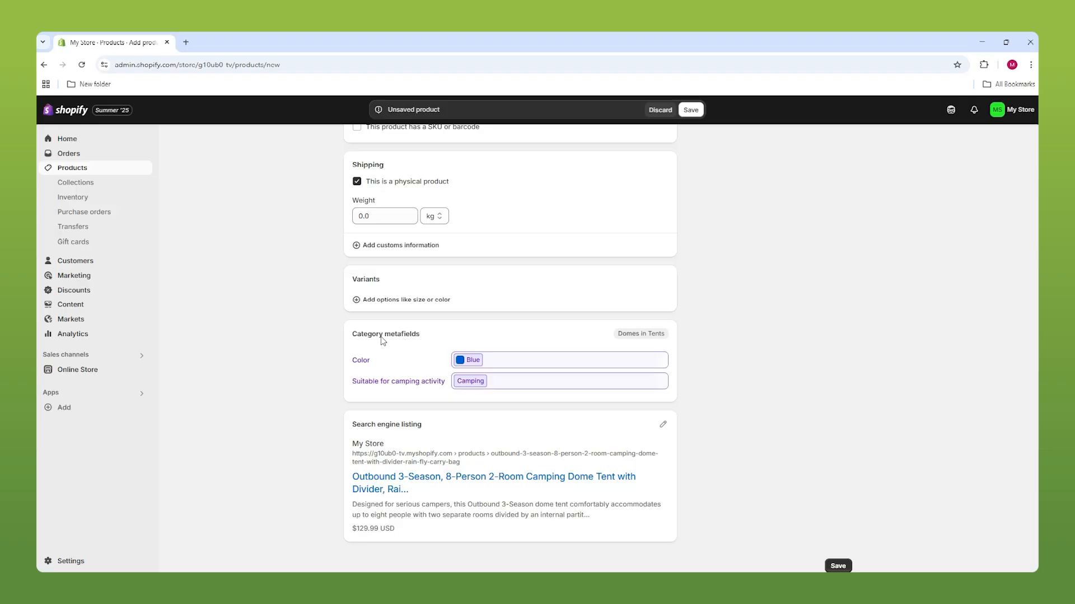
pyautogui.scroll(12, 431, 373)
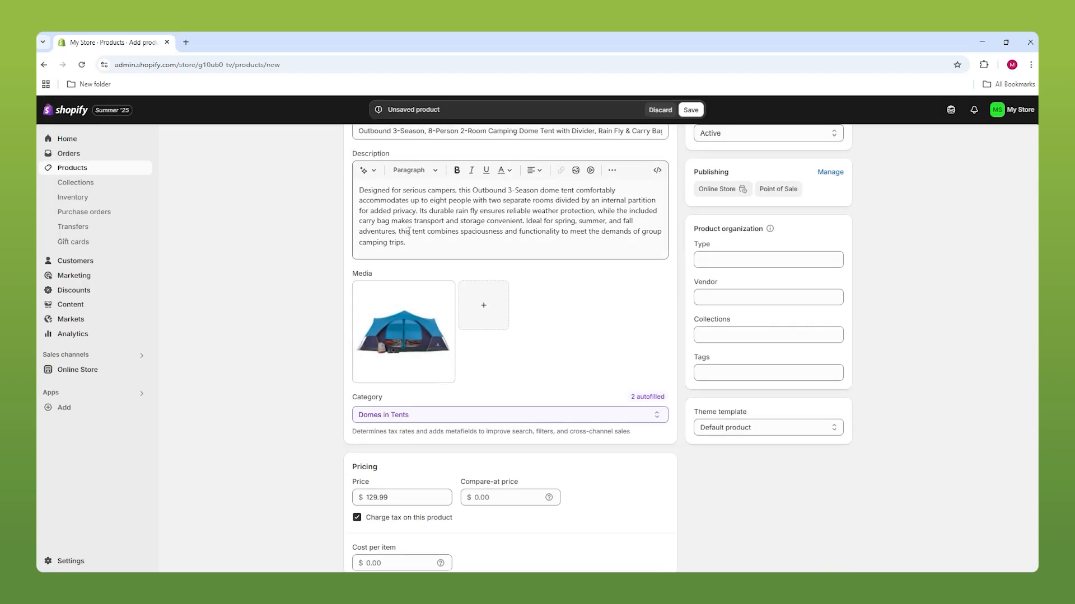
pyautogui.scroll(1, 406, 236)
# Add Color with the value Blue and Suitable for camping activity with the value Camping as variant options.
pyautogui.scroll(-5, 400, 222)
pyautogui.scroll(-6, 400, 218)
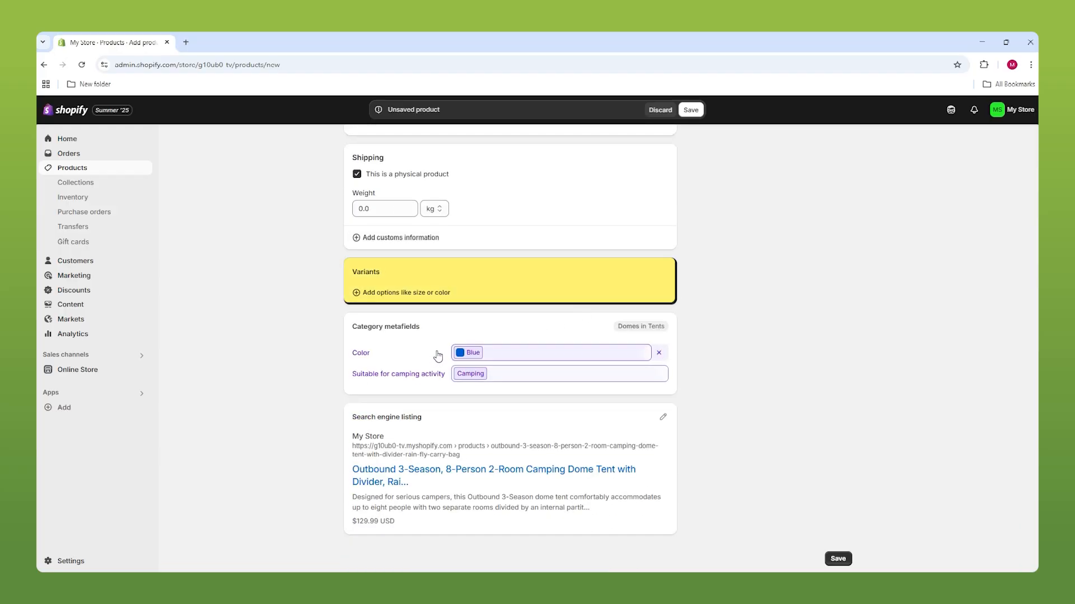
pyautogui.click(382, 299)
pyautogui.click(370, 356)
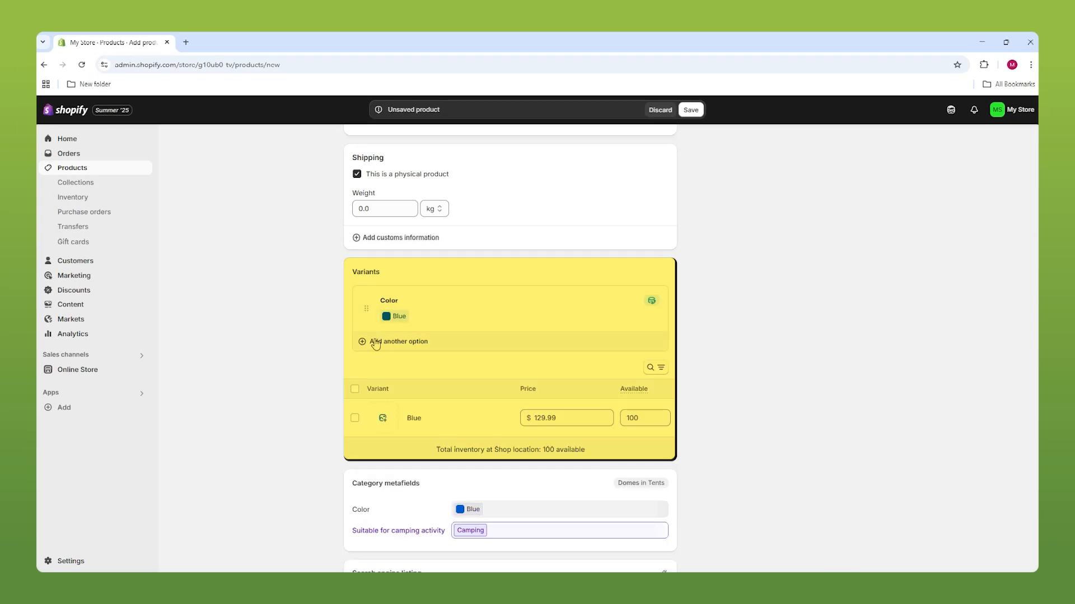
pyautogui.click(372, 340)
pyautogui.click(415, 403)
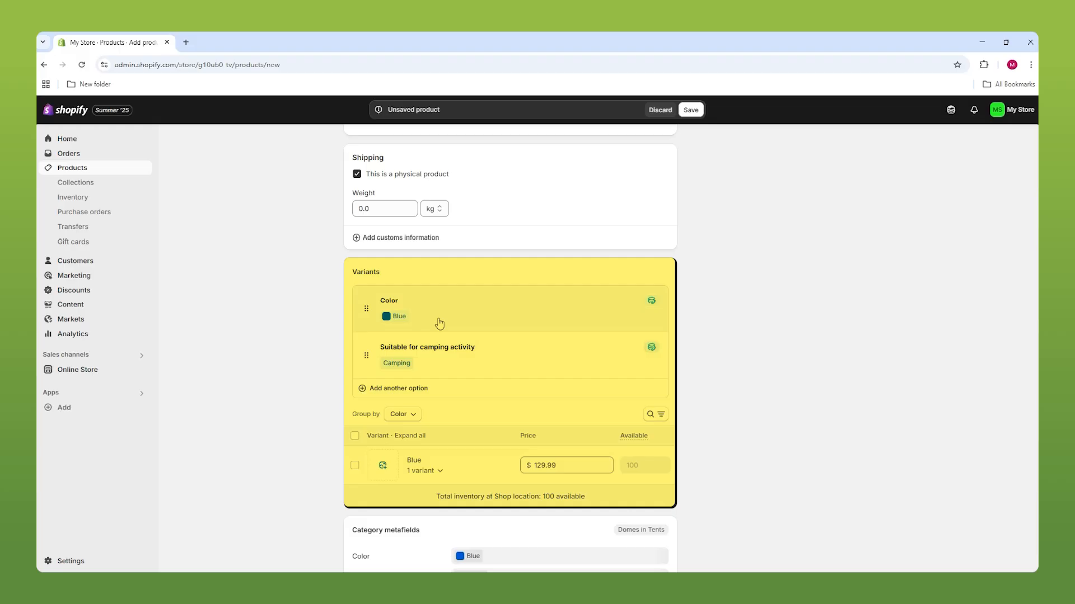
pyautogui.click(458, 315)
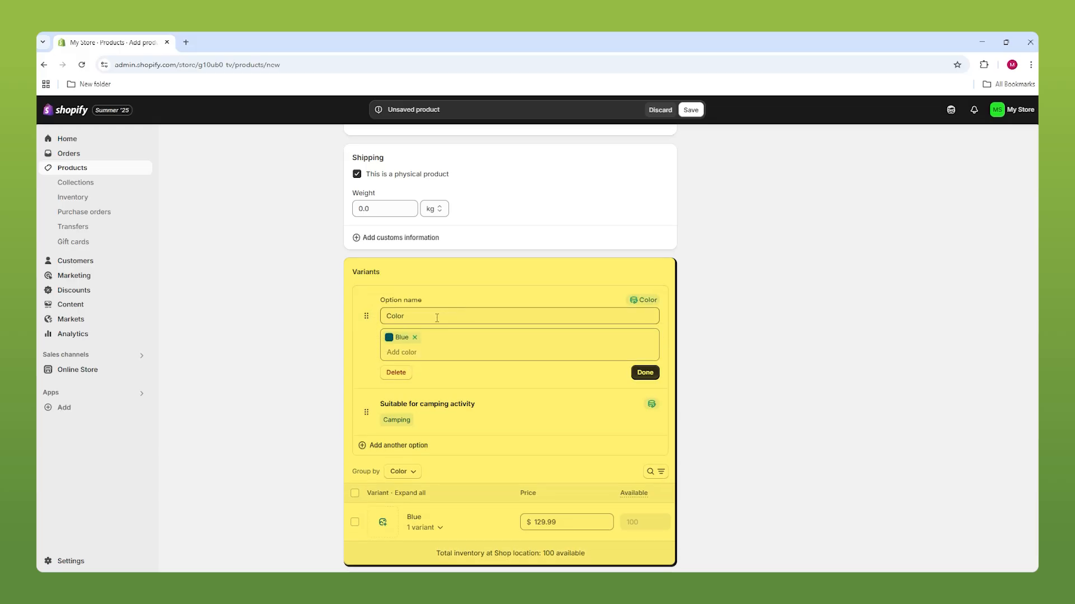
pyautogui.click(643, 372)
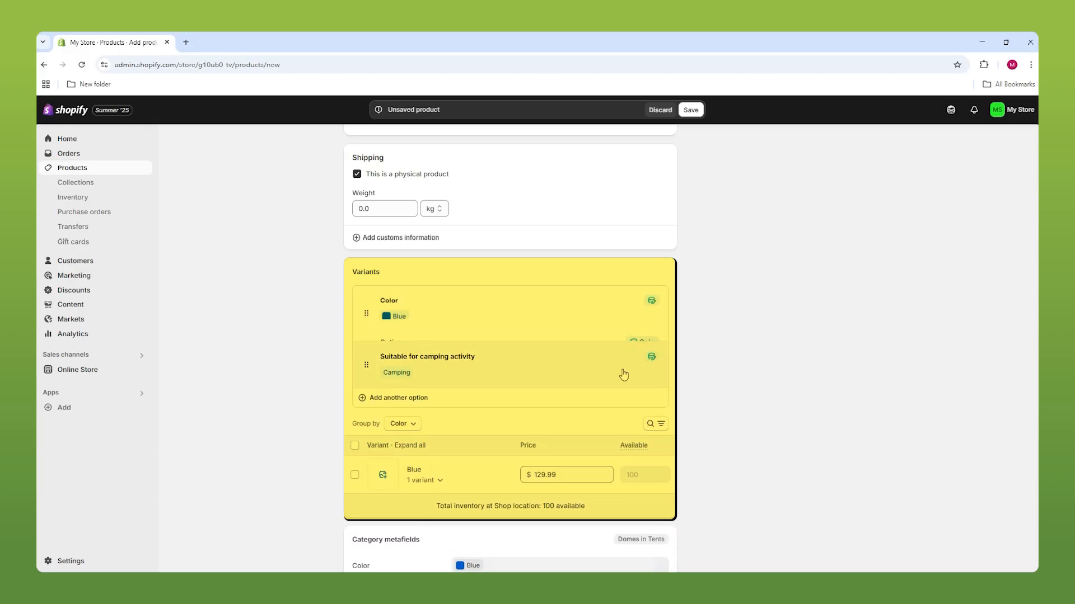
pyautogui.click(406, 390)
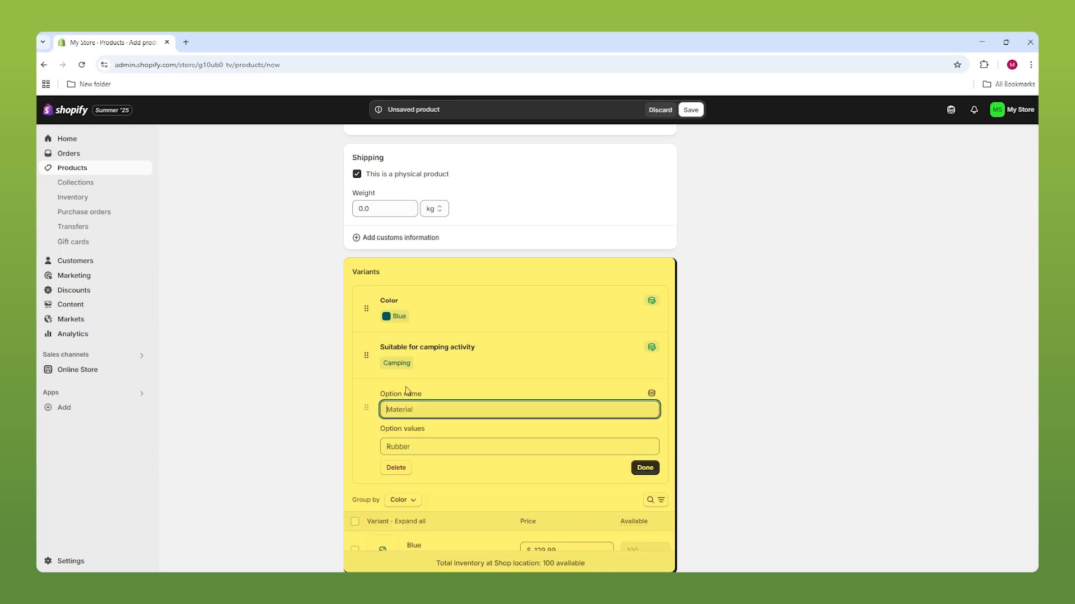
pyautogui.click(395, 477)
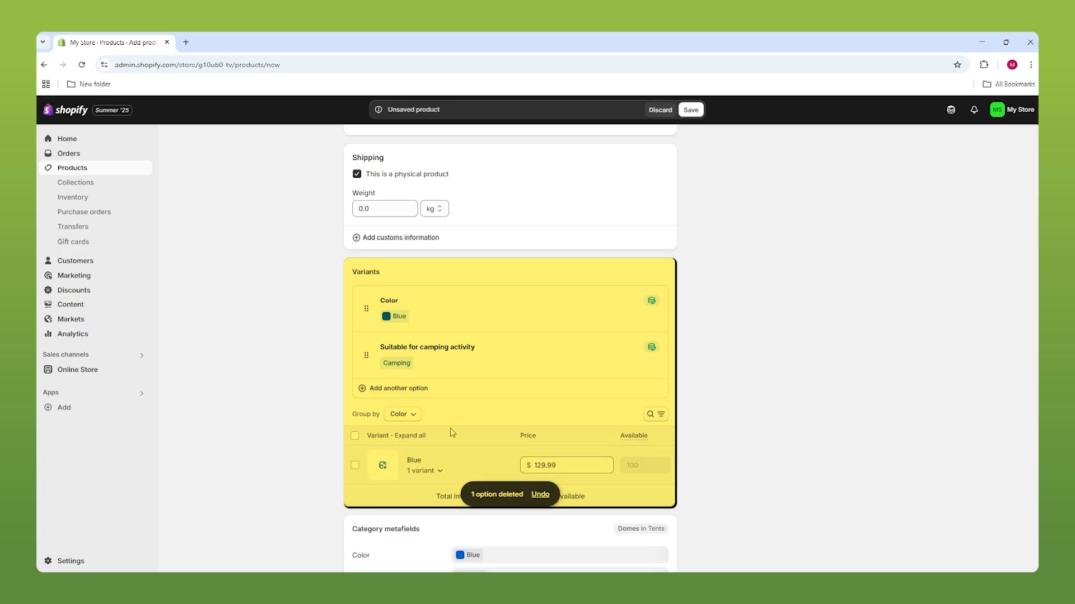
# Add a third variant option named Material with the value Waterproof.
pyautogui.click(417, 392)
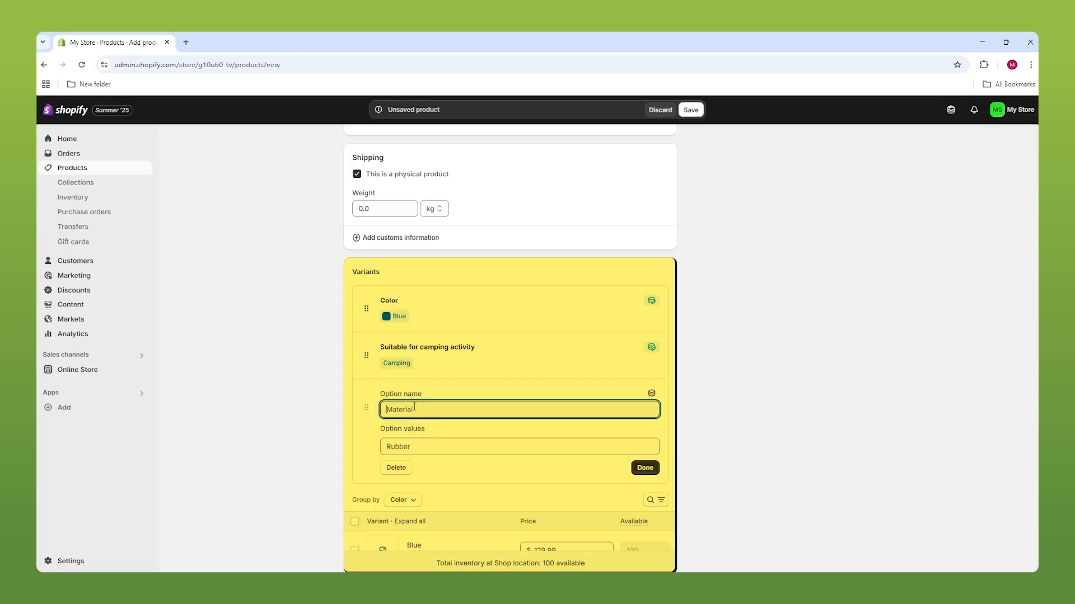
pyautogui.write('Material')
pyautogui.click(430, 446)
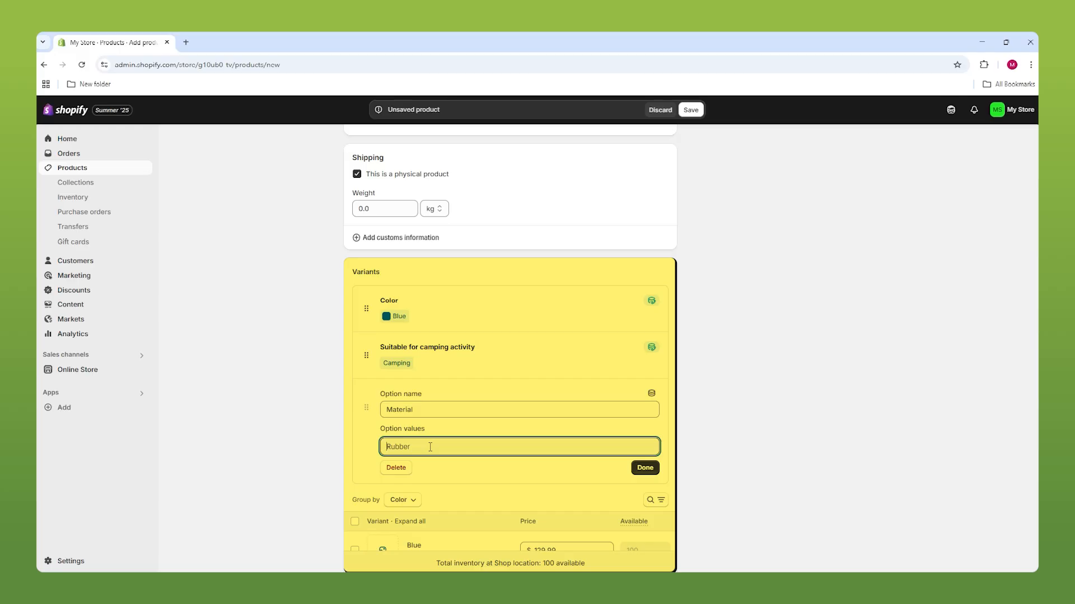
pyautogui.write('wat')
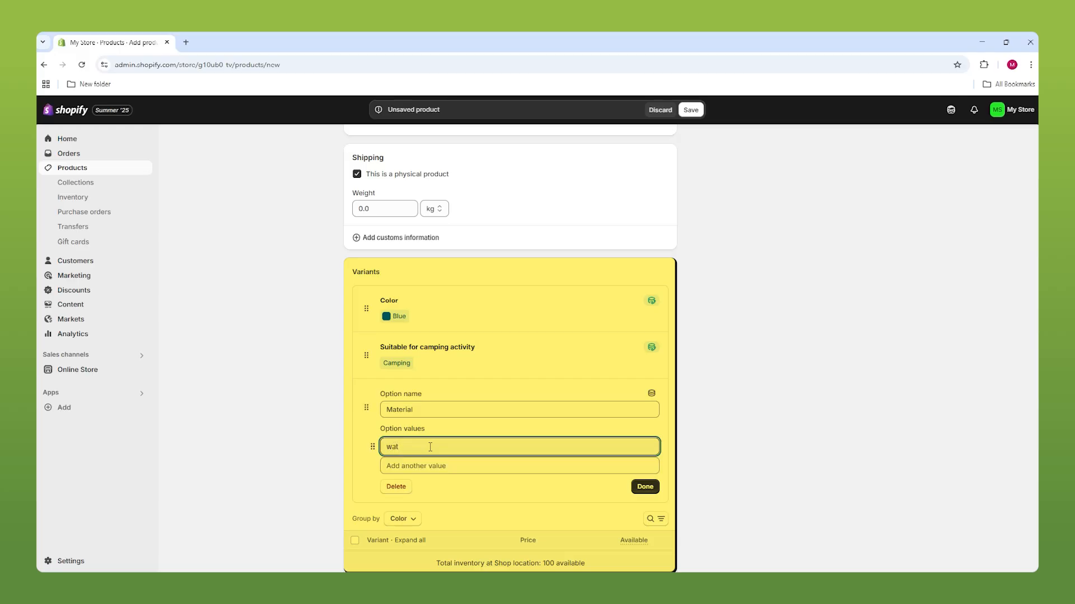
pyautogui.press('BackSpace')
pyautogui.press('BackSpace')
pyautogui.press('BackSpace')
pyautogui.write('WATE')
pyautogui.write('er')
pyautogui.write('proof')
pyautogui.click(645, 487)
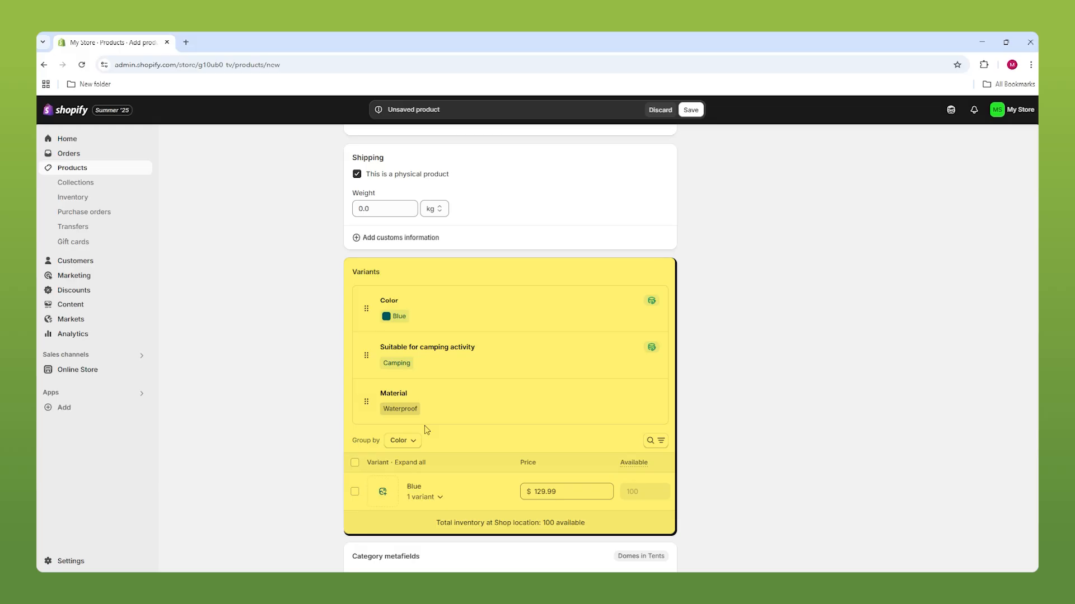
pyautogui.scroll(-3, 554, 442)
pyautogui.scroll(-2, 701, 381)
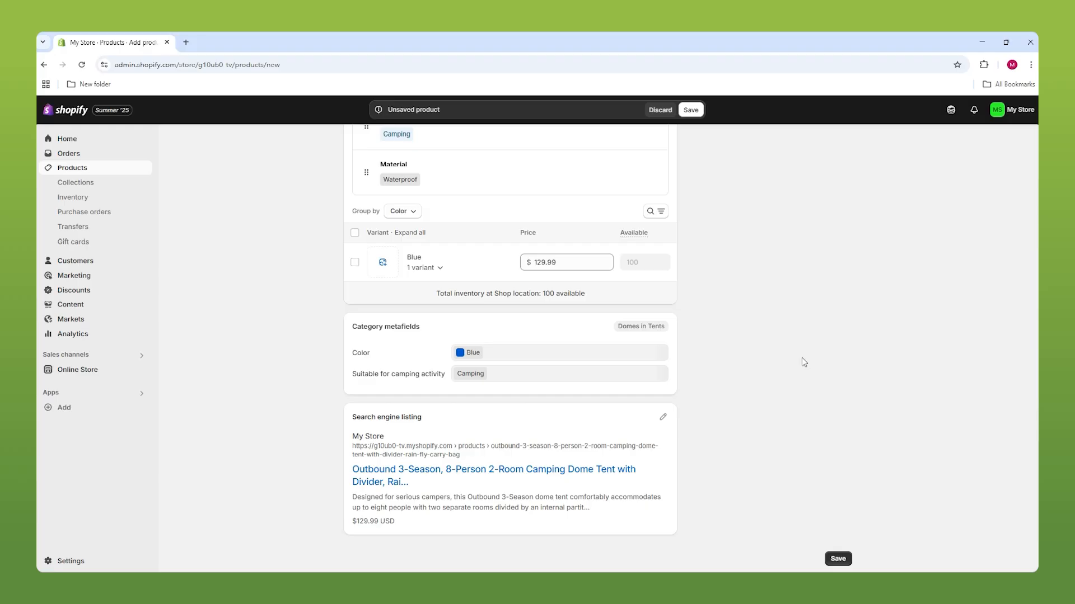
# Assign the product to the Home page collection in its product organization settings.
pyautogui.scroll(2, 844, 347)
pyautogui.scroll(7, 845, 348)
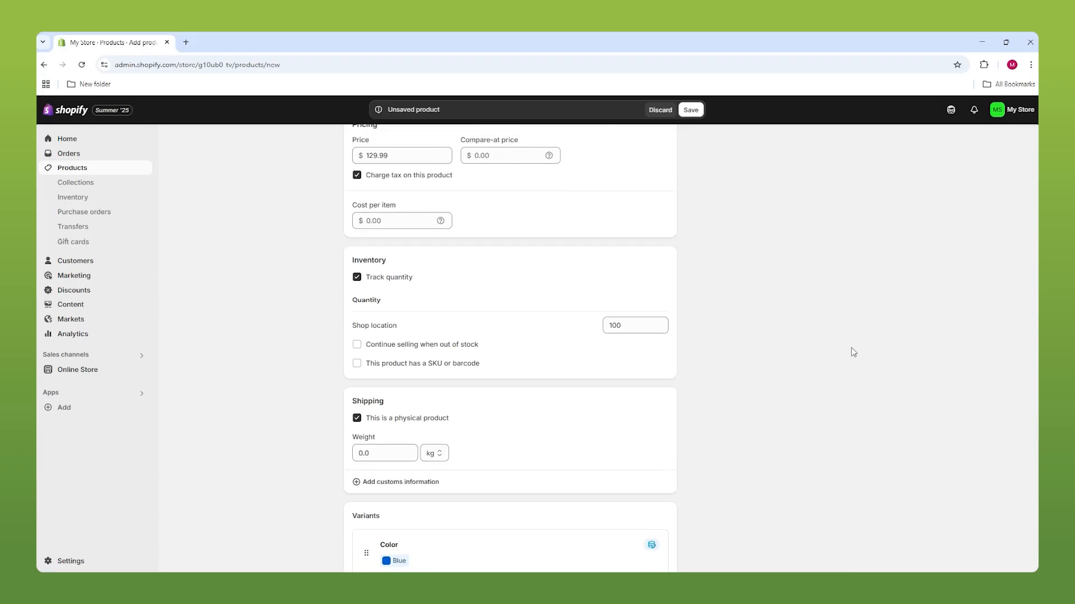
pyautogui.scroll(6, 853, 352)
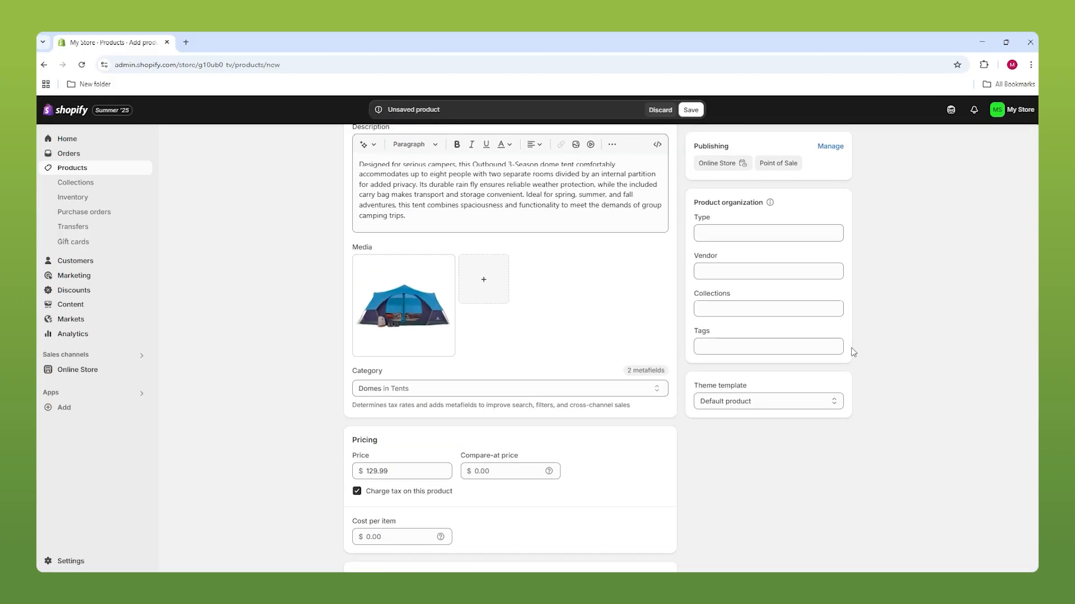
pyautogui.scroll(2, 896, 358)
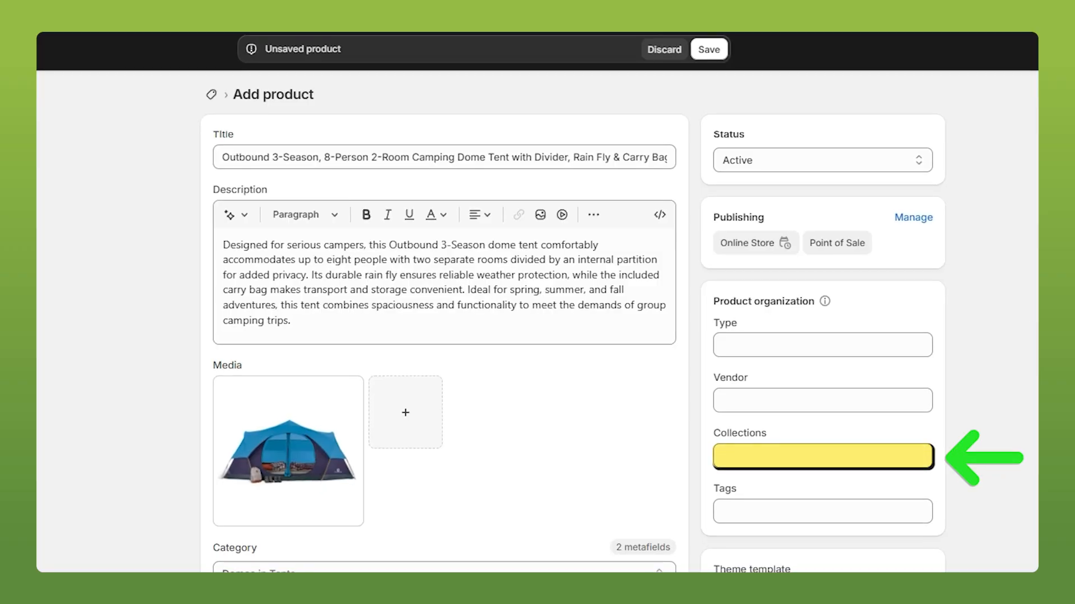
pyautogui.click(756, 461)
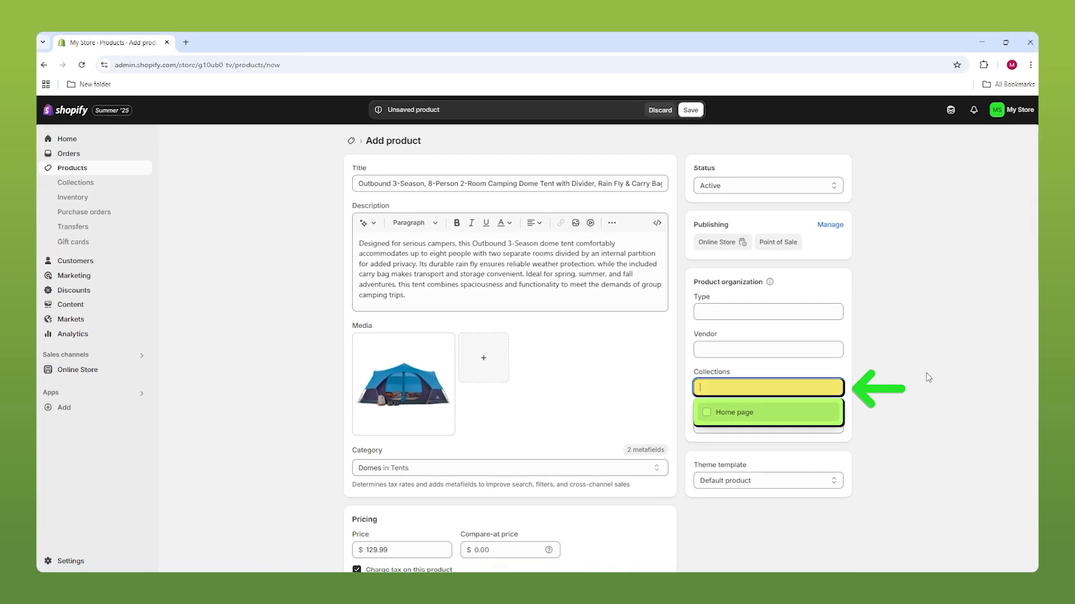
pyautogui.click(927, 374)
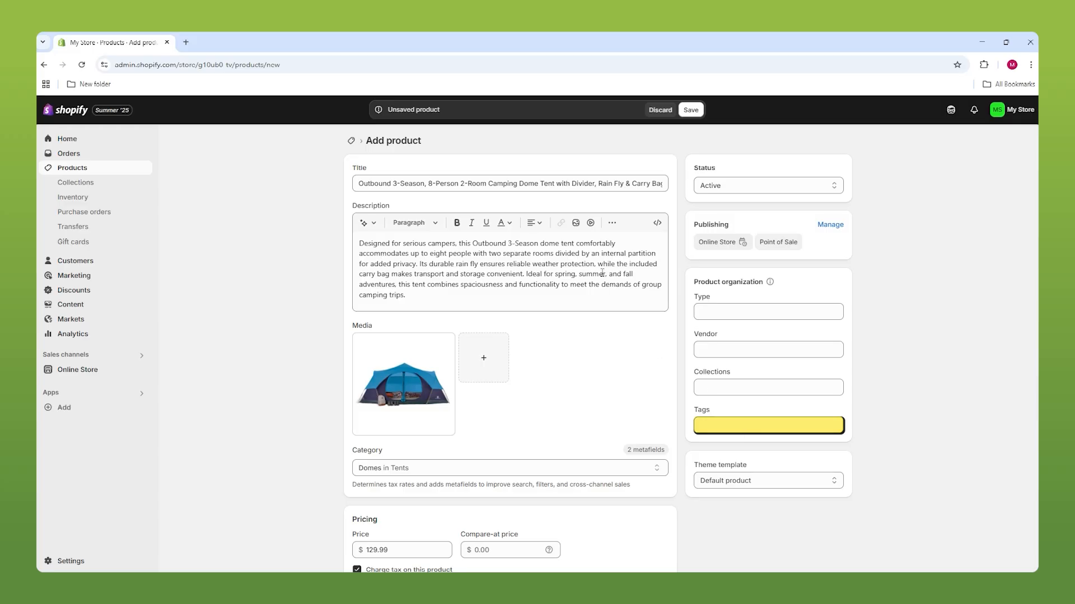
pyautogui.click(755, 424)
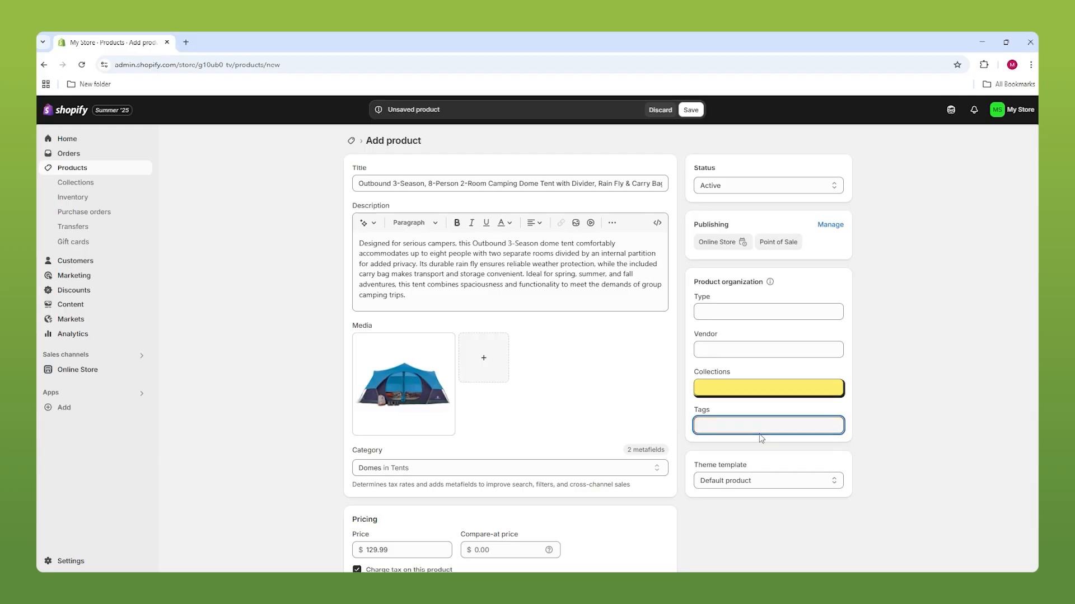
pyautogui.click(750, 393)
pyautogui.click(707, 414)
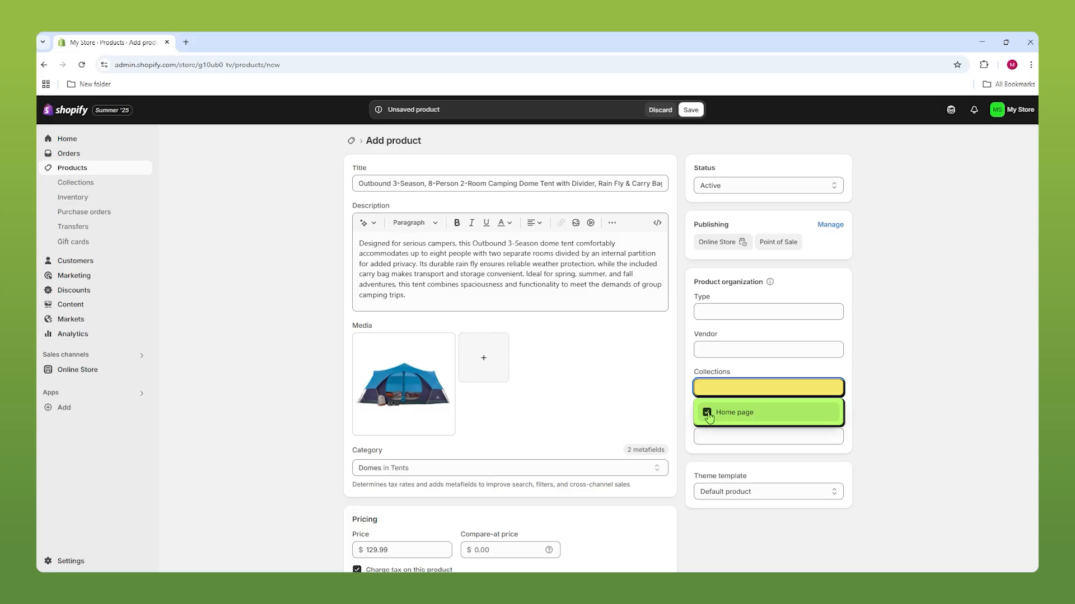
pyautogui.click(952, 335)
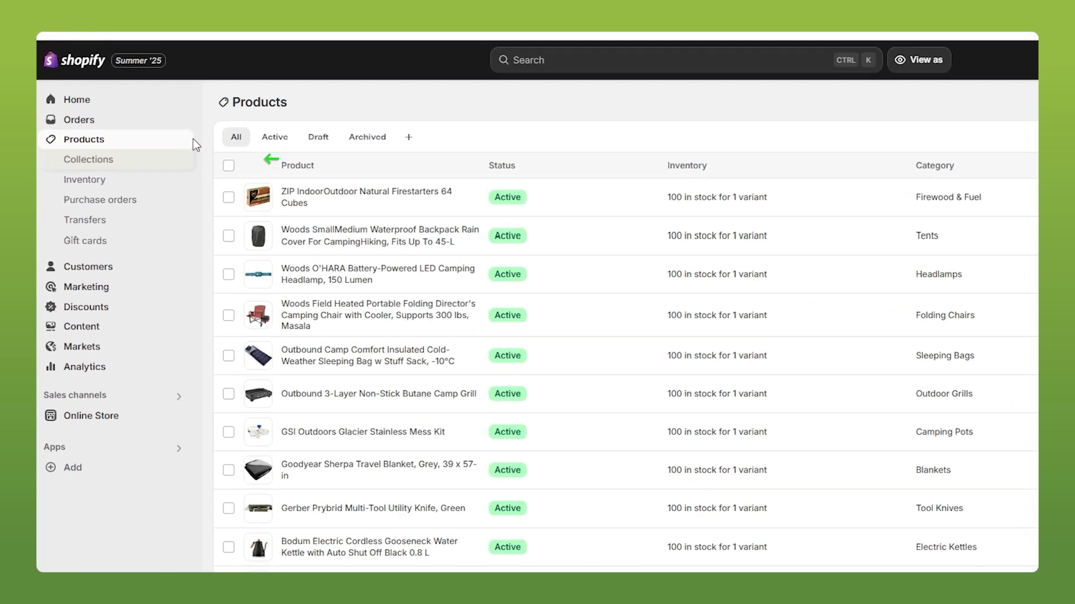
# Start a new product collection titled "Gear & Shelter".
pyautogui.click(118, 154)
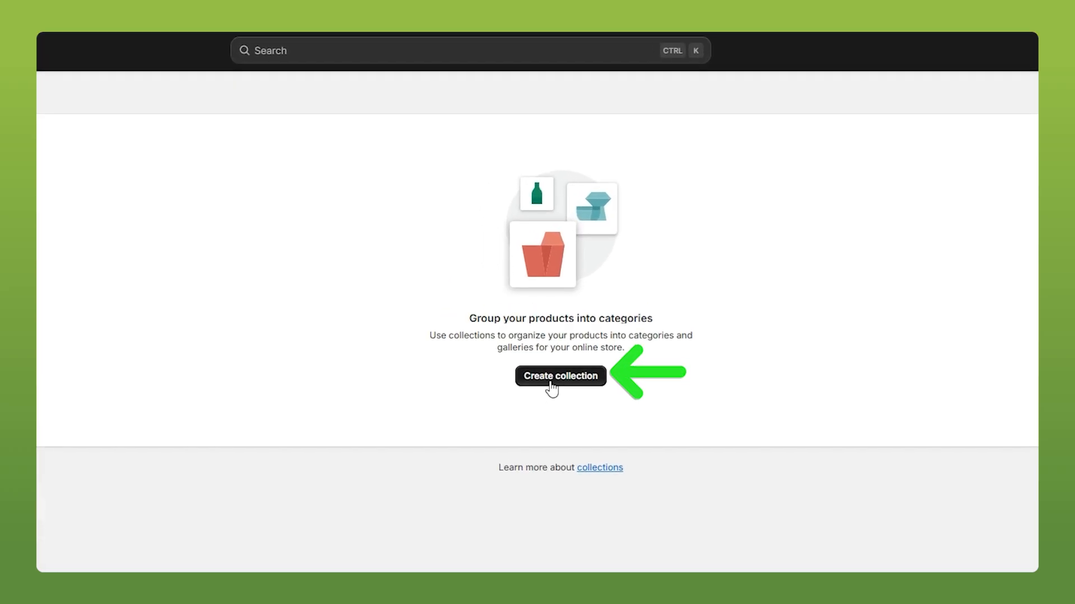
pyautogui.click(560, 381)
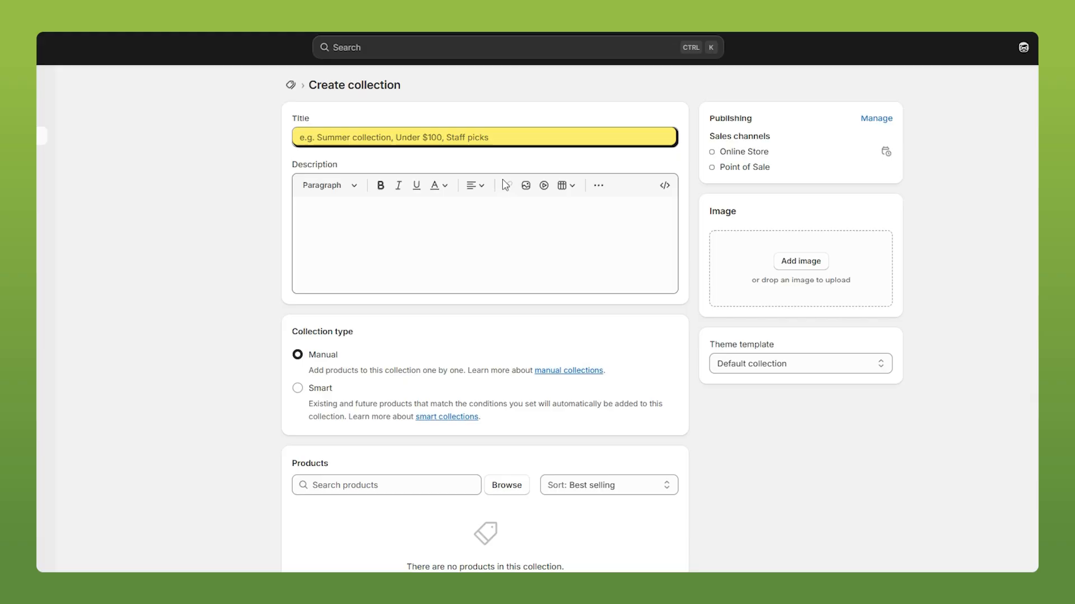
pyautogui.click(489, 146)
pyautogui.write('Gear & Shelter')
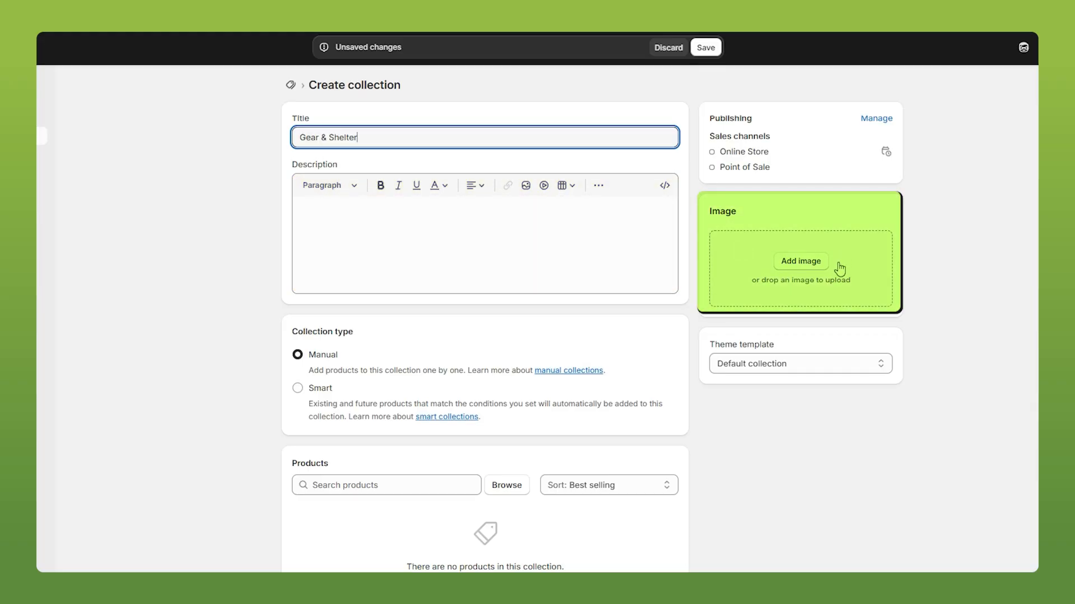
# Try the Smart collection type with a condition that matches products by tag.
pyautogui.scroll(-3, 622, 335)
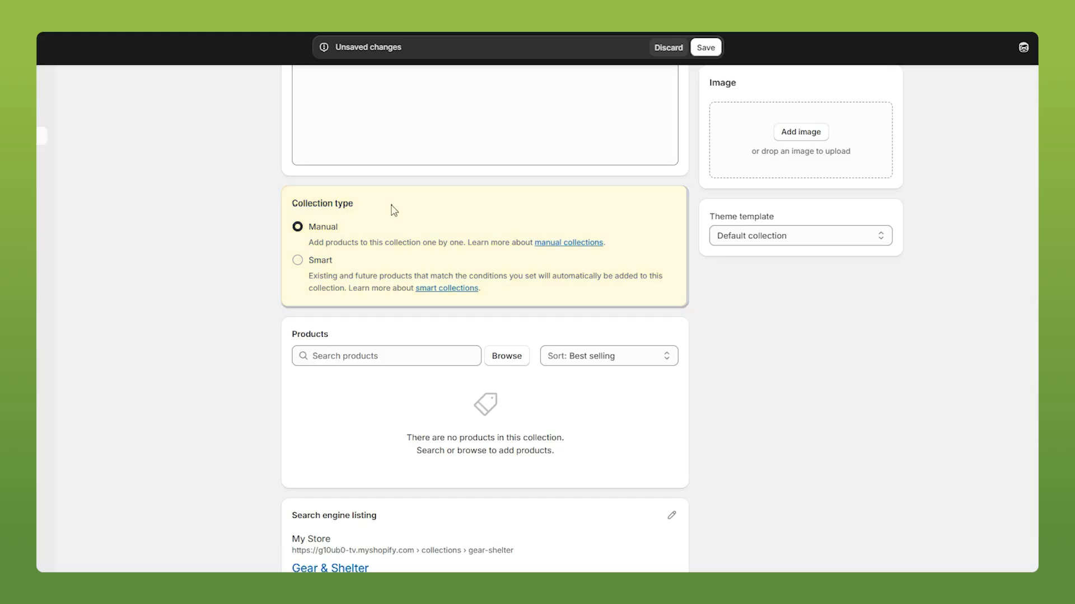
pyautogui.click(298, 261)
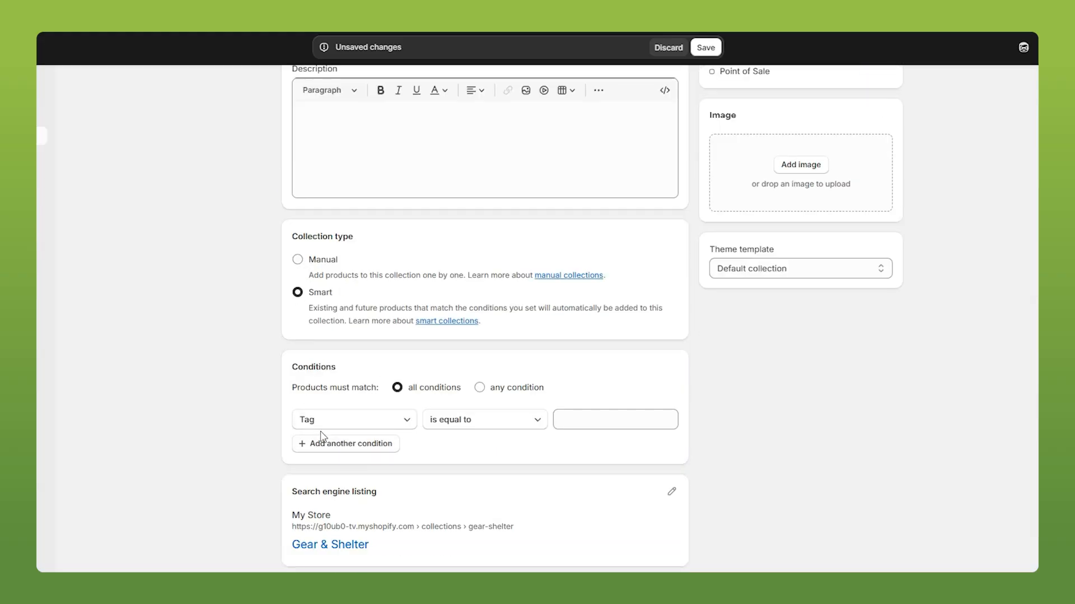
pyautogui.click(327, 417)
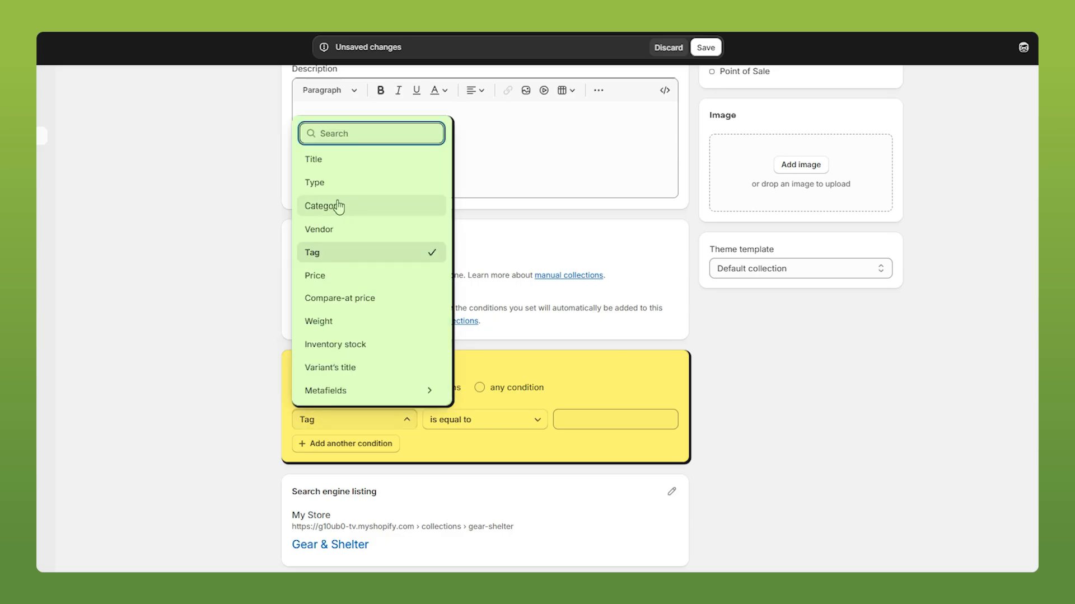
pyautogui.click(469, 421)
pyautogui.click(608, 416)
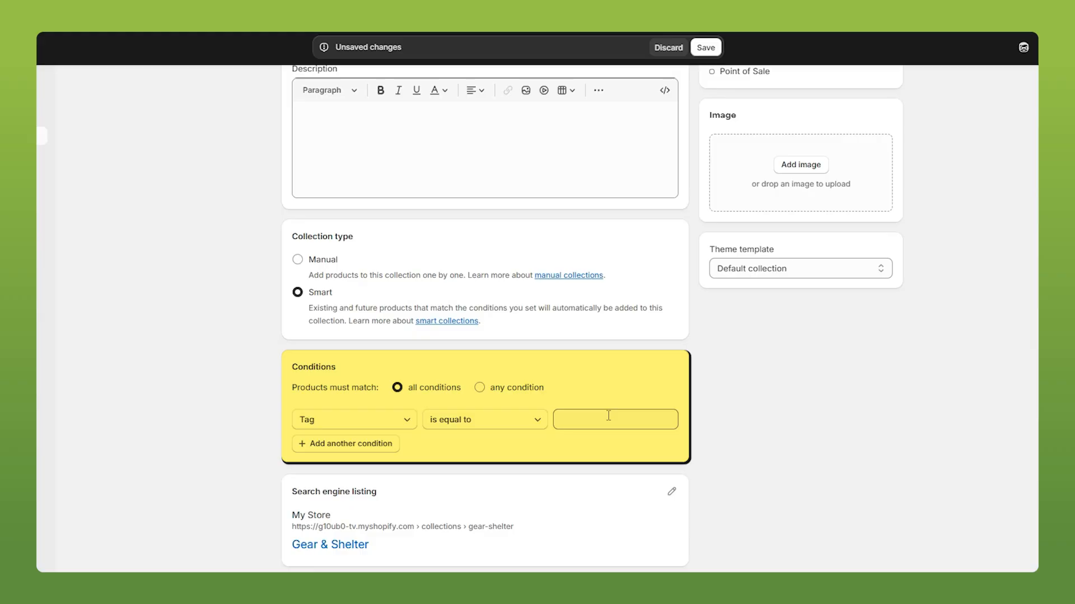
pyautogui.click(569, 428)
pyautogui.write('tent')
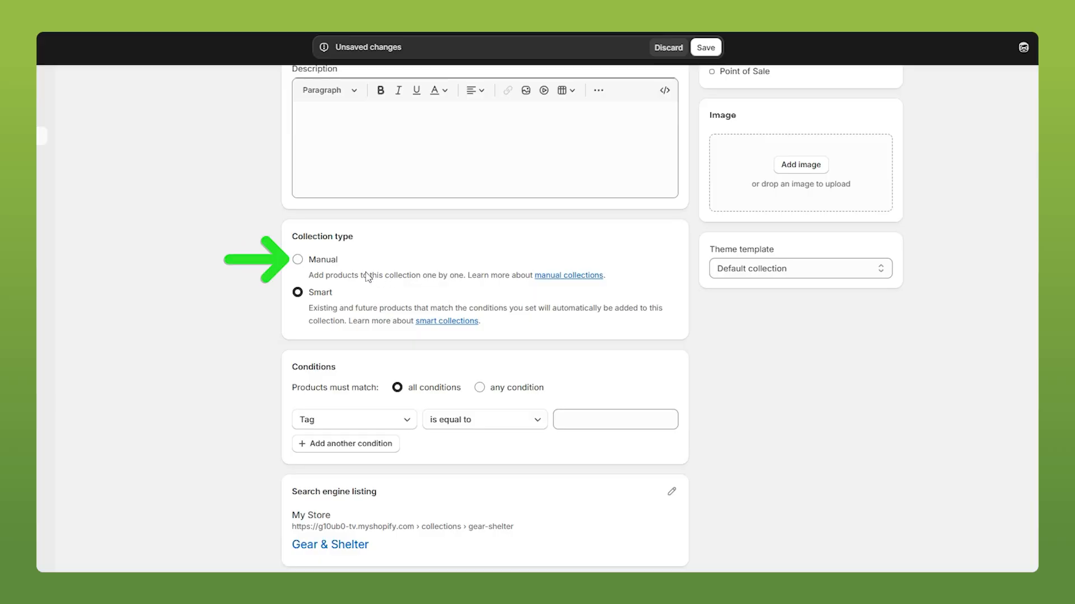
# Set the collection type to Manual and select the Bliss hammock, Outbound dome tent, Outbound sleeping bag and Woods backpack rain cover as products.
pyautogui.click(297, 261)
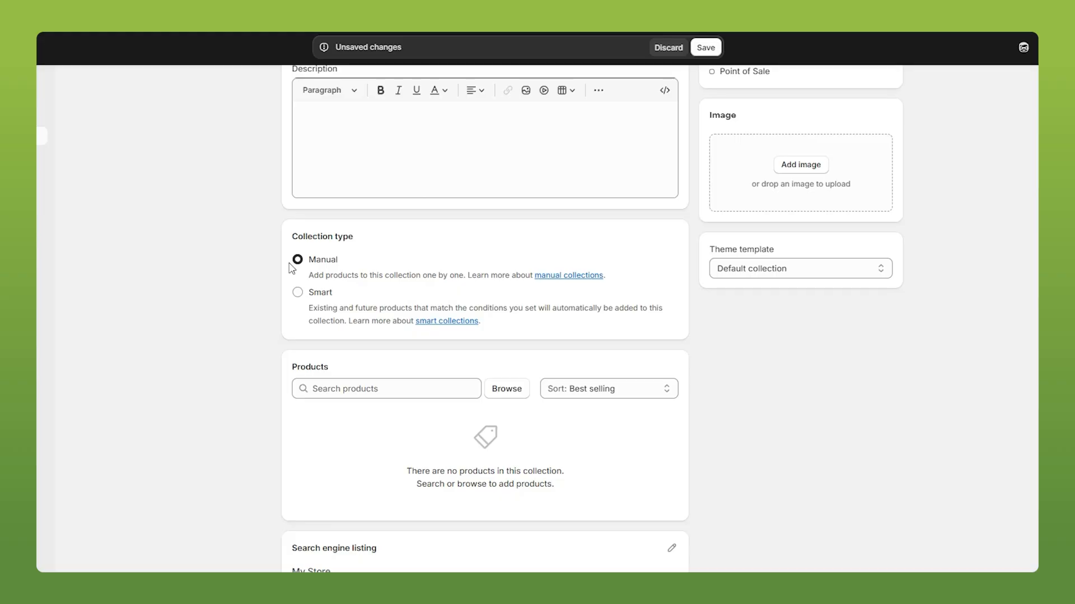
pyautogui.click(507, 395)
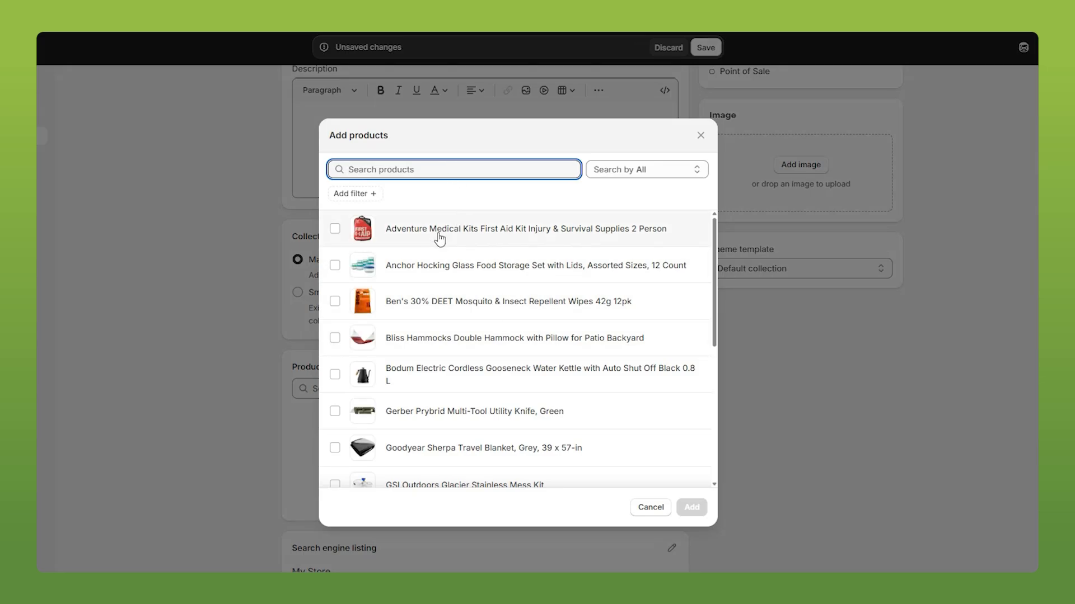
pyautogui.scroll(-1, 417, 249)
pyautogui.click(410, 270)
pyautogui.scroll(-2, 403, 303)
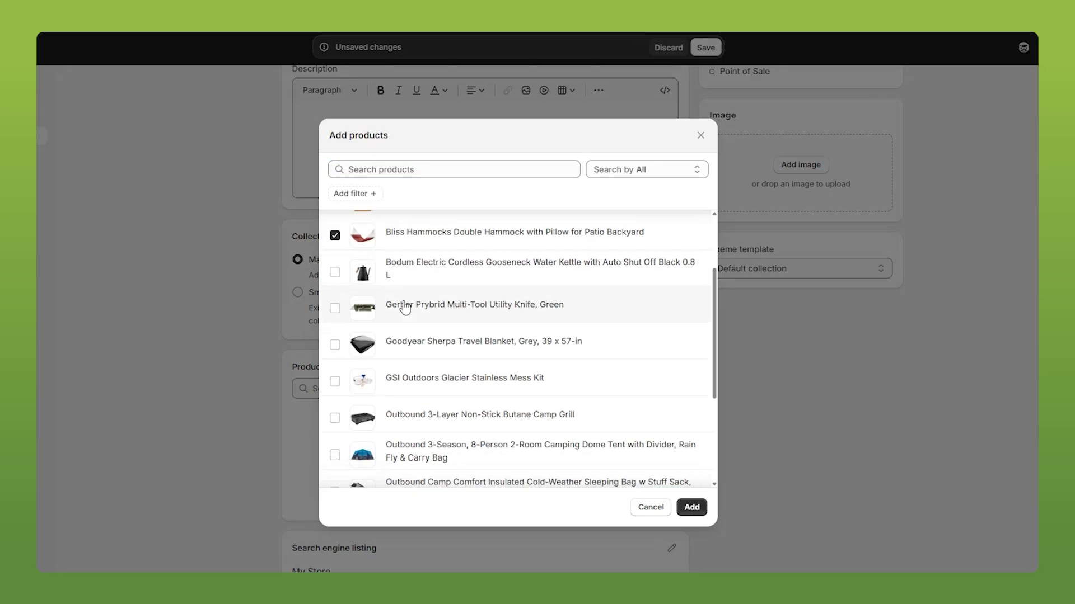
pyautogui.scroll(-1, 399, 332)
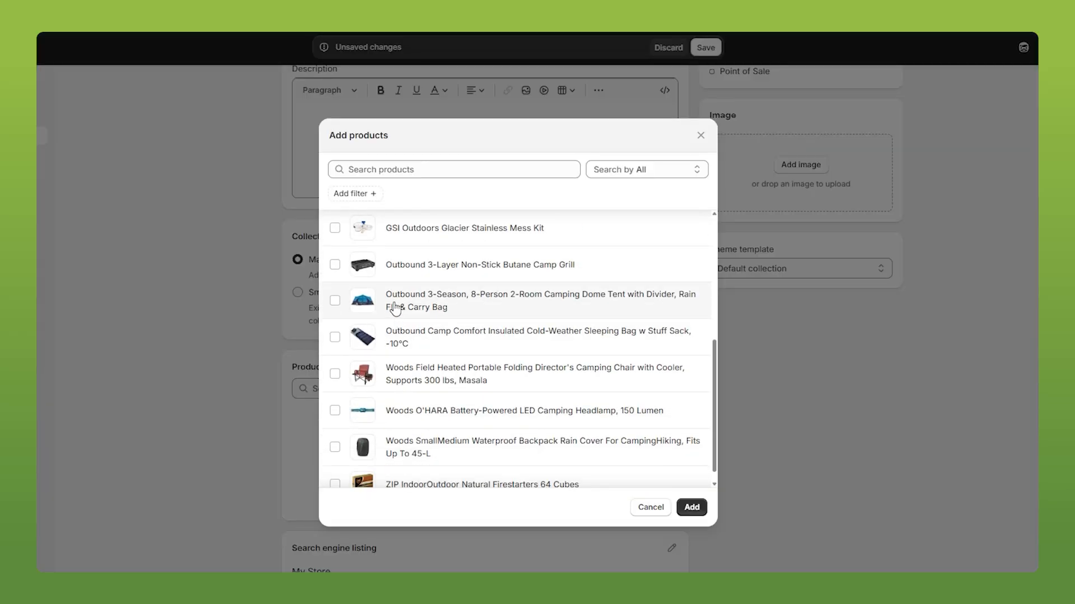
pyautogui.click(393, 305)
pyautogui.click(393, 334)
pyautogui.scroll(-1, 393, 335)
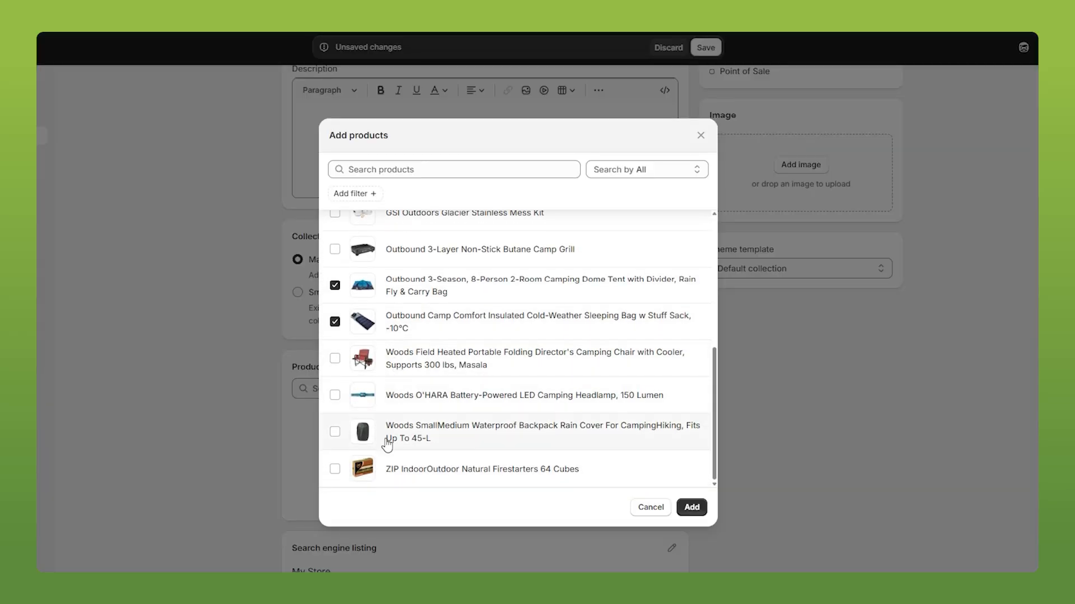
pyautogui.click(421, 440)
# Include the Goodyear Sherpa Travel Blanket in the selection and add all selected products to the collection.
pyautogui.scroll(5, 414, 440)
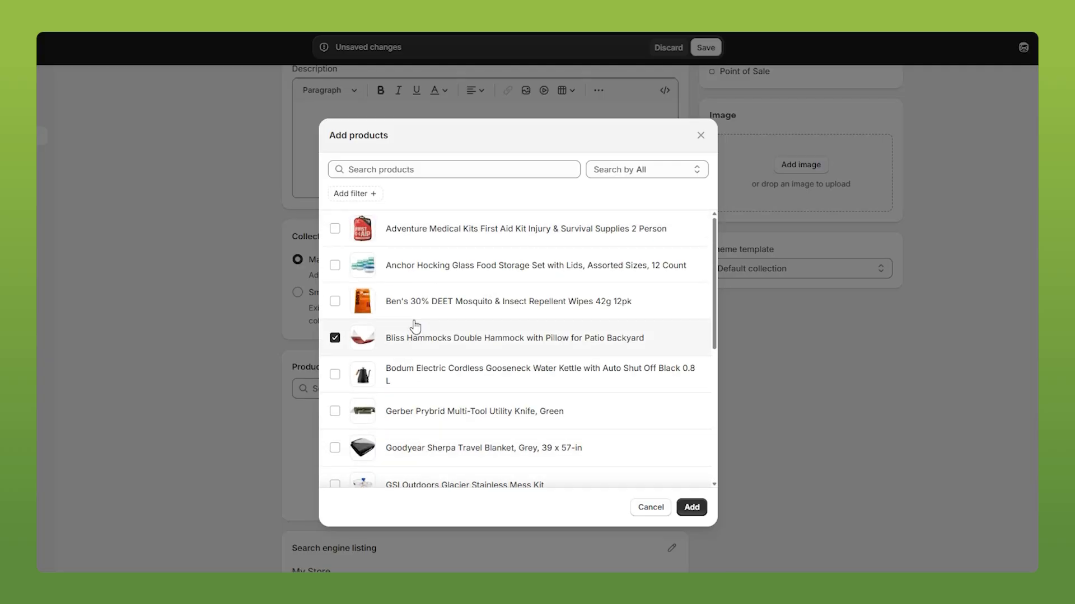
pyautogui.scroll(-3, 425, 363)
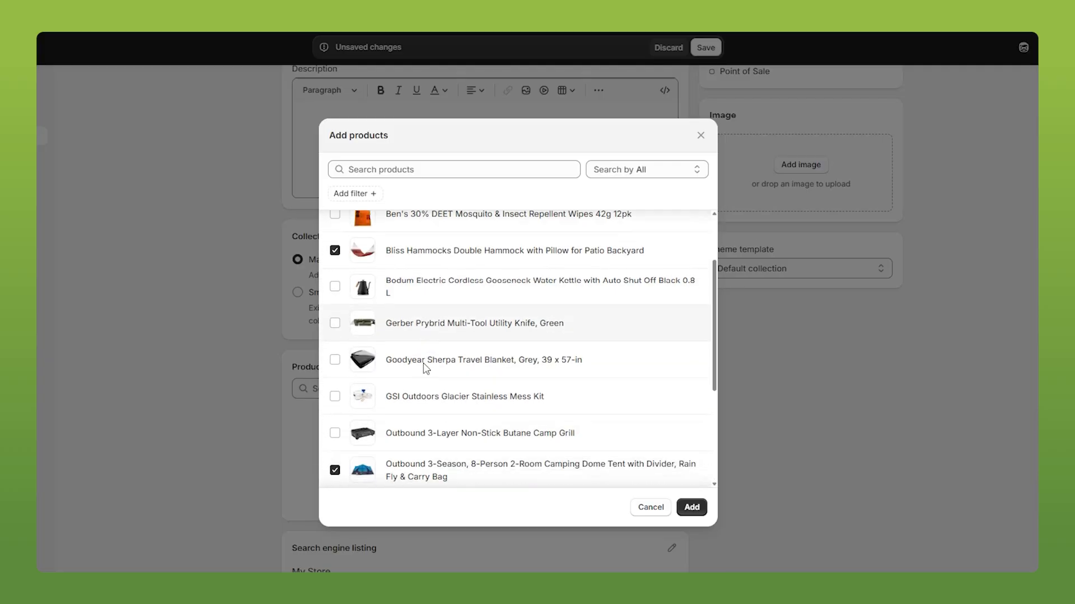
pyautogui.click(423, 334)
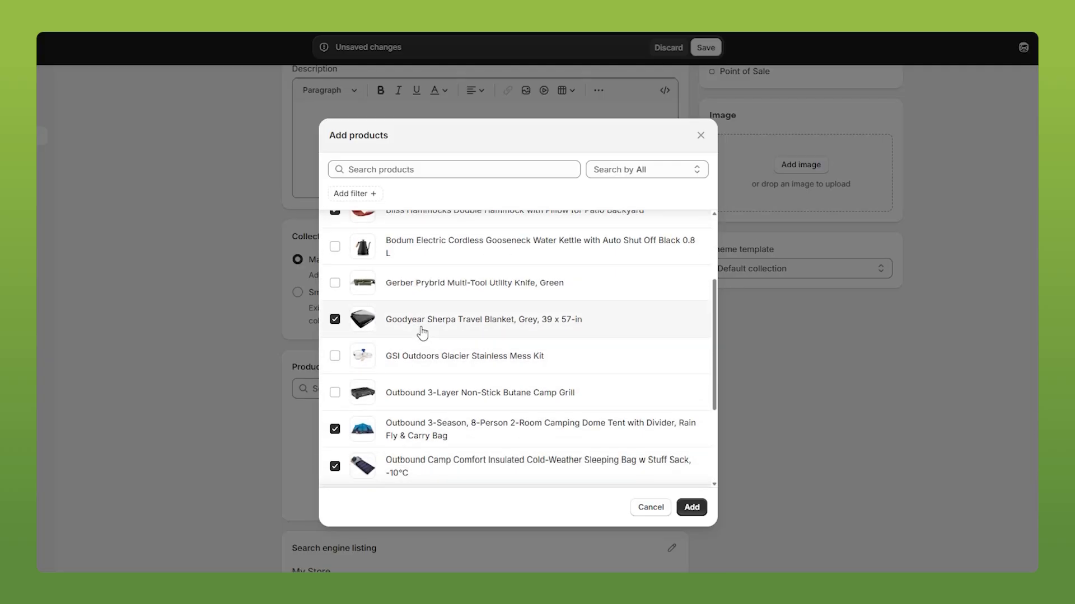
pyautogui.click(693, 509)
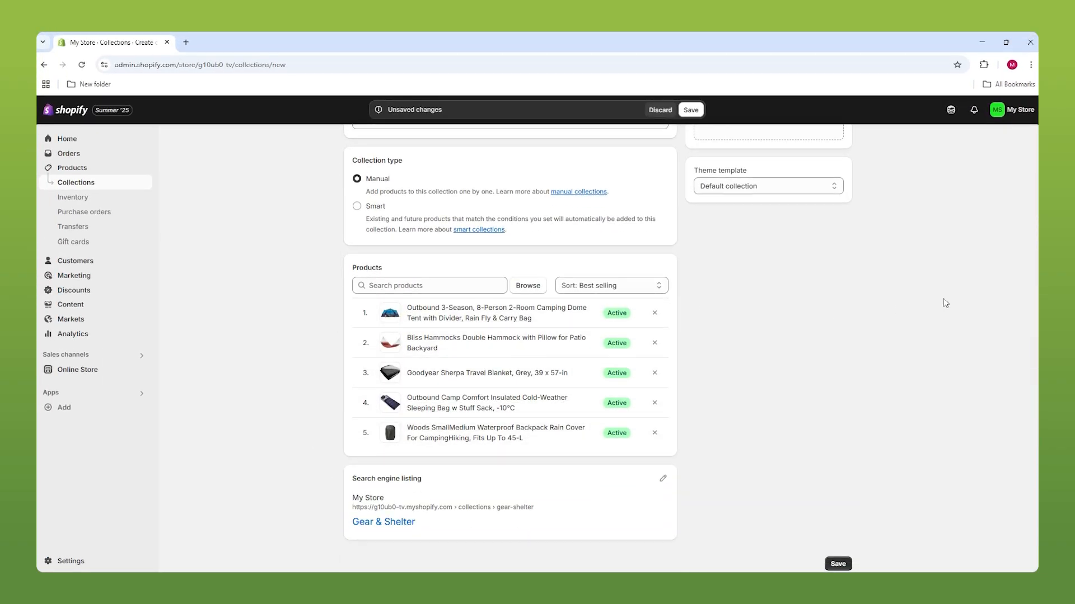
pyautogui.scroll(3, 1034, 280)
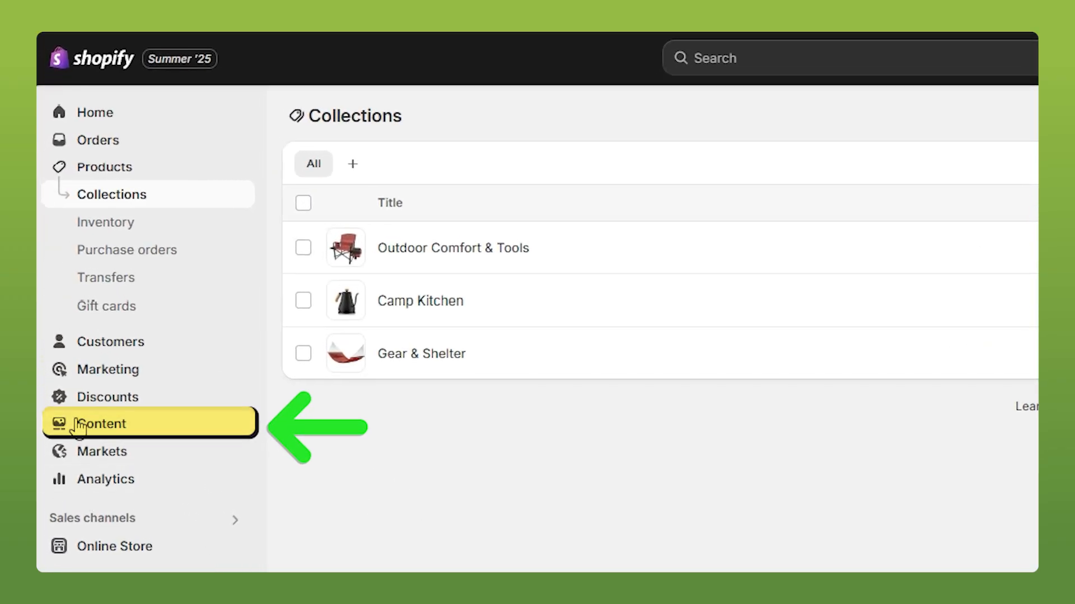
# Open the store's Main menu for editing and add a menu item linked to the Camp Kitchen collection.
pyautogui.click(79, 425)
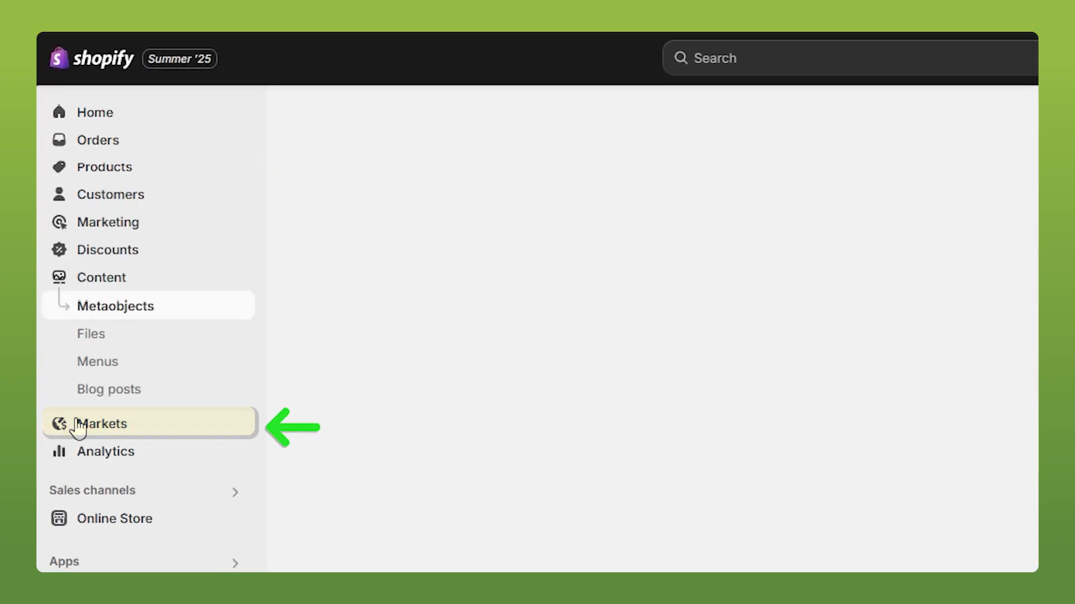
pyautogui.click(112, 366)
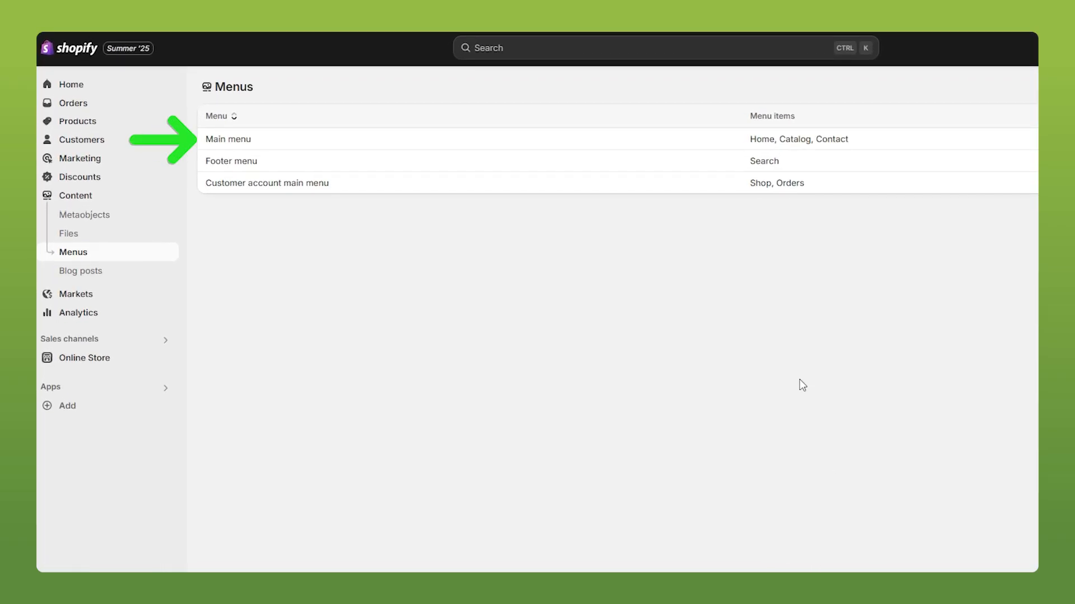
pyautogui.click(237, 140)
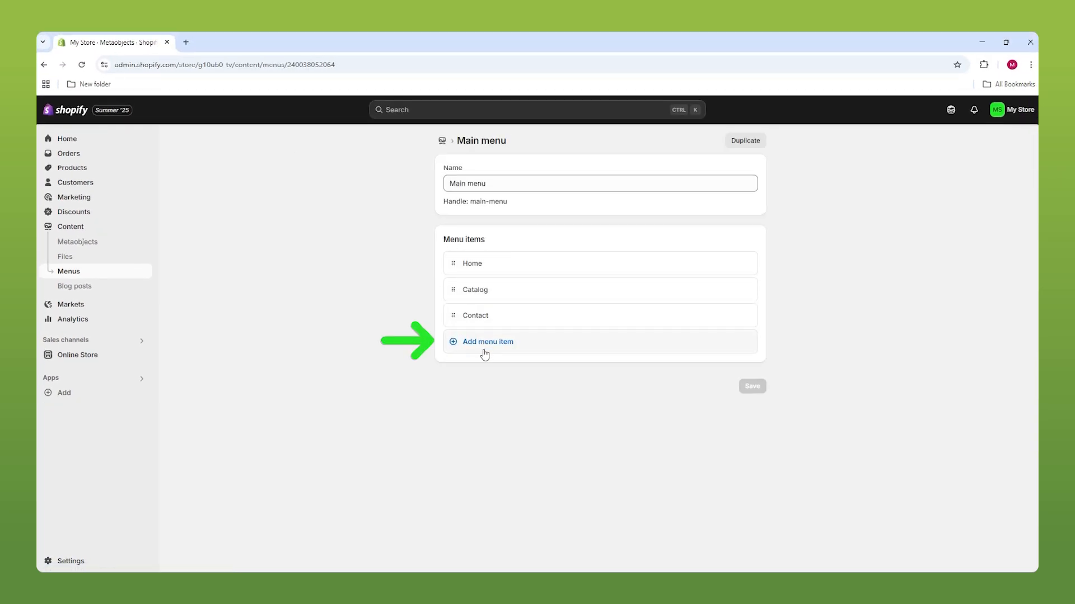
pyautogui.click(484, 351)
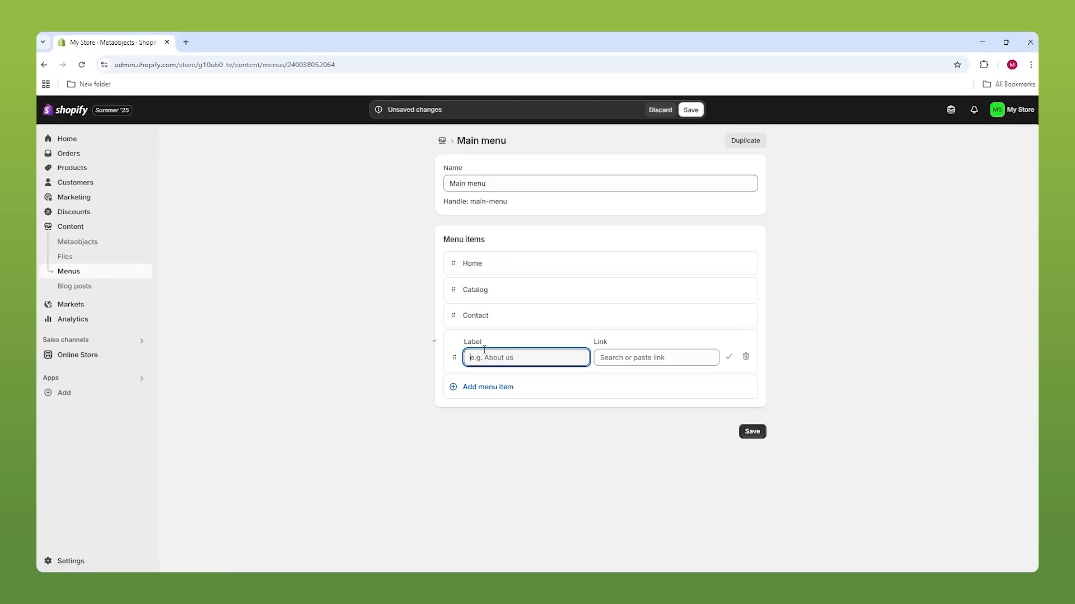
pyautogui.click(654, 359)
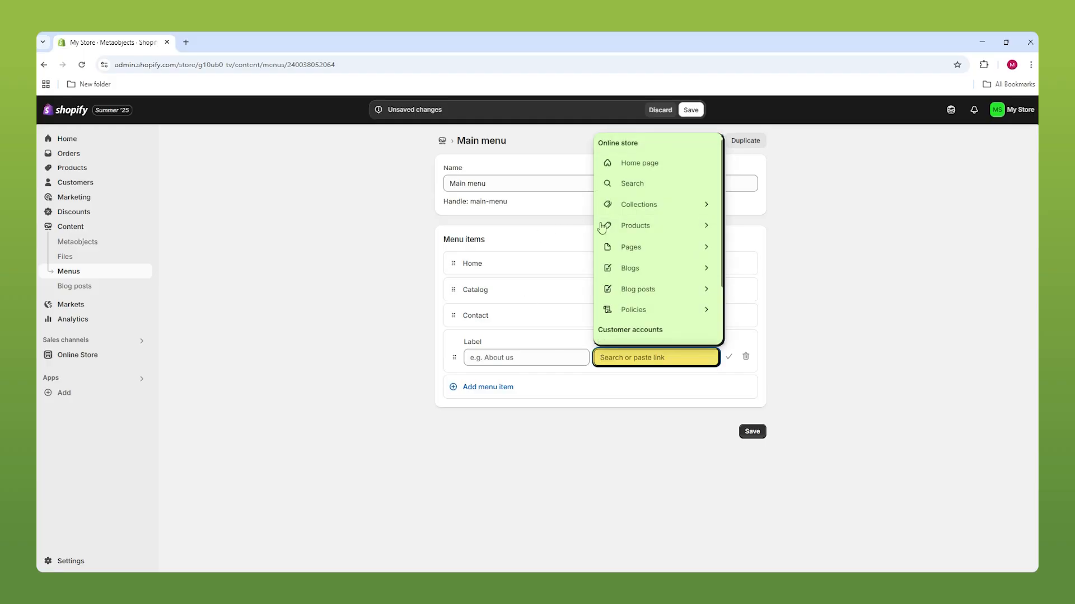
pyautogui.click(664, 214)
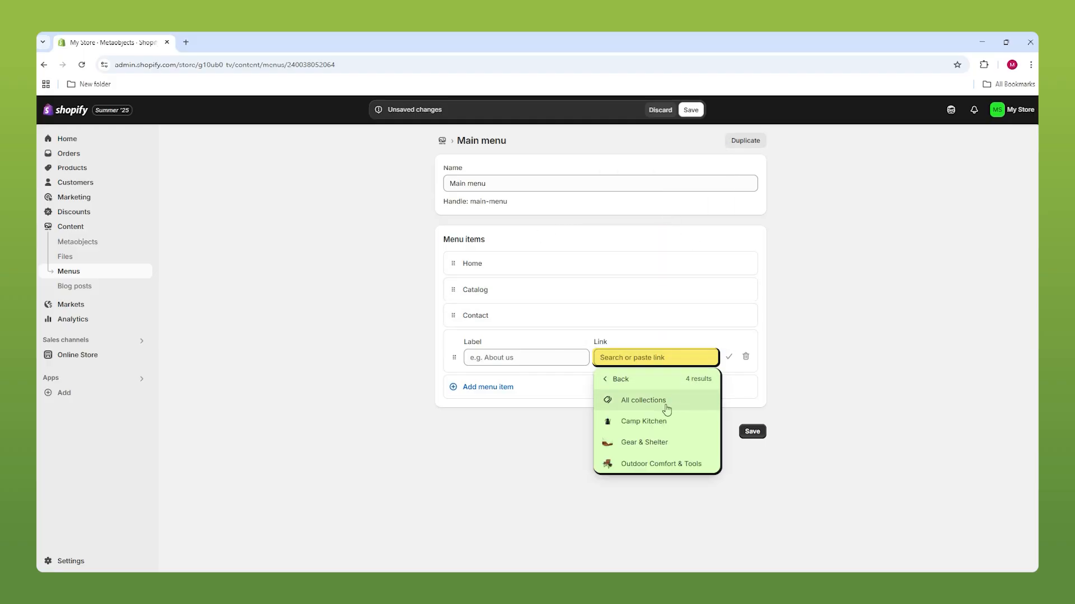
pyautogui.click(657, 420)
# Add another Main menu item linked to the Gear & Shelter collection.
pyautogui.click(508, 422)
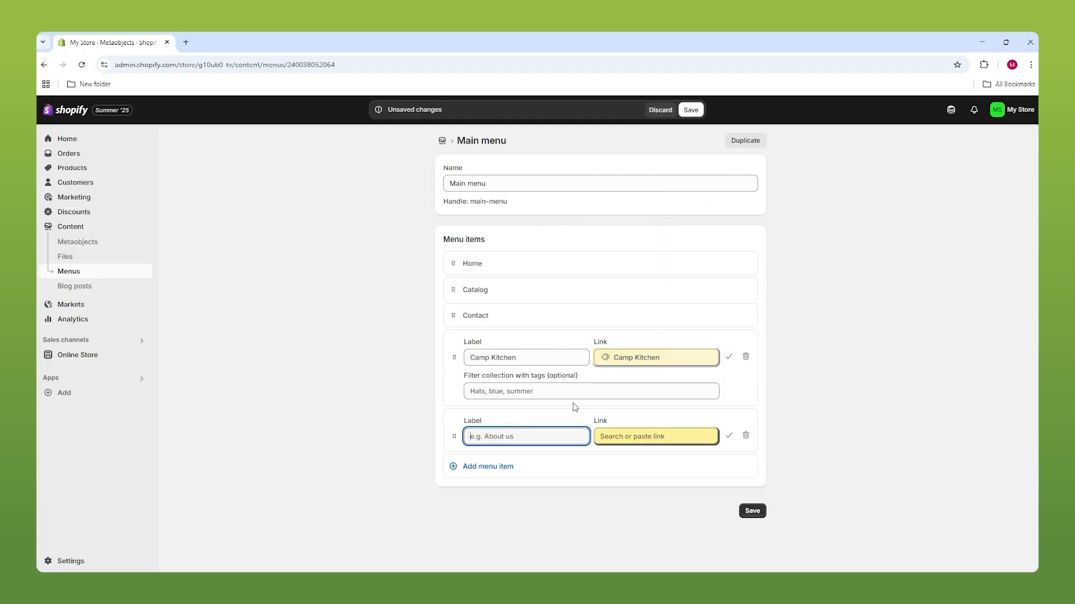
pyautogui.click(614, 438)
pyautogui.click(659, 234)
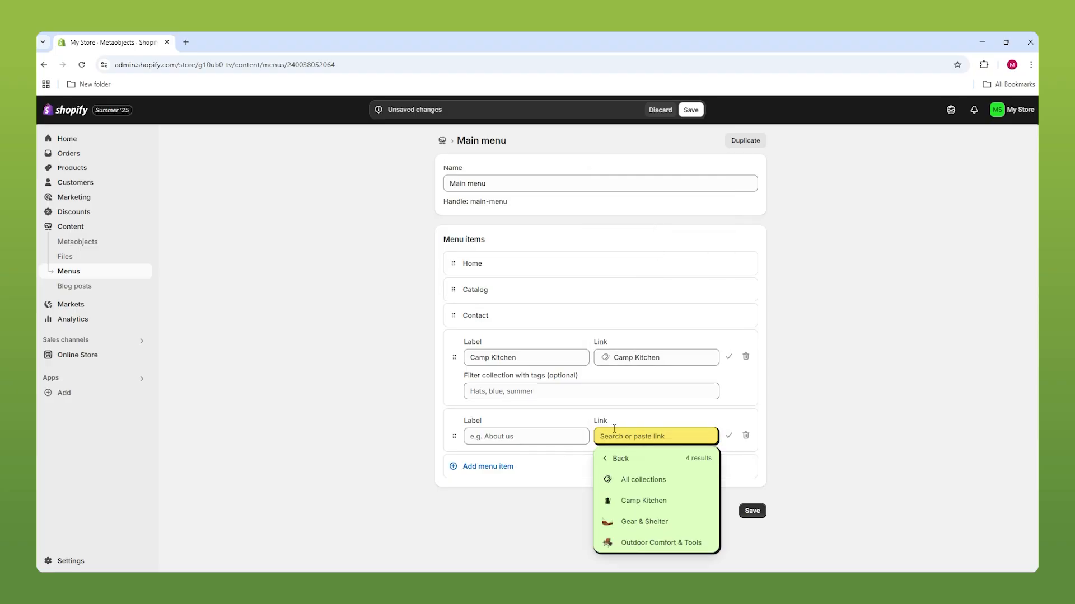
pyautogui.click(630, 518)
# Add a third new Main menu item linked to the Outdoor Comfort & Tools collection.
pyautogui.click(610, 499)
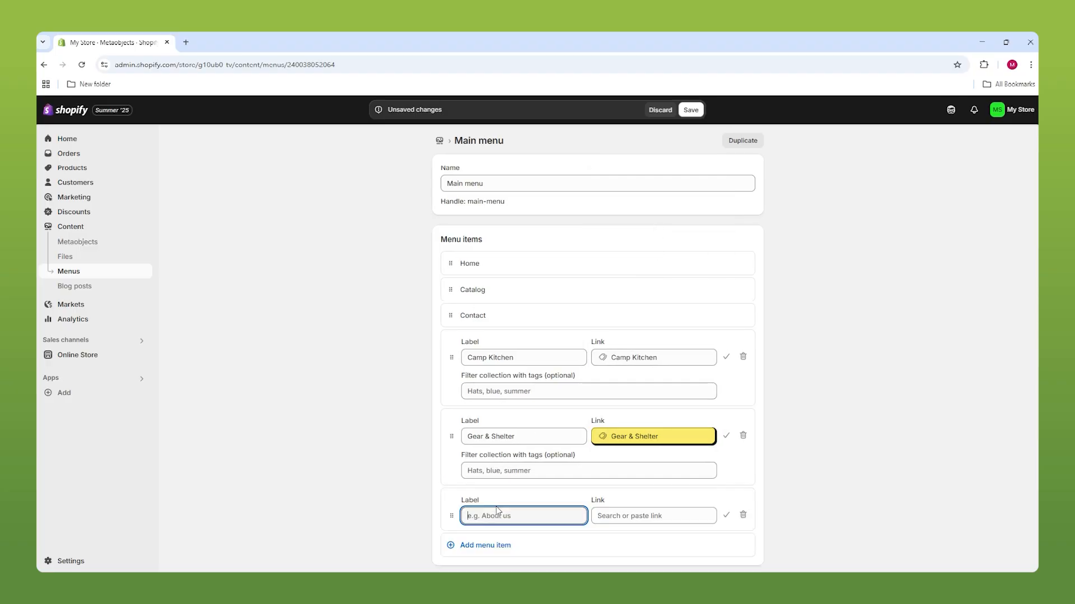
pyautogui.click(616, 514)
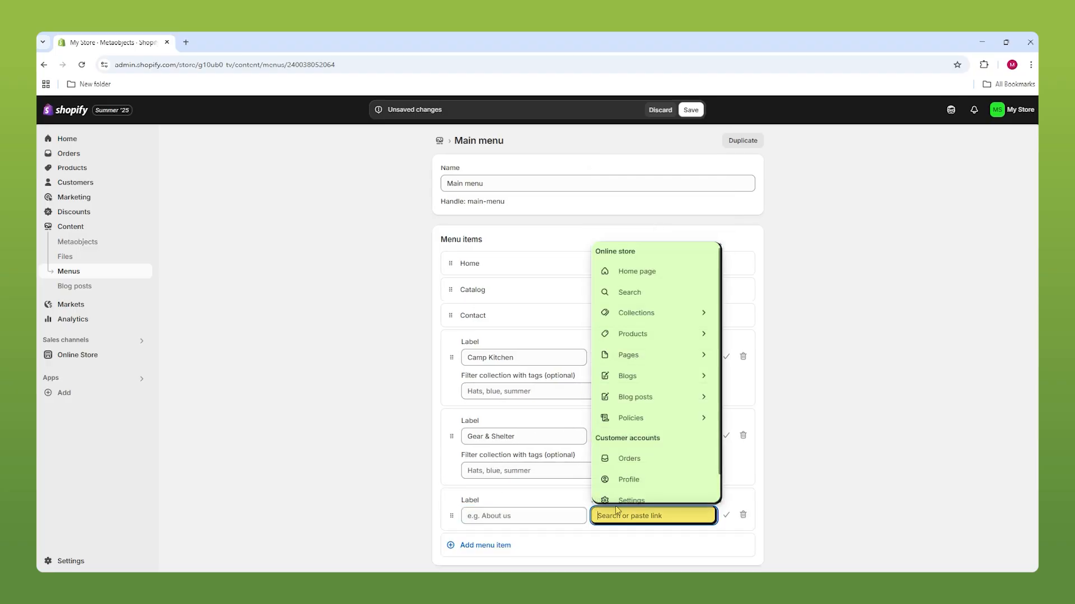
pyautogui.click(641, 318)
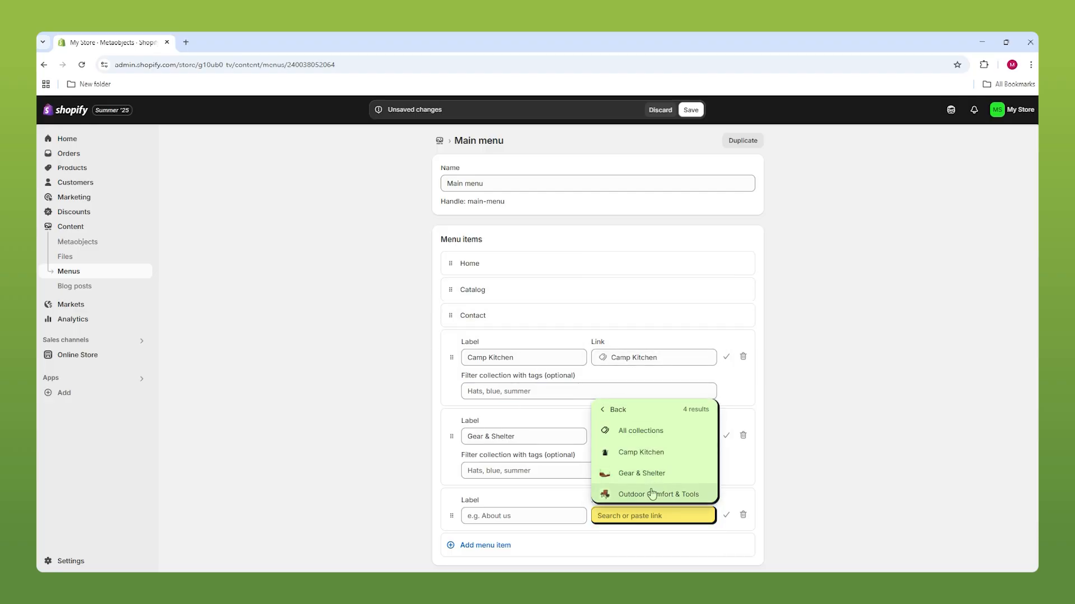
pyautogui.click(652, 493)
# Reorder the Main menu so Gear & Shelter, Outdoor Comfort & Tools and Camp Kitchen follow Catalog, with Contact last.
pyautogui.scroll(-1, 674, 434)
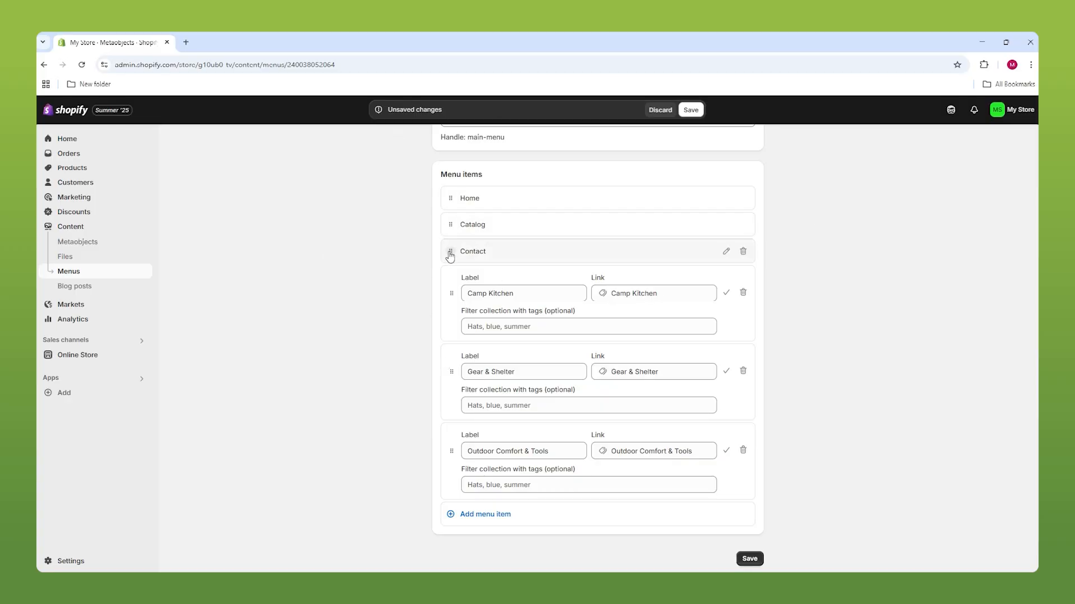
pyautogui.moveTo(450, 255); pyautogui.dragTo(431, 462)
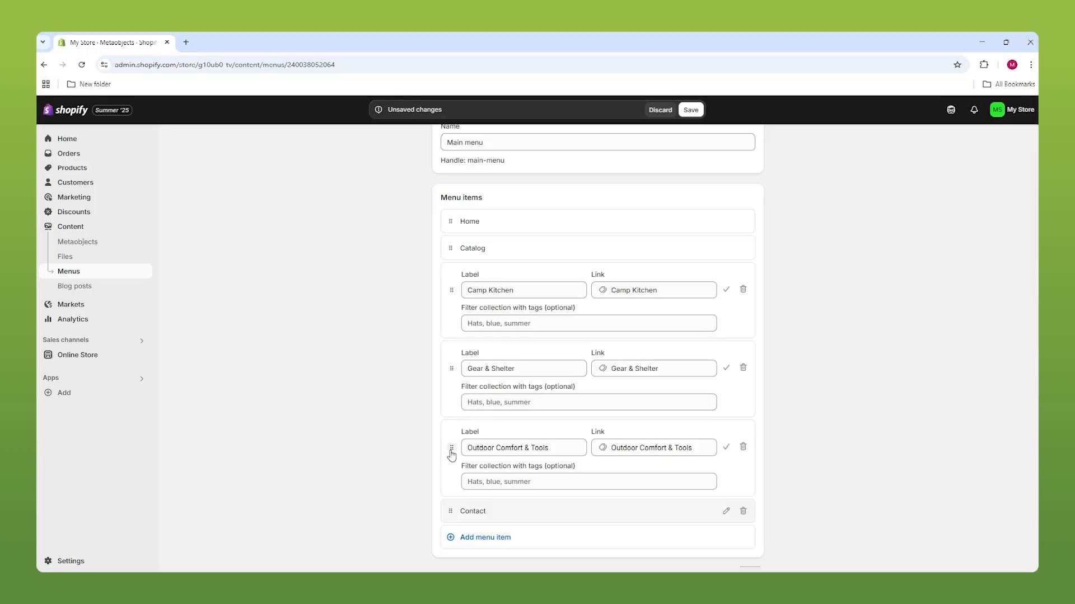
pyautogui.moveTo(451, 368); pyautogui.dragTo(459, 306)
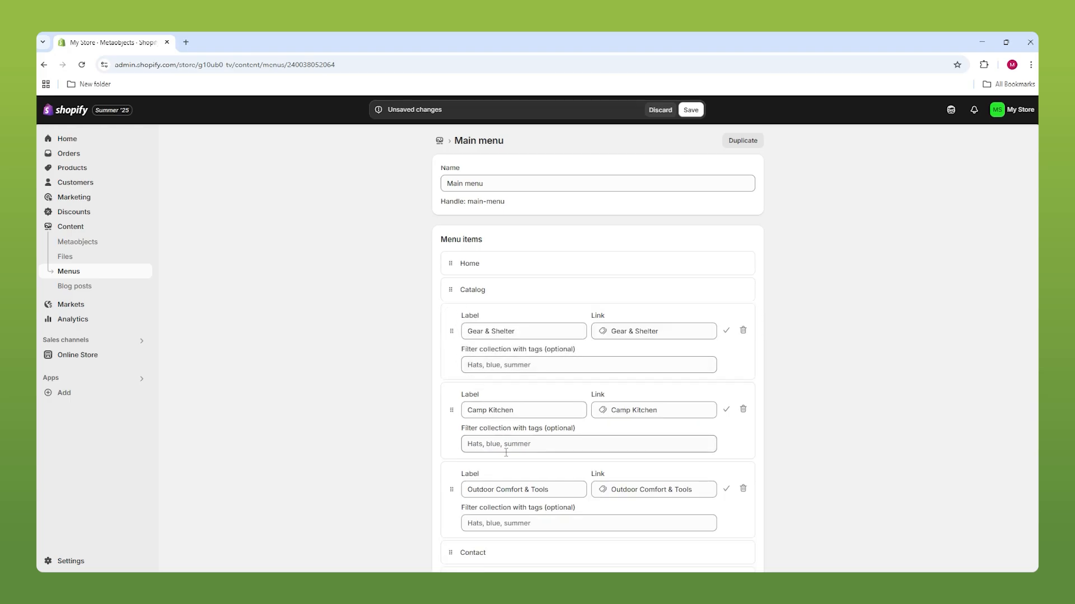
pyautogui.moveTo(451, 490); pyautogui.dragTo(442, 424)
pyautogui.scroll(-1, 395, 358)
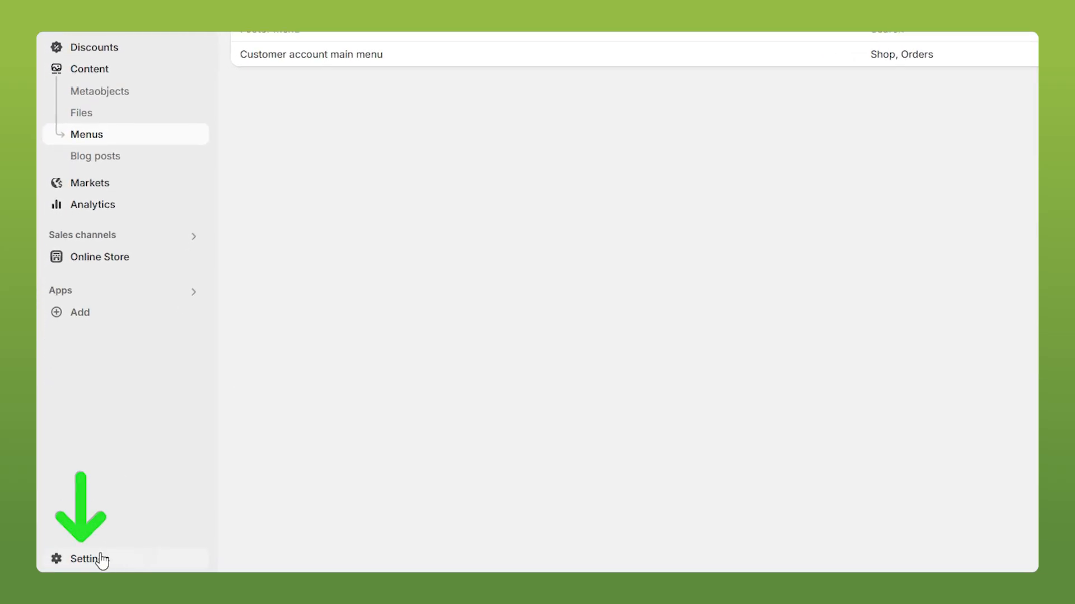
# Open the return and refund policy in the store's policy settings and fill it with the provided template.
pyautogui.click(93, 560)
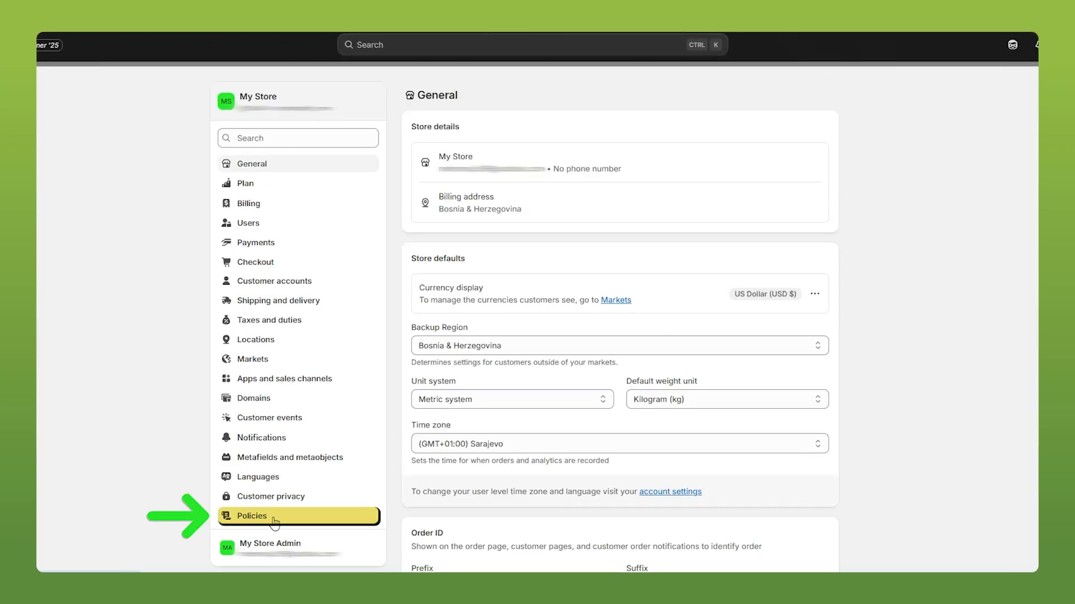
pyautogui.click(274, 519)
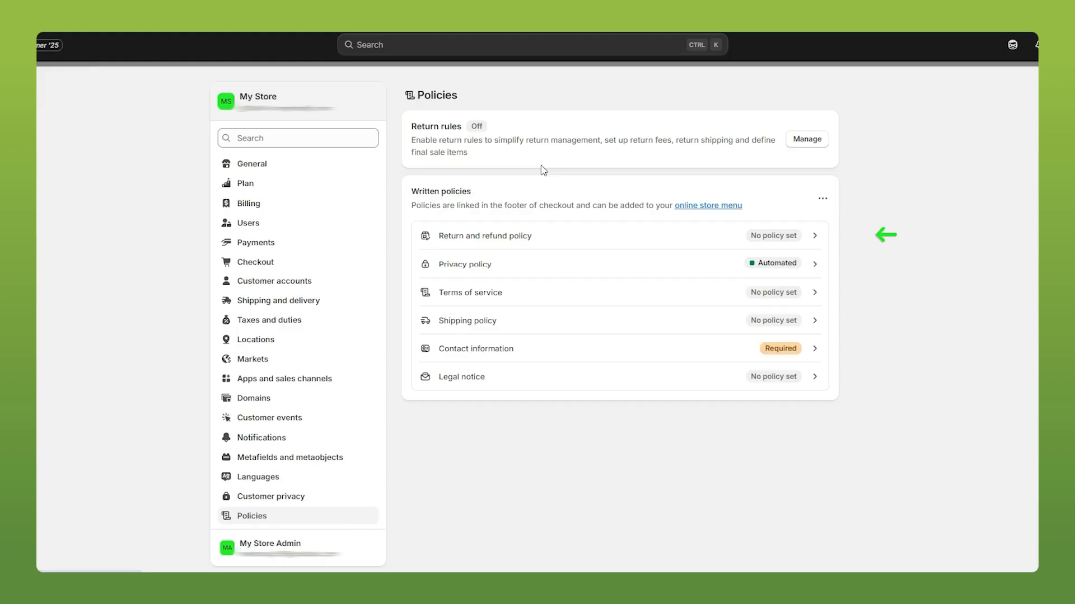
pyautogui.click(757, 238)
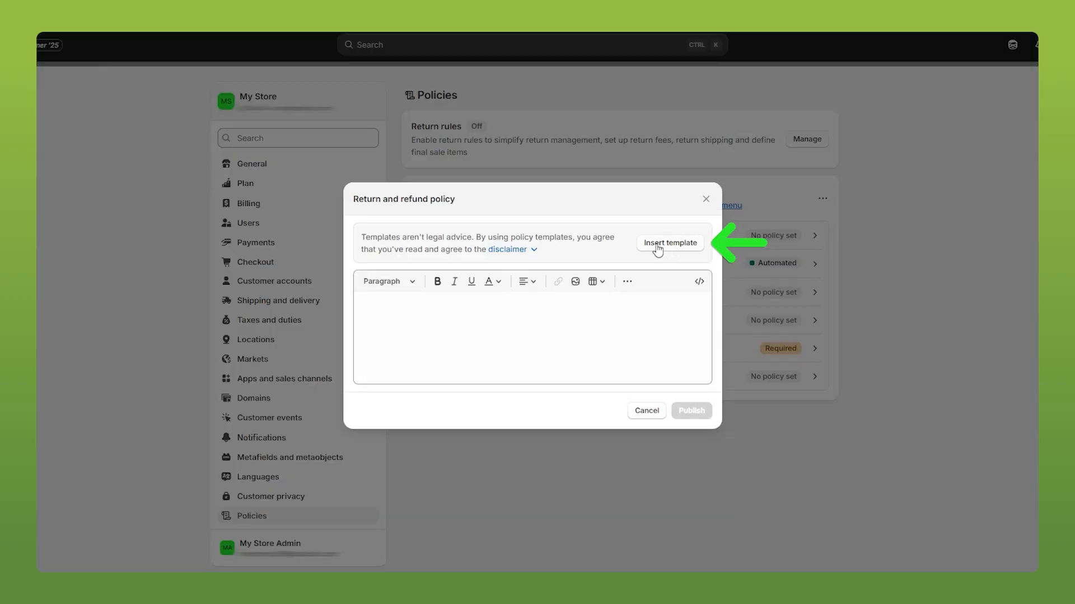
pyautogui.click(678, 246)
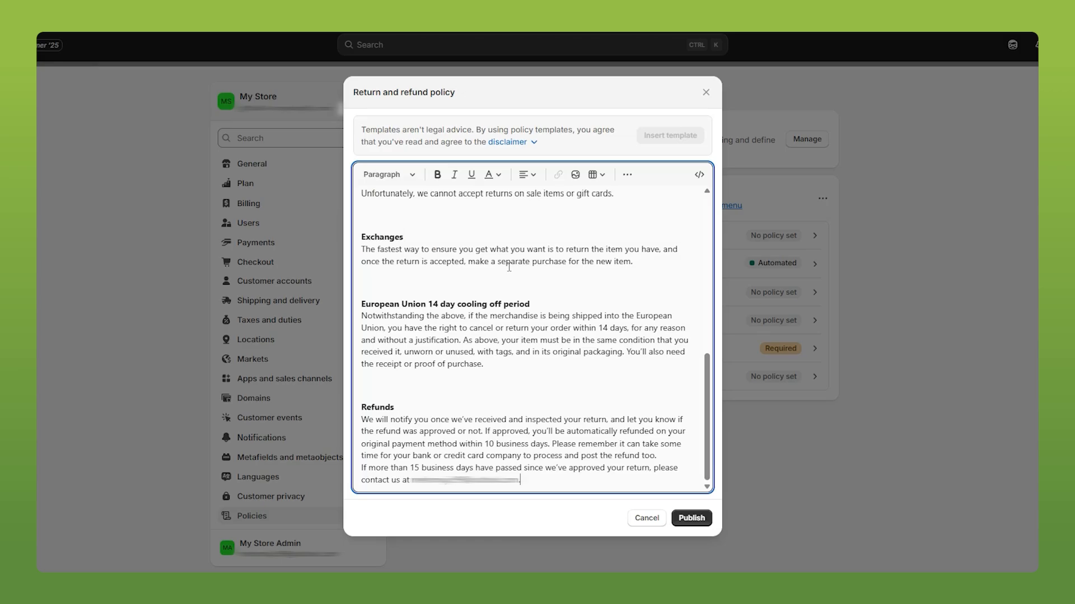
# Review the return and refund policy text from its beginning and publish the policy.
pyautogui.hotkey('ctrl', 'a')
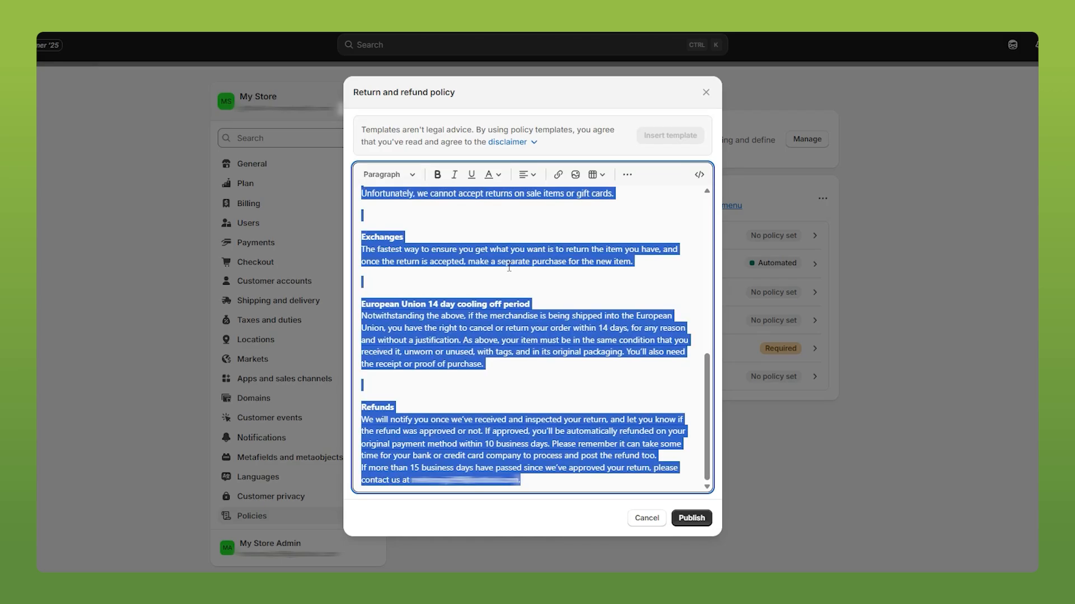
pyautogui.click(508, 268)
pyautogui.scroll(6, 510, 267)
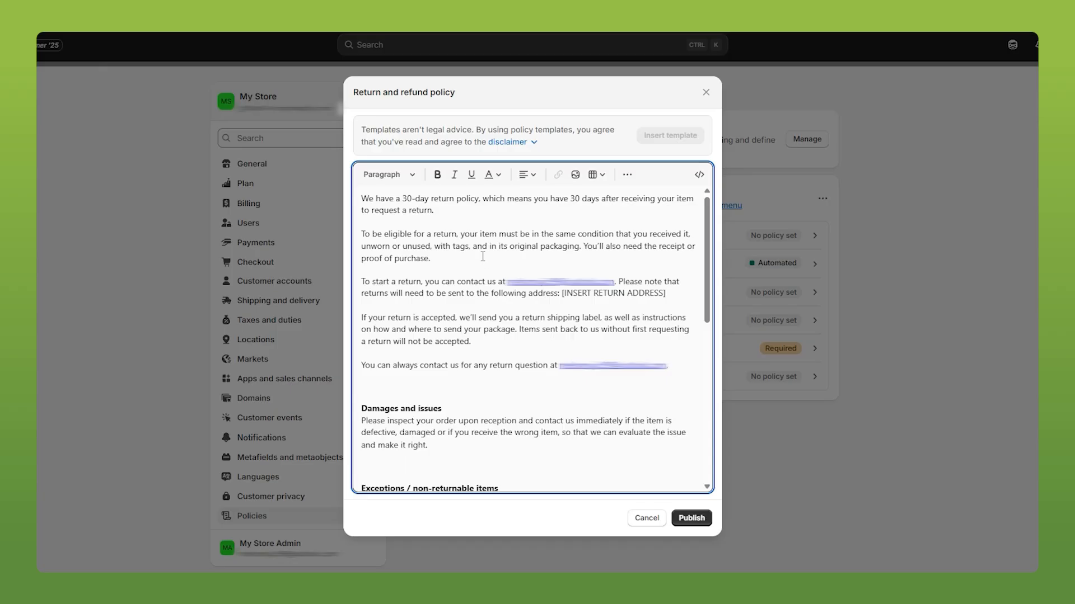
pyautogui.scroll(-3, 469, 243)
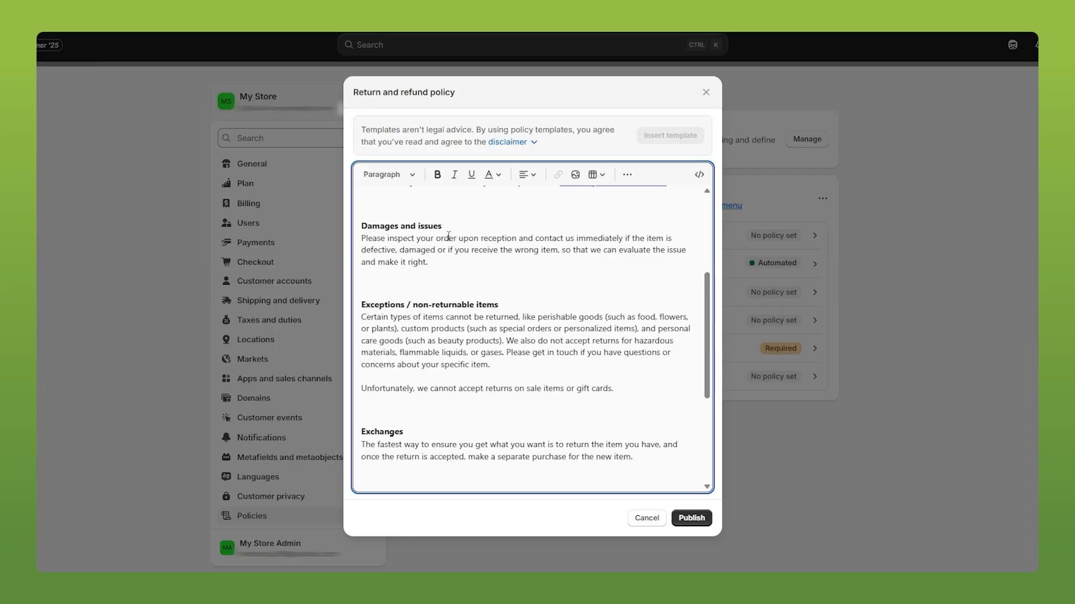
pyautogui.click(700, 525)
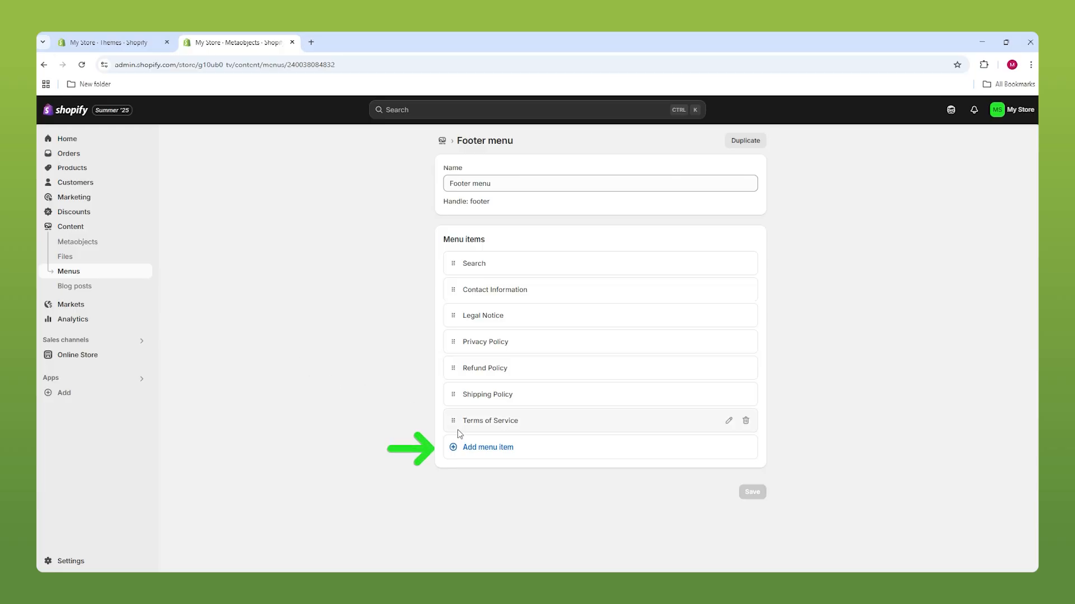
# Add a new item to the Footer menu and open the Policies choices for its link.
pyautogui.click(488, 448)
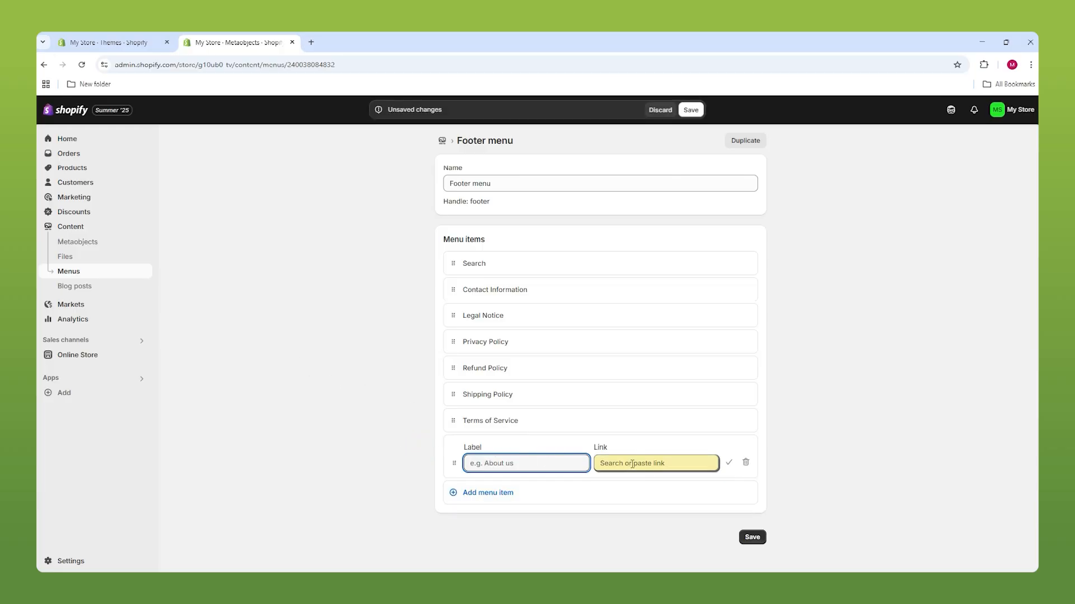
pyautogui.click(655, 463)
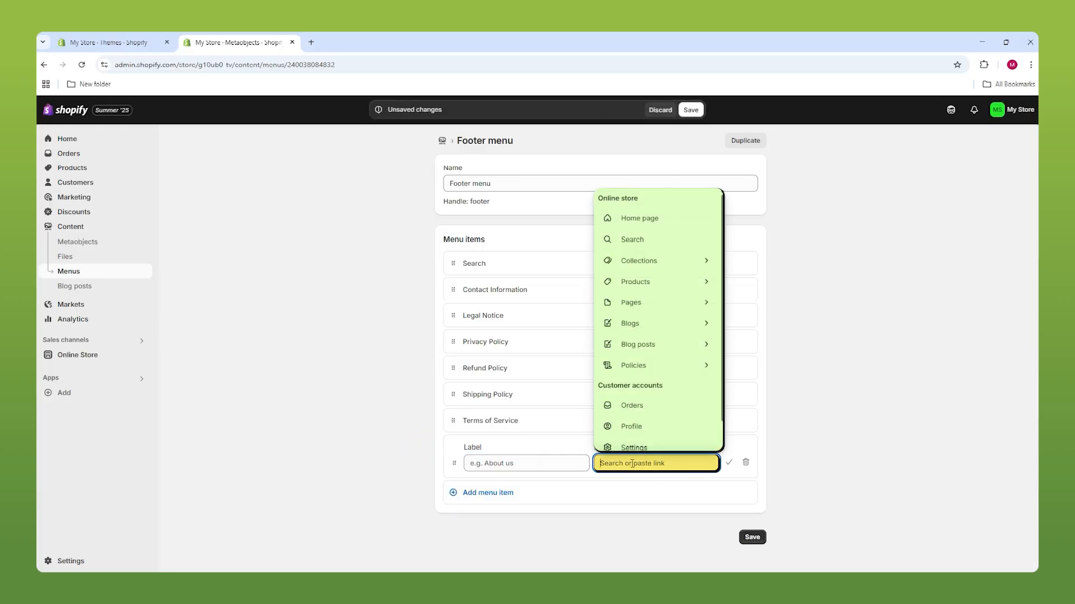
pyautogui.click(649, 366)
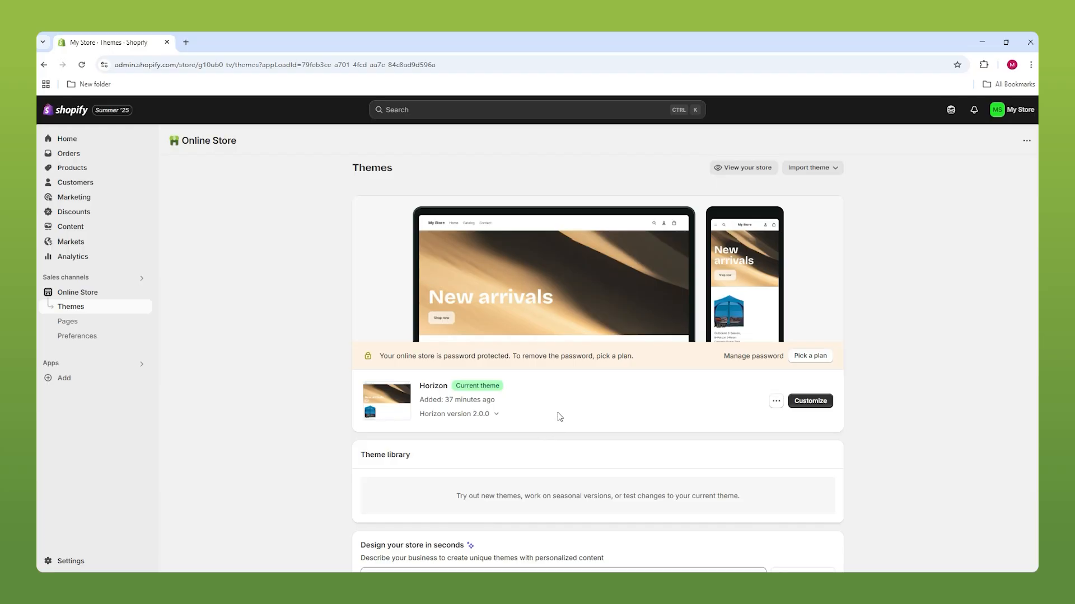
# Open the Theme Store from the store's themes page and filter the themes by the Free price.
pyautogui.scroll(-10, 560, 417)
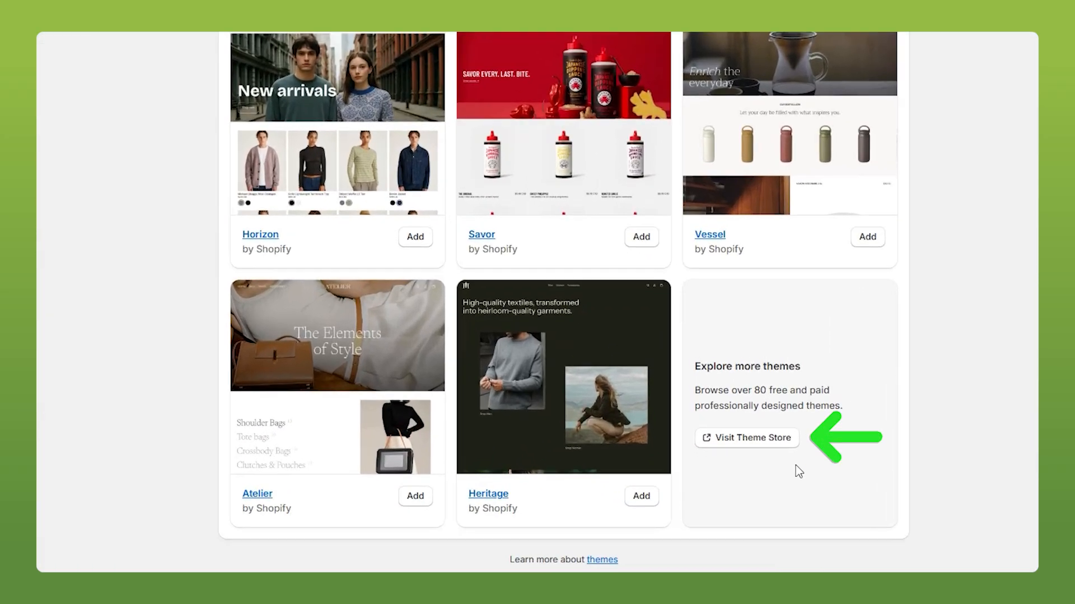
pyautogui.click(727, 521)
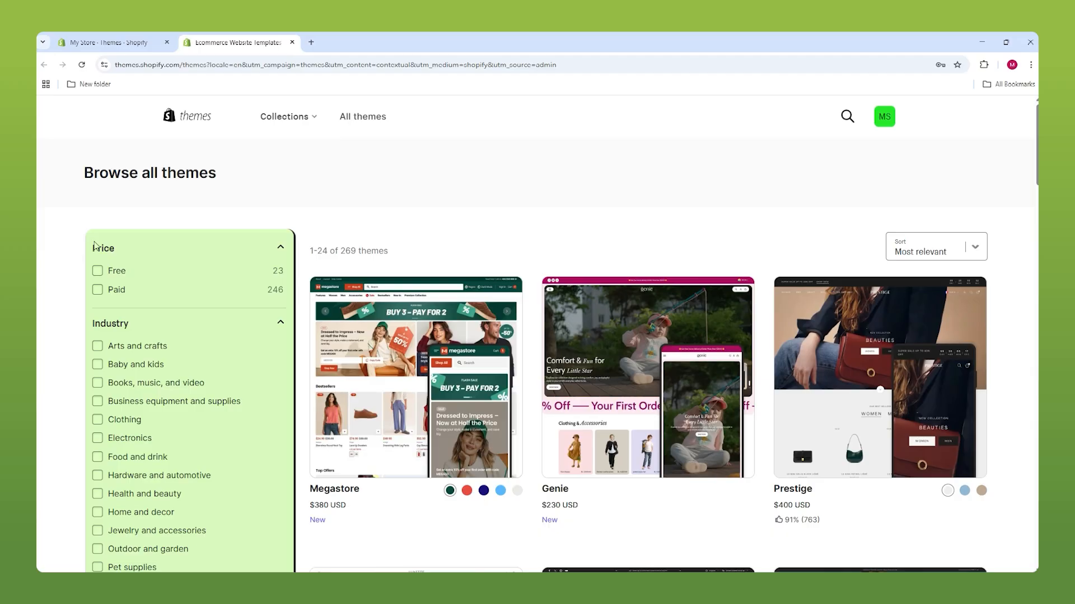
pyautogui.scroll(-5, 100, 336)
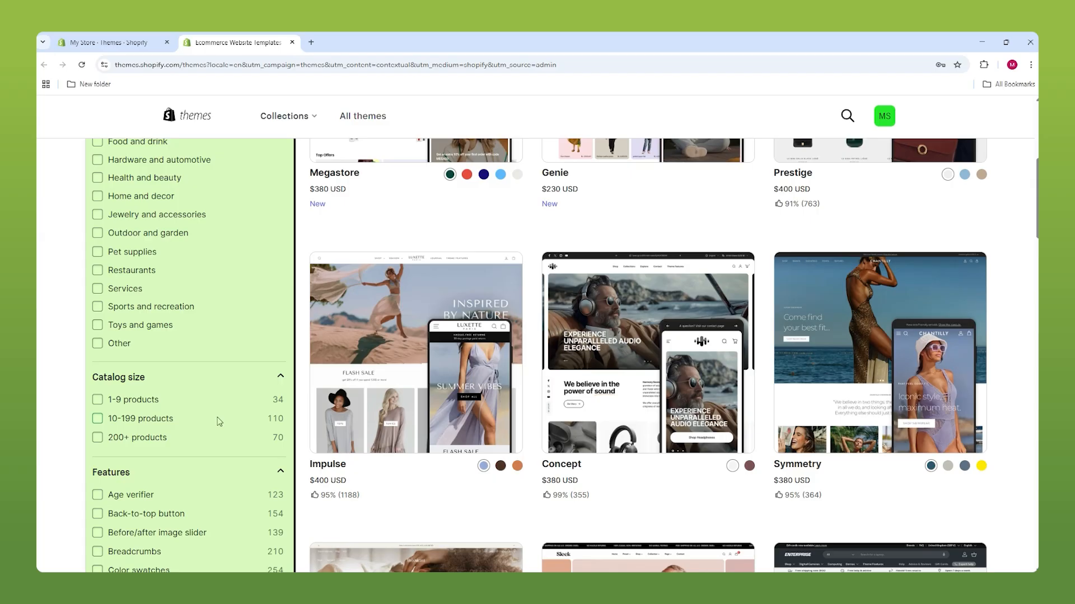
pyautogui.scroll(5, 219, 422)
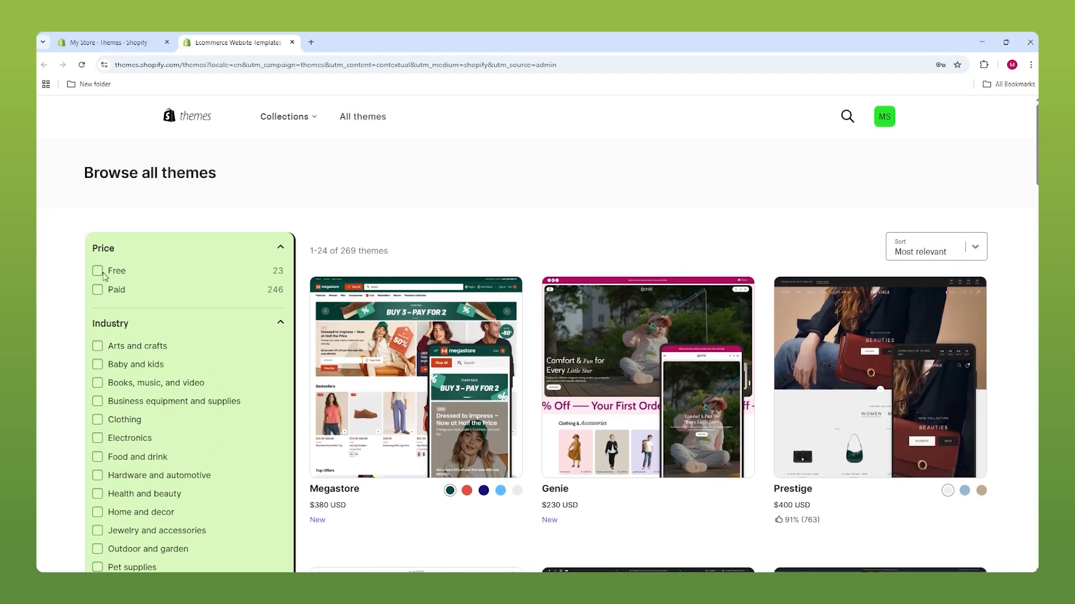
pyautogui.click(103, 273)
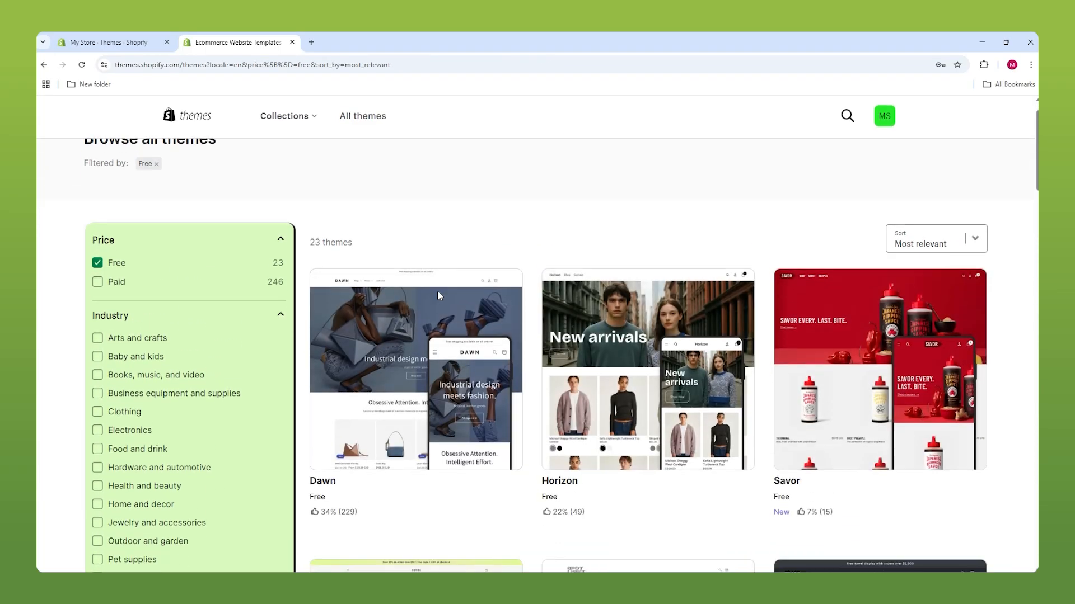
# Open the free Dawn theme's page and launch its demo store.
pyautogui.scroll(-1, 438, 291)
pyautogui.click(388, 302)
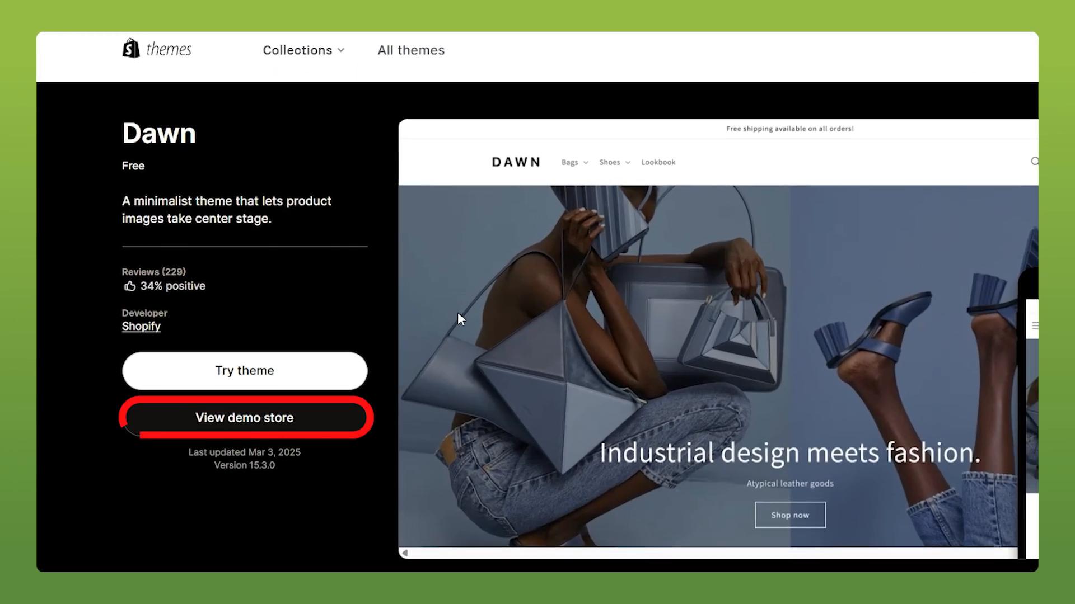
pyautogui.click(200, 424)
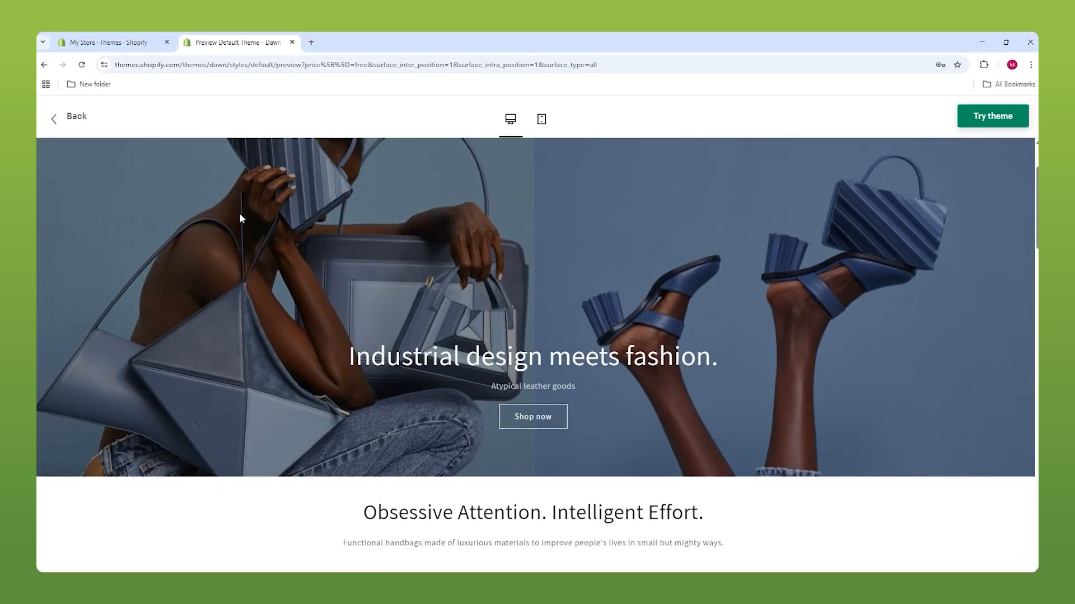
# Examine the layout of the Dawn demo store's home page and its Pleated Heel Mule product page.
pyautogui.scroll(-5, 212, 215)
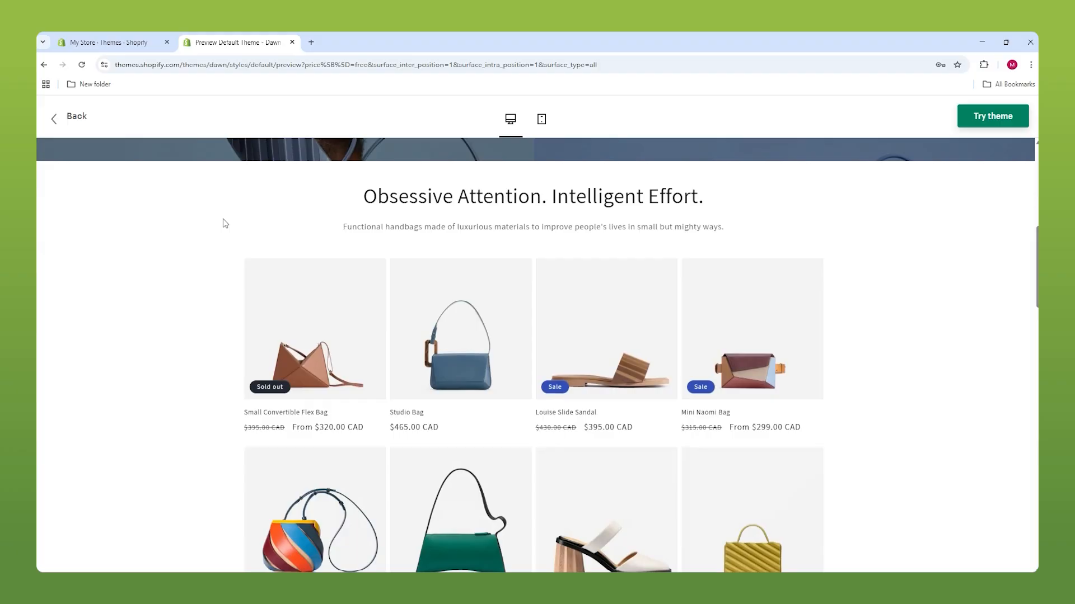
pyautogui.scroll(-4, 221, 217)
pyautogui.scroll(-1, 221, 217)
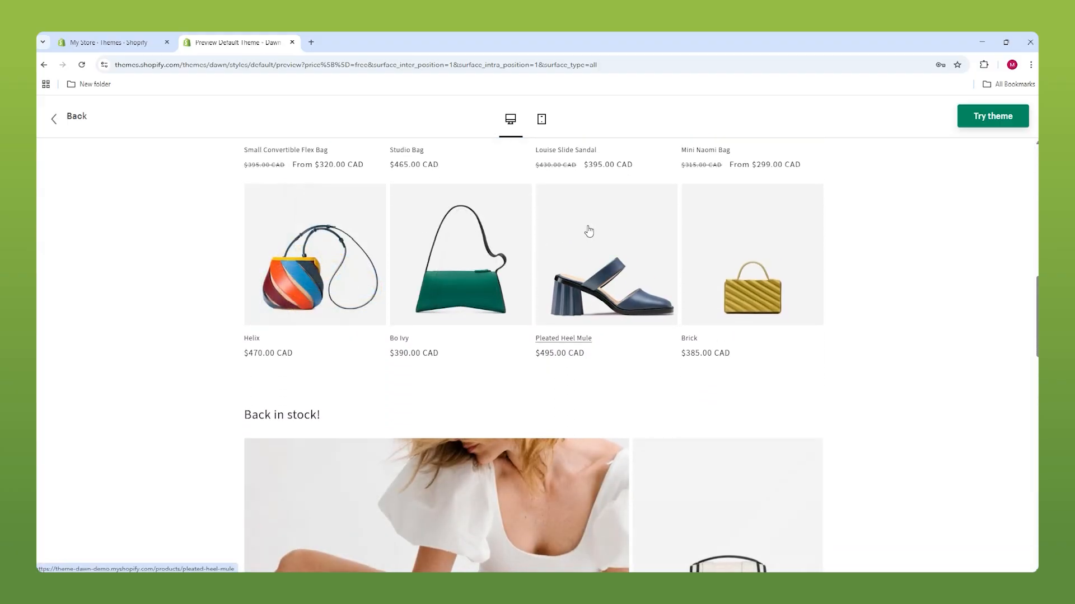
pyautogui.click(588, 231)
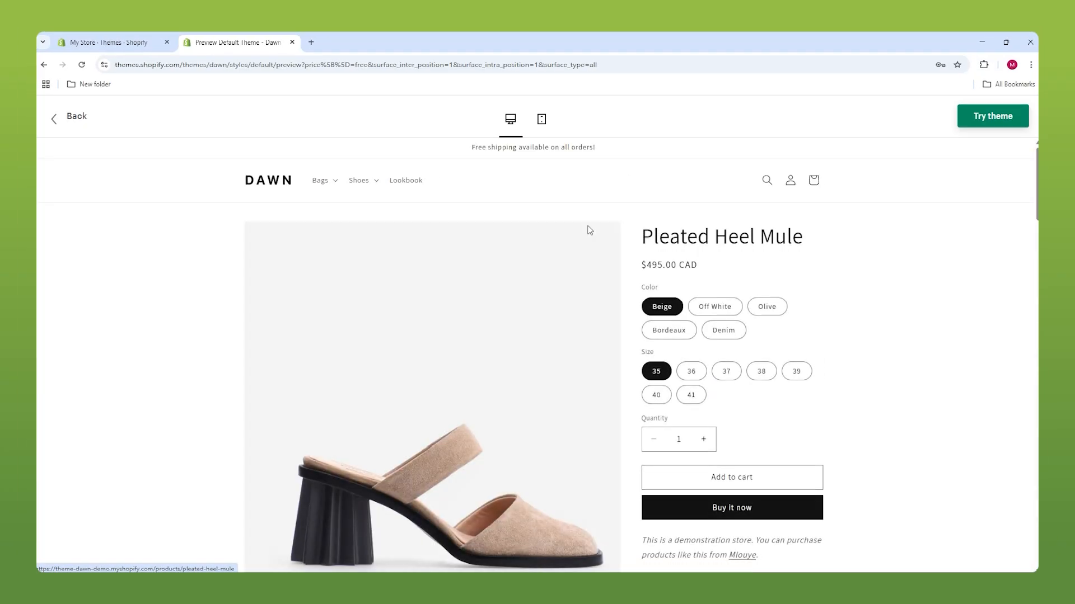
pyautogui.scroll(-8, 590, 230)
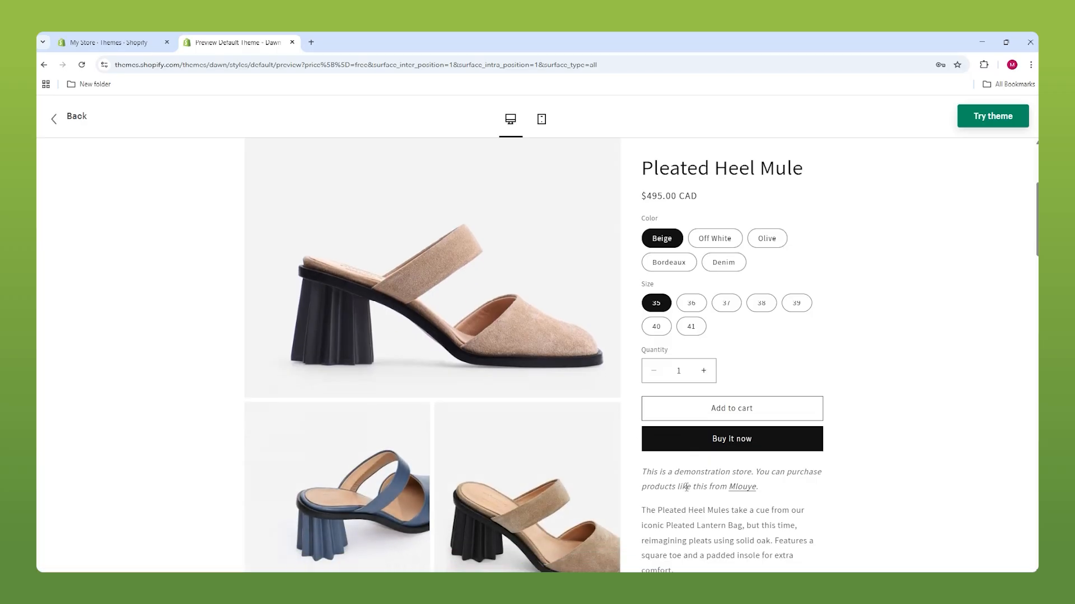
pyautogui.scroll(-10, 386, 280)
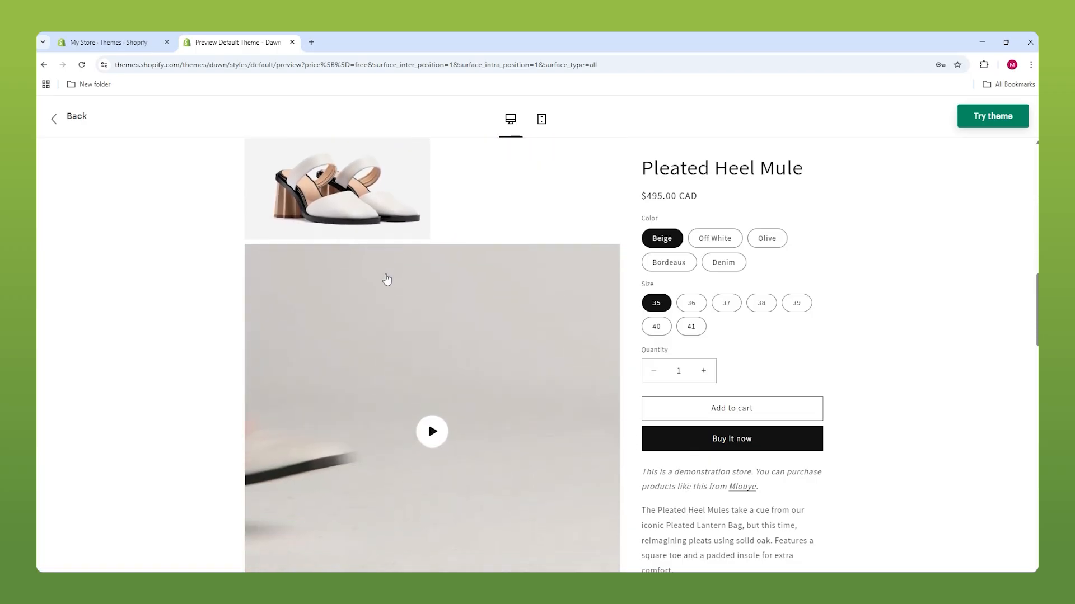
pyautogui.scroll(-12, 386, 280)
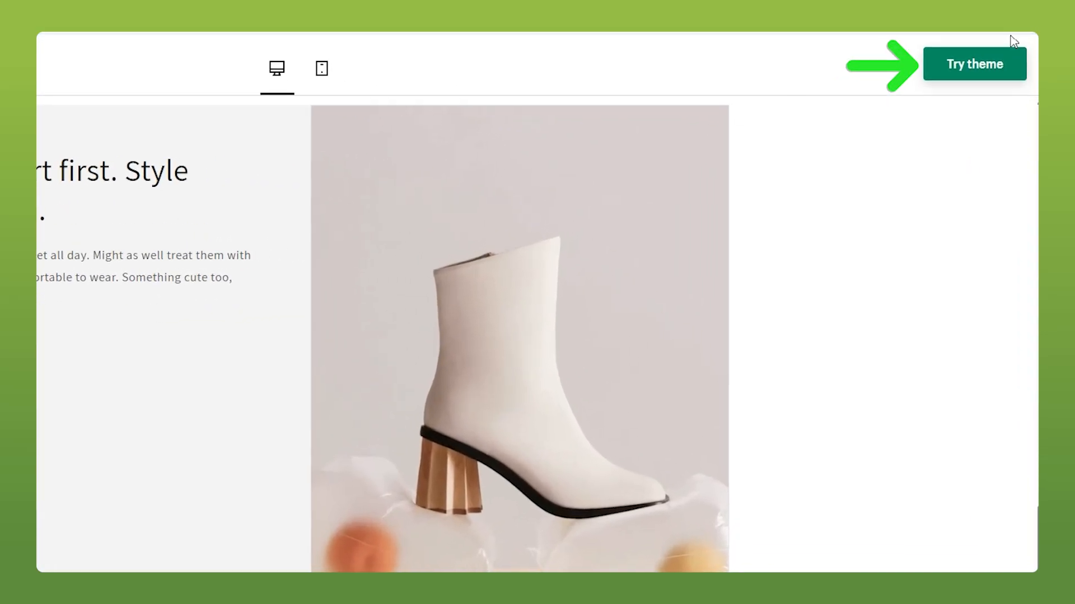
# Add the Dawn theme to the store's theme library as a trial and check its entry there.
pyautogui.click(979, 73)
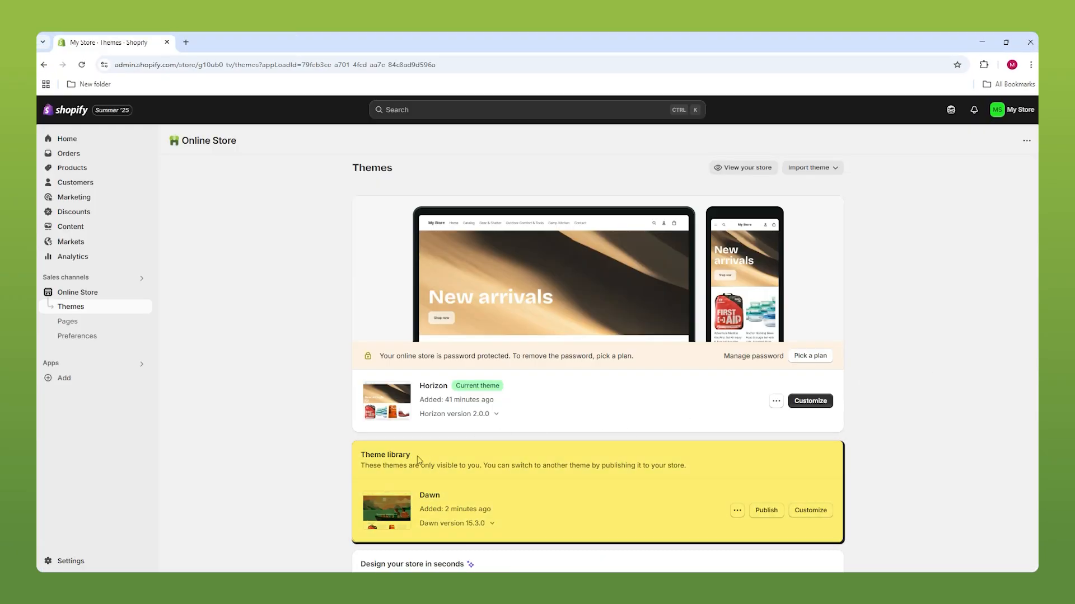
pyautogui.moveTo(411, 455); pyautogui.dragTo(363, 454)
pyautogui.click(326, 450)
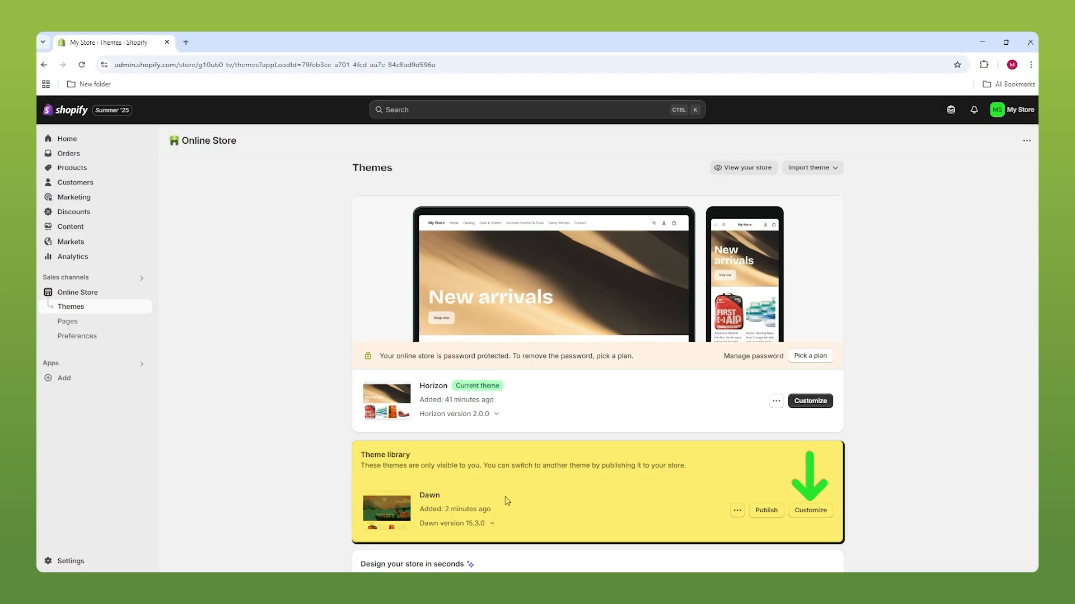
# Open the Dawn theme's customization editor in a new browser tab and switch to that tab.
pyautogui.rightClick(823, 511)
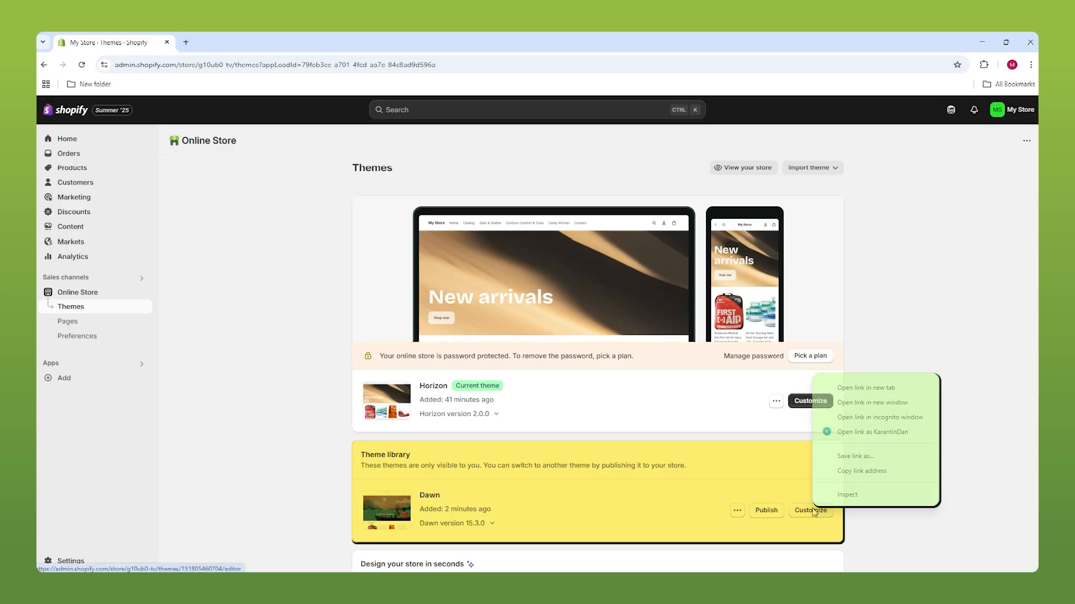
pyautogui.click(846, 386)
pyautogui.click(246, 38)
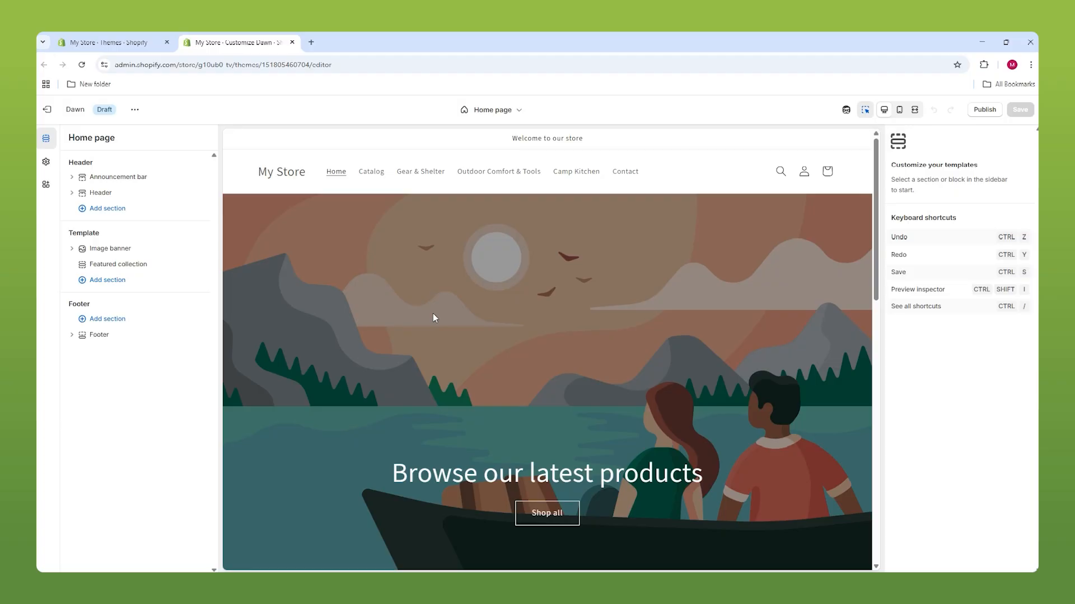
# Examine the Dawn home page preview from the image banner through the featured products to the footer.
pyautogui.scroll(-5, 432, 318)
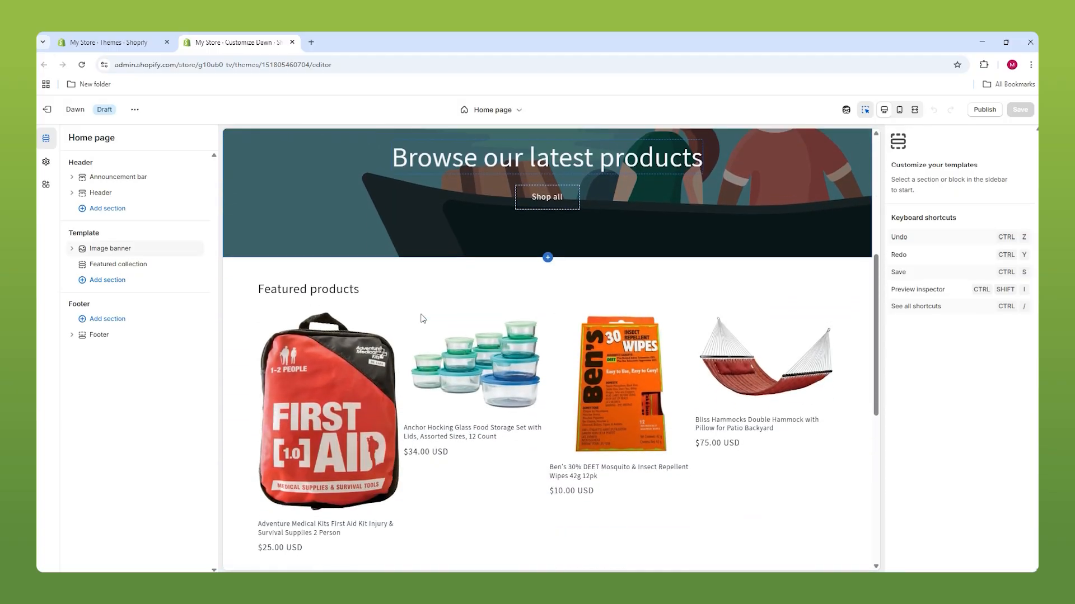
pyautogui.scroll(-2, 408, 320)
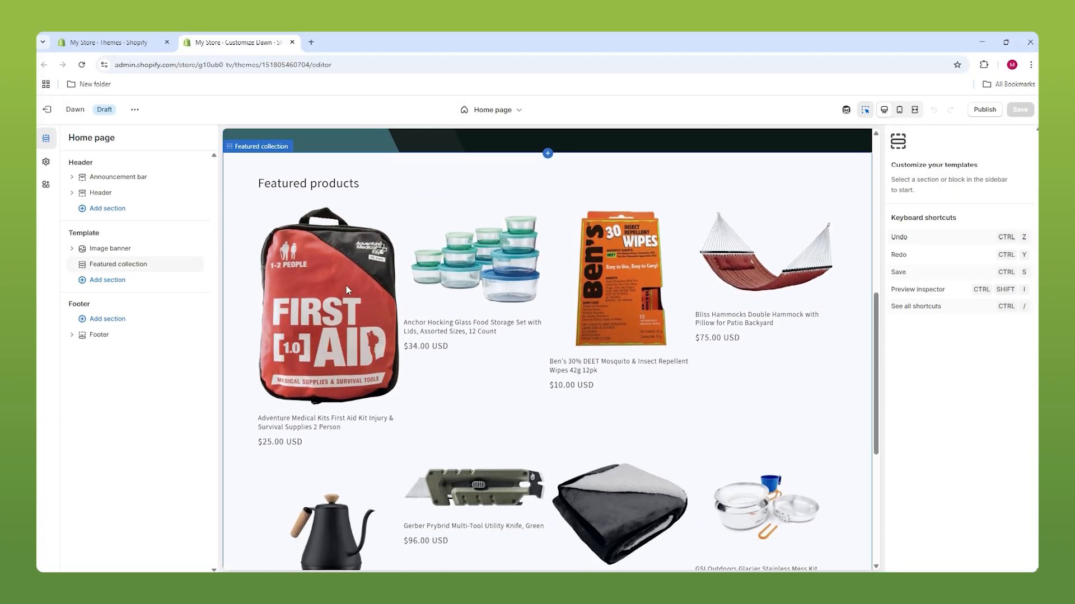
pyautogui.scroll(-5, 346, 226)
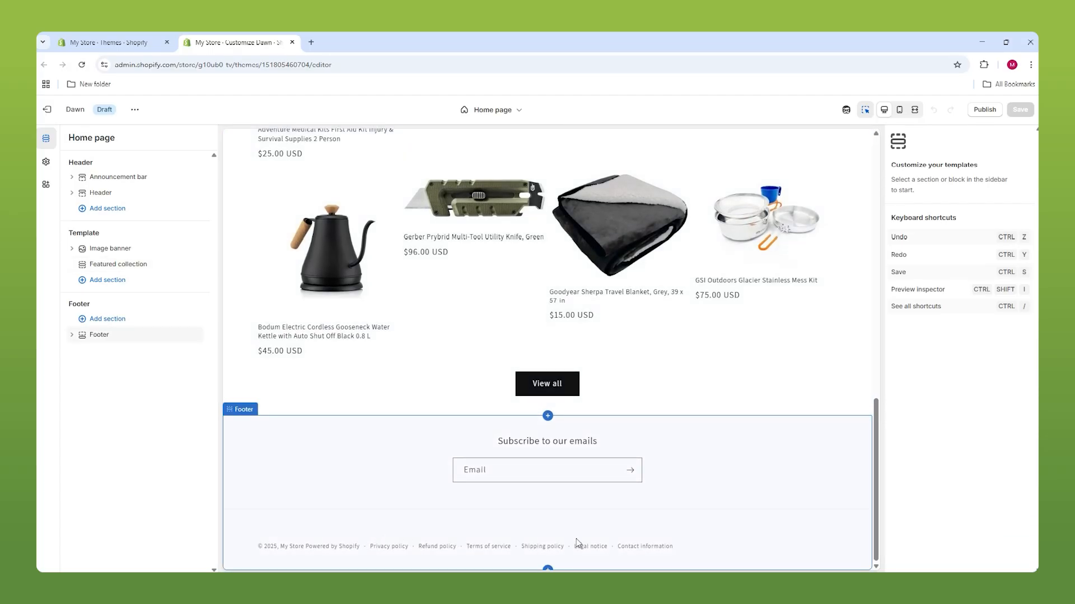
pyautogui.scroll(15, 644, 546)
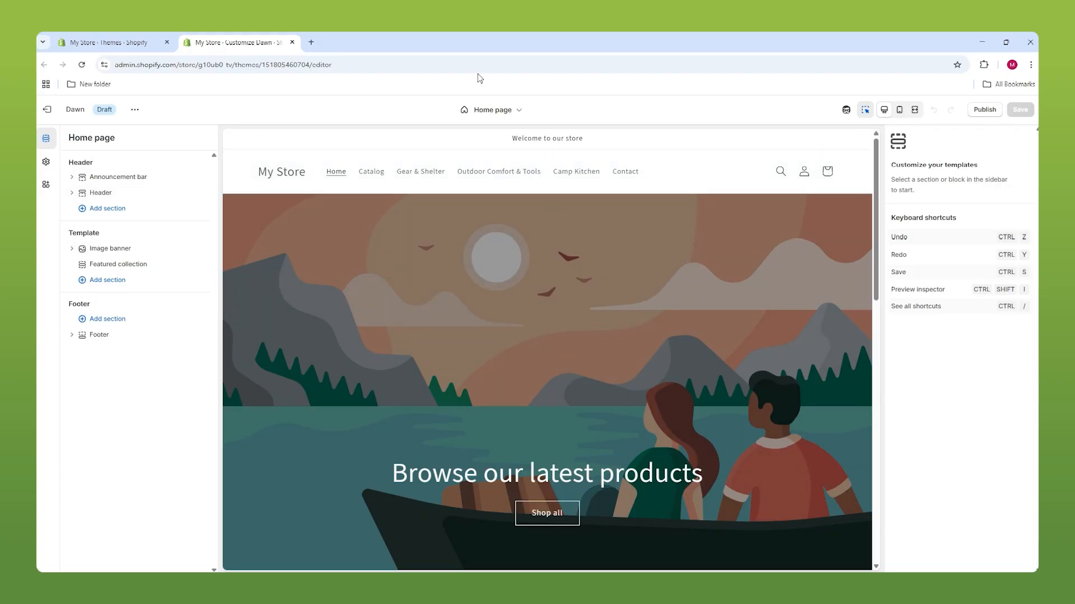
# Close the Dawn editor tab and remove the Dawn theme from the store's theme library.
pyautogui.click(292, 43)
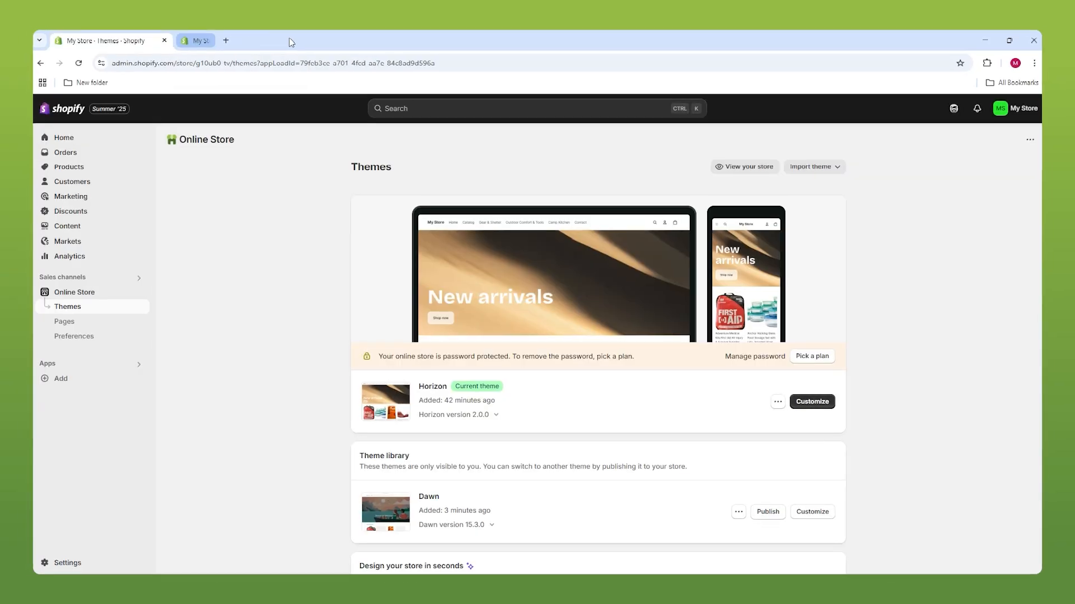
pyautogui.scroll(-1, 437, 237)
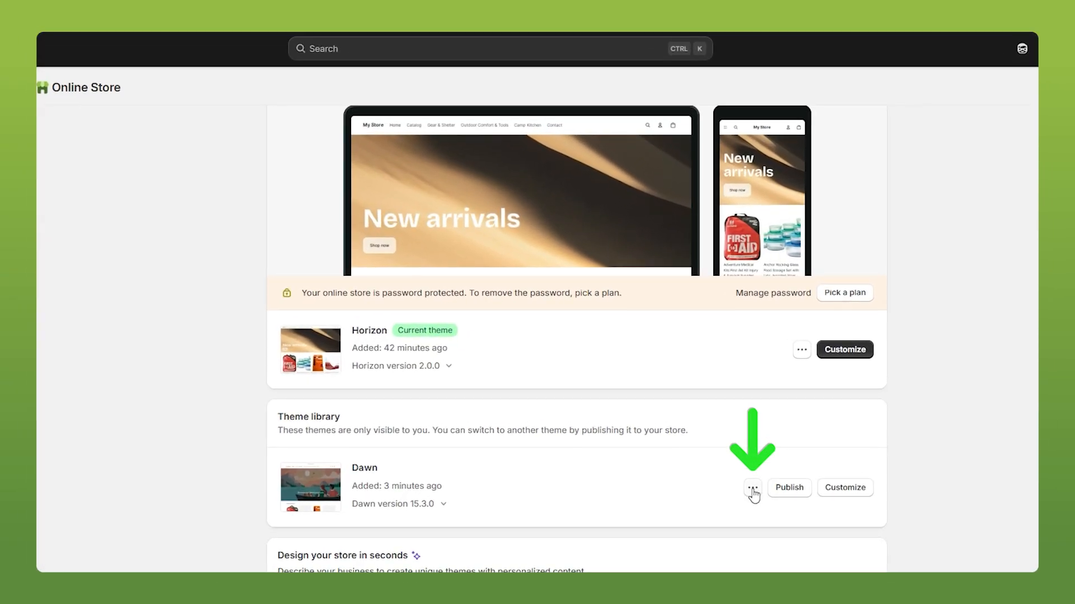
pyautogui.click(737, 458)
pyautogui.click(713, 469)
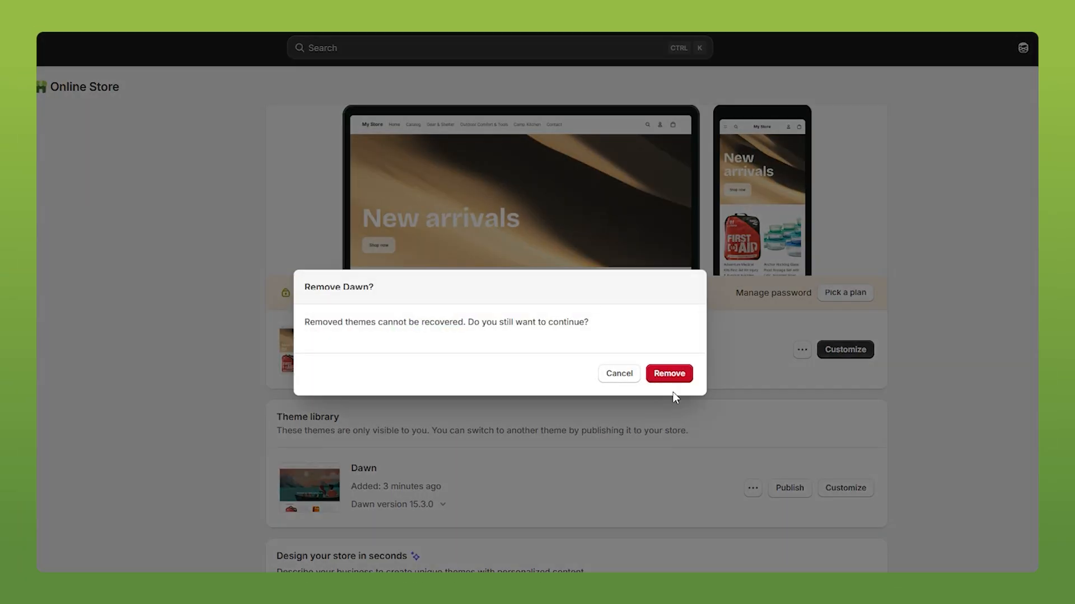
pyautogui.click(669, 374)
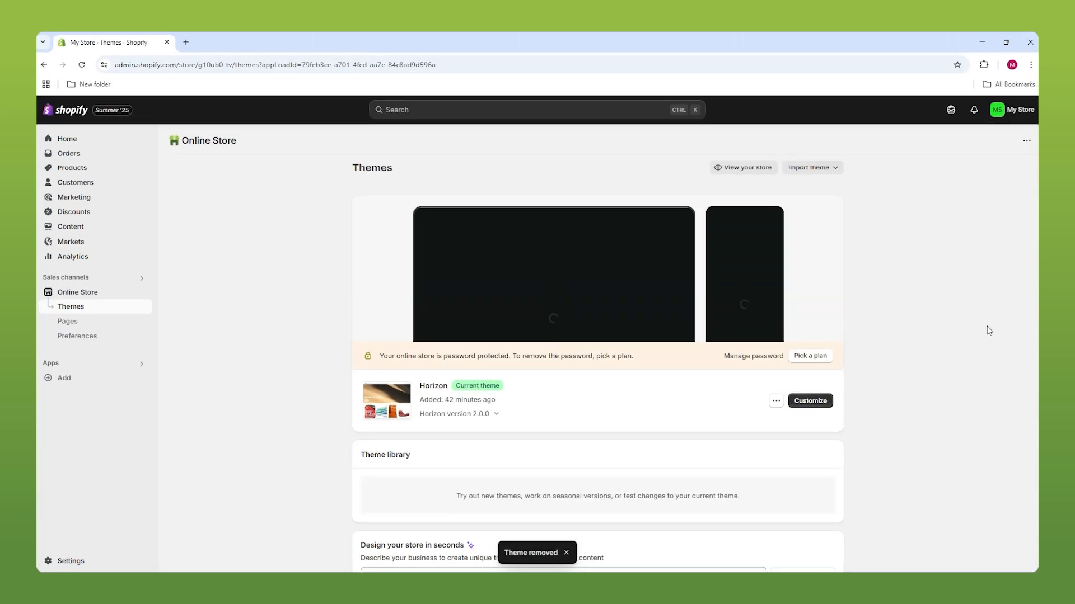
pyautogui.click(566, 553)
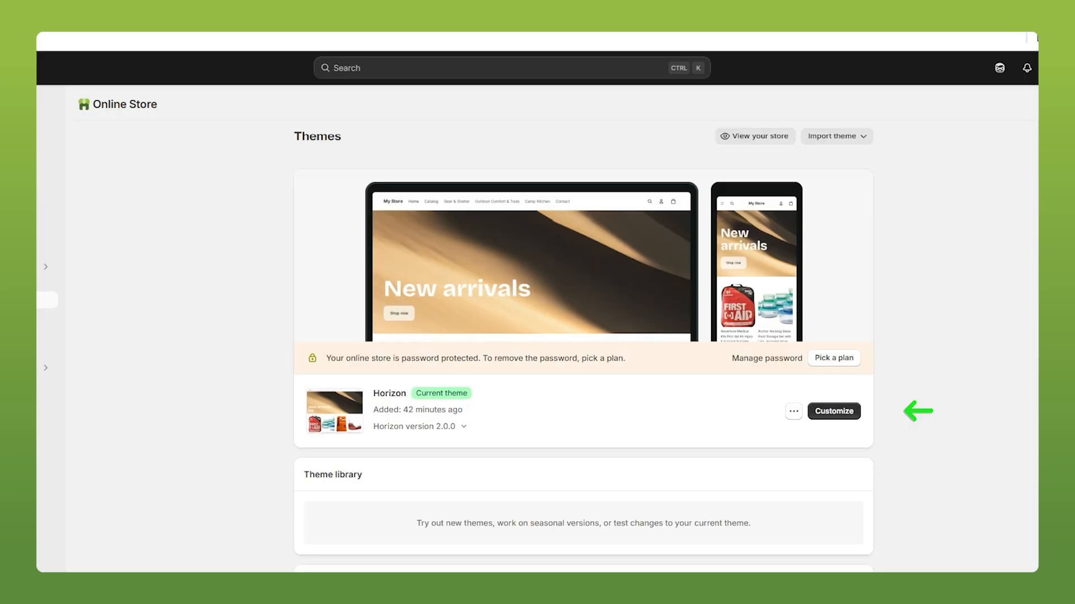
# Open the Horizon theme's editor in a new browser tab and preview the home page in mobile and fullscreen modes.
pyautogui.rightClick(856, 424)
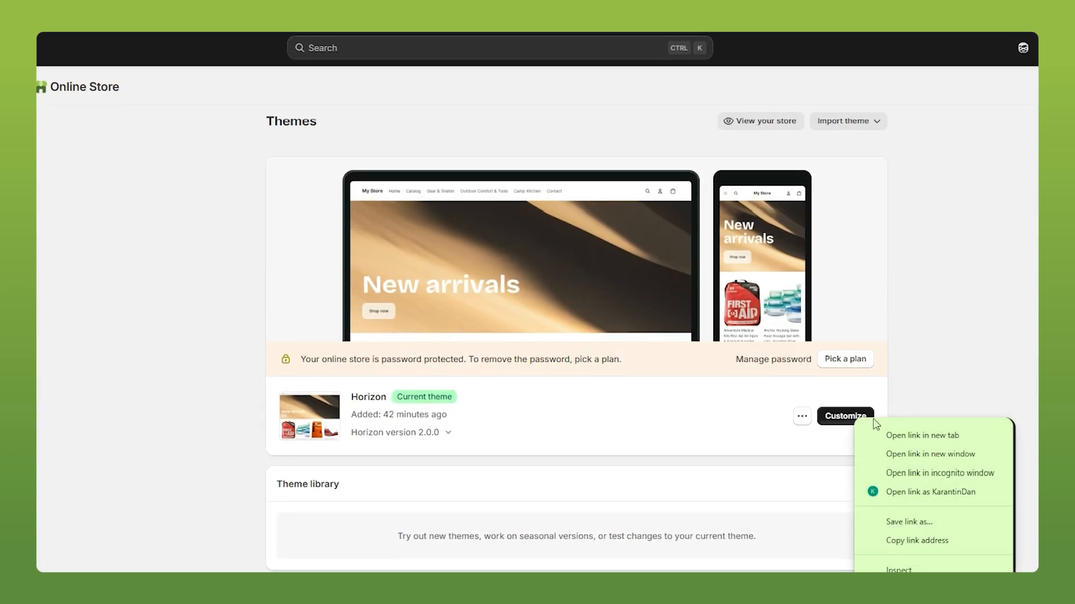
pyautogui.click(889, 435)
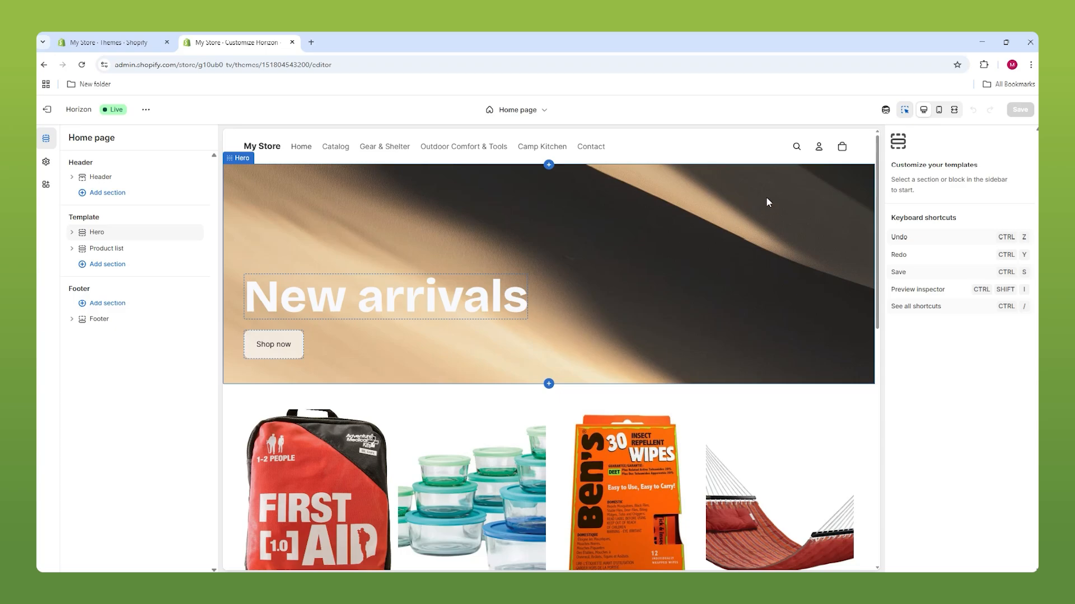
pyautogui.click(938, 111)
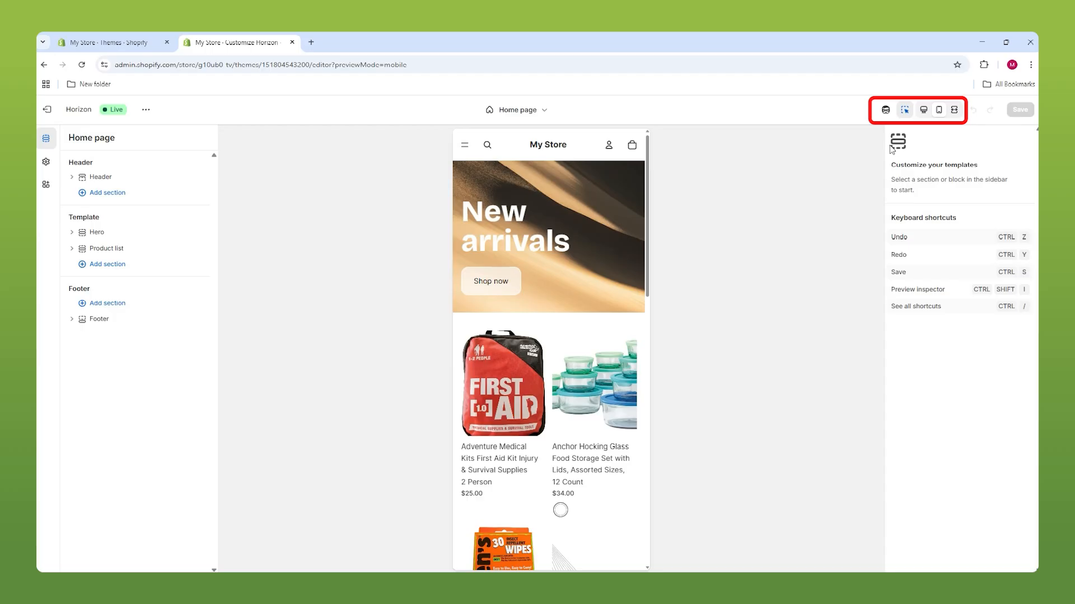
pyautogui.click(952, 110)
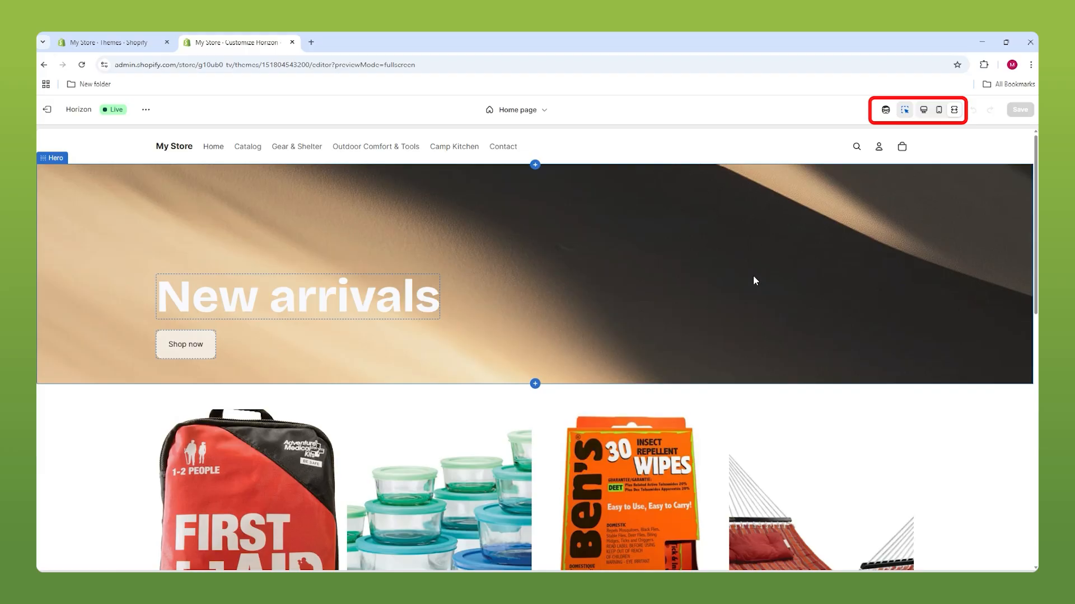
pyautogui.scroll(-5, 751, 276)
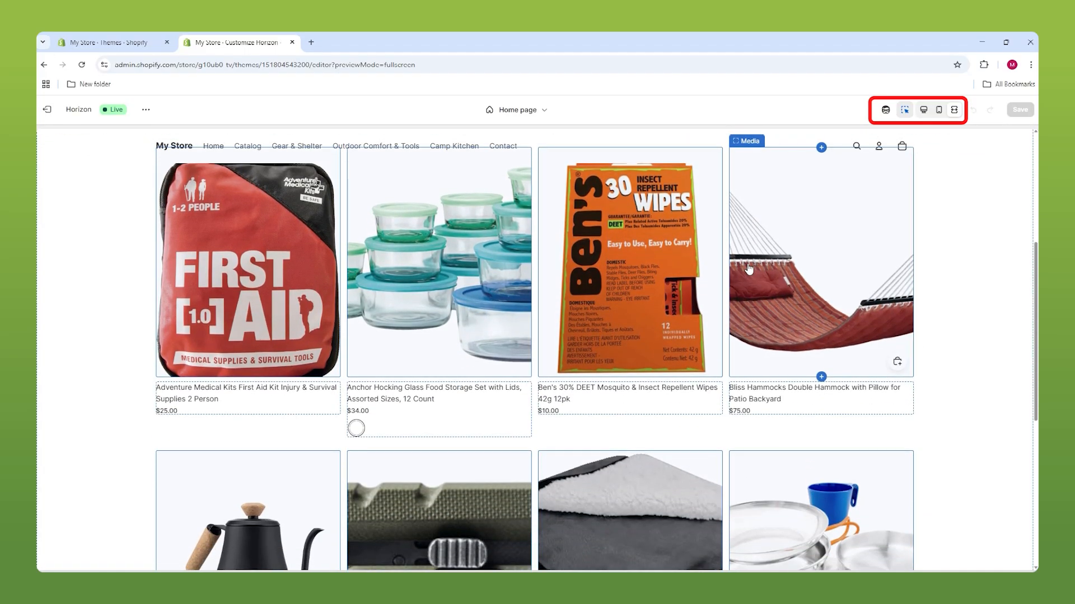
pyautogui.scroll(5, 749, 268)
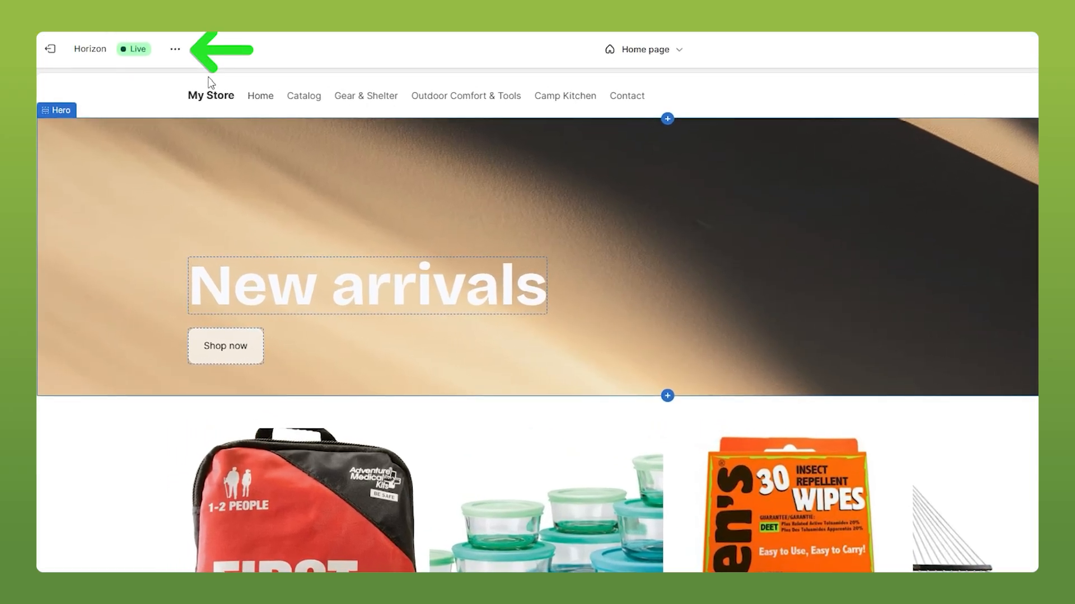
# View the live Horizon storefront without the preview bar, look through its home page products, and close its tab.
pyautogui.click(175, 52)
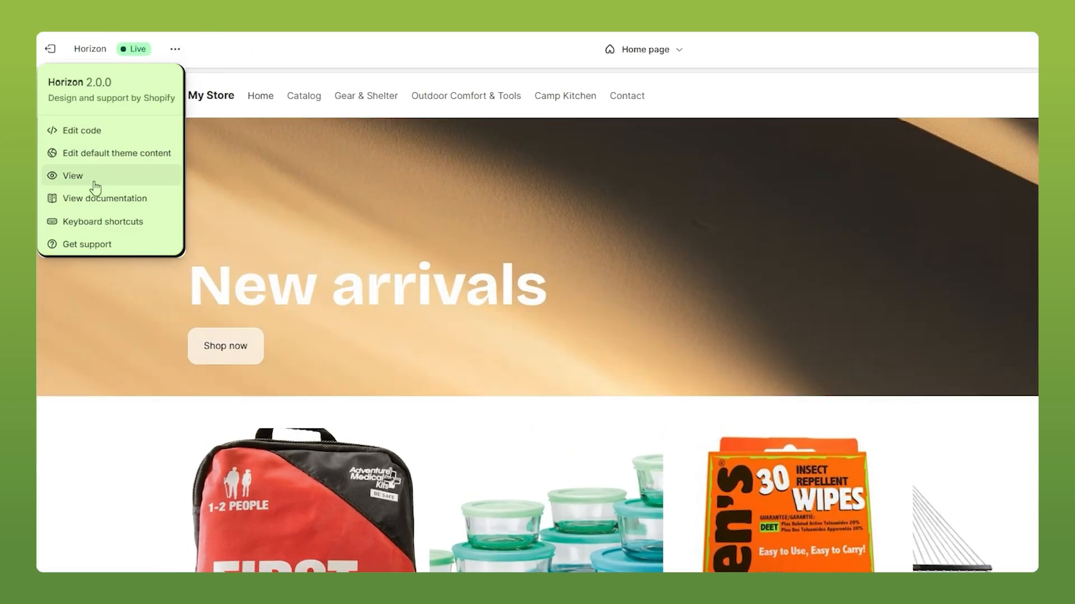
pyautogui.click(66, 180)
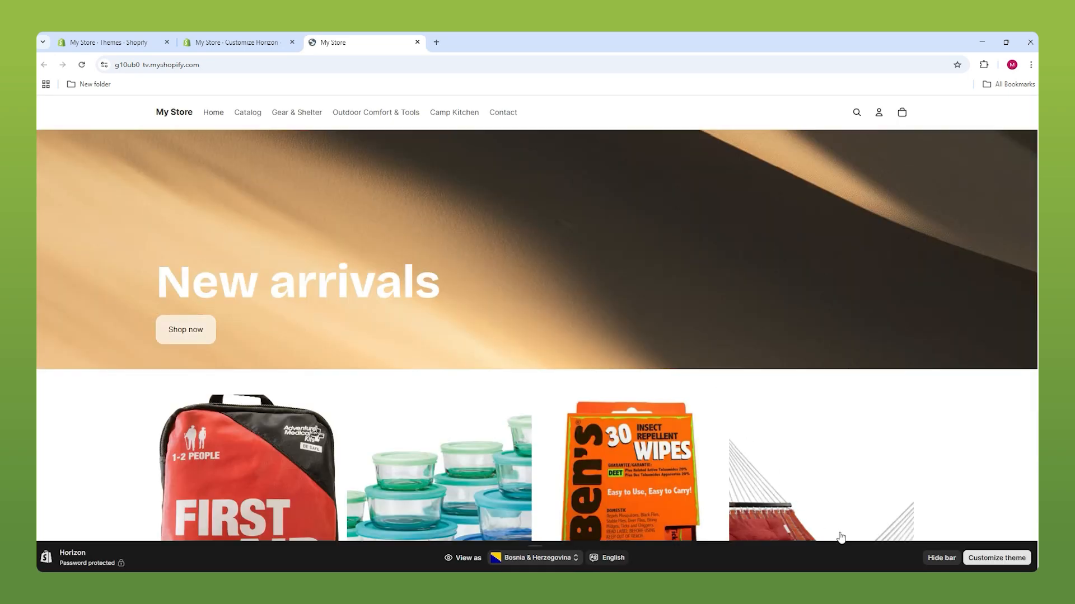
pyautogui.click(942, 558)
pyautogui.scroll(-3, 596, 215)
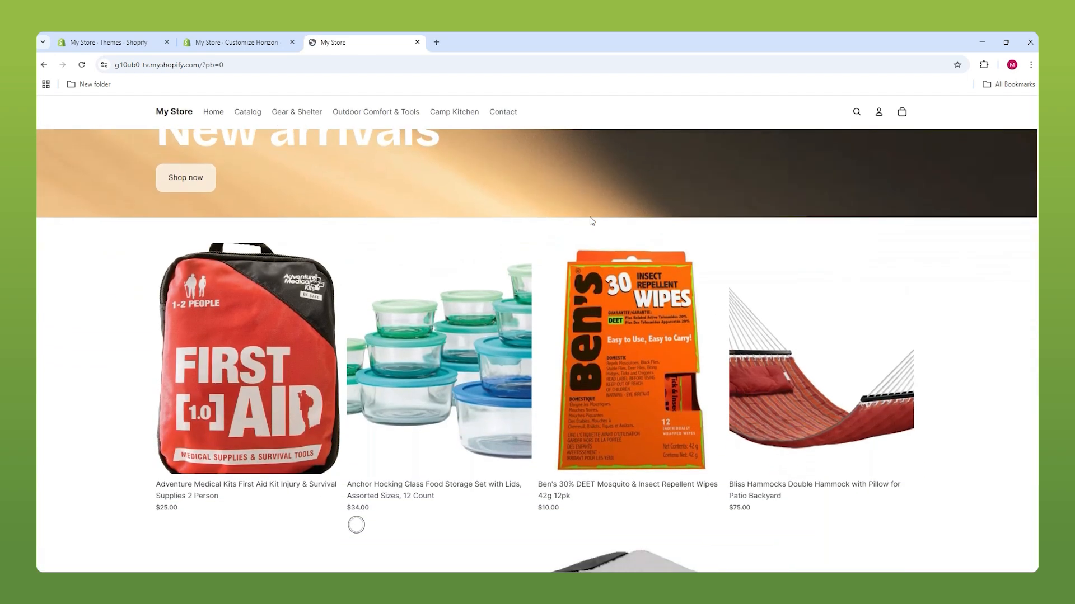
pyautogui.scroll(-5, 592, 221)
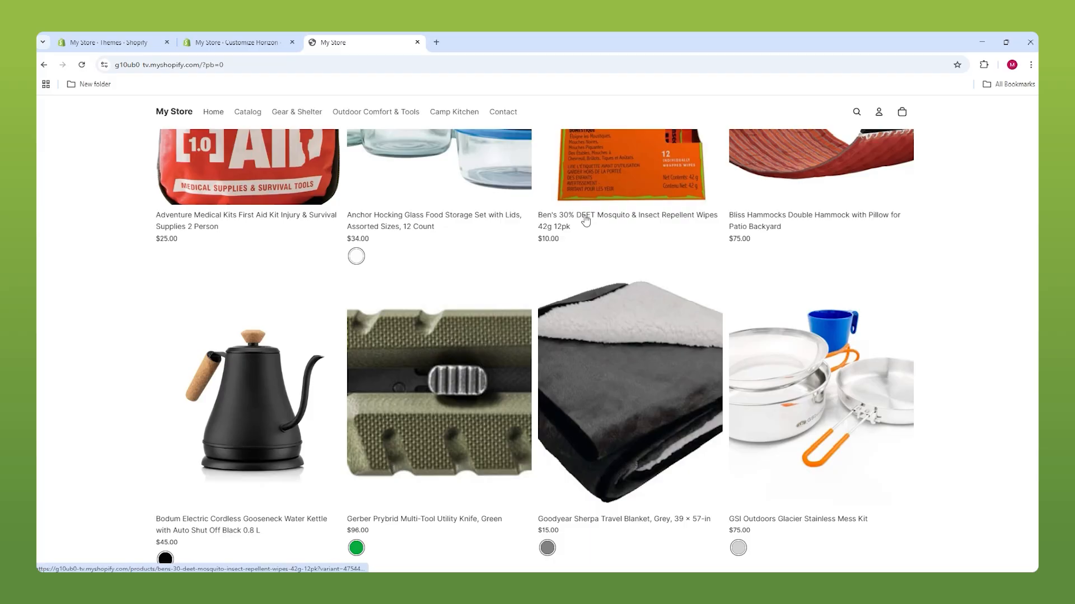
pyautogui.click(417, 42)
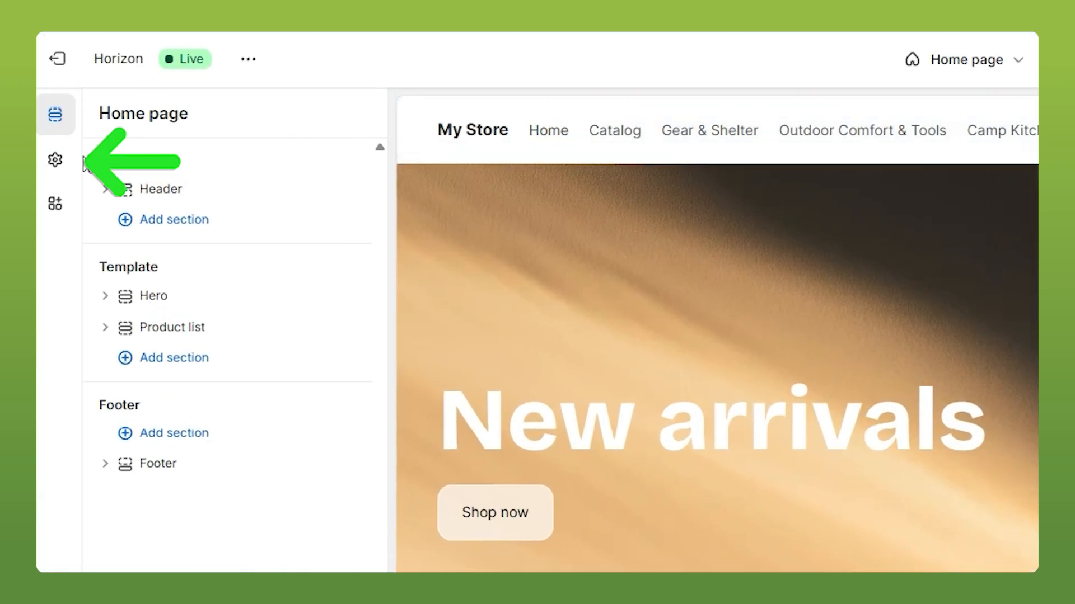
# Set the tent PNG as the theme's default logo and give the header logo a desktop height of 86 px.
pyautogui.click(58, 167)
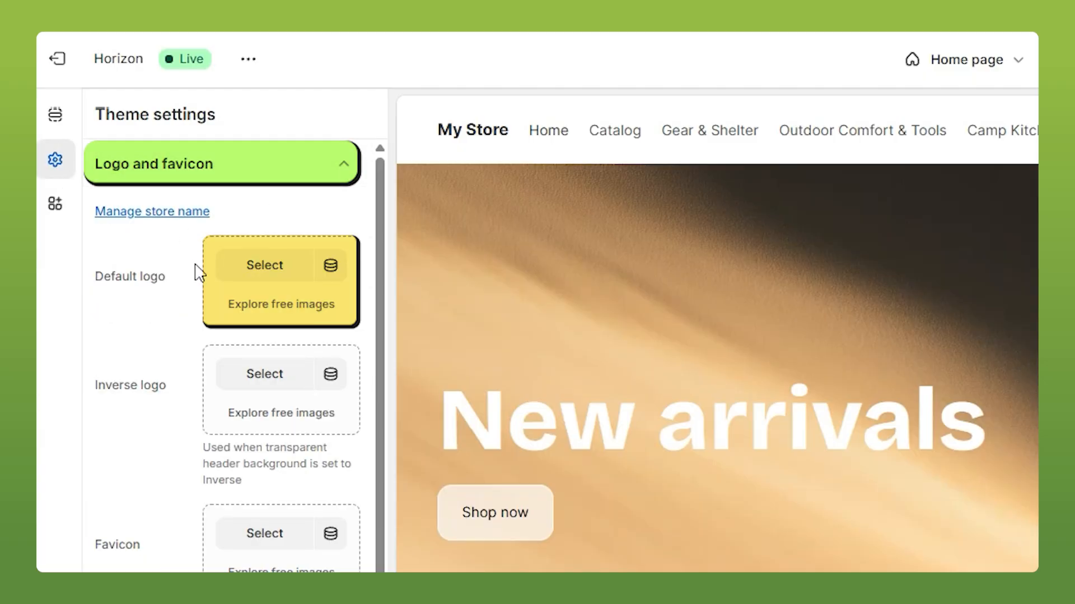
pyautogui.click(264, 265)
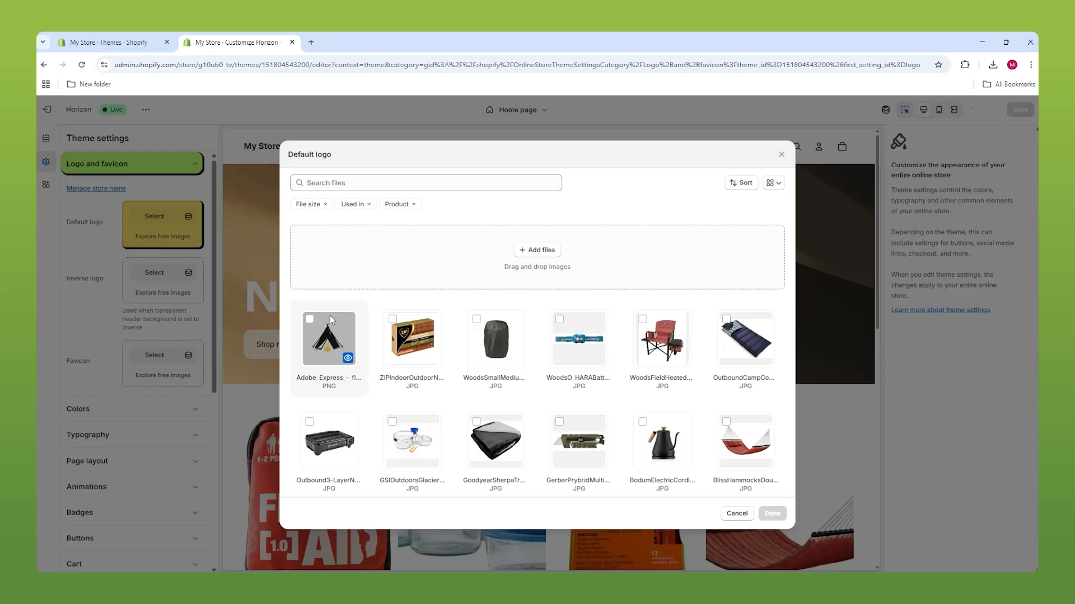
pyautogui.click(309, 320)
pyautogui.click(772, 513)
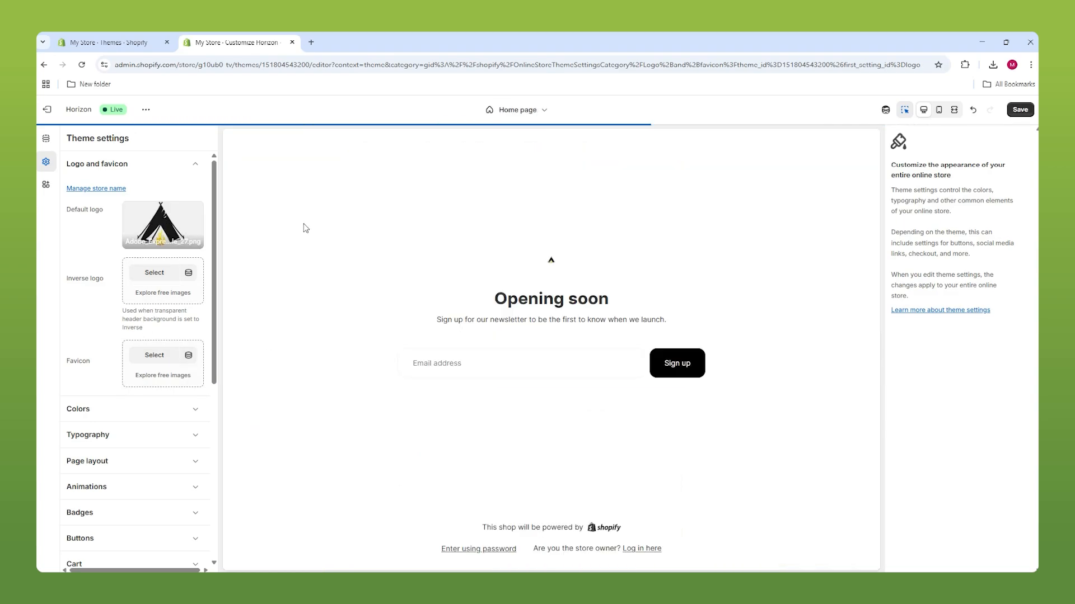
pyautogui.moveTo(168, 242)
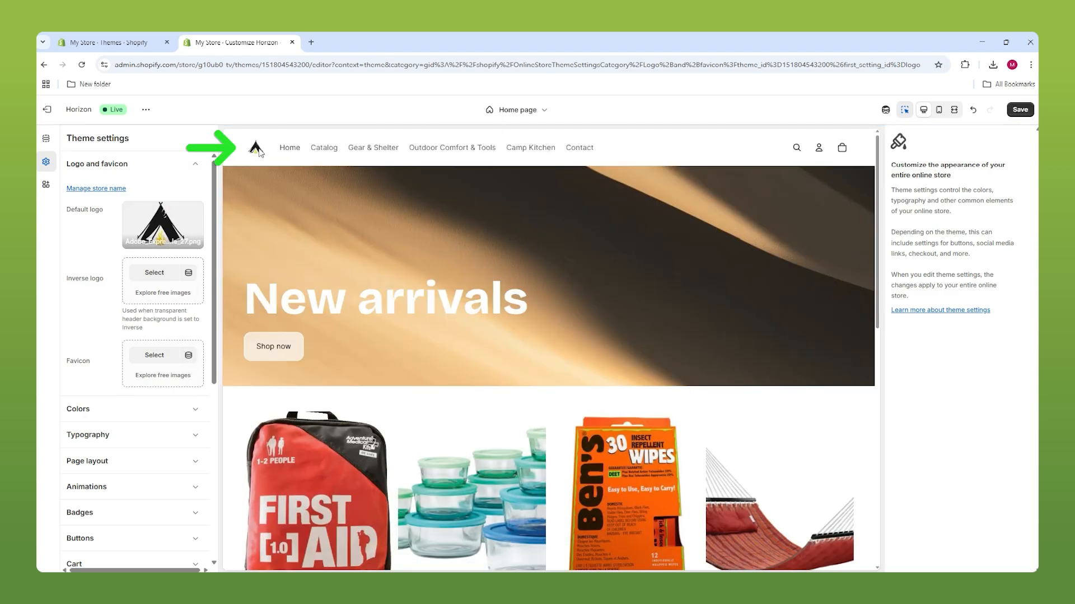
pyautogui.click(254, 150)
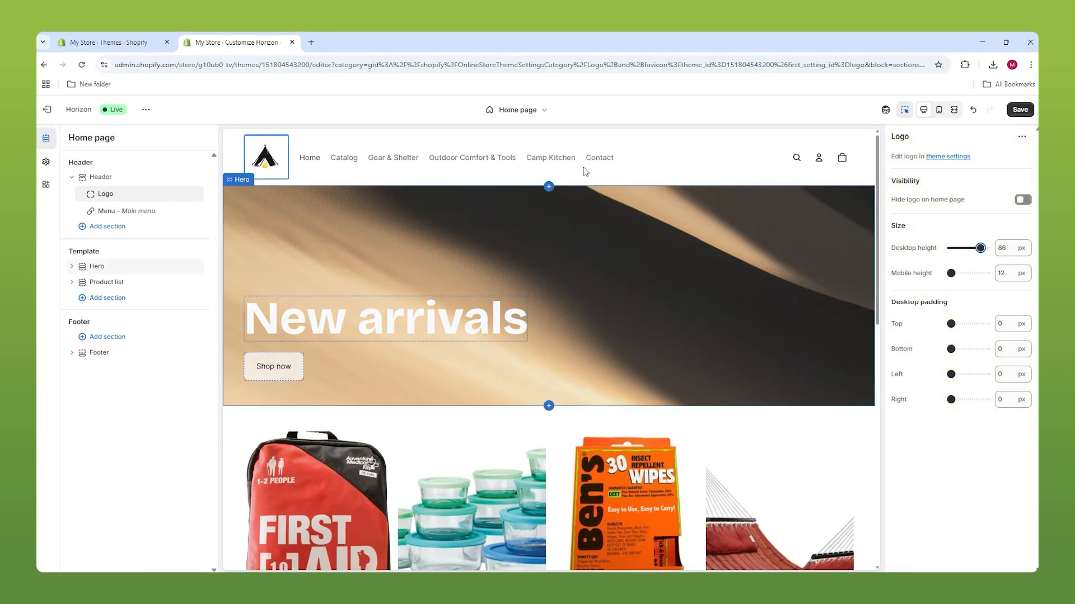
# Center both the logo and the menu in the header and place the menu in the bottom row.
pyautogui.click(661, 154)
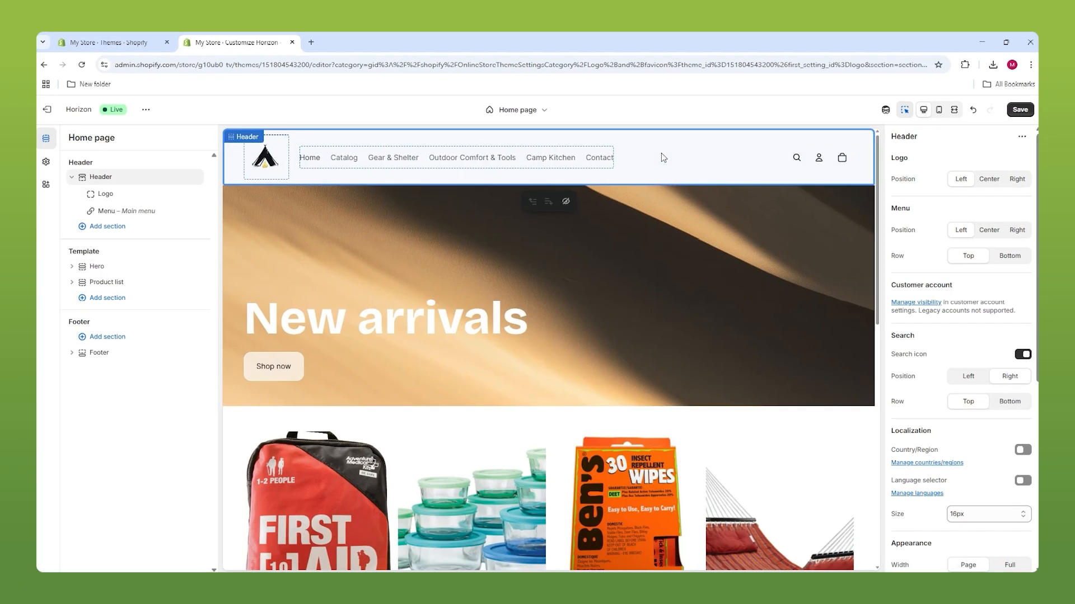
pyautogui.click(989, 180)
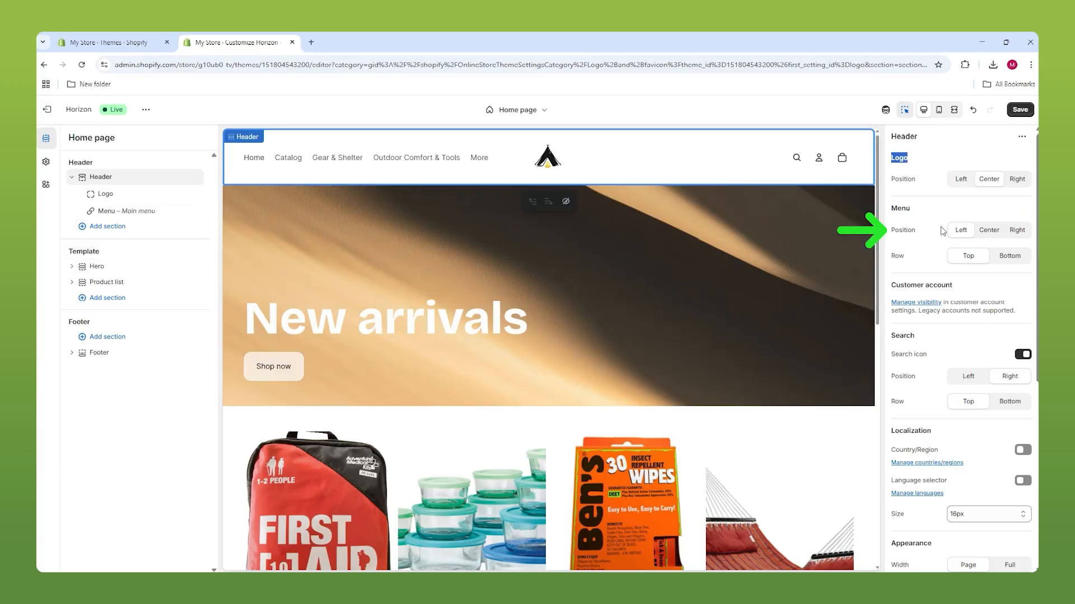
pyautogui.click(989, 230)
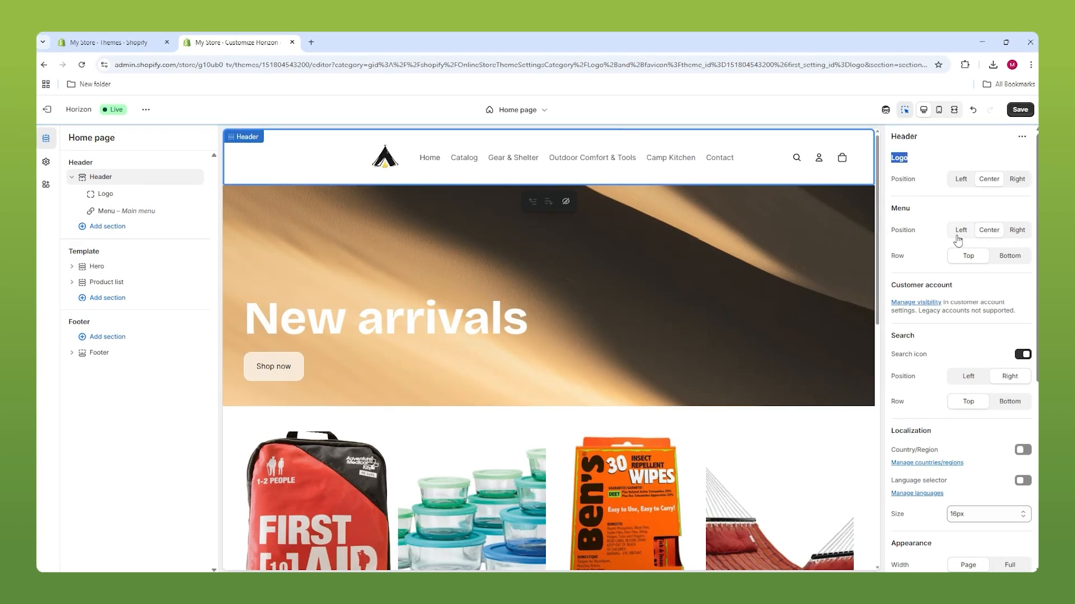
pyautogui.click(1019, 256)
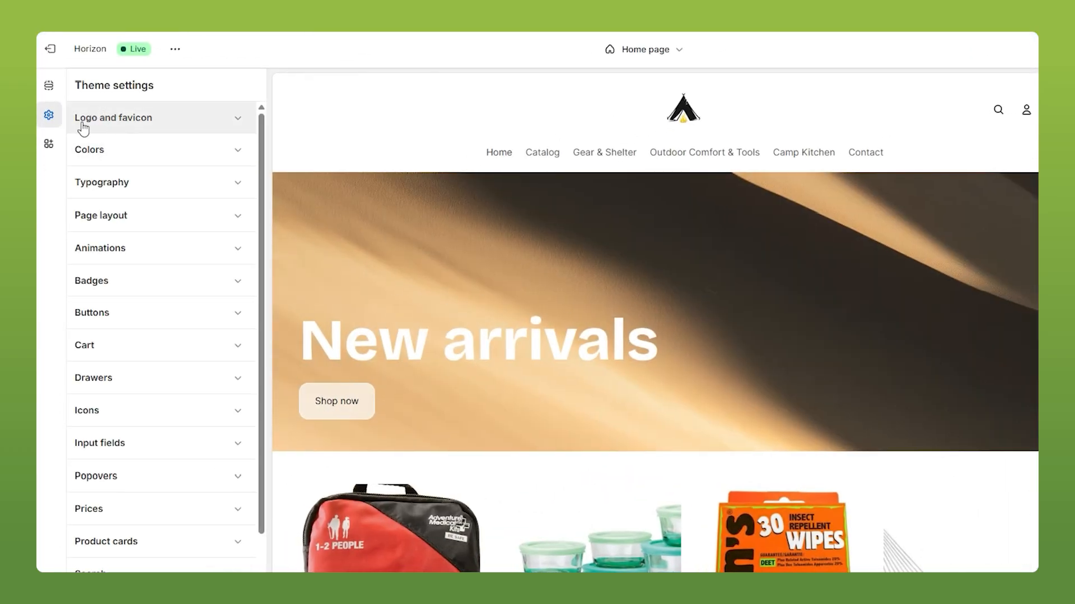
# Review the theme-wide color schemes and open the home page product list section's Scheme 1 for editing.
pyautogui.click(135, 152)
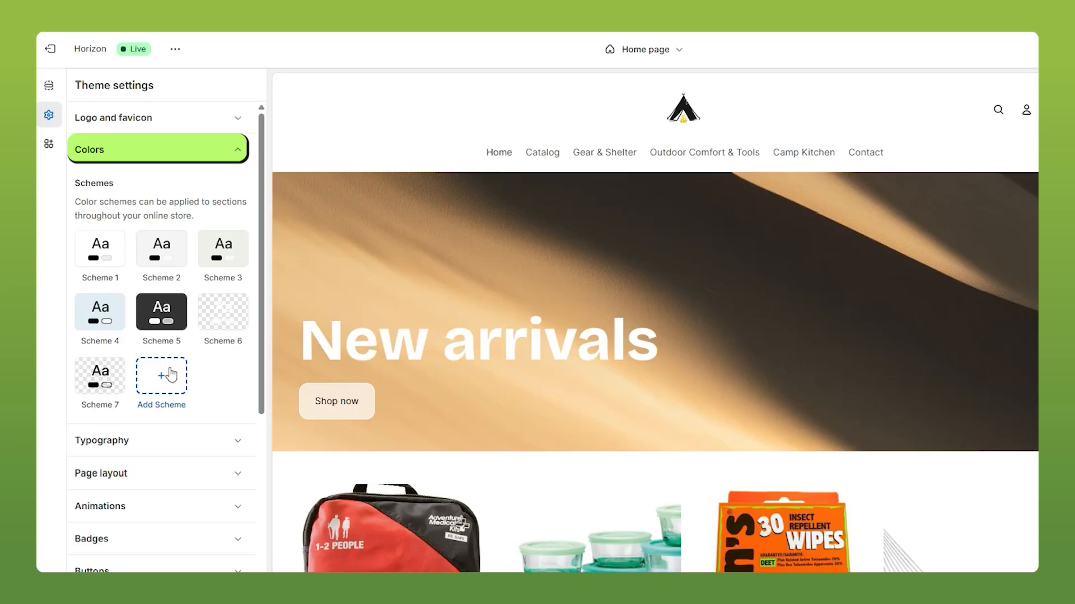
pyautogui.click(208, 150)
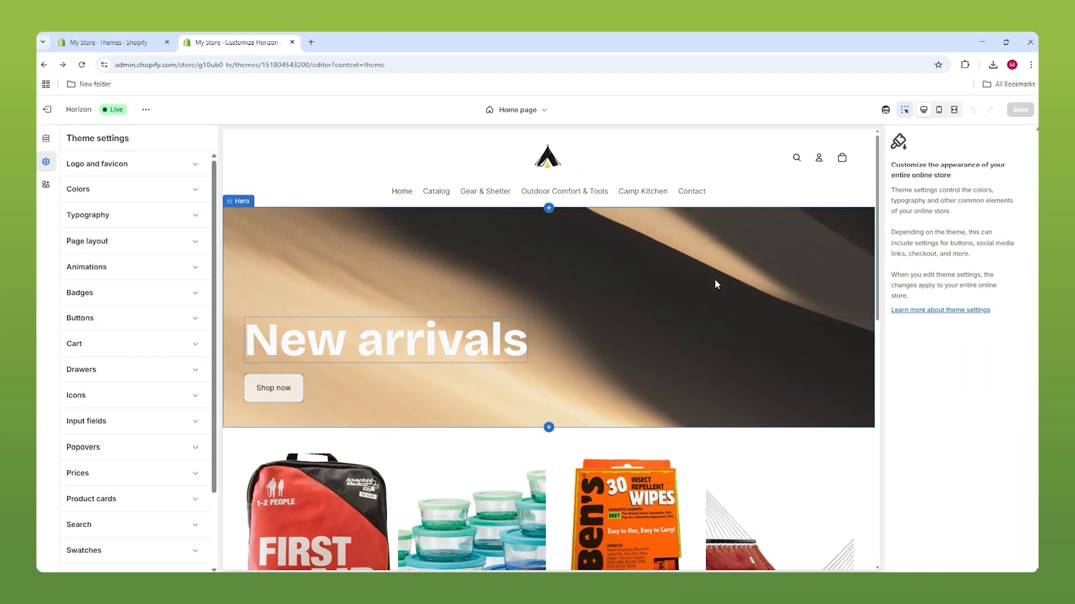
pyautogui.scroll(-3, 786, 305)
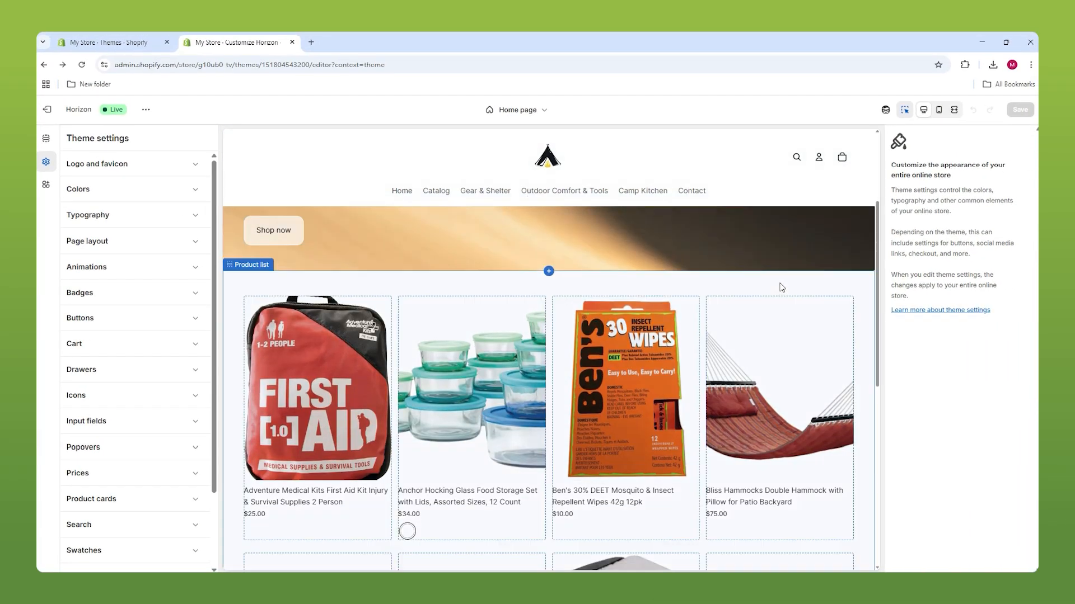
pyautogui.click(781, 292)
pyautogui.scroll(-2, 972, 267)
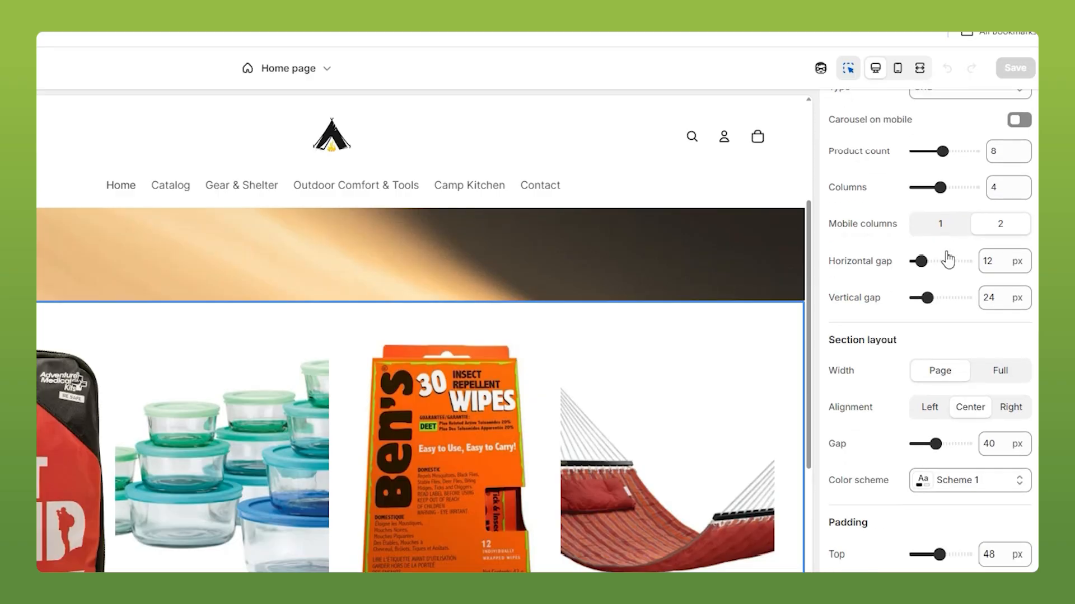
pyautogui.click(942, 482)
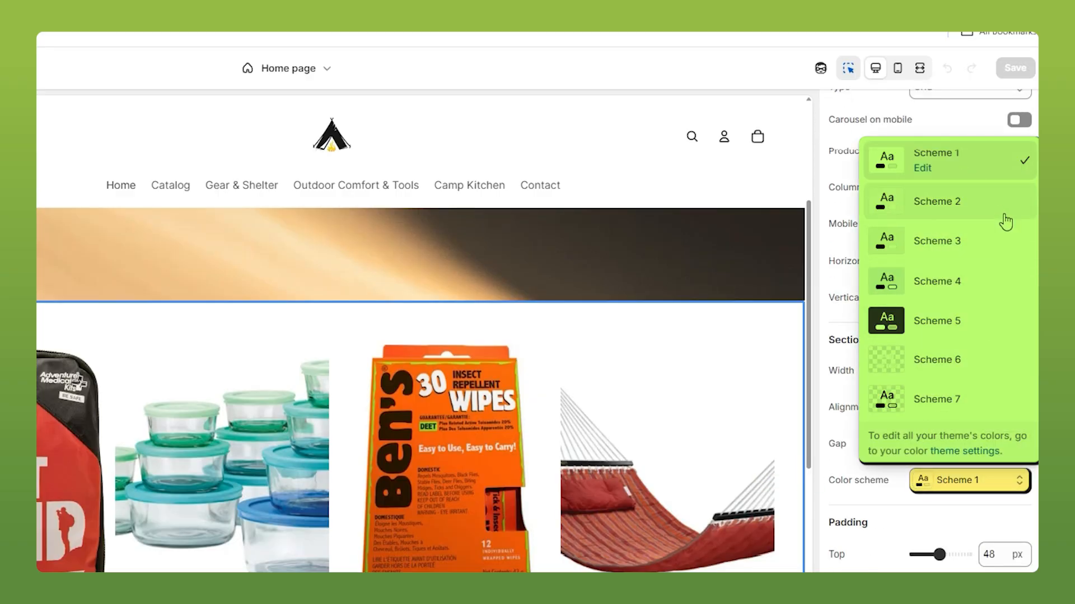
pyautogui.click(922, 169)
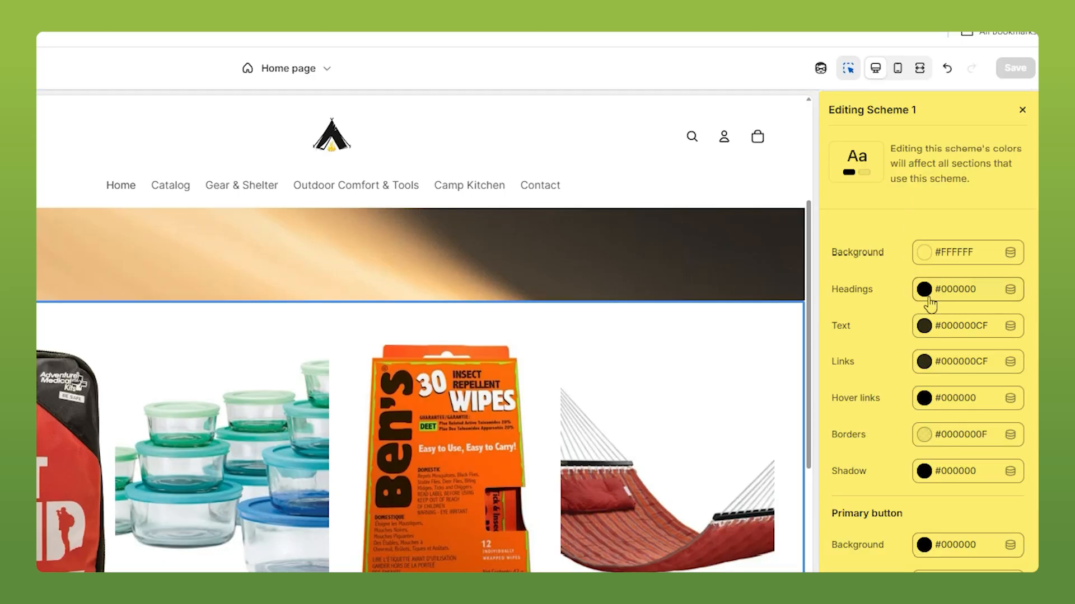
pyautogui.click(924, 361)
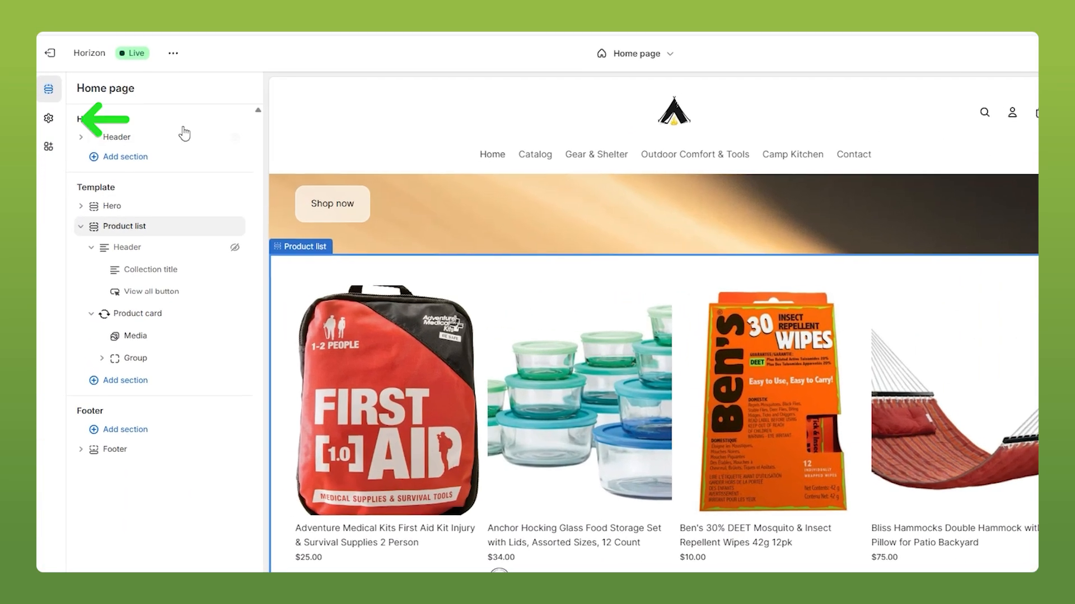
# Review the theme's color schemes and typography settings, including the available subheading fonts.
pyautogui.click(49, 117)
pyautogui.click(144, 162)
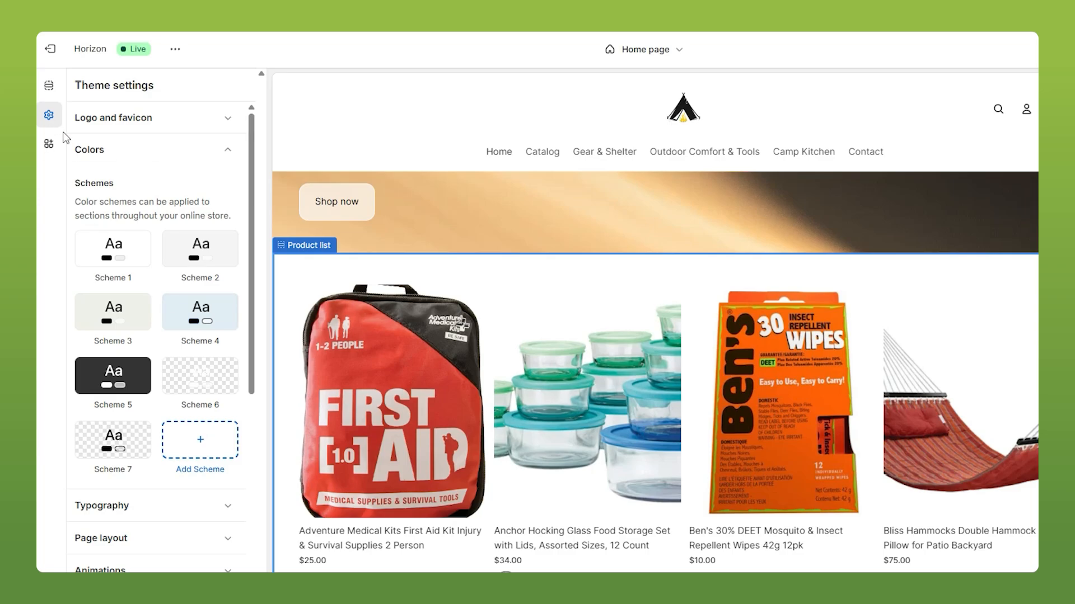
pyautogui.click(92, 152)
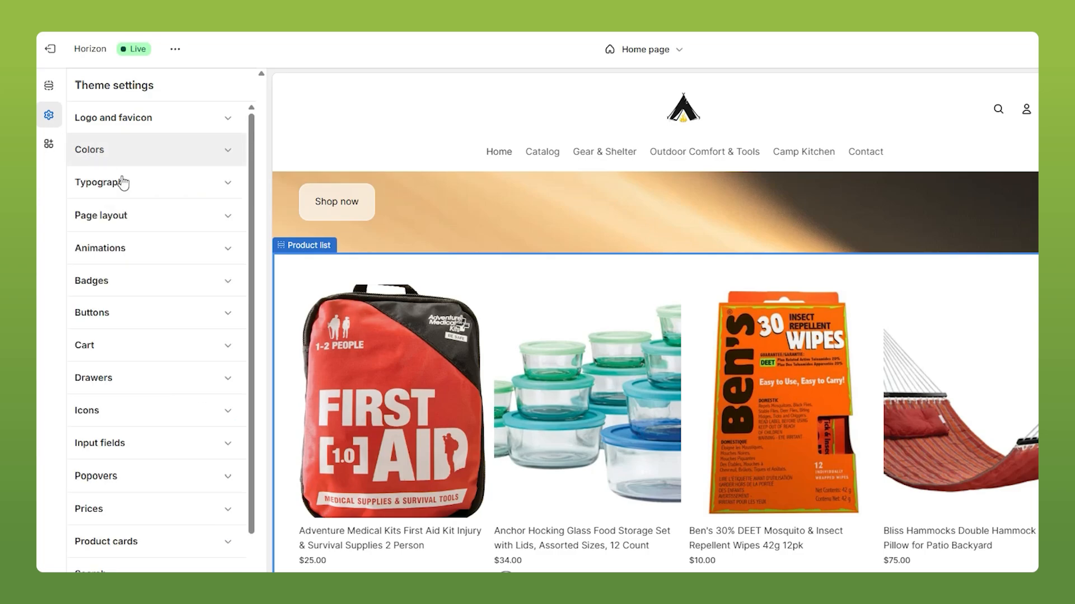
pyautogui.click(157, 192)
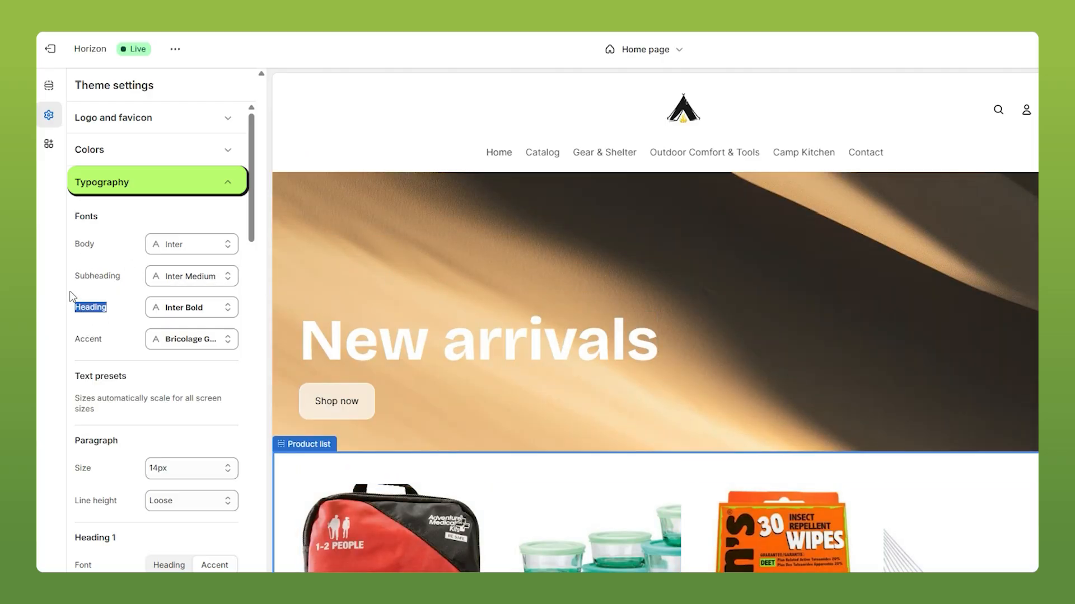
pyautogui.click(99, 276)
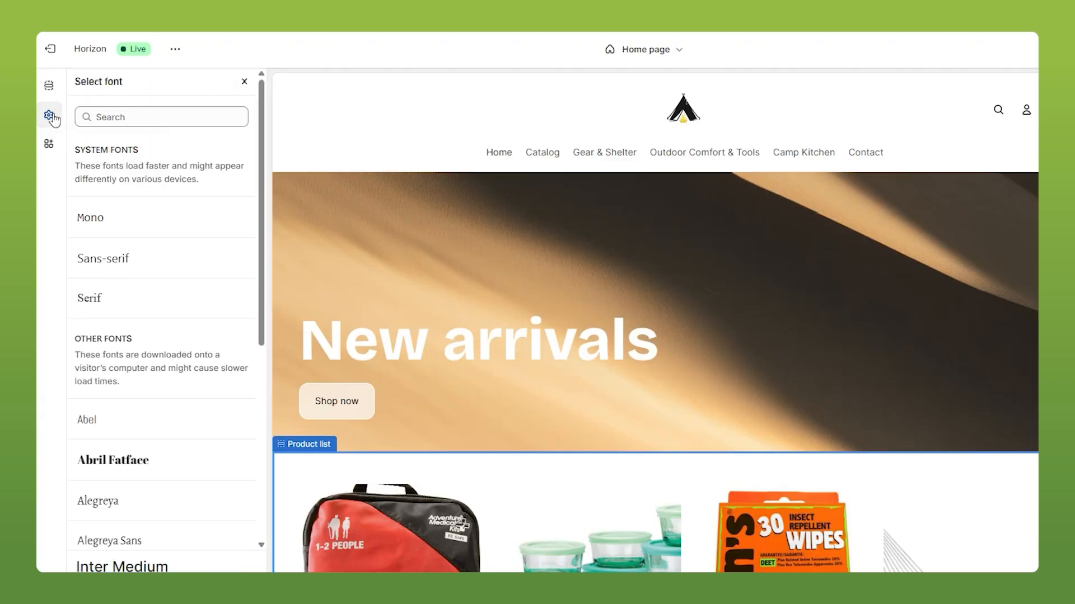
pyautogui.click(245, 82)
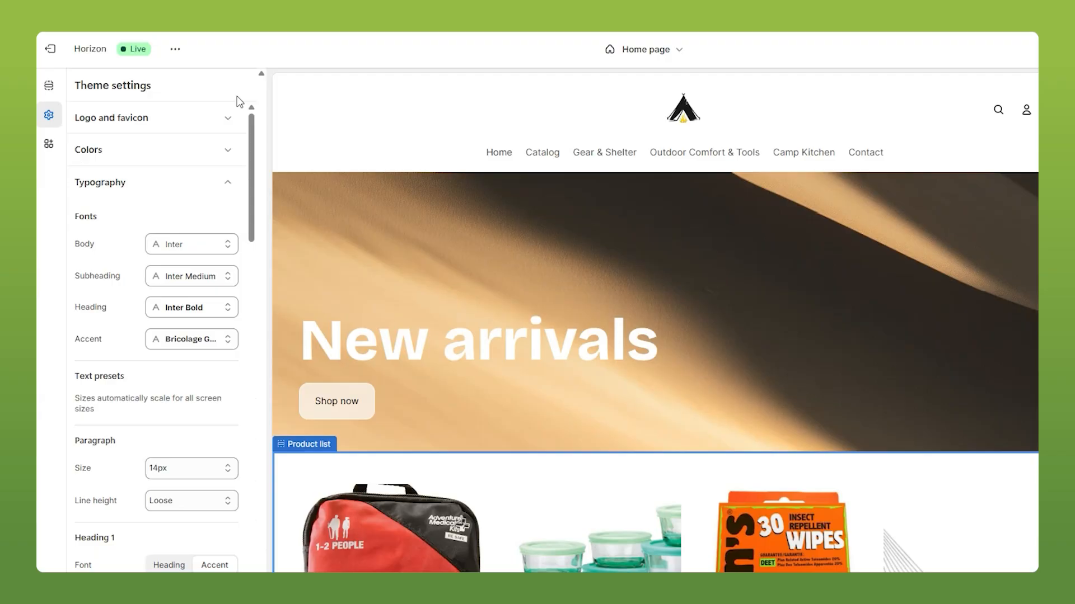
# Try Archivo Narrow as the theme's heading font and check the headings throughout the home page preview.
pyautogui.click(190, 308)
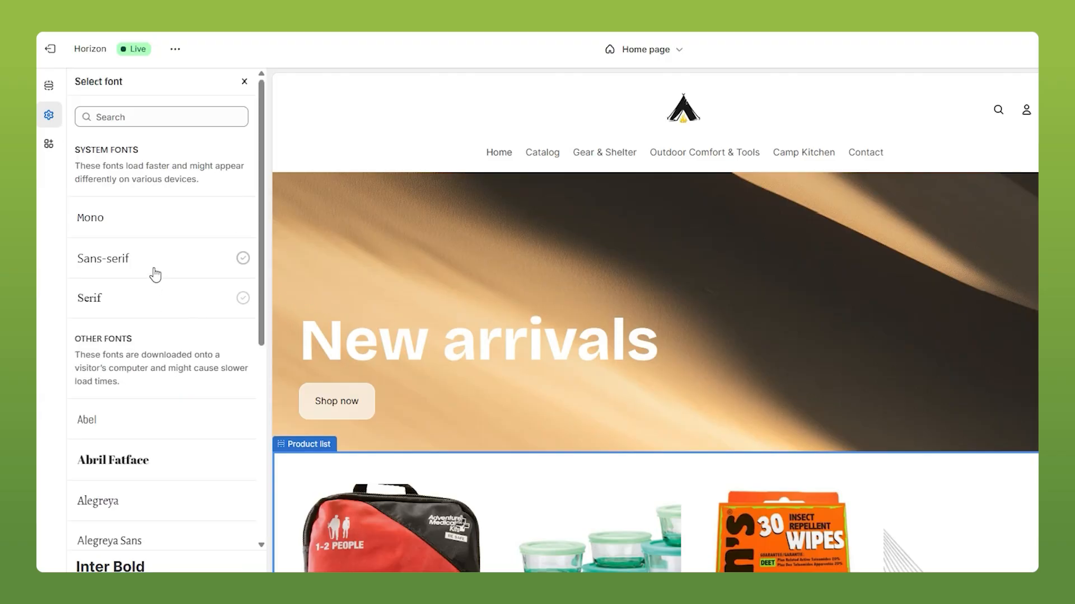
pyautogui.scroll(-6, 152, 271)
pyautogui.scroll(-2, 135, 302)
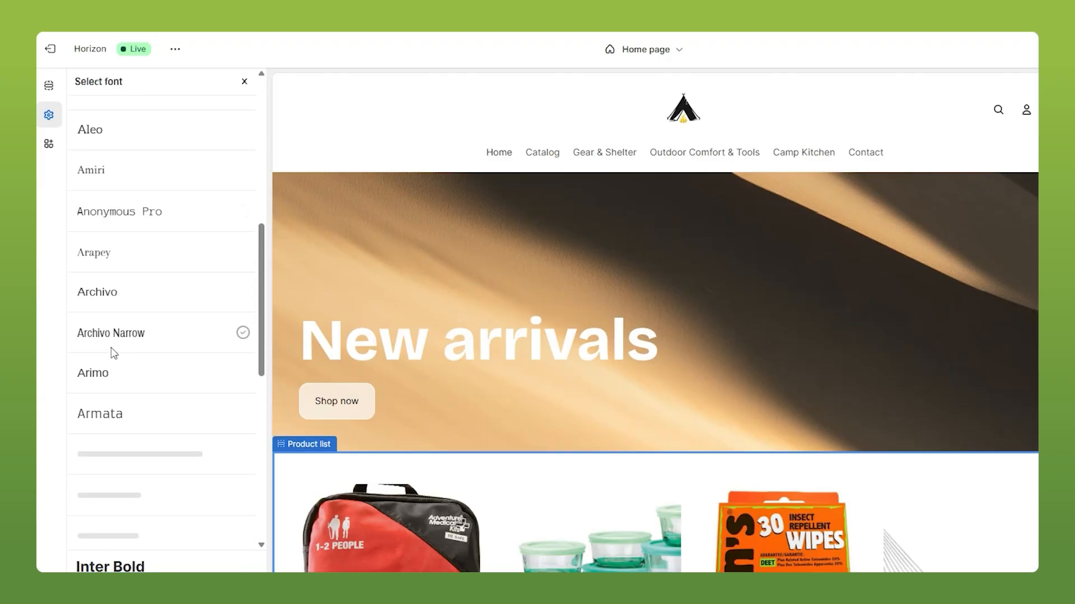
pyautogui.click(112, 339)
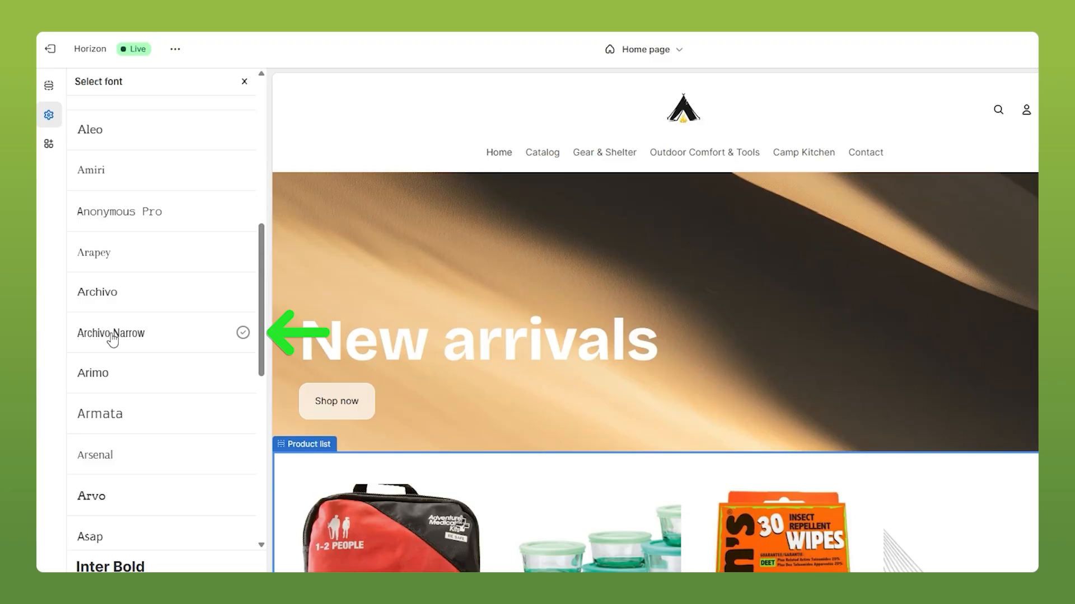
pyautogui.click(112, 336)
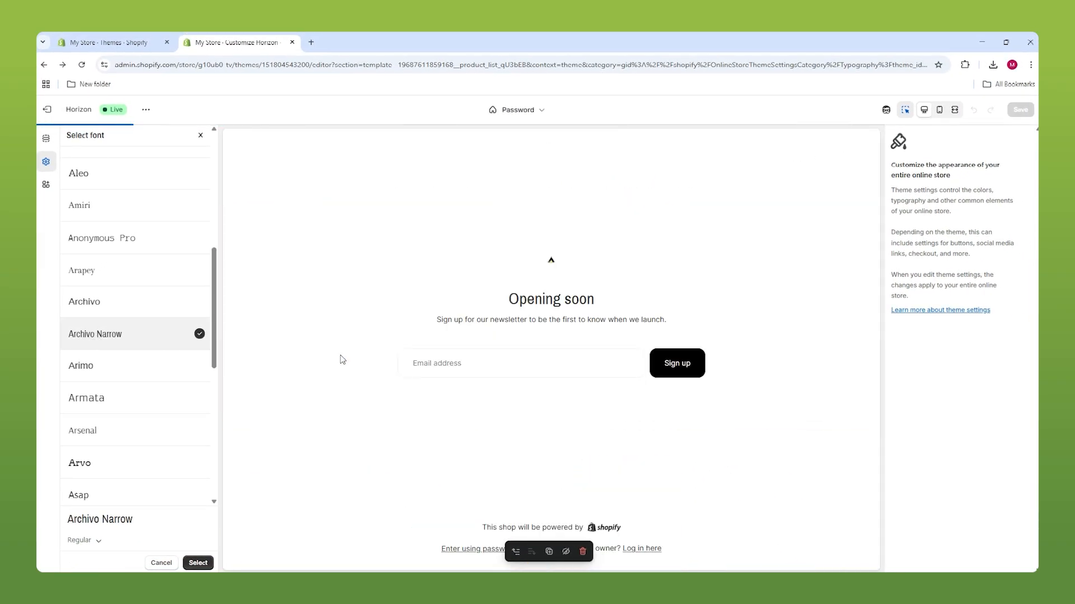
pyautogui.scroll(-10, 392, 353)
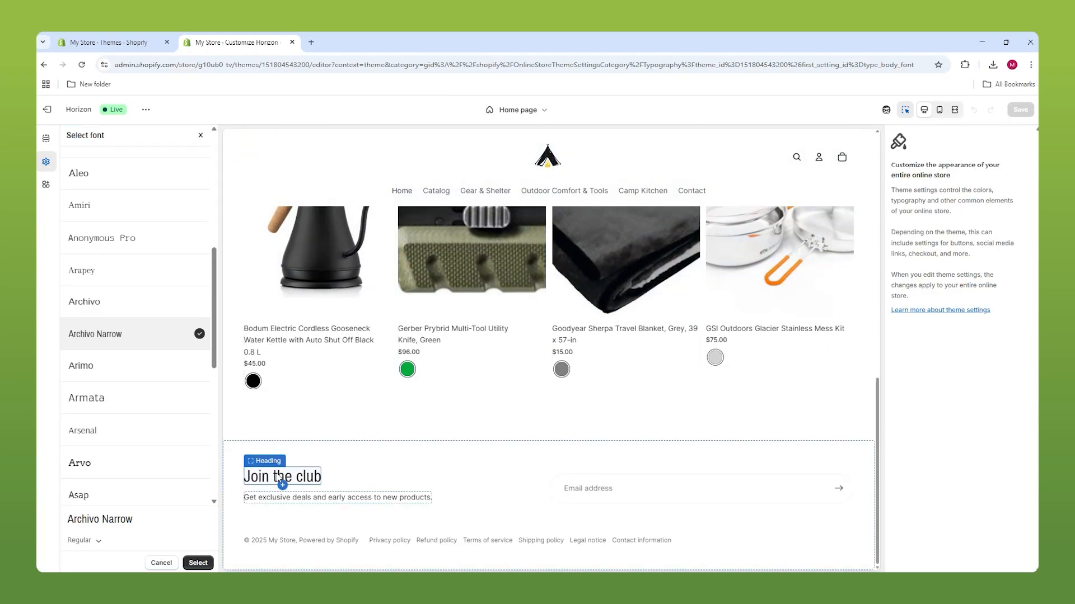
pyautogui.scroll(10, 282, 478)
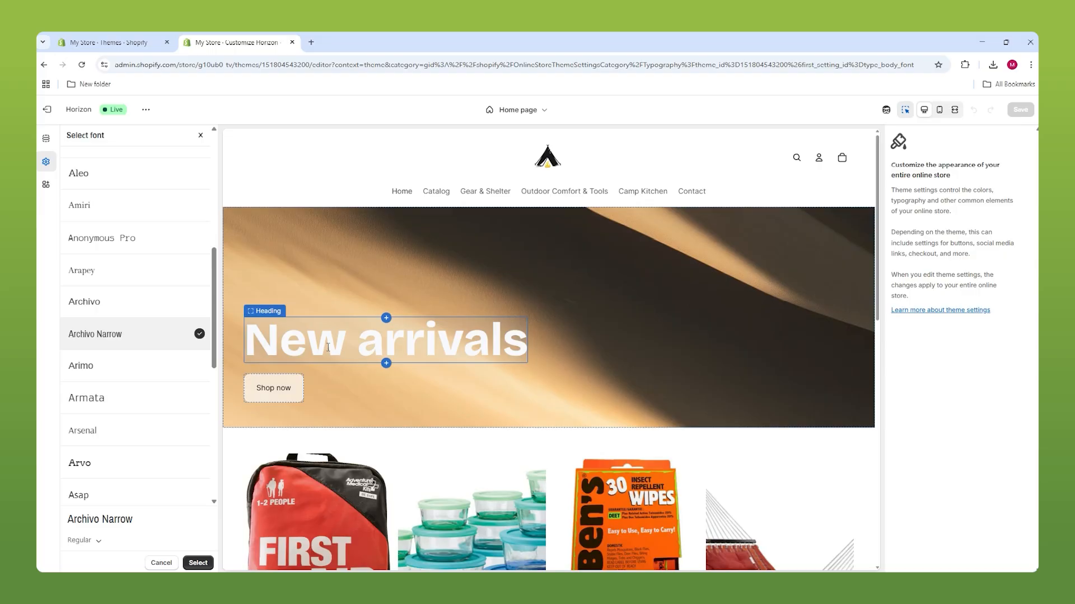
# Delete the hero's "New arrivals" heading and add a fresh Heading block below the Shop now button.
pyautogui.click(328, 348)
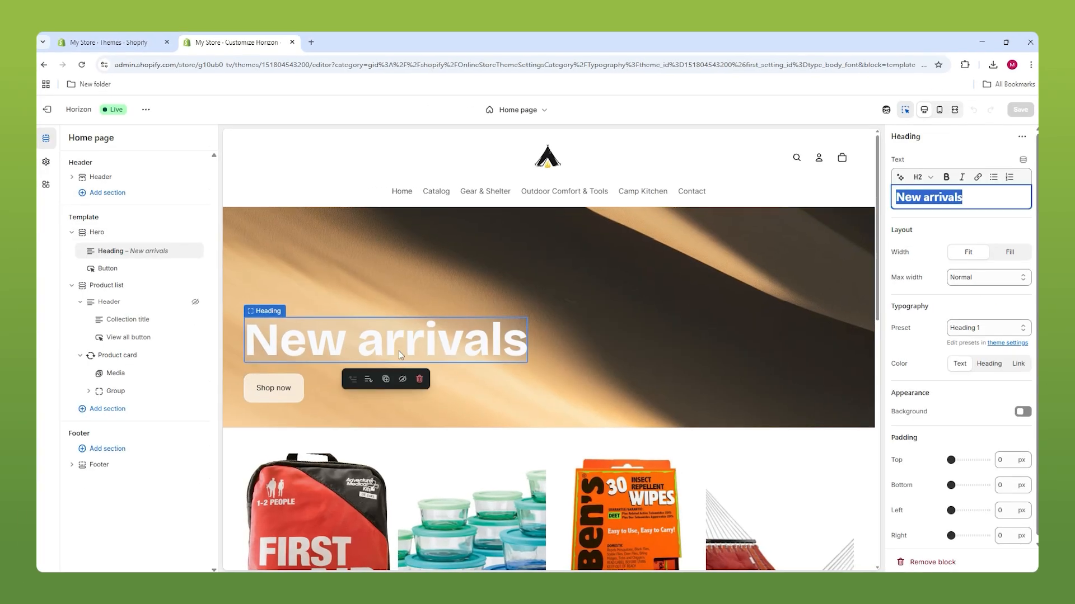
pyautogui.click(419, 383)
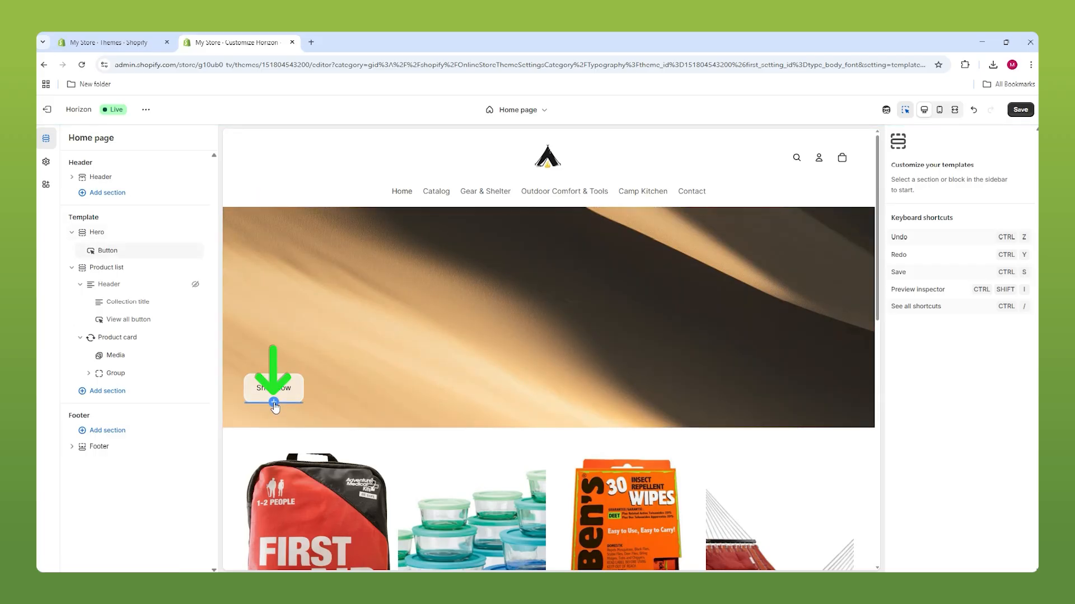
pyautogui.click(274, 402)
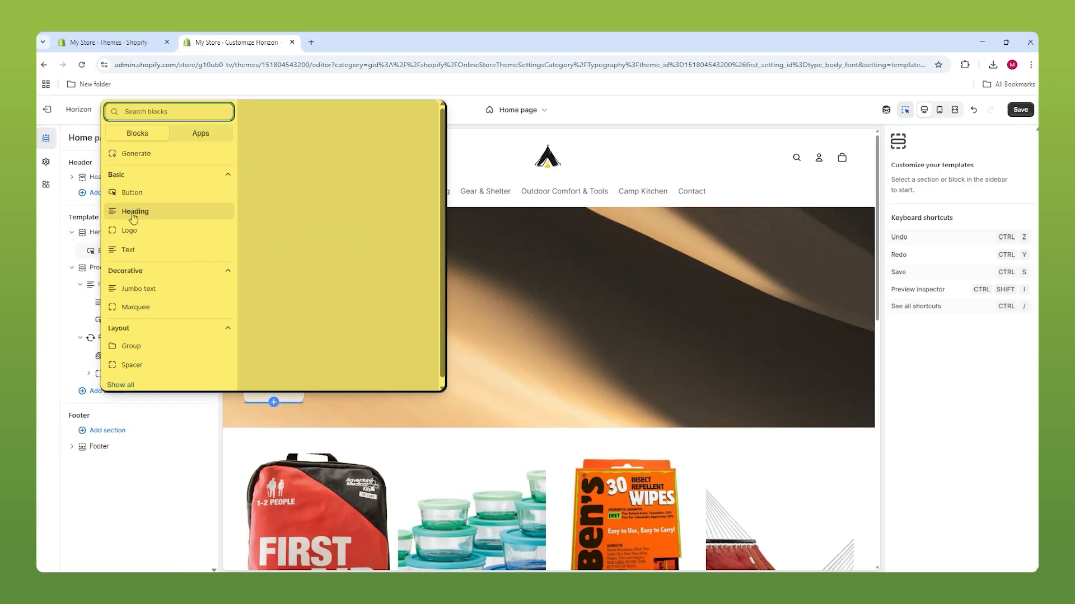
pyautogui.click(132, 192)
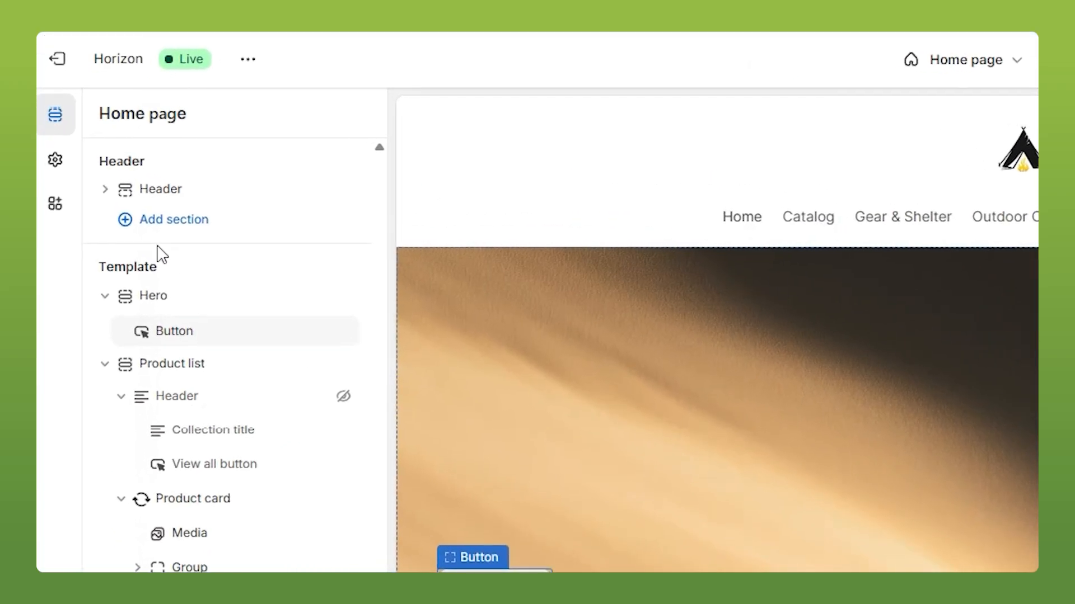
# Preview Archivo Narrow on the newly added hero heading and leave the heading font selection without applying it.
pyautogui.click(63, 166)
pyautogui.click(247, 453)
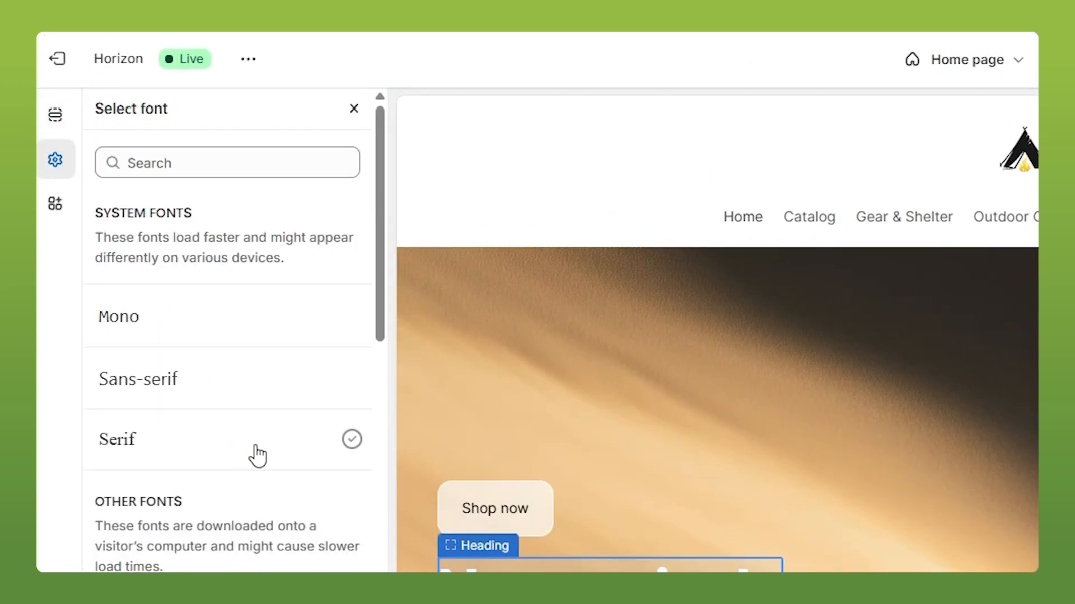
pyautogui.scroll(-5, 219, 474)
pyautogui.scroll(-8, 218, 474)
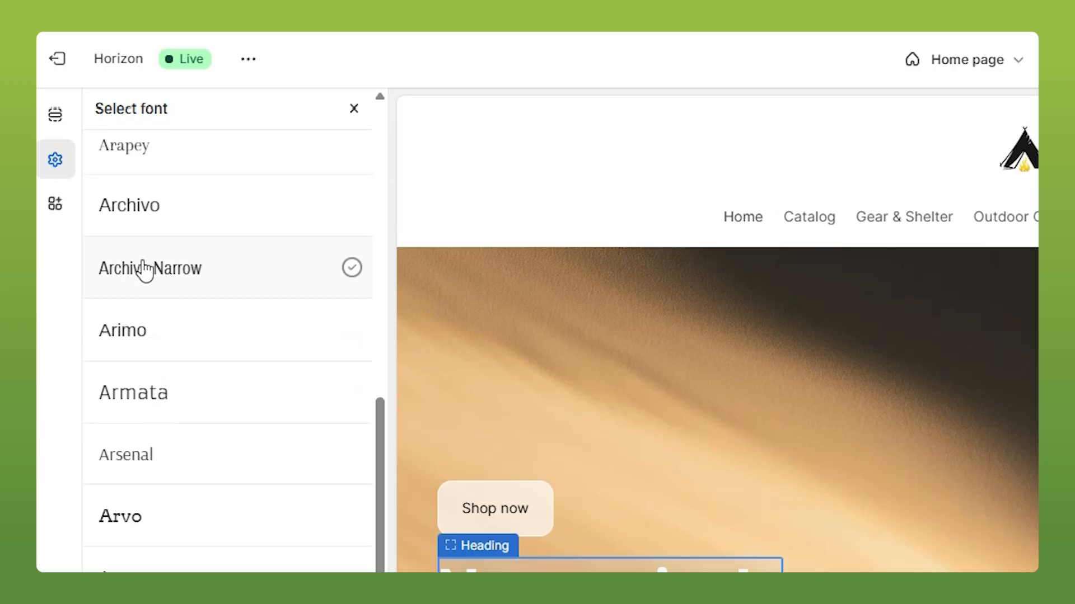
pyautogui.click(144, 269)
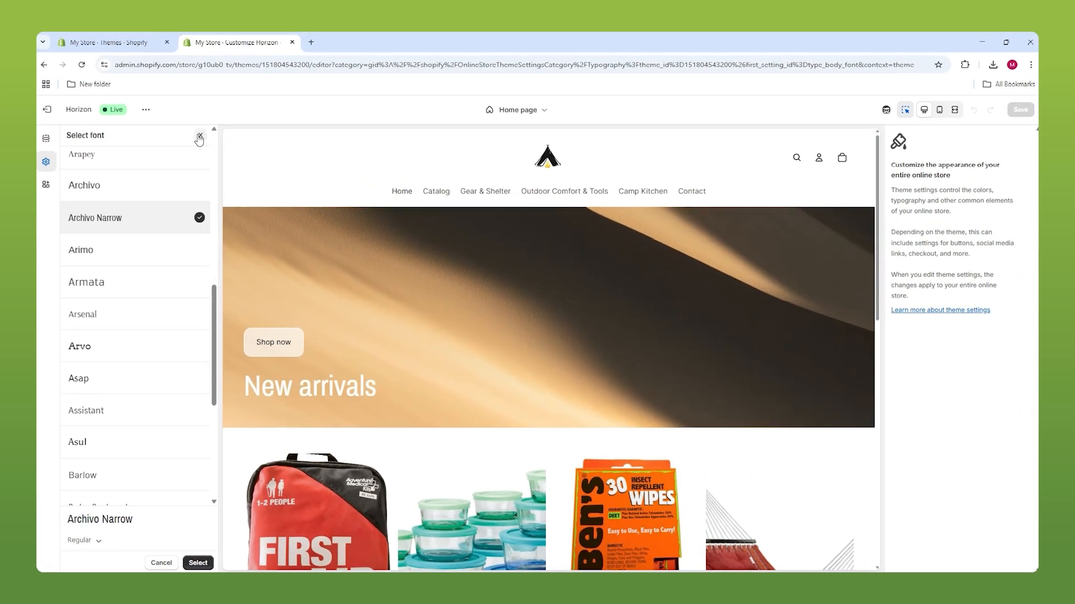
pyautogui.click(200, 137)
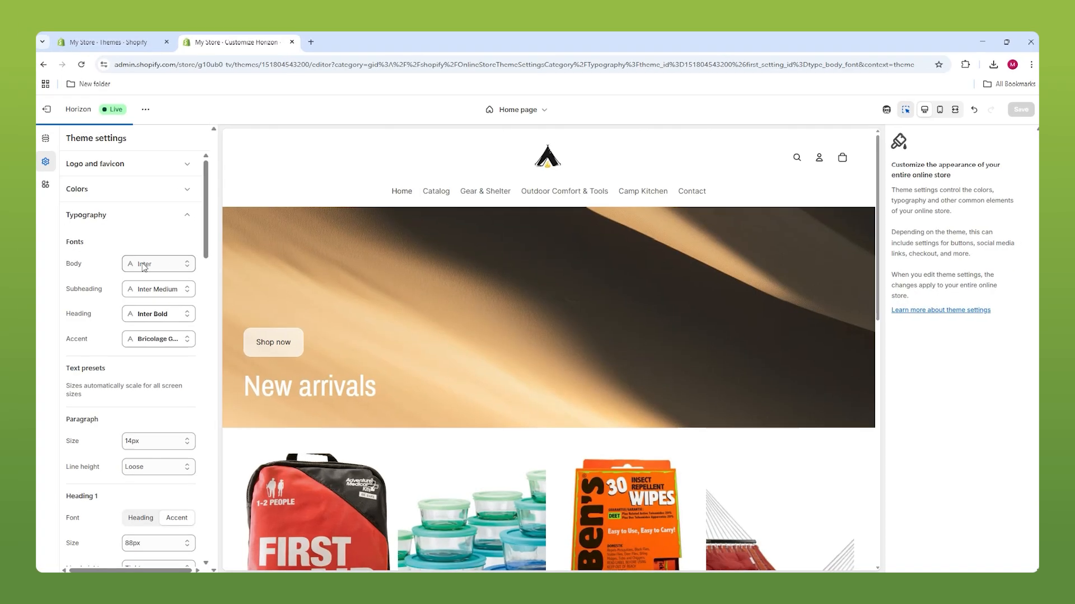
# Browse the available fonts for body text without choosing one.
pyautogui.click(143, 264)
pyautogui.scroll(-2, 106, 459)
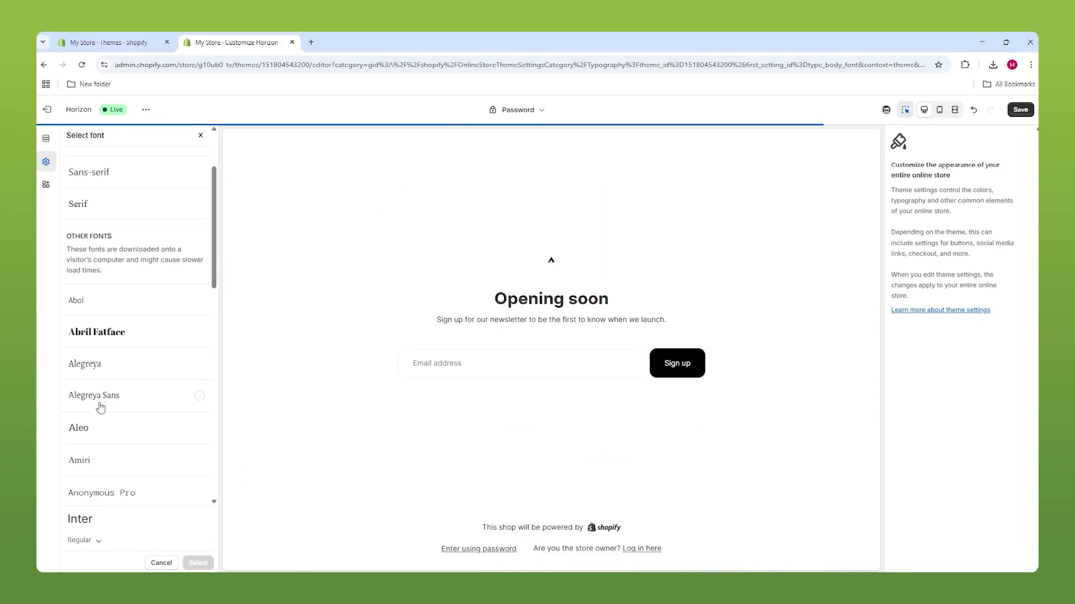
pyautogui.click(200, 137)
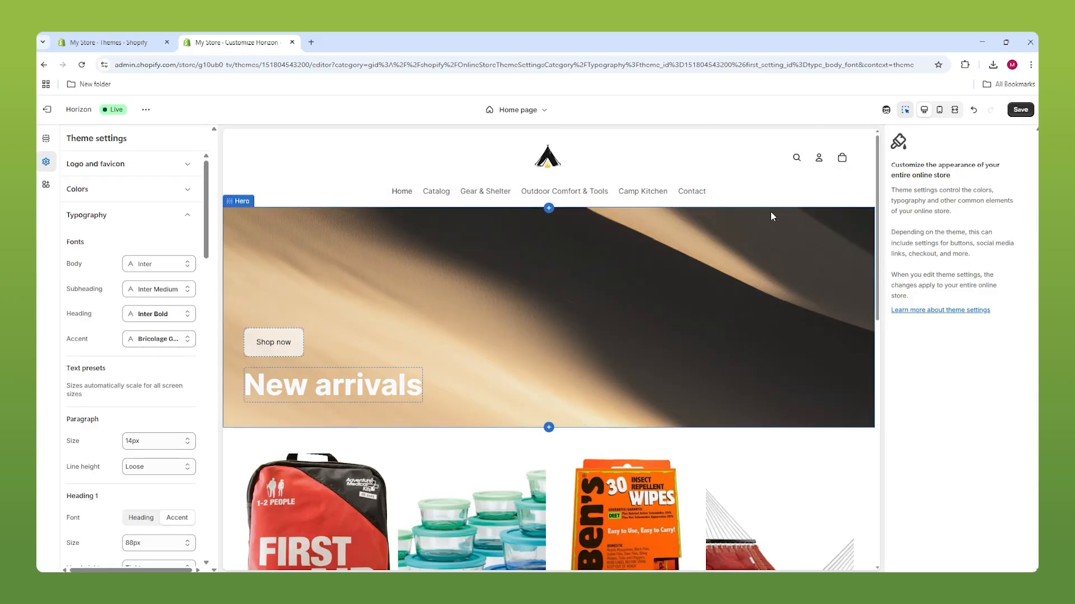
# Set the uploaded photo looking out of an orange tent as the hero section's image and view the section's layout settings.
pyautogui.click(589, 258)
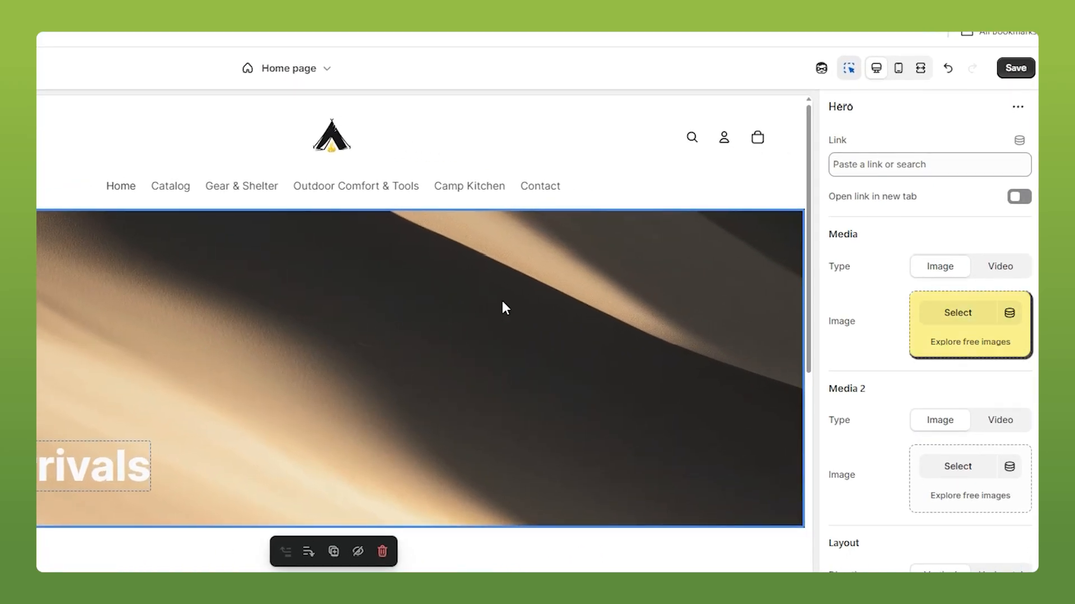
pyautogui.click(958, 319)
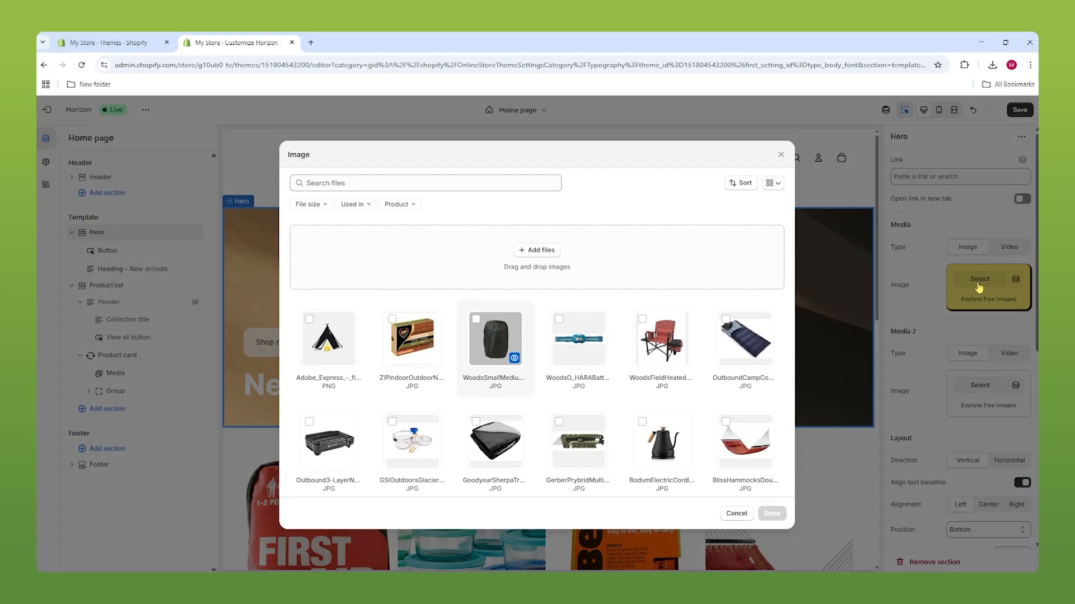
pyautogui.scroll(-6, 663, 308)
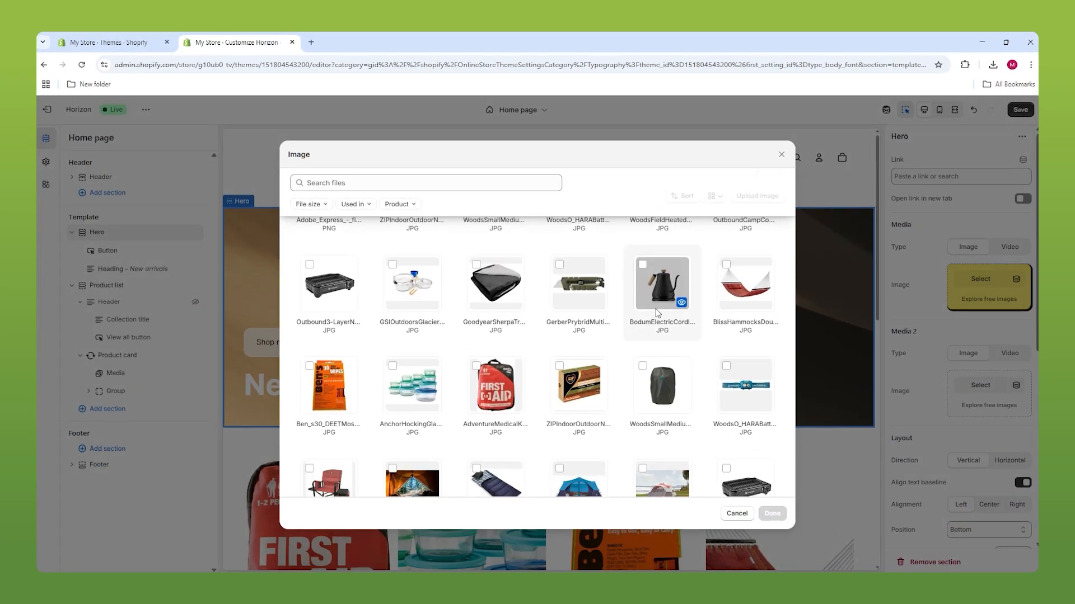
pyautogui.scroll(-6, 643, 304)
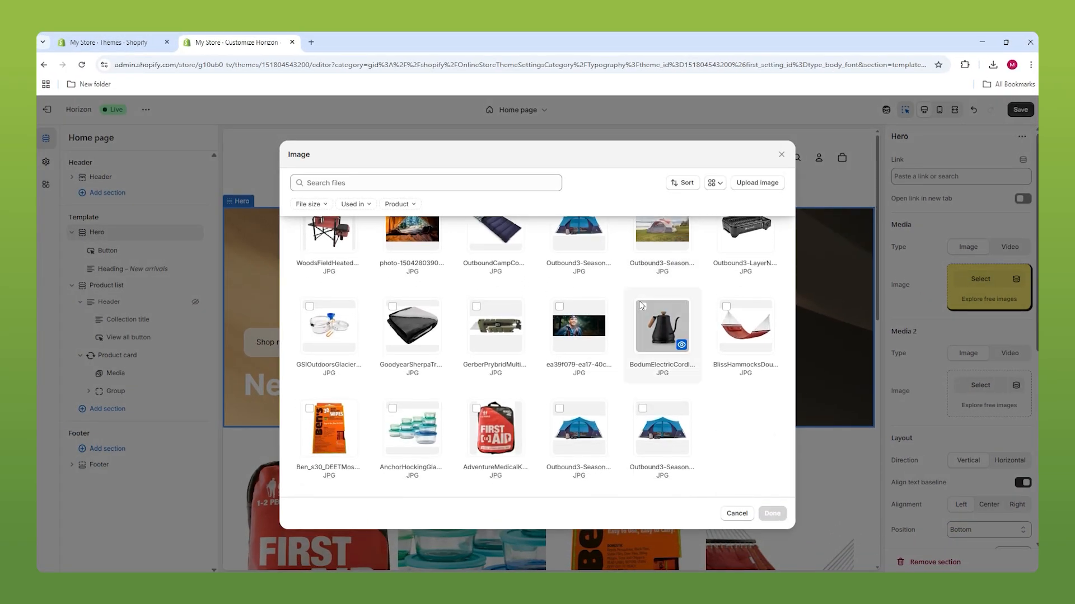
pyautogui.scroll(1, 460, 348)
pyautogui.click(419, 336)
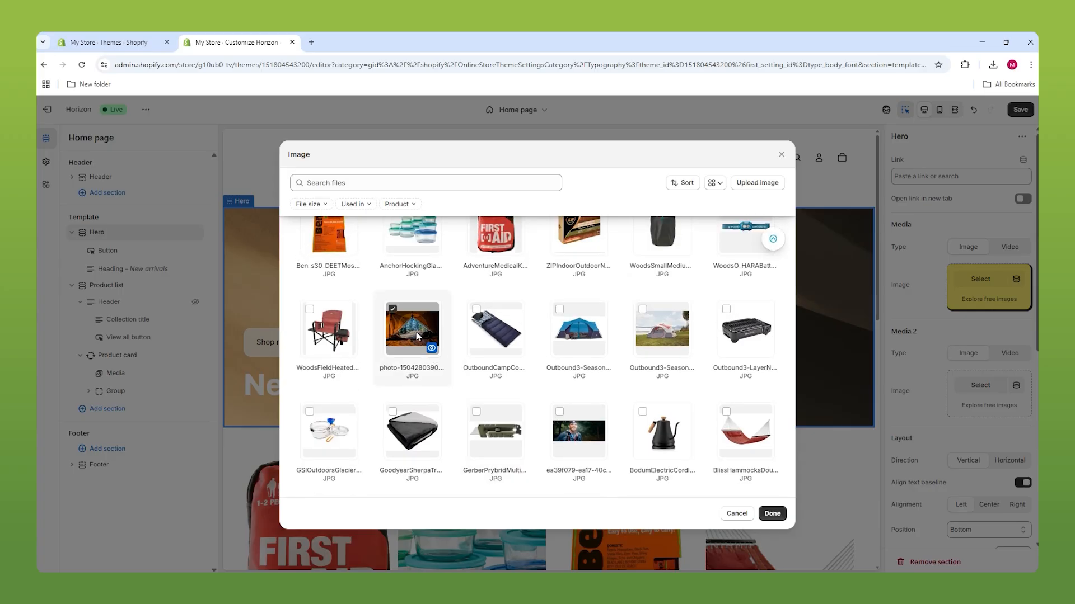
pyautogui.click(772, 513)
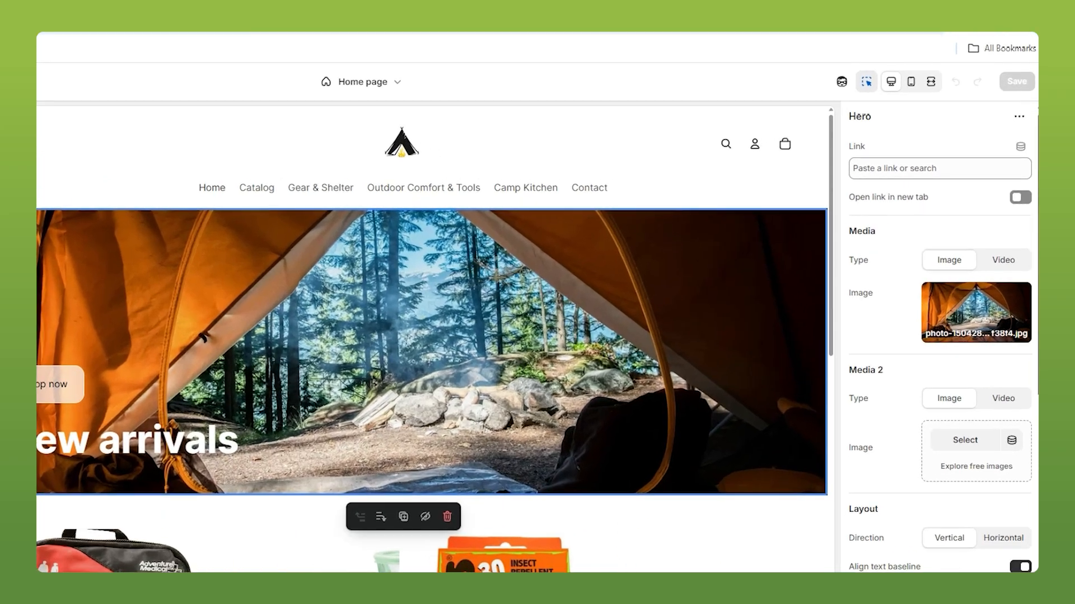
pyautogui.scroll(-6, 914, 243)
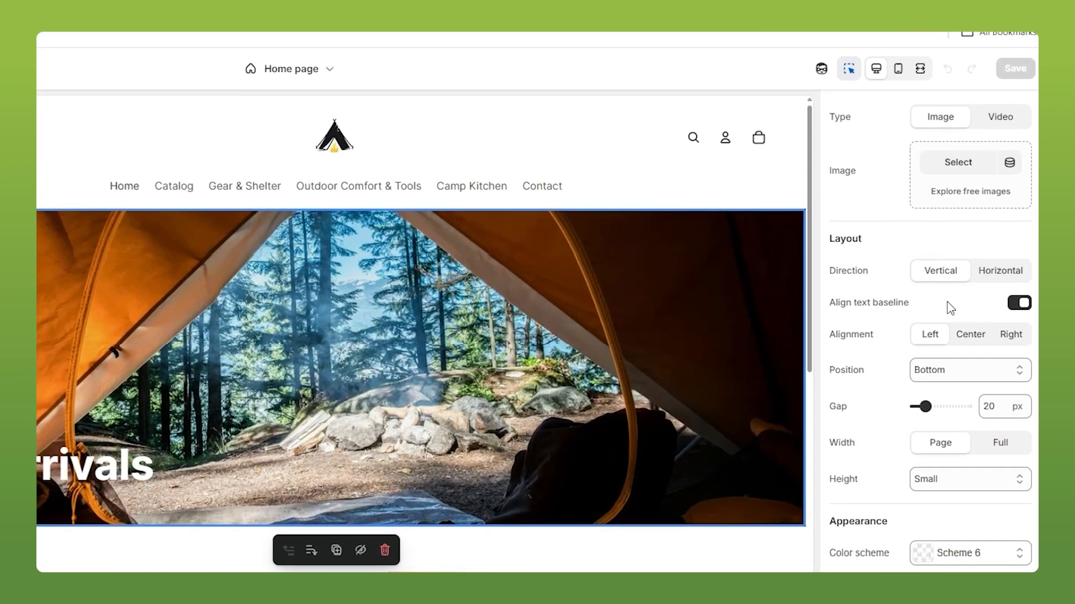
# Keep the hero layout vertical, center its content in alignment and position, and move the Heading block above the Button block.
pyautogui.click(1009, 250)
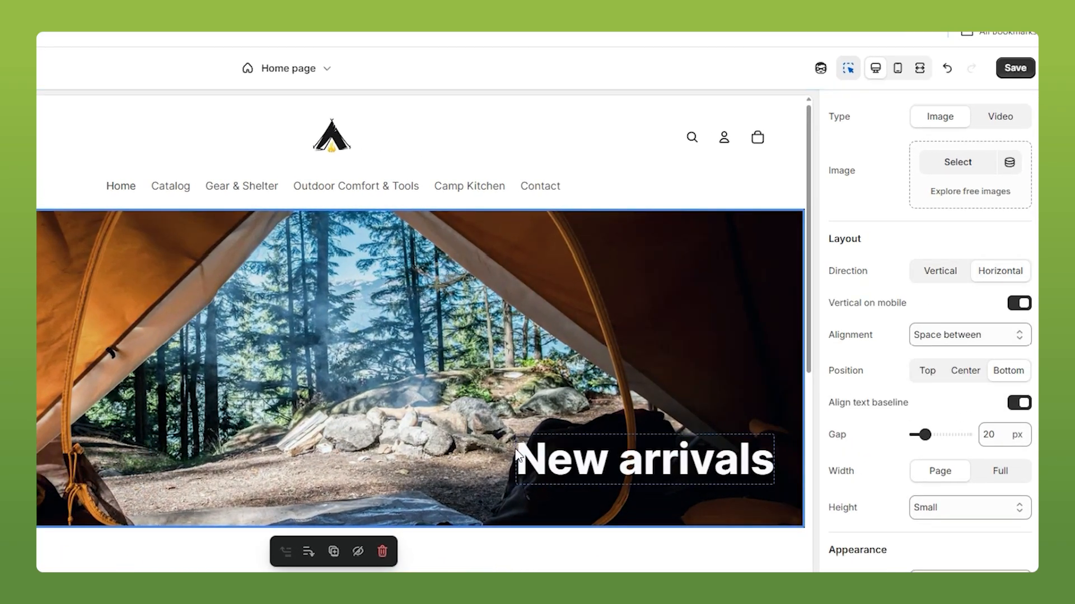
pyautogui.click(930, 272)
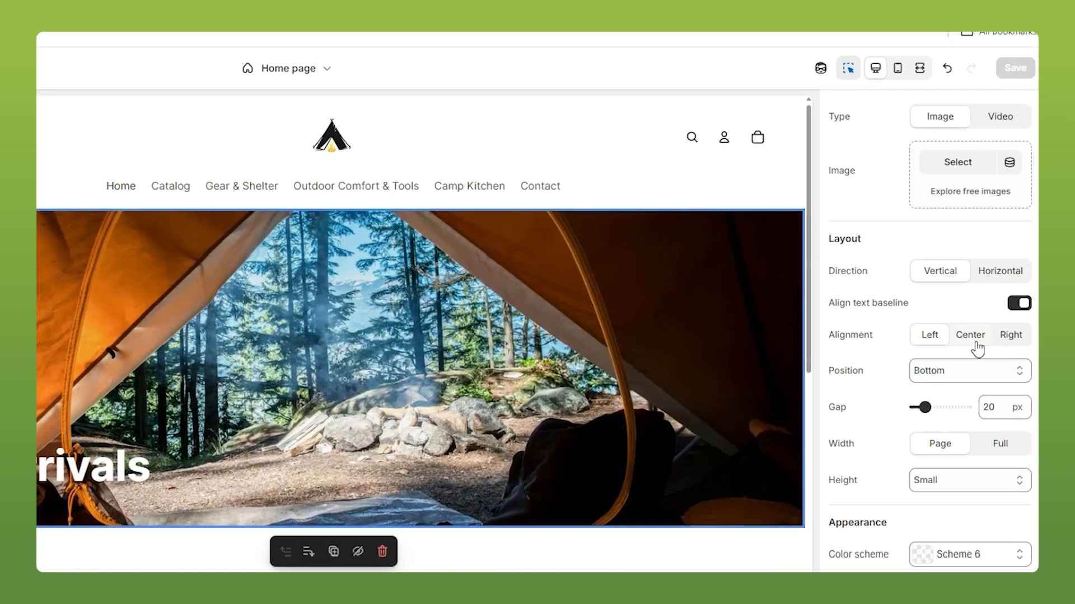
pyautogui.click(977, 348)
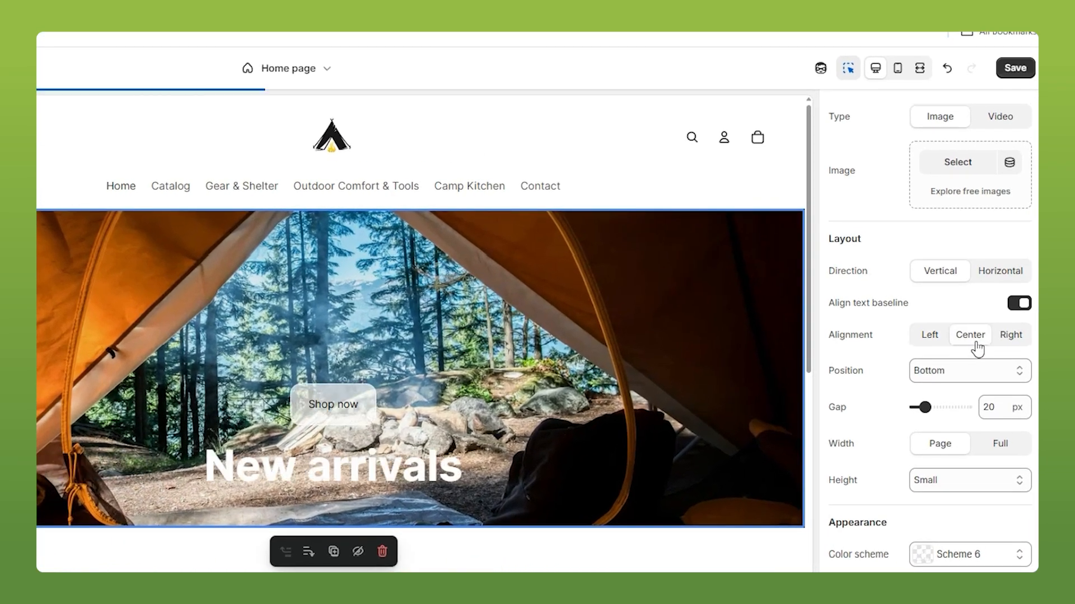
pyautogui.click(938, 376)
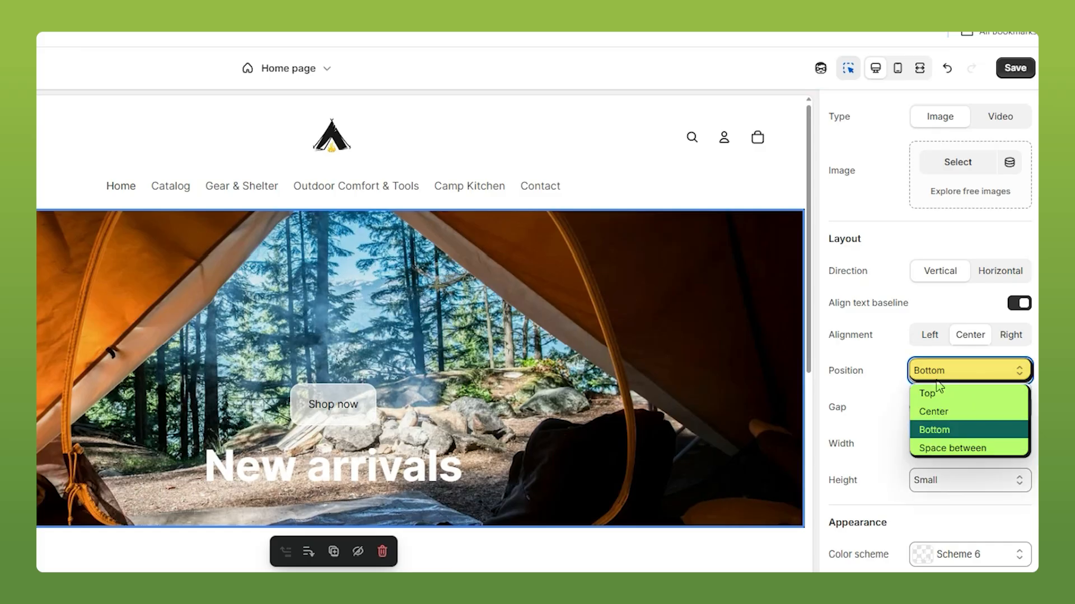
pyautogui.click(933, 411)
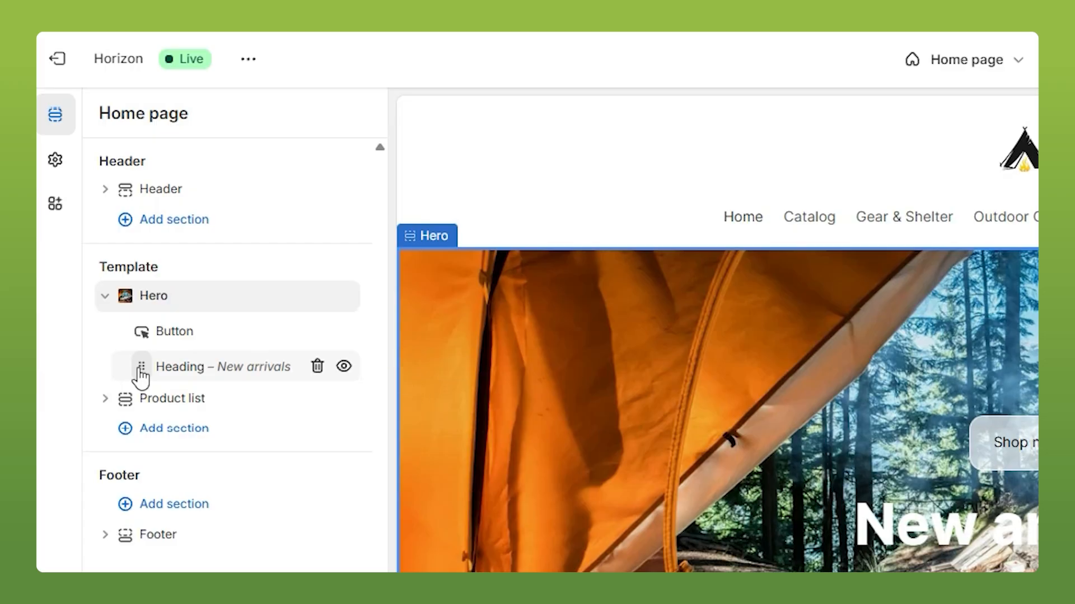
pyautogui.moveTo(142, 372); pyautogui.dragTo(145, 326)
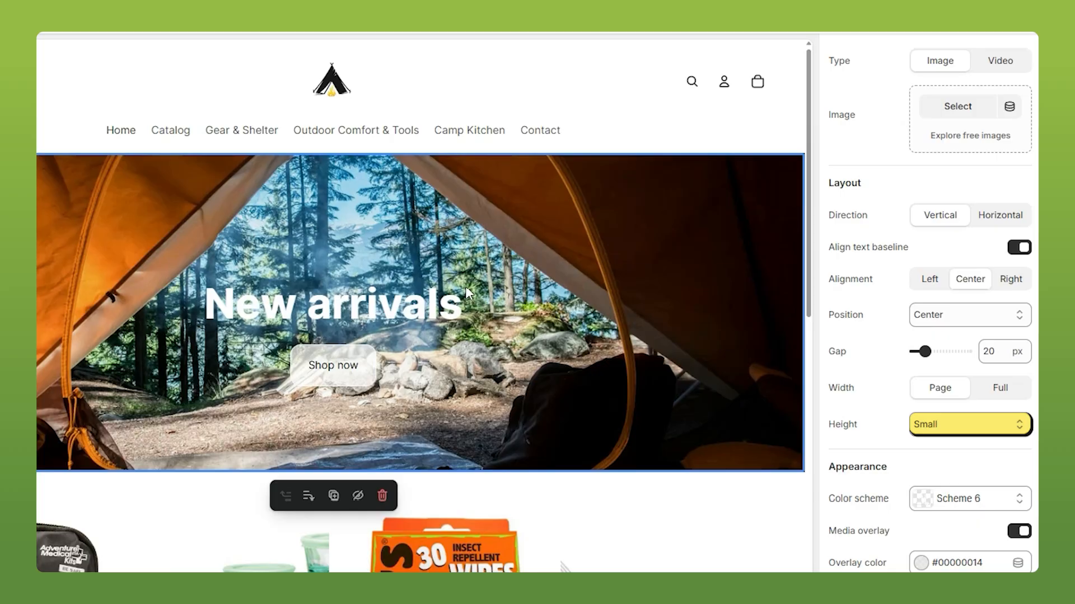
# Replace the hero heading text with "Escape the Noise. Find Your Wild", leaving the hero height at Small.
pyautogui.click(940, 435)
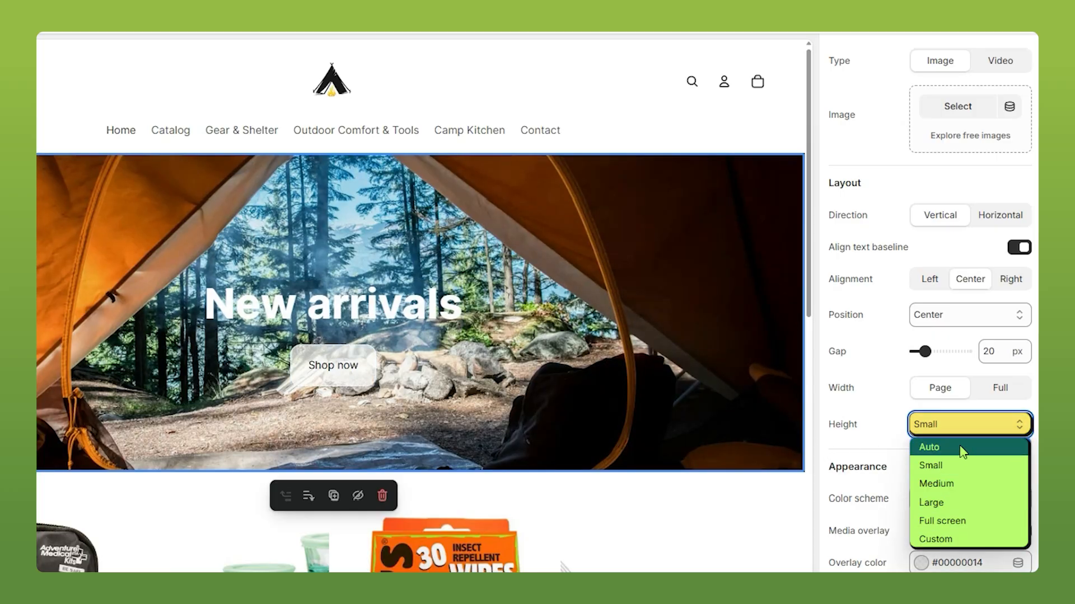
pyautogui.click(417, 324)
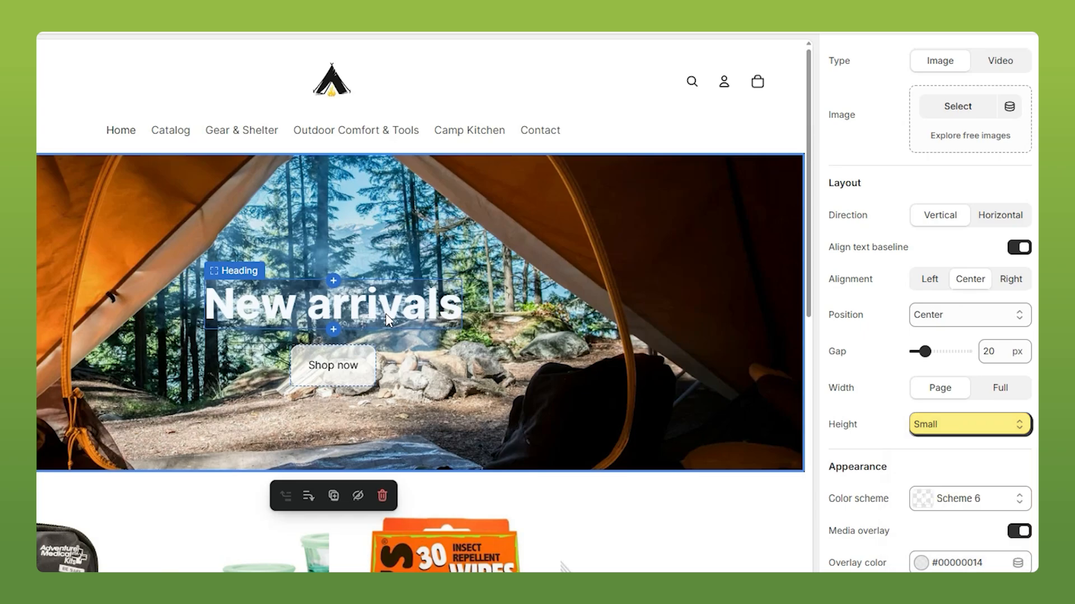
pyautogui.click(417, 324)
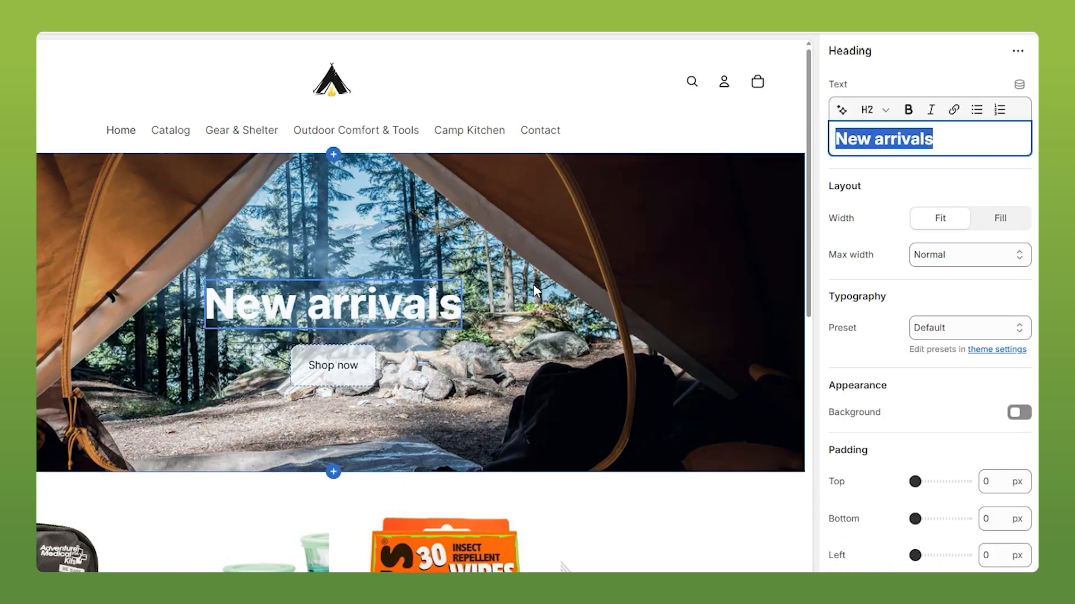
pyautogui.press('super+v')
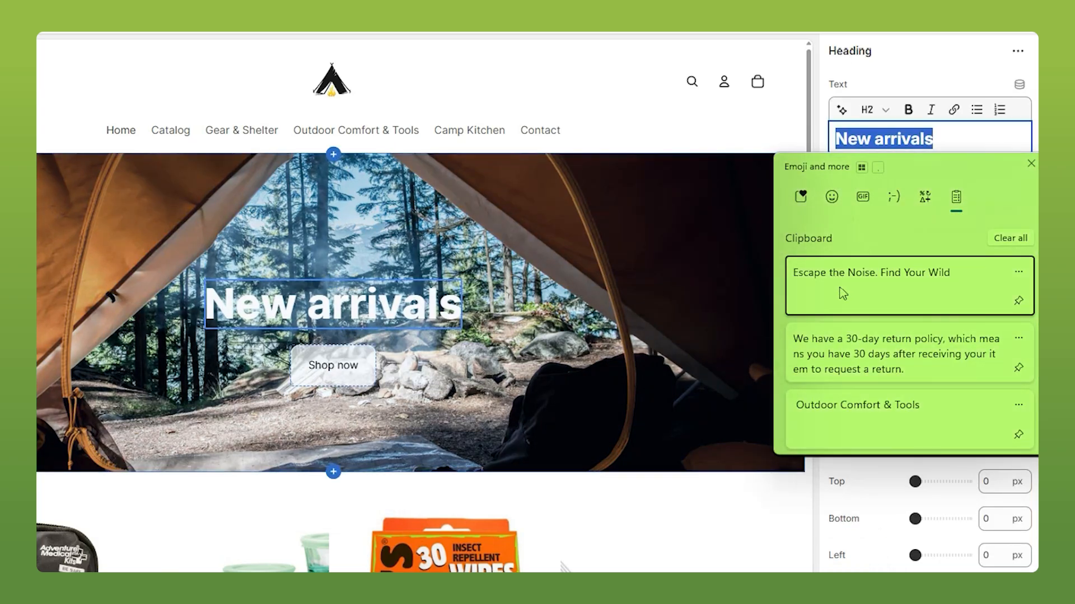
pyautogui.click(842, 280)
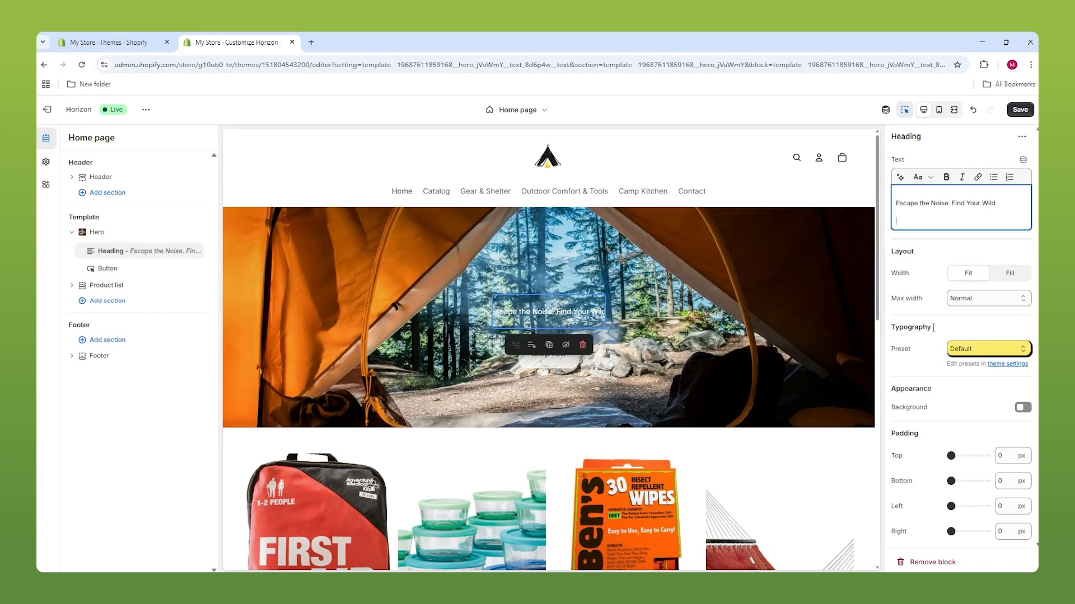
# Set the hero heading's typography preset to Heading 2 and preview the home page in full-screen view.
pyautogui.click(986, 349)
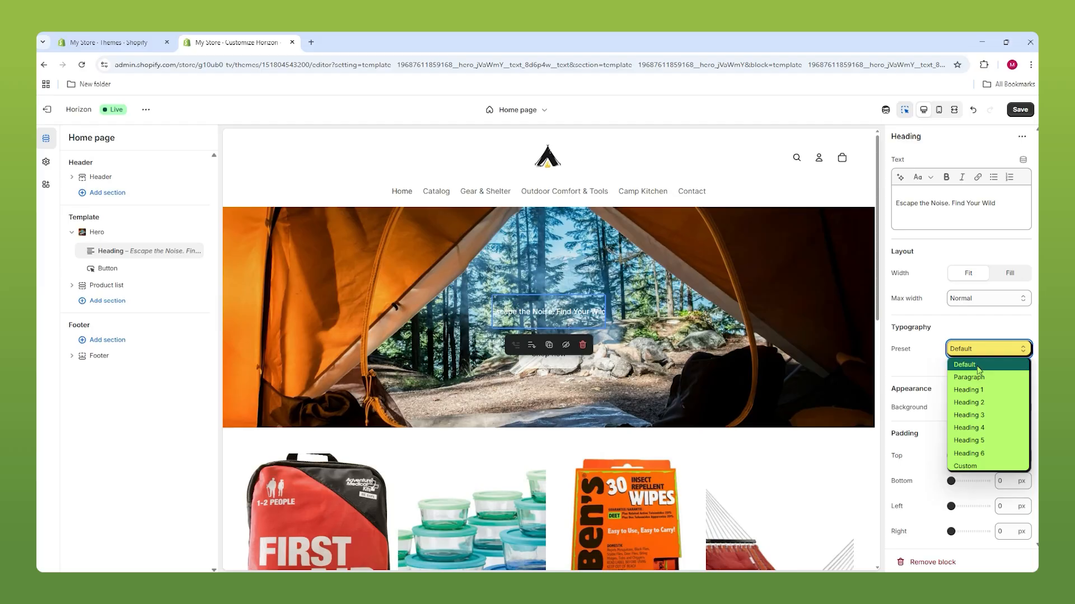
pyautogui.click(974, 415)
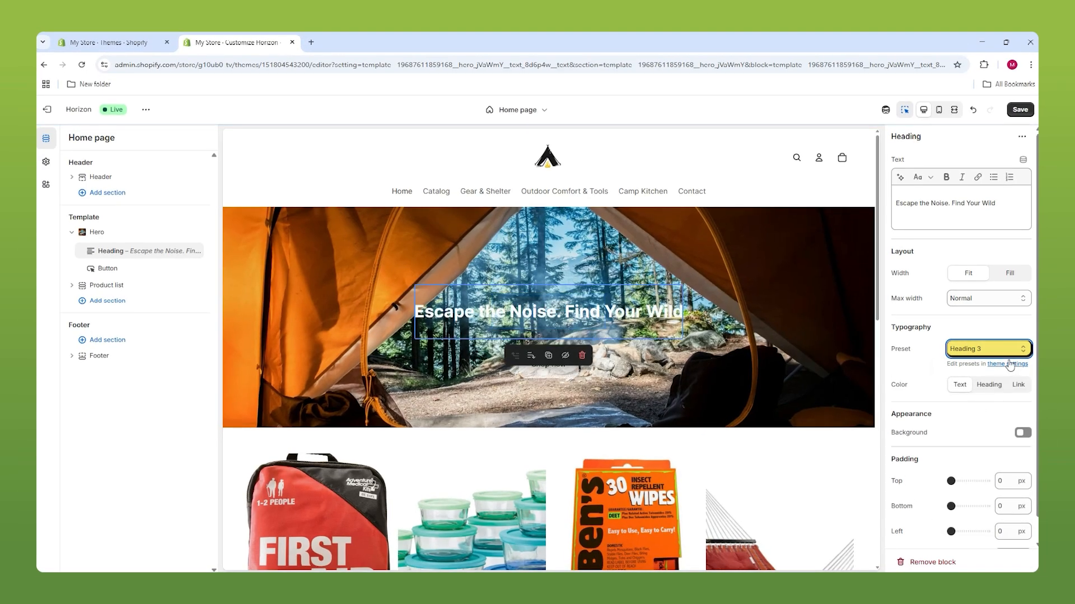
pyautogui.click(1010, 350)
pyautogui.click(977, 402)
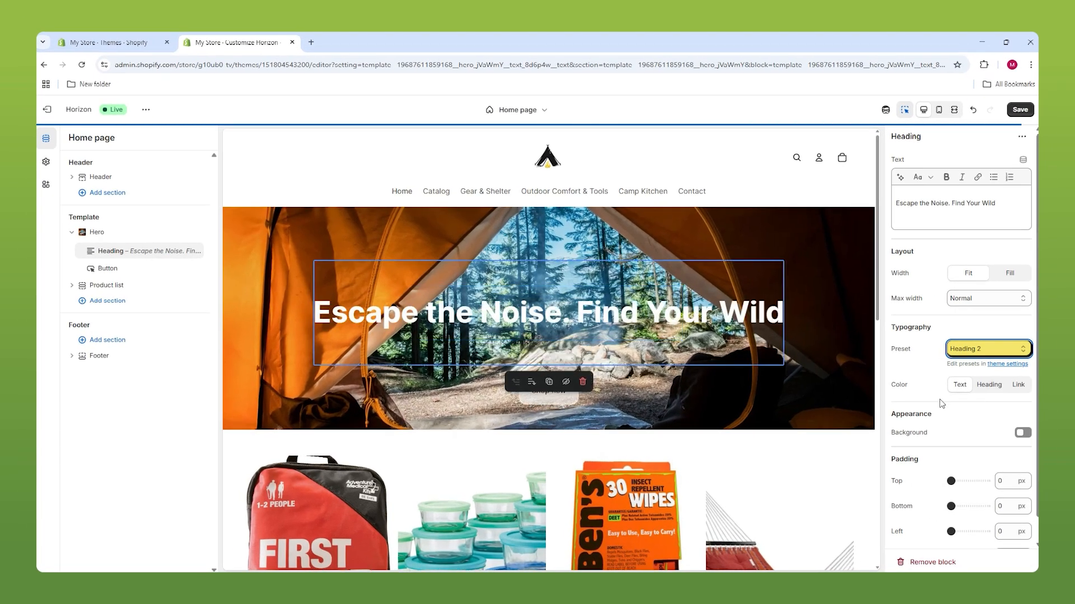
pyautogui.click(956, 110)
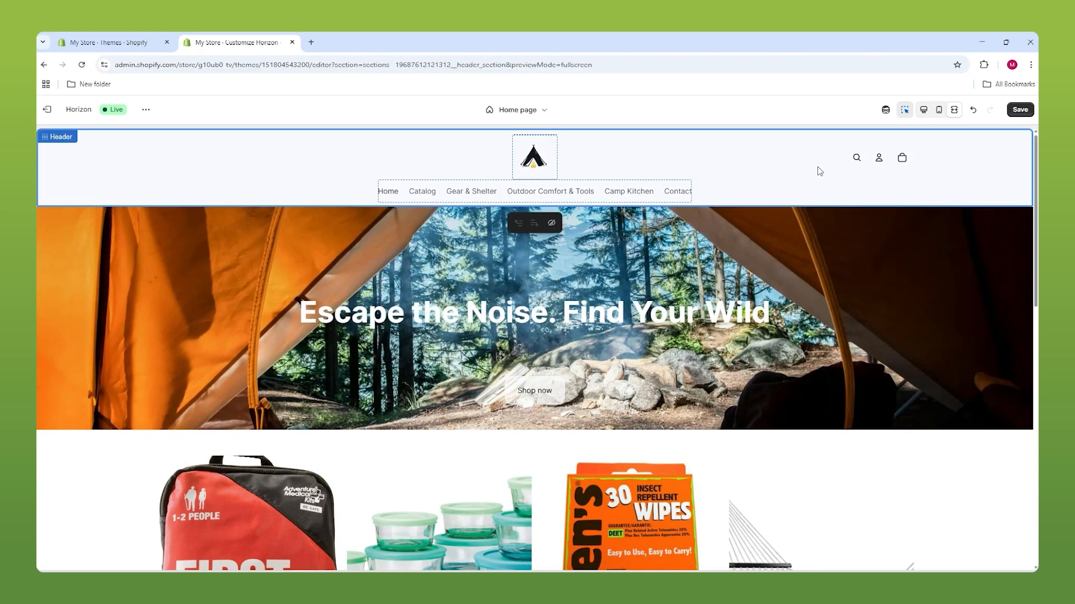
pyautogui.click(922, 112)
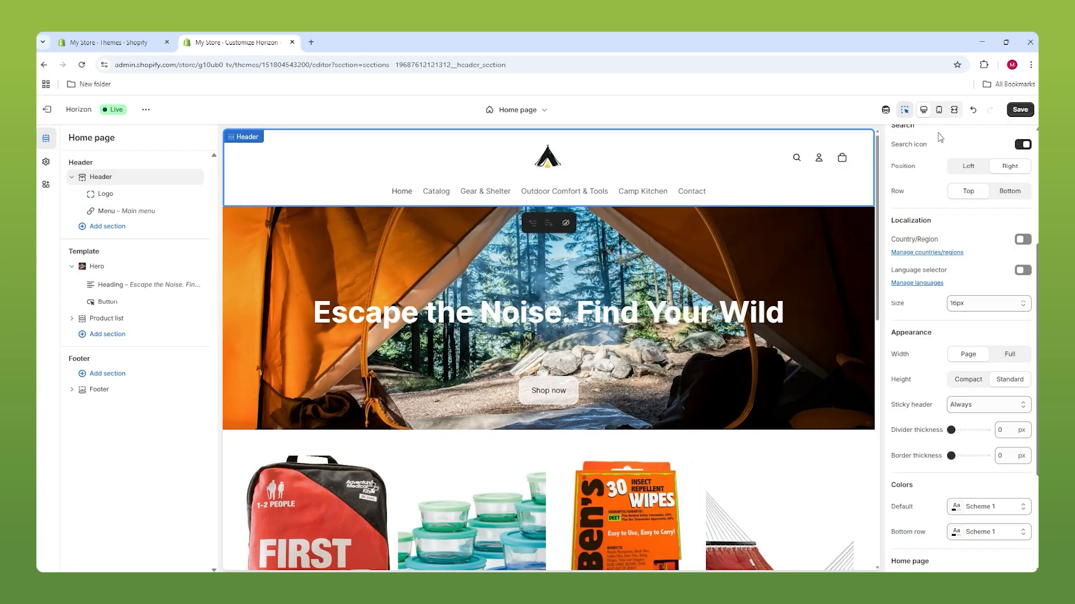
pyautogui.scroll(-3, 1032, 274)
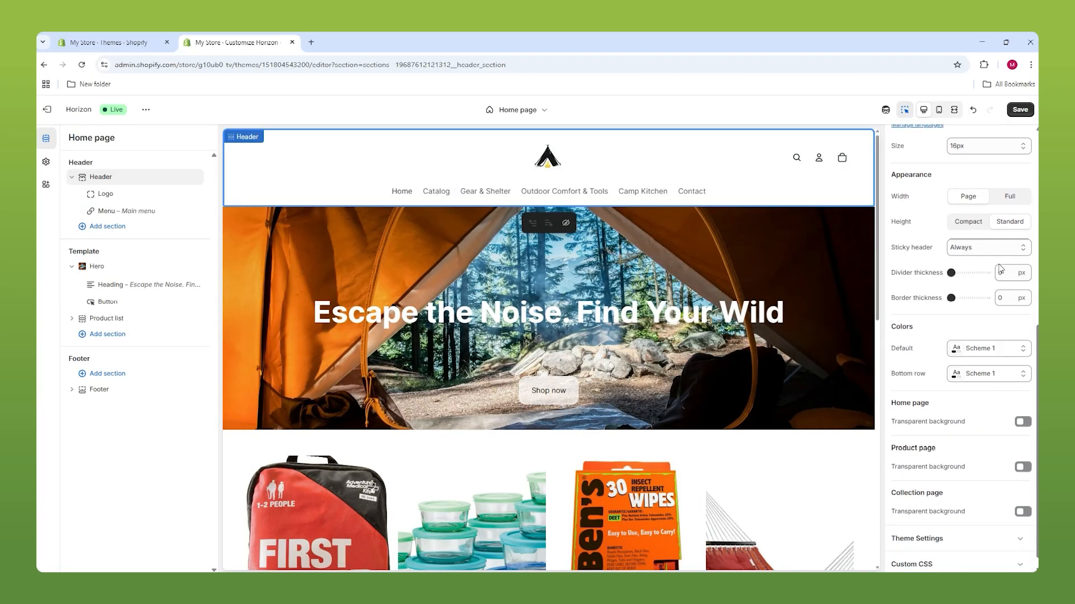
# Turn on the hero heading's background with color #0D527826 and preview the home page in full-screen view.
pyautogui.click(475, 339)
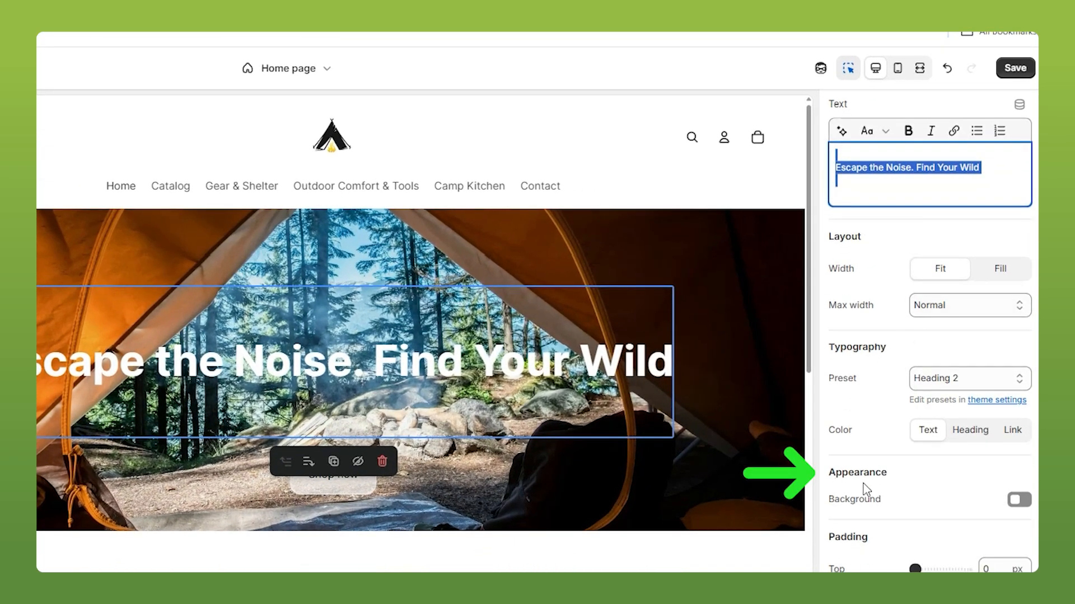
pyautogui.click(1017, 500)
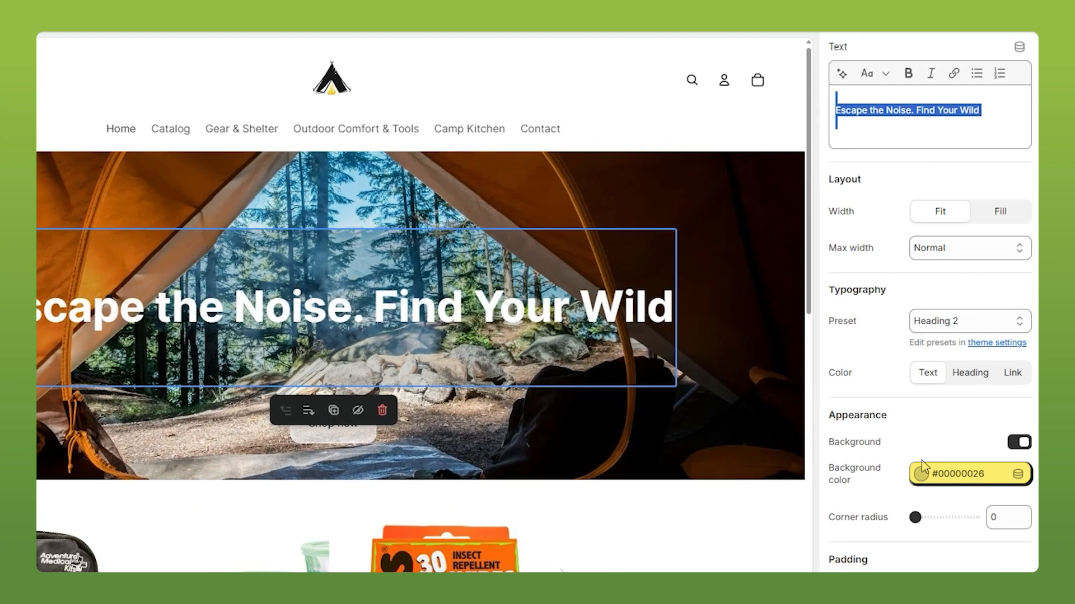
pyautogui.click(920, 474)
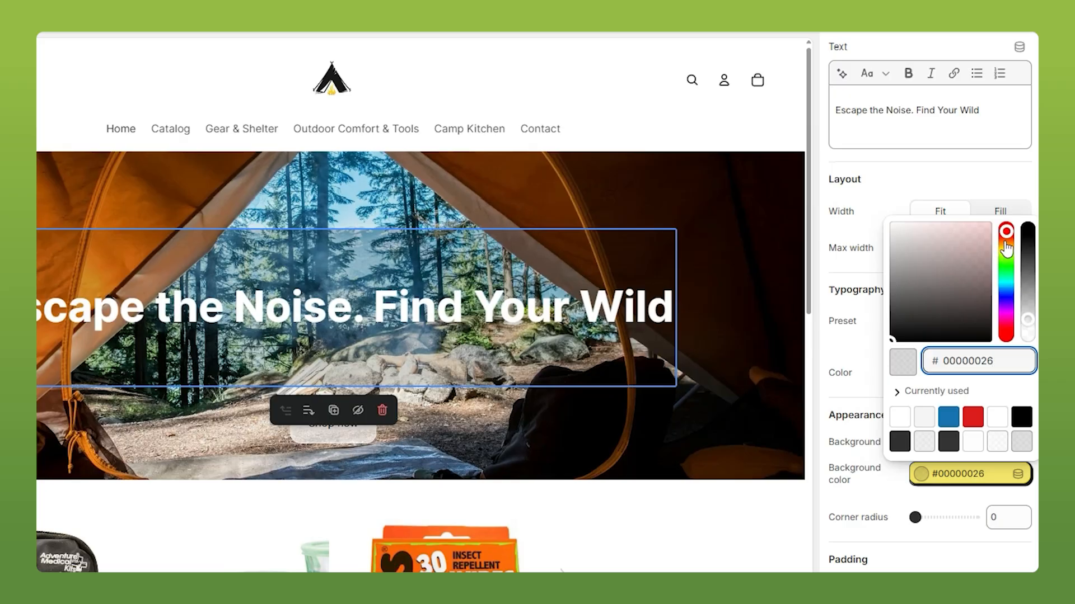
pyautogui.moveTo(1007, 232); pyautogui.dragTo(982, 291)
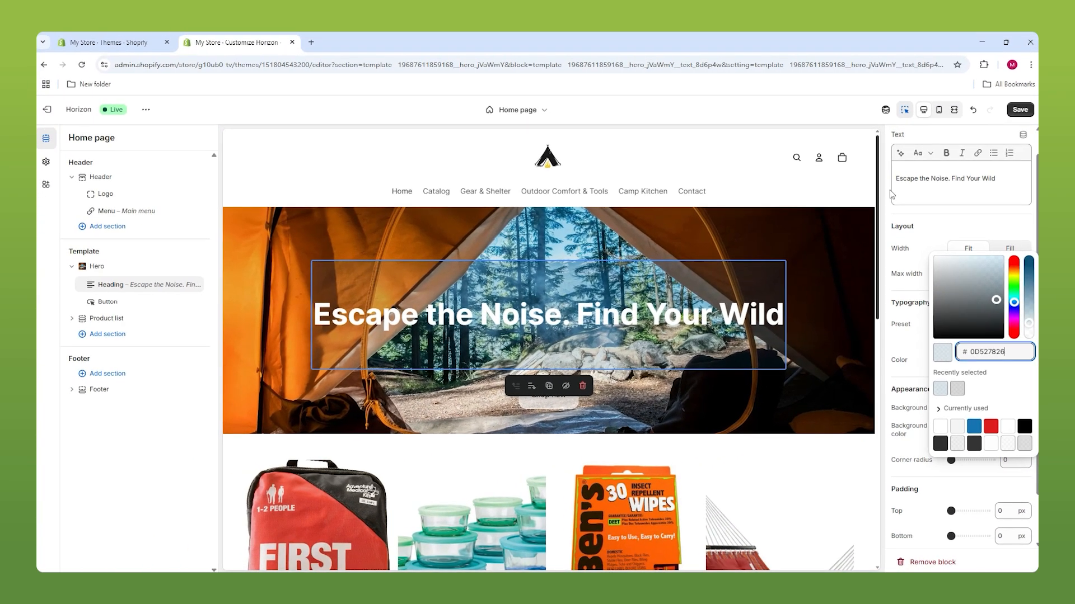
pyautogui.click(955, 122)
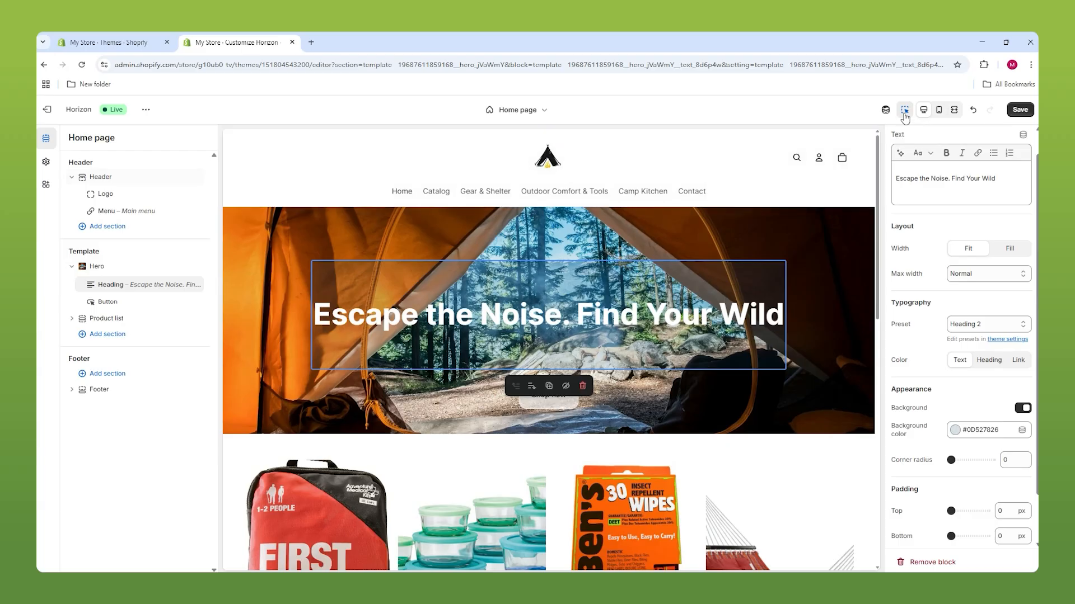
pyautogui.click(954, 110)
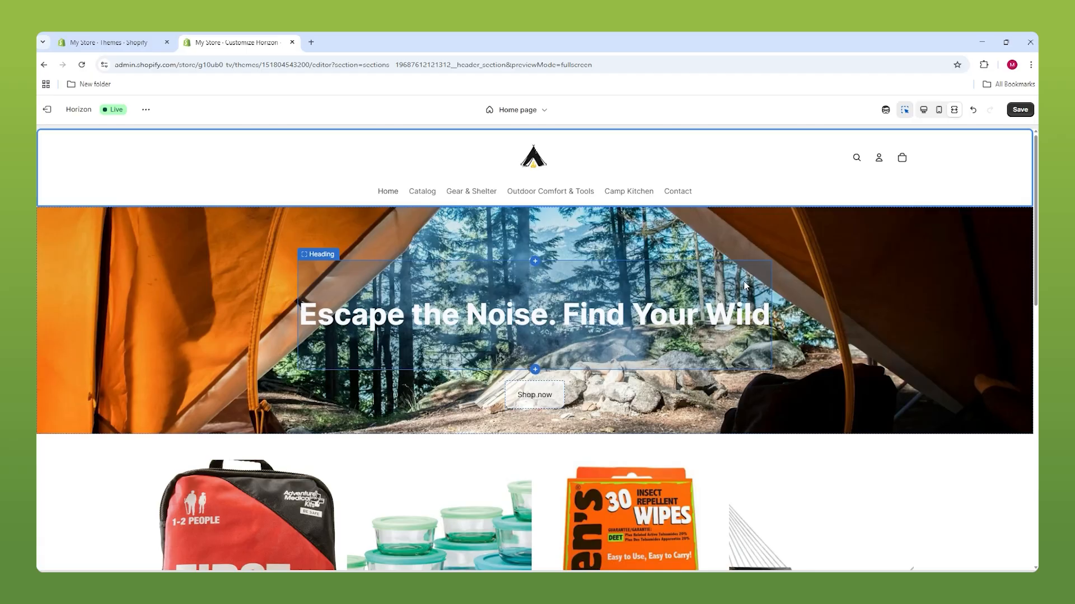
pyautogui.click(790, 200)
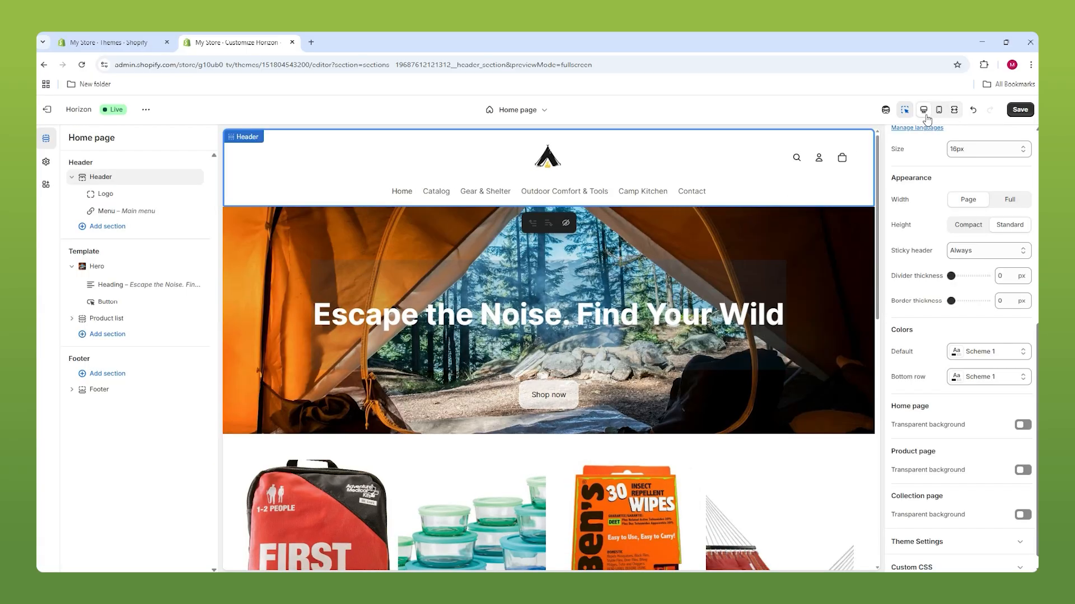
pyautogui.scroll(-1, 939, 319)
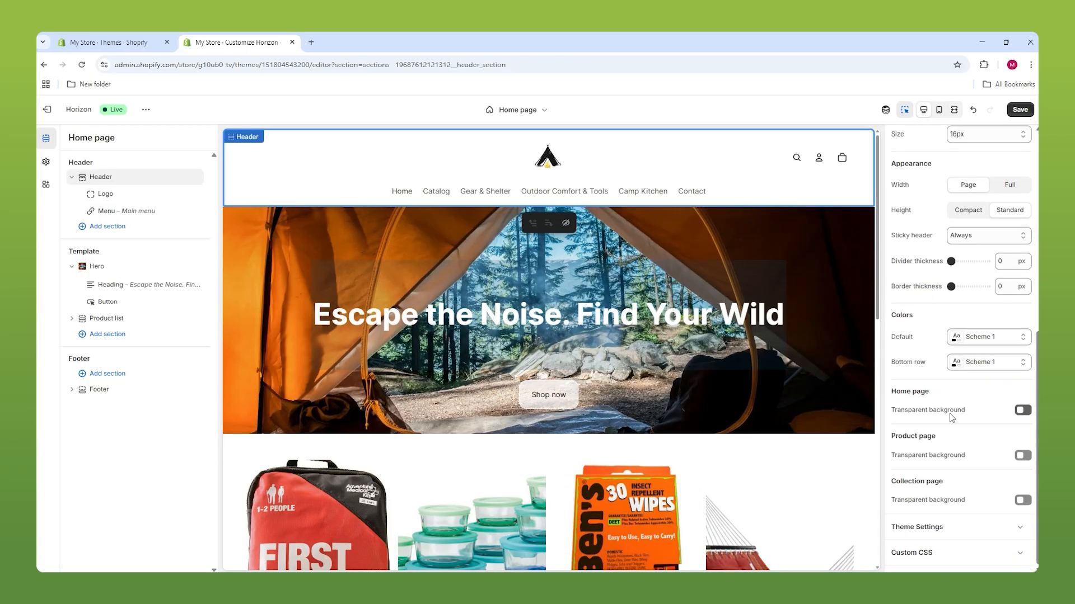
# Set the corner radius of the hero heading's background to 10.
pyautogui.click(342, 266)
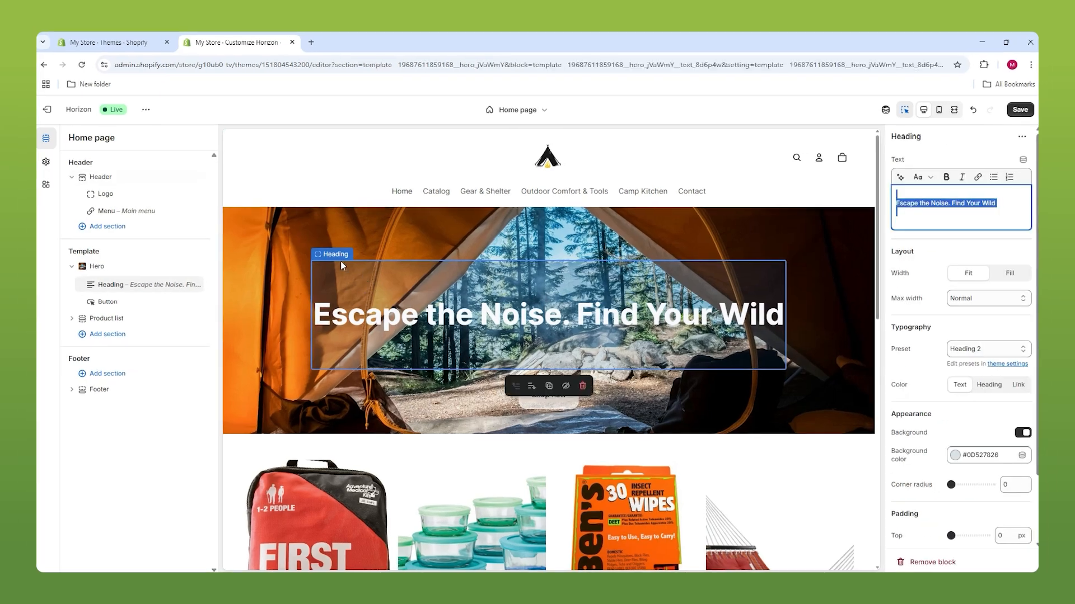
pyautogui.scroll(-2, 954, 442)
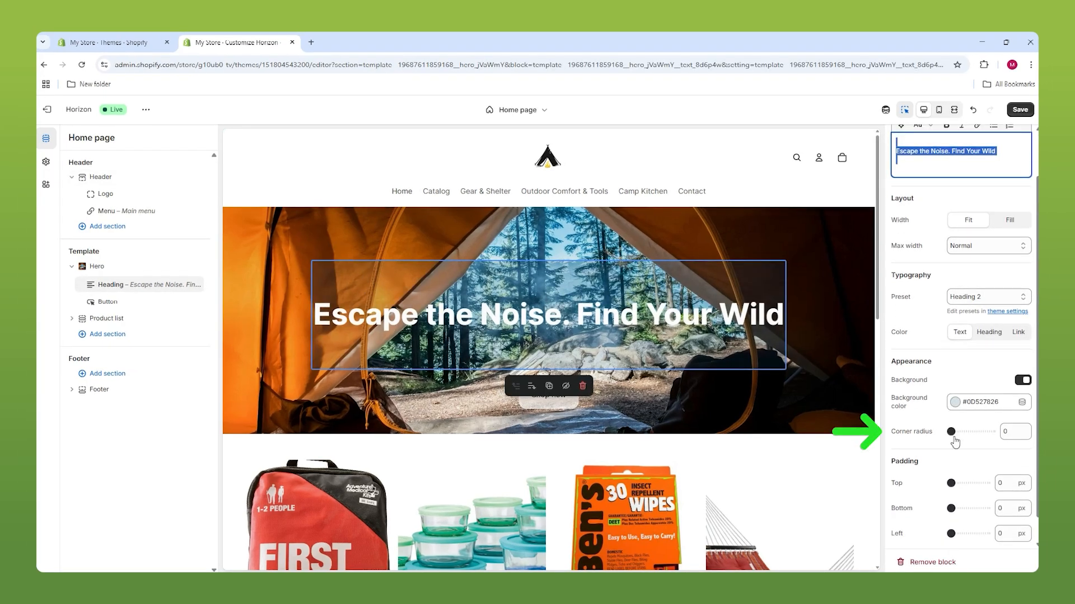
pyautogui.moveTo(952, 431)
pyautogui.mouseDown()
pyautogui.moveTo(966, 432)
pyautogui.moveTo(957, 434)
pyautogui.mouseUp()
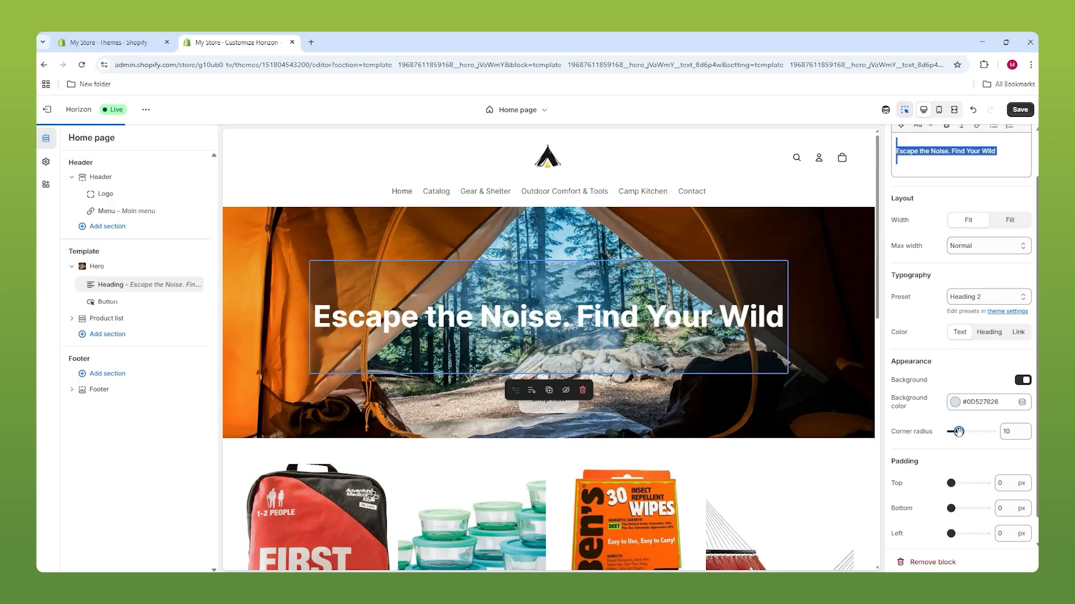
# Check the rounded heading background in full-screen view, return to the desktop view and save the theme changes.
pyautogui.click(955, 109)
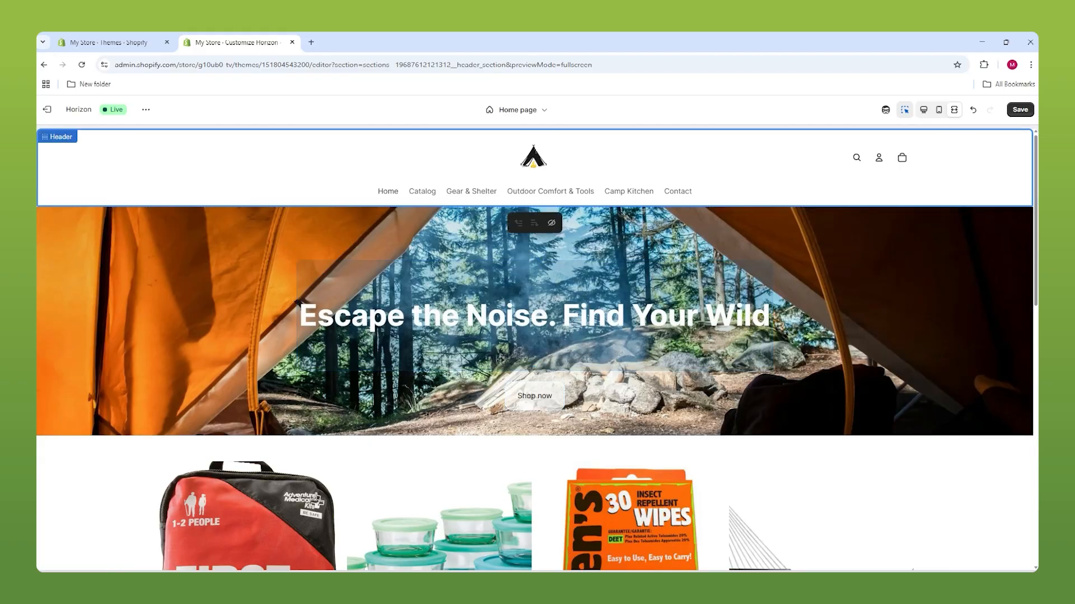
pyautogui.click(921, 111)
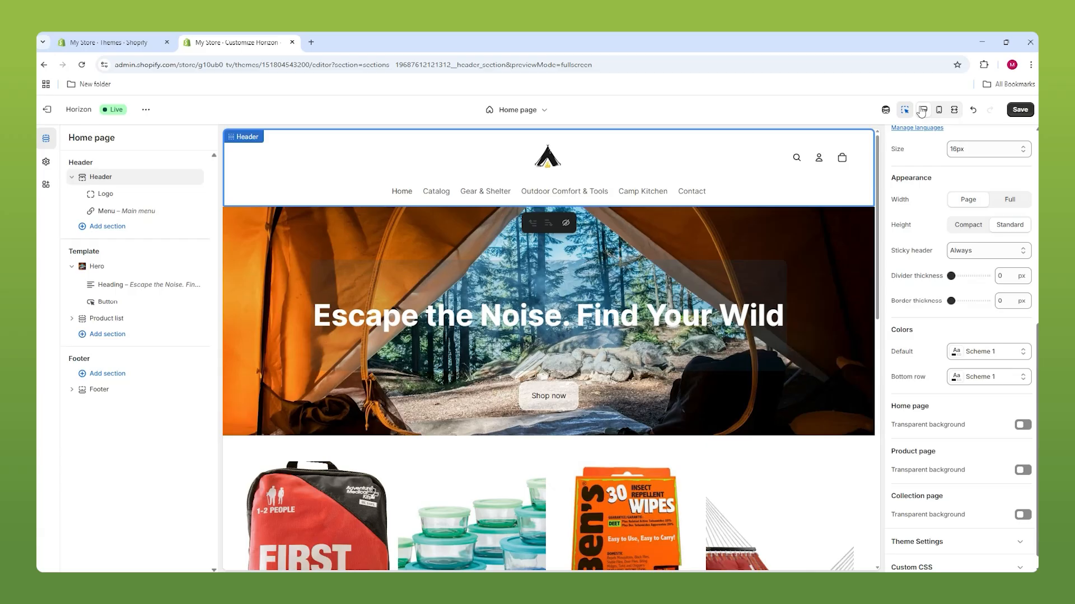
pyautogui.scroll(6, 946, 240)
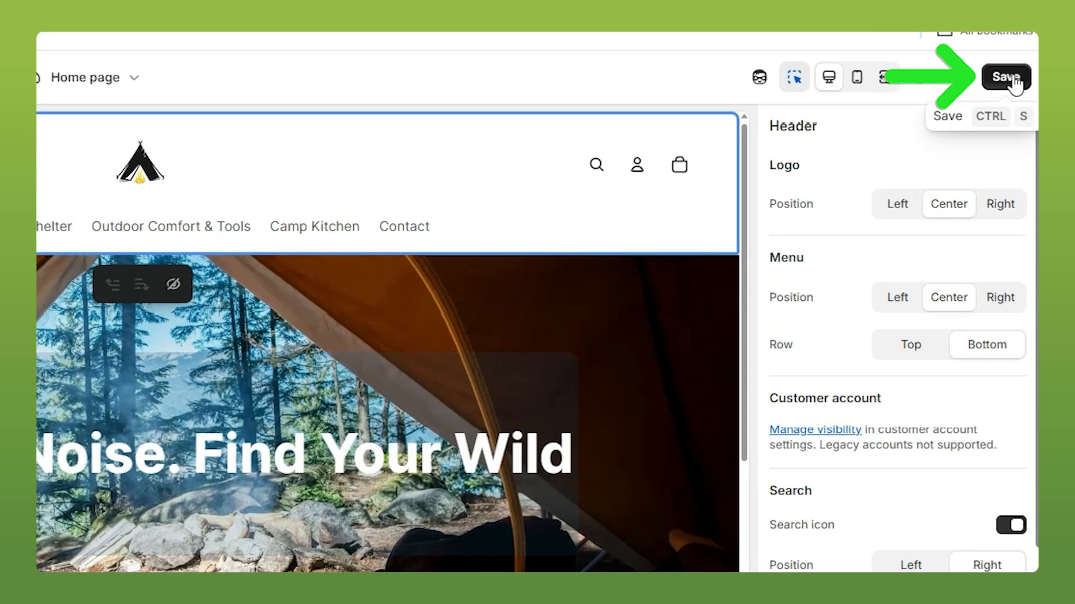
pyautogui.click(1020, 109)
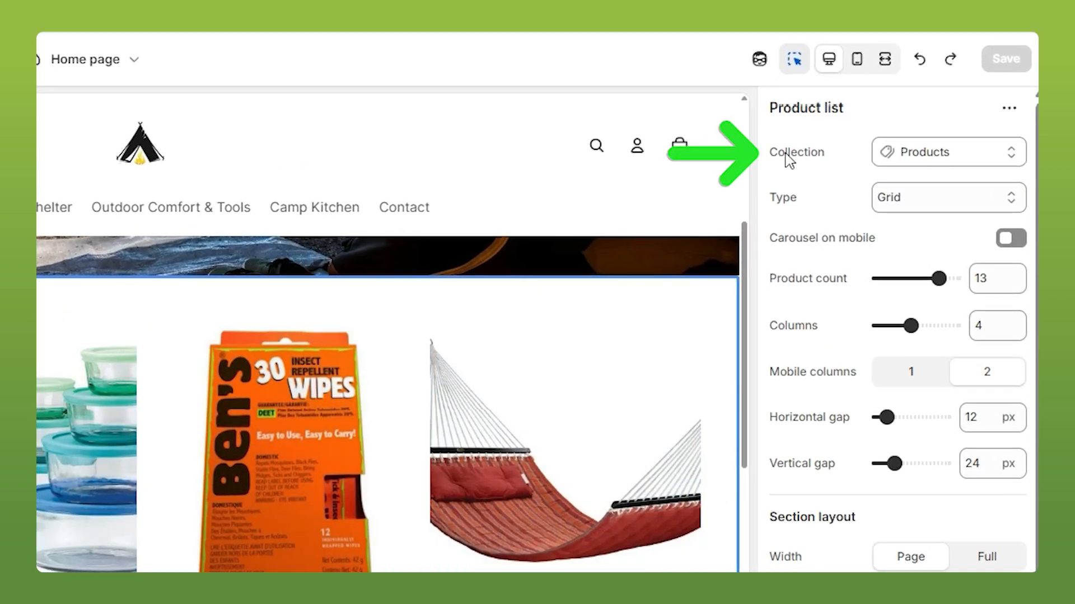
# View the collections available for the Product list section without choosing one, and look over its product grid.
pyautogui.click(906, 150)
pyautogui.click(853, 195)
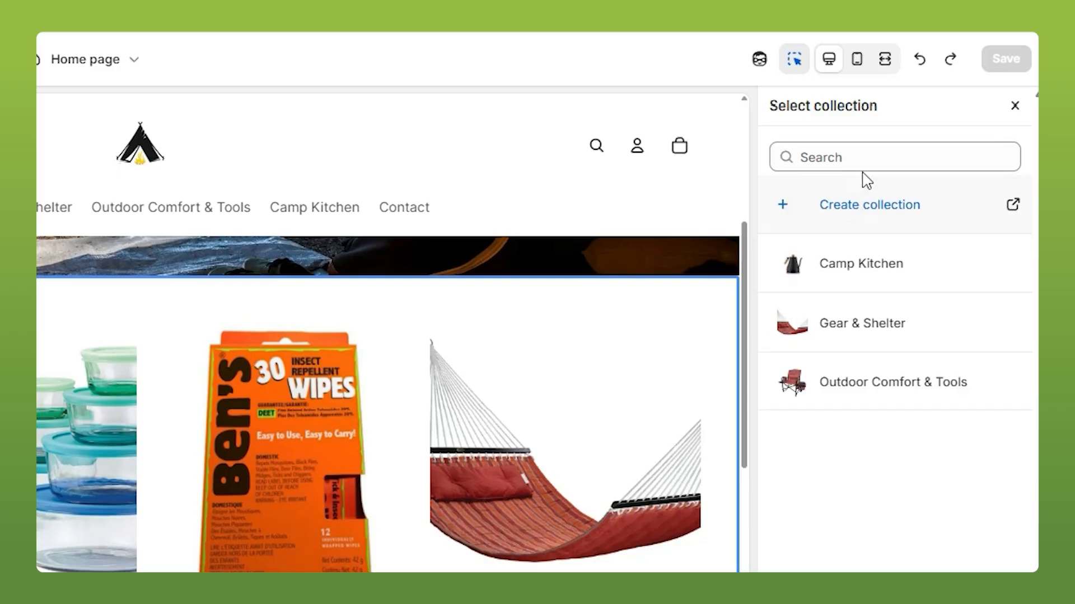
pyautogui.click(1019, 118)
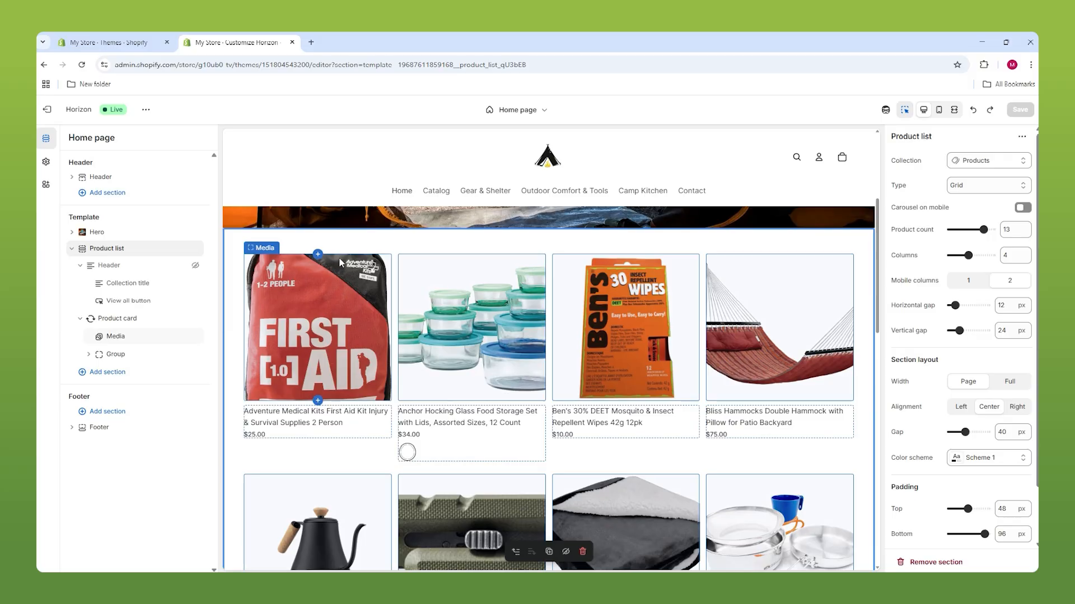
pyautogui.scroll(-1, 337, 255)
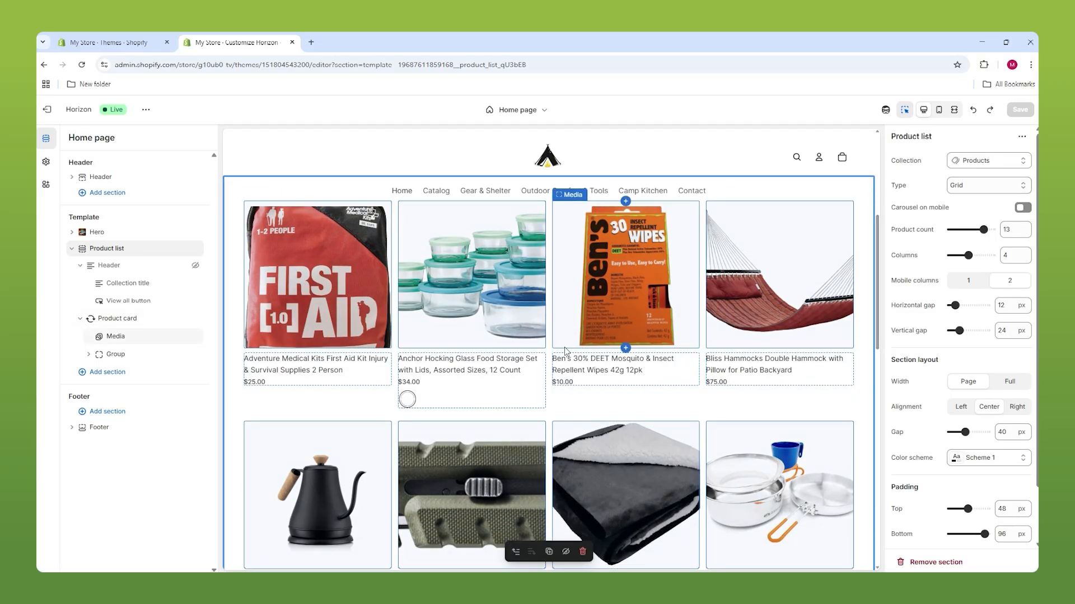
# Change the Product list section's layout type from a grid to Carousel.
pyautogui.scroll(-1, 565, 352)
pyautogui.scroll(1, 564, 348)
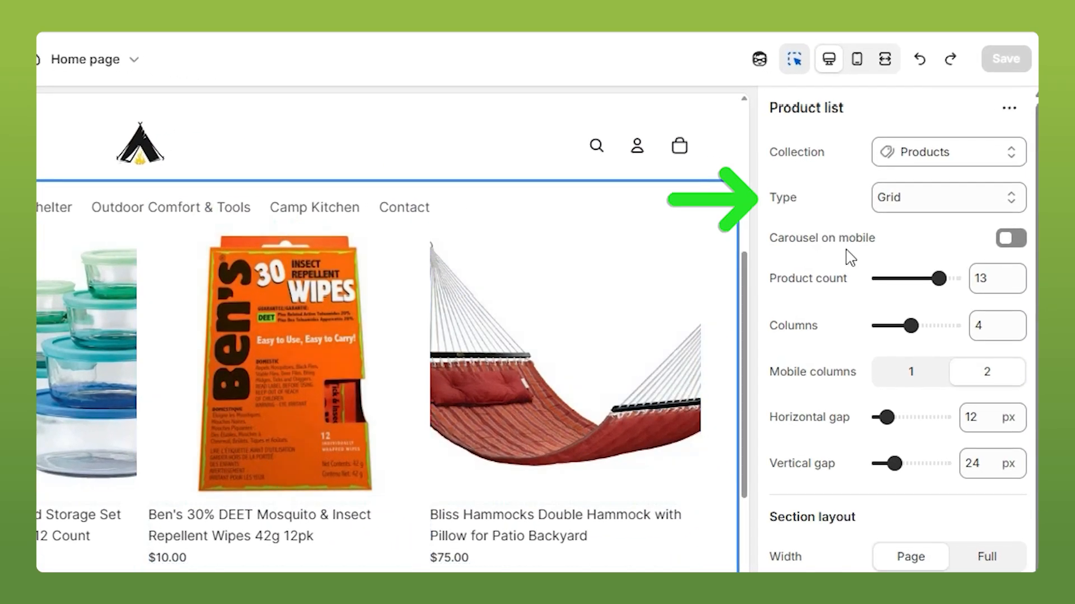
pyautogui.click(987, 188)
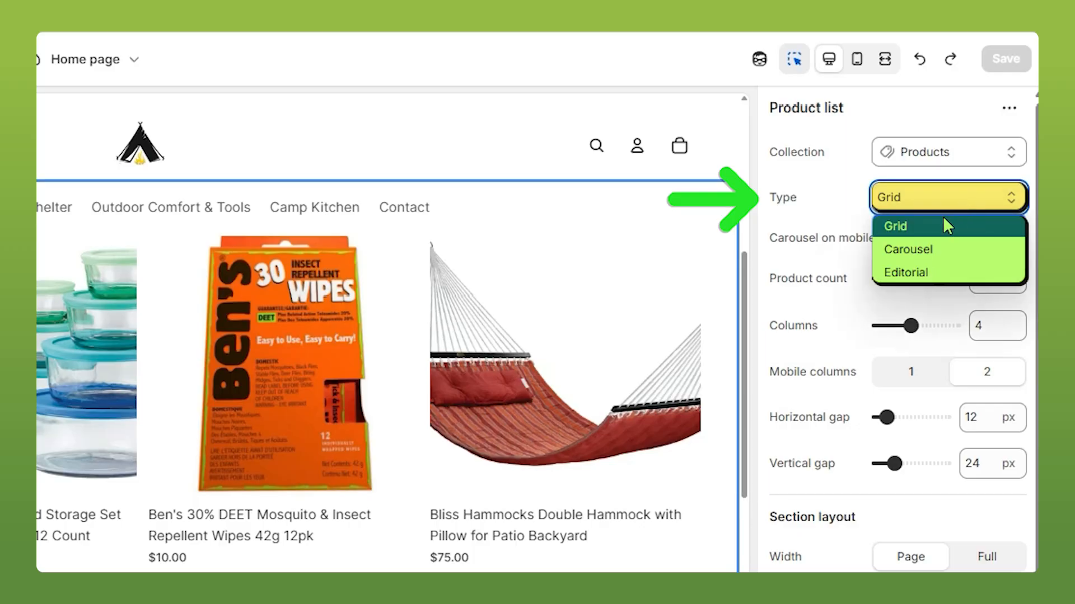
pyautogui.click(927, 248)
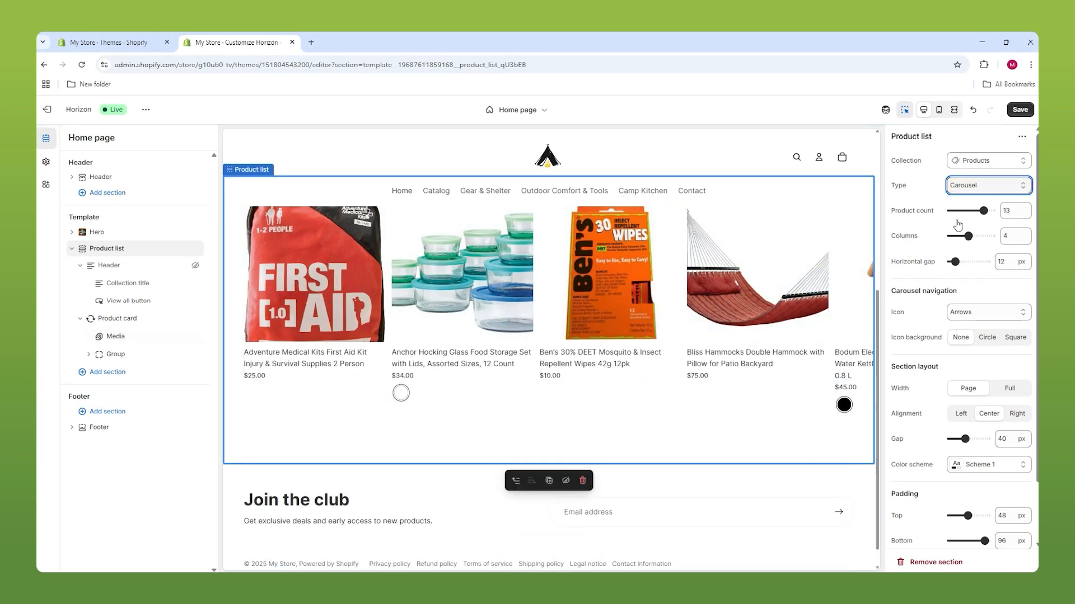
# Page forward and back through the product carousel, preview it in full-screen view and return to the desktop view.
pyautogui.scroll(1, 733, 289)
pyautogui.click(842, 360)
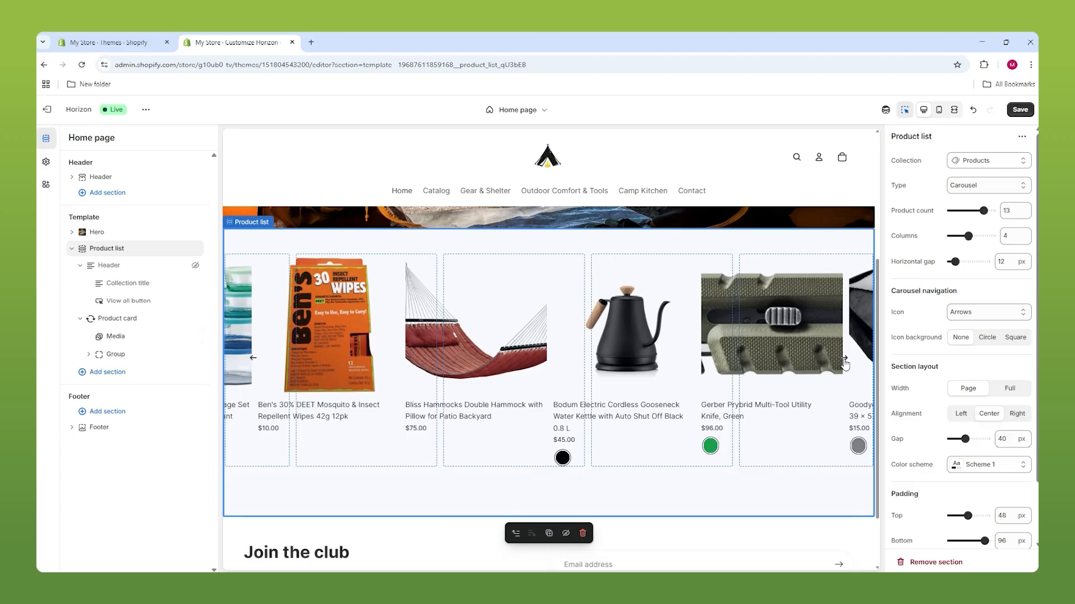
pyautogui.click(843, 360)
pyautogui.scroll(-1, 363, 352)
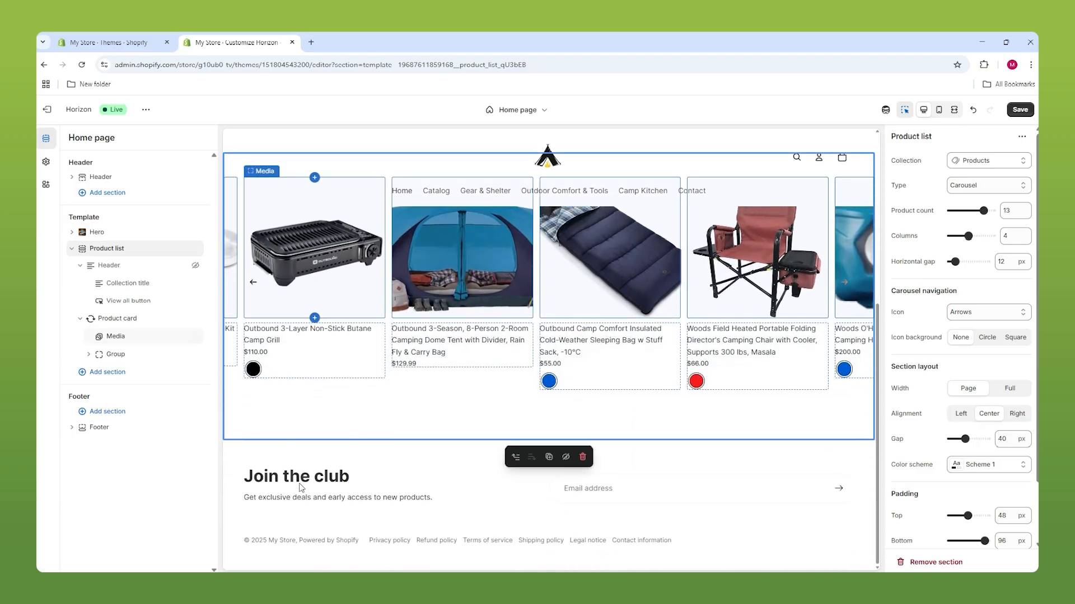
pyautogui.scroll(2, 252, 310)
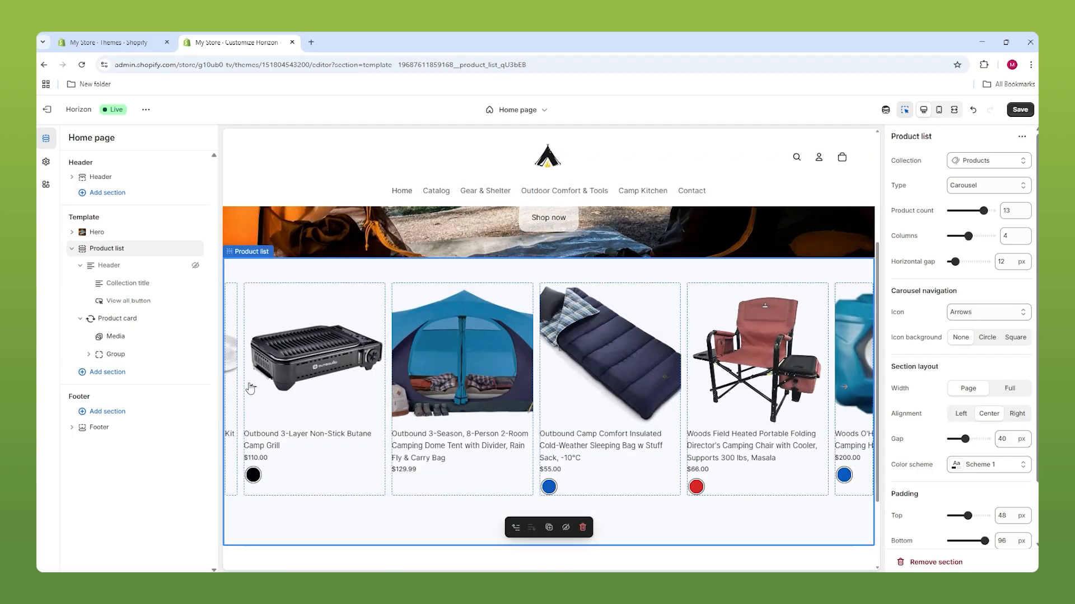
pyautogui.click(253, 388)
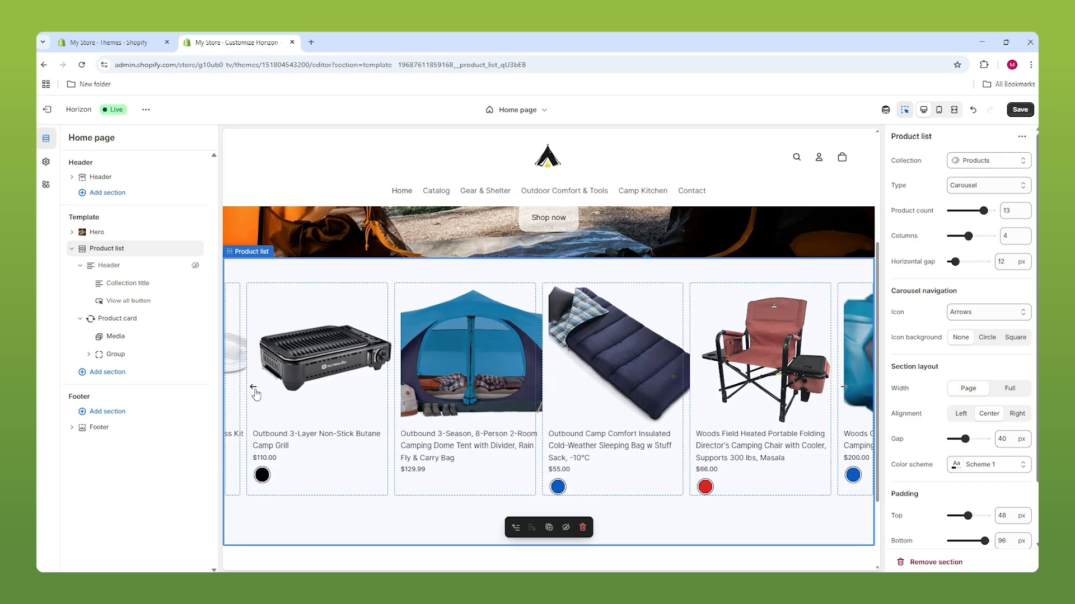
pyautogui.click(253, 388)
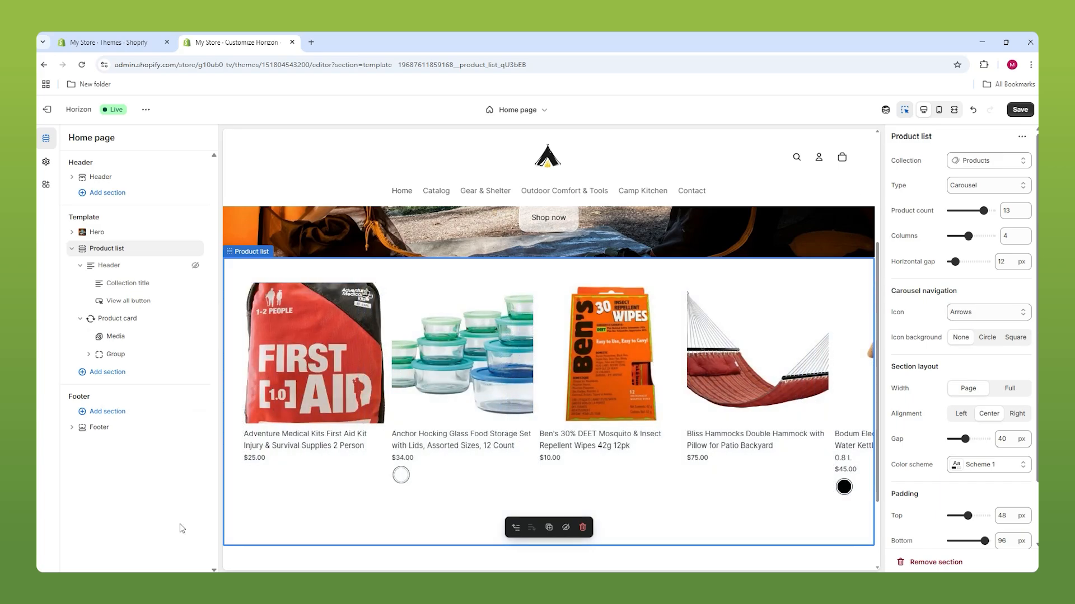
pyautogui.click(954, 109)
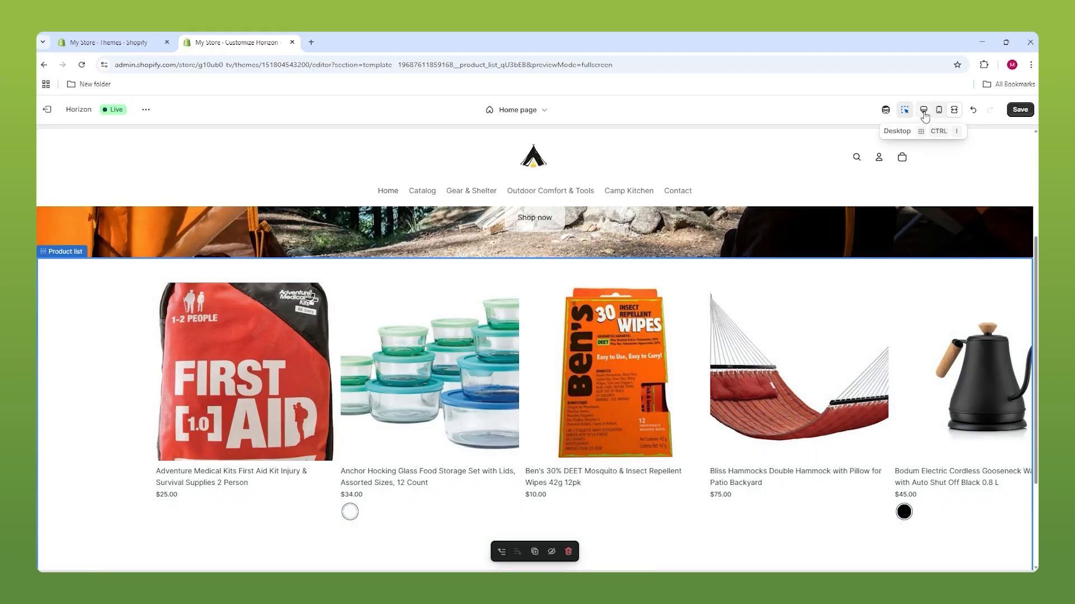
pyautogui.click(953, 109)
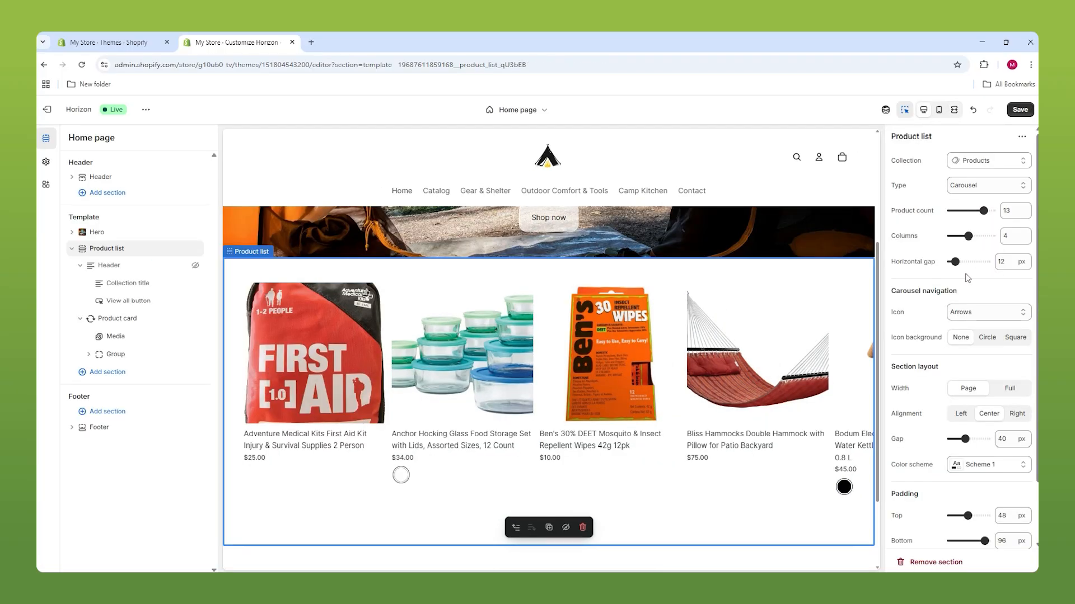
# Set the Product list's section width to Full and its carousel navigation icon background to Circle.
pyautogui.scroll(-2, 967, 278)
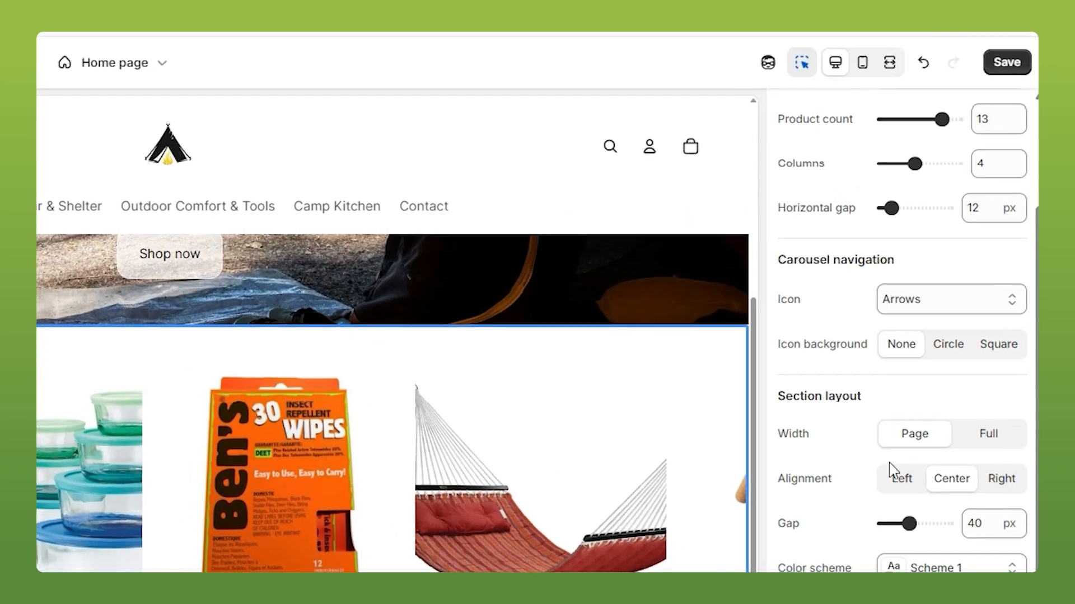
pyautogui.click(994, 447)
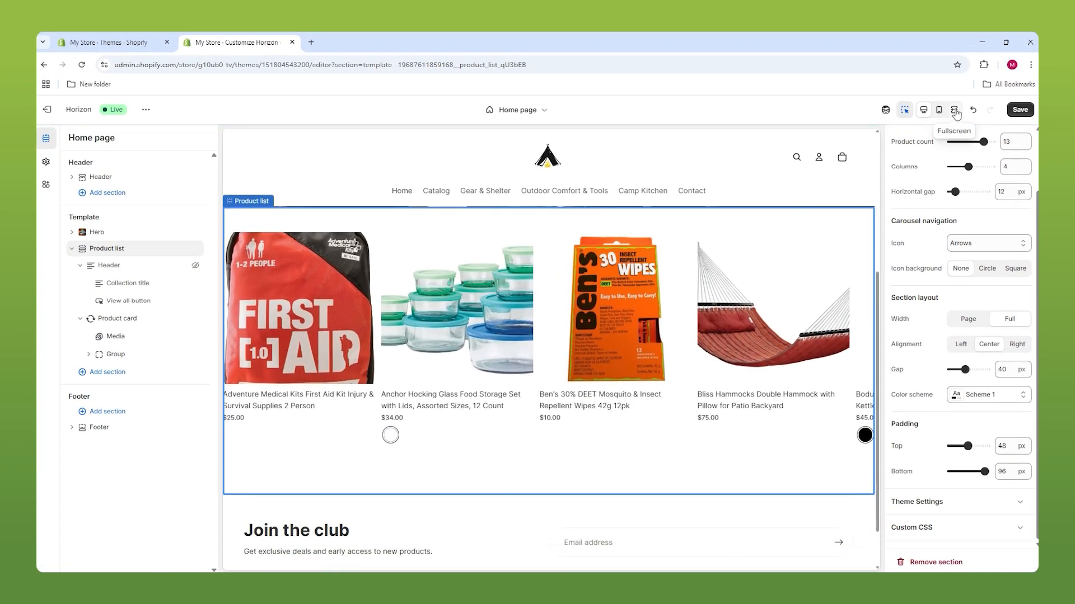
pyautogui.click(937, 101)
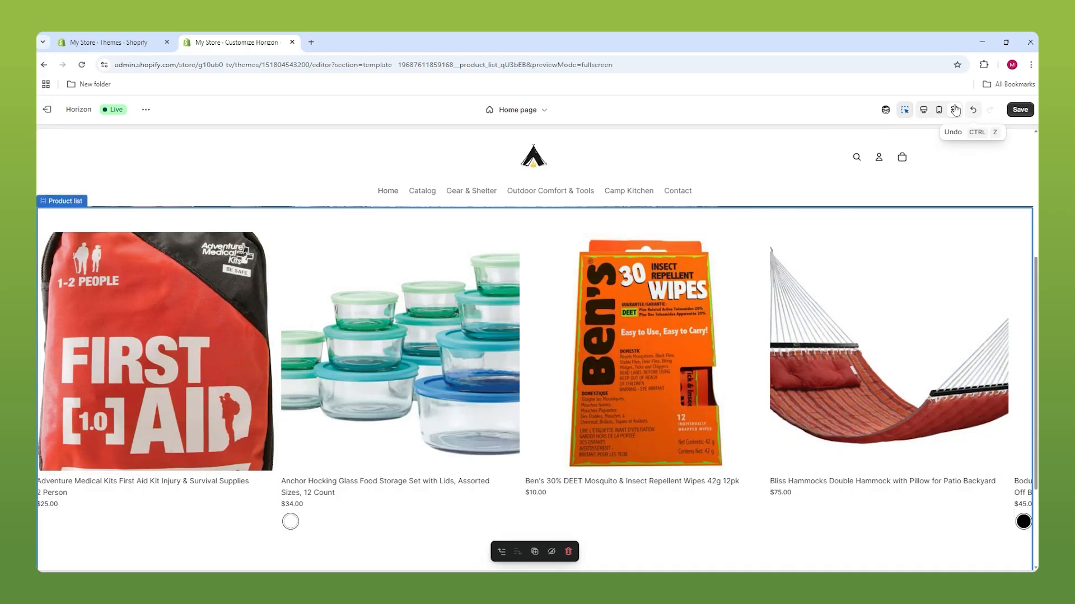
pyautogui.click(927, 112)
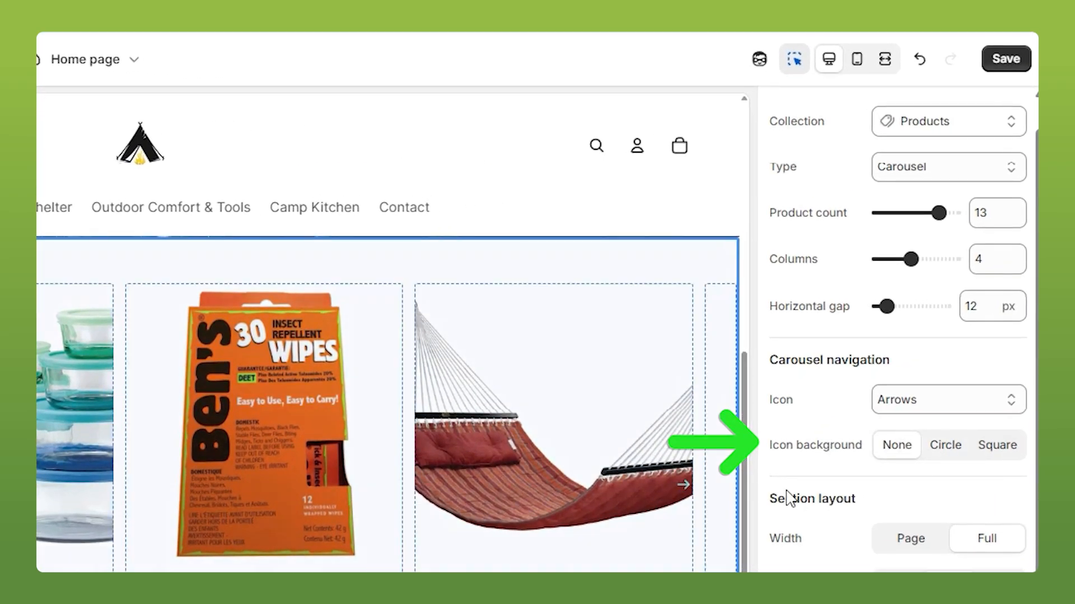
pyautogui.click(949, 448)
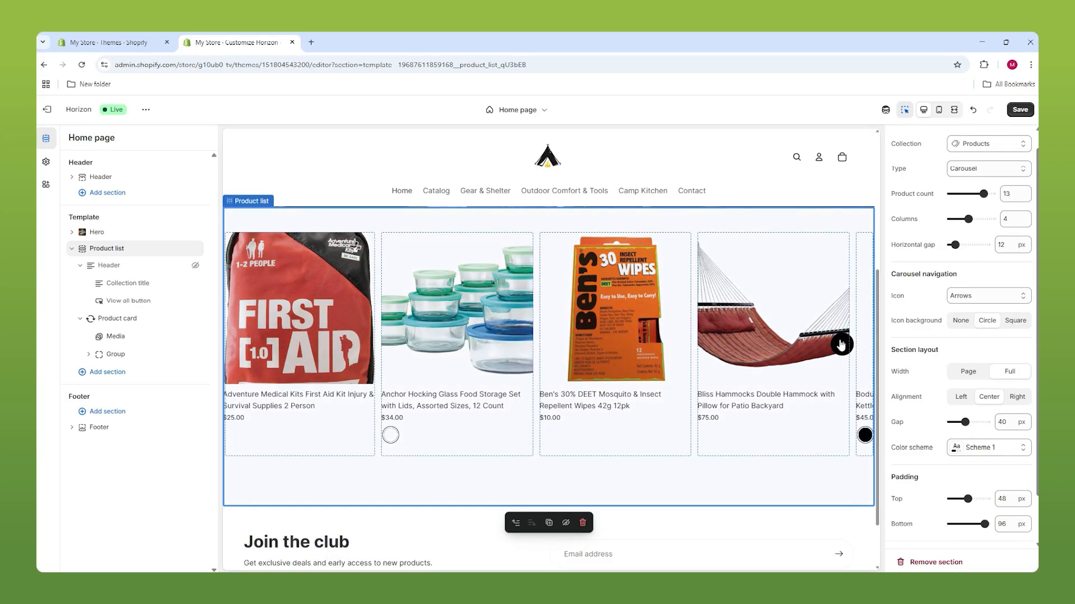
pyautogui.scroll(3, 841, 344)
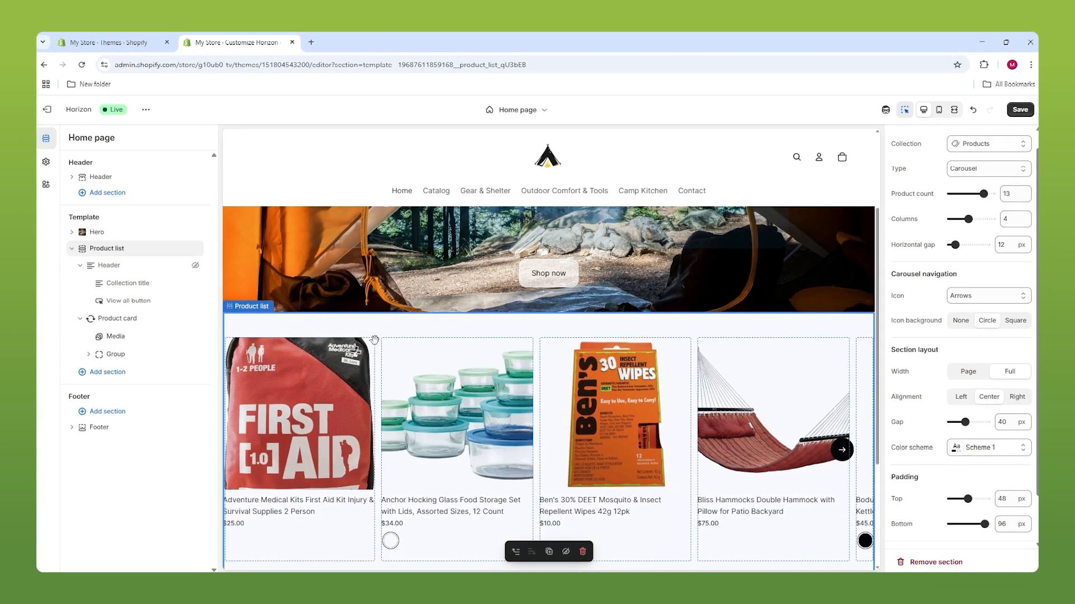
# Try the Landscape aspect ratio on the product card media and set it back to Square.
pyautogui.click(369, 350)
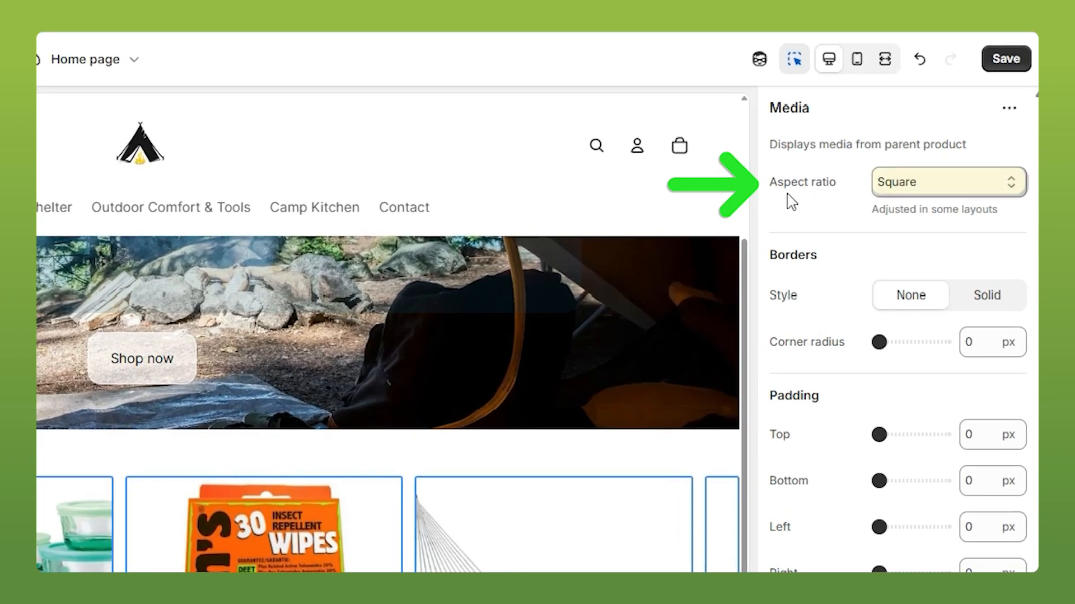
pyautogui.moveTo(889, 178); pyautogui.dragTo(944, 180)
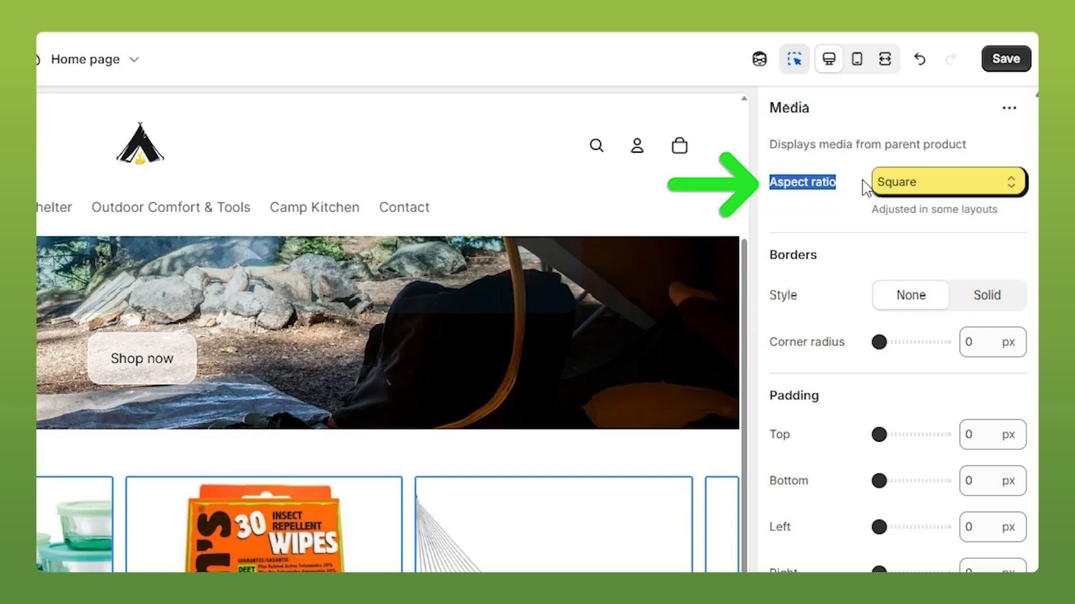
pyautogui.click(893, 180)
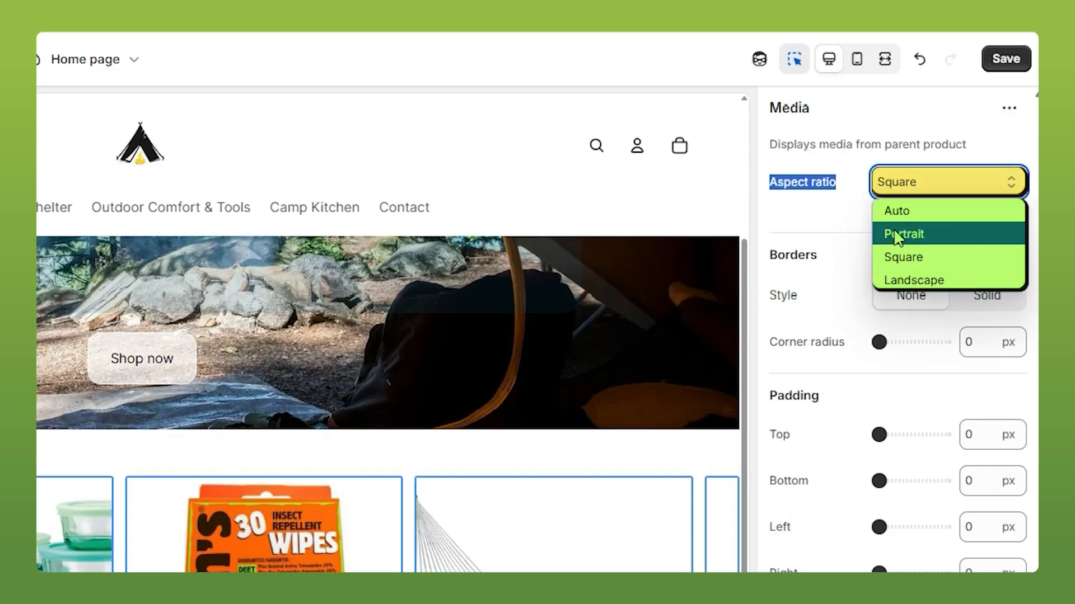
pyautogui.click(910, 274)
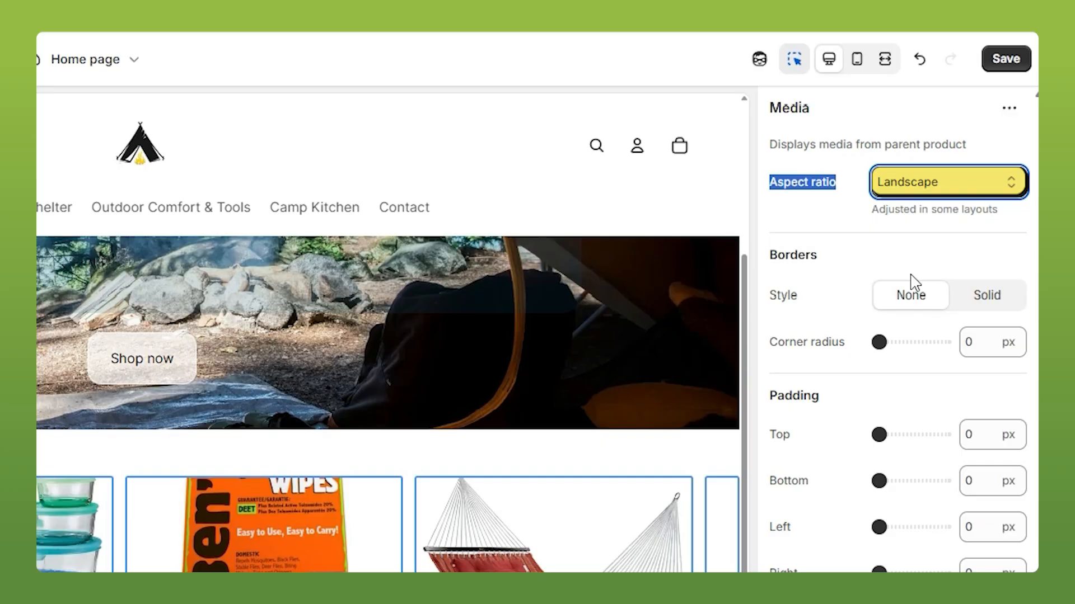
pyautogui.click(907, 181)
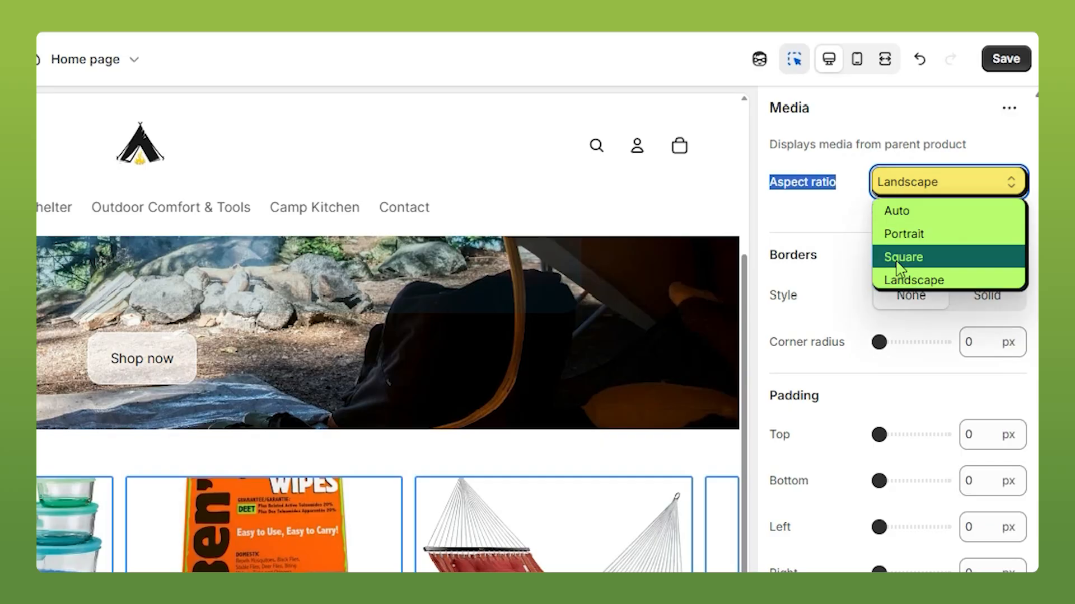
pyautogui.click(898, 259)
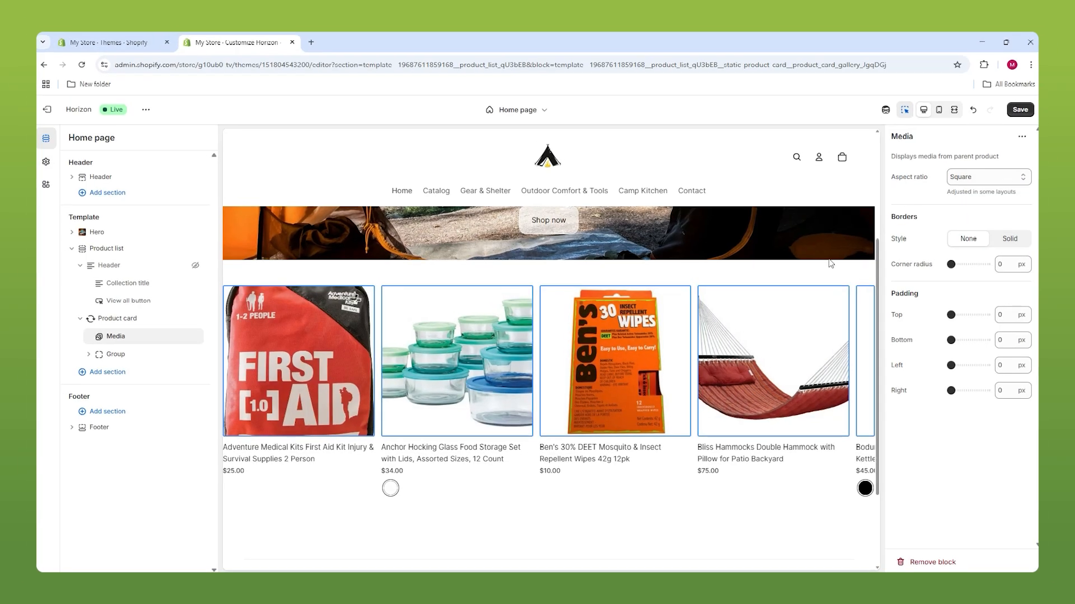
# Check the carousel's circular arrows by paging forward and back, and look over the product card media in the preview.
pyautogui.moveTo(665, 381)
pyautogui.click(842, 397)
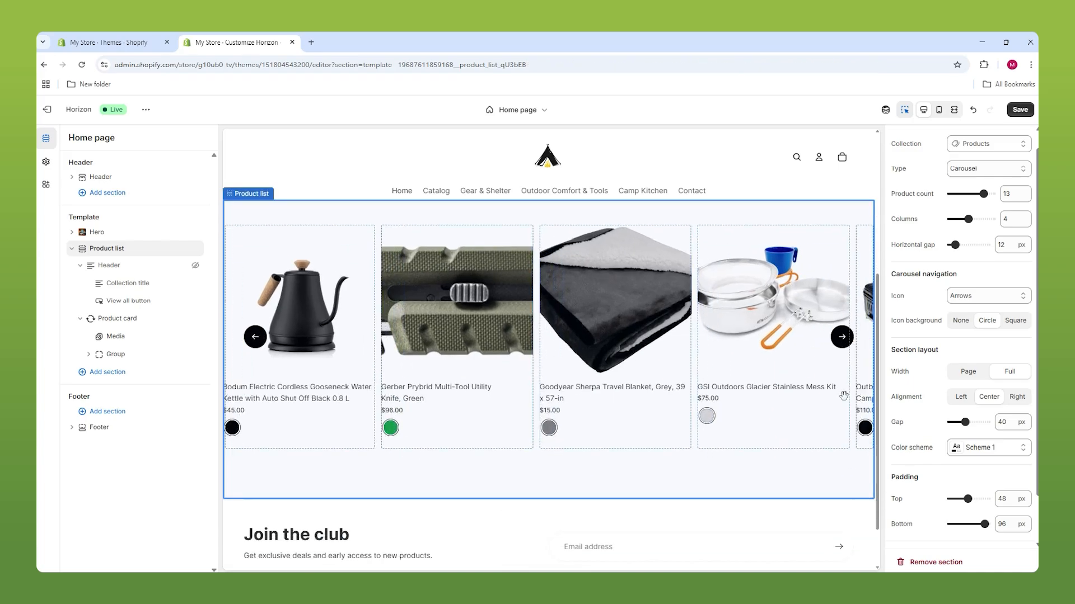
pyautogui.click(260, 341)
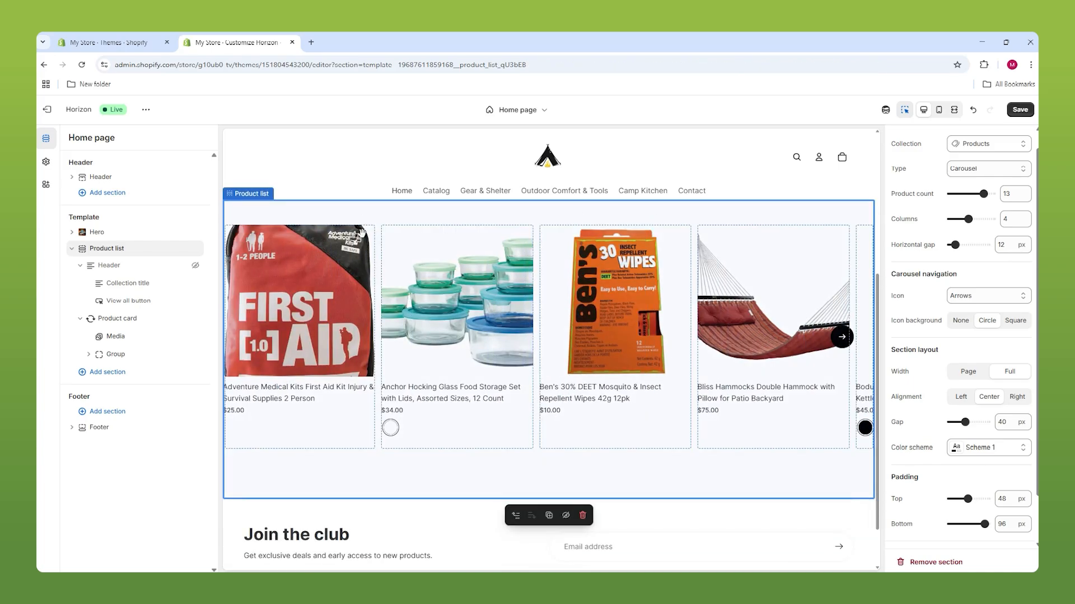
pyautogui.click(361, 232)
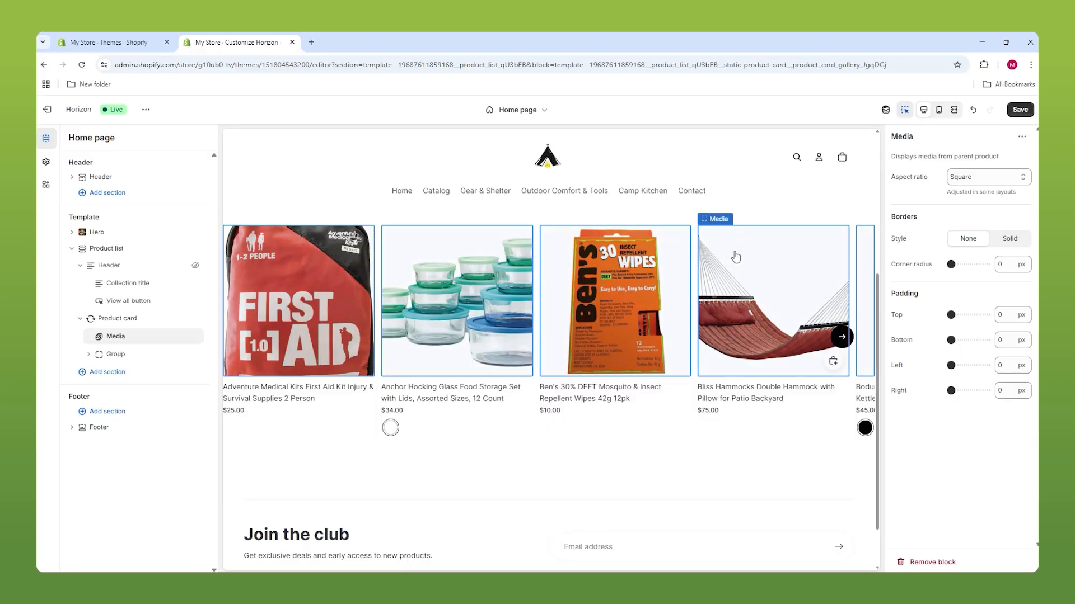
pyautogui.scroll(2, 670, 344)
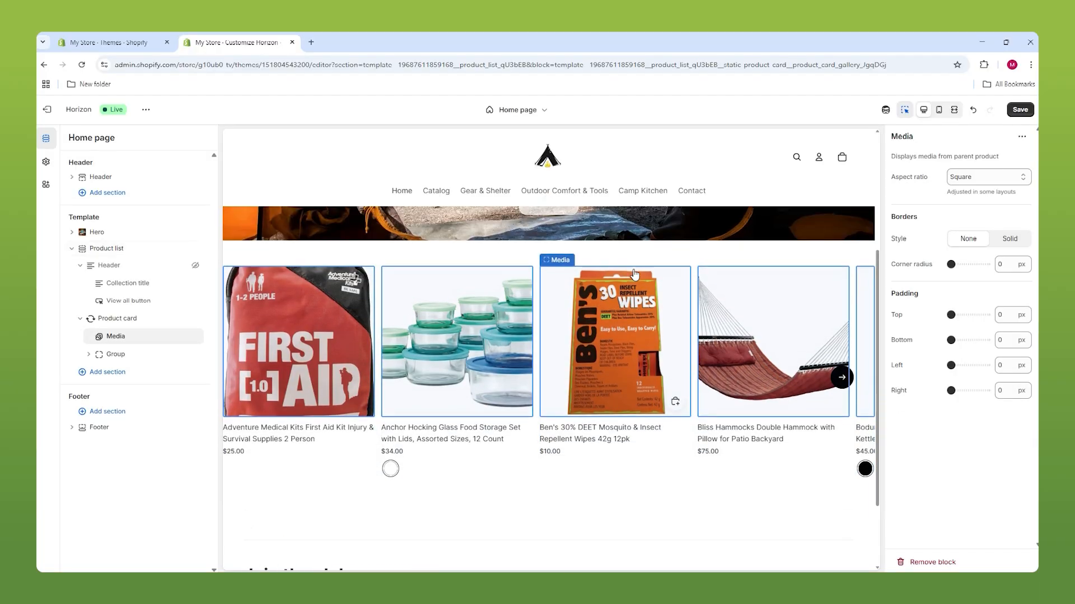
pyautogui.scroll(1, 670, 344)
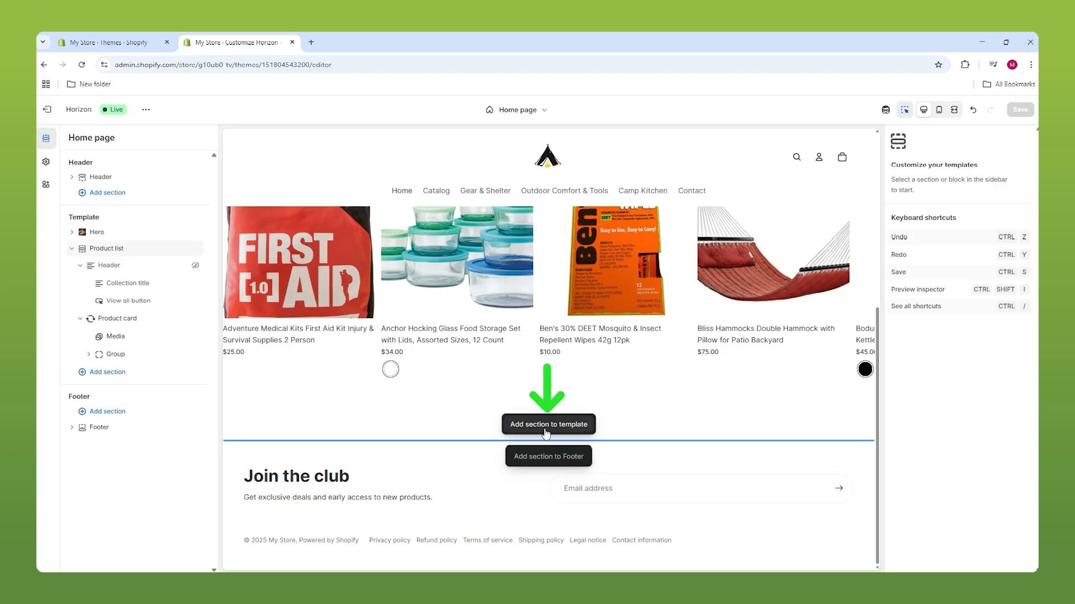
# Try adding a Collection list: Bento section below the Product list and undo it.
pyautogui.click(122, 374)
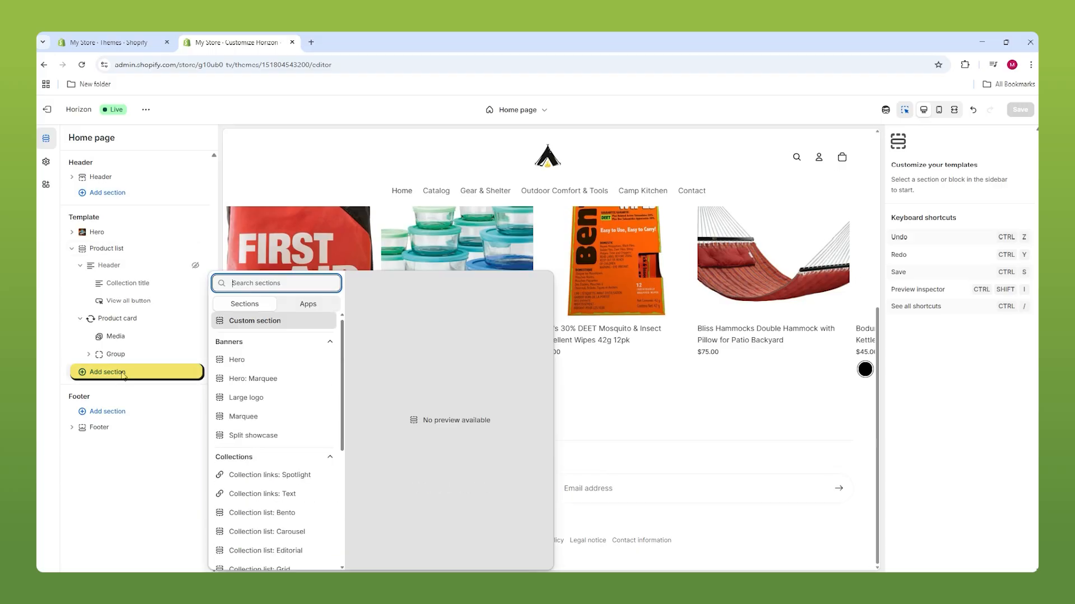
pyautogui.scroll(-3, 263, 381)
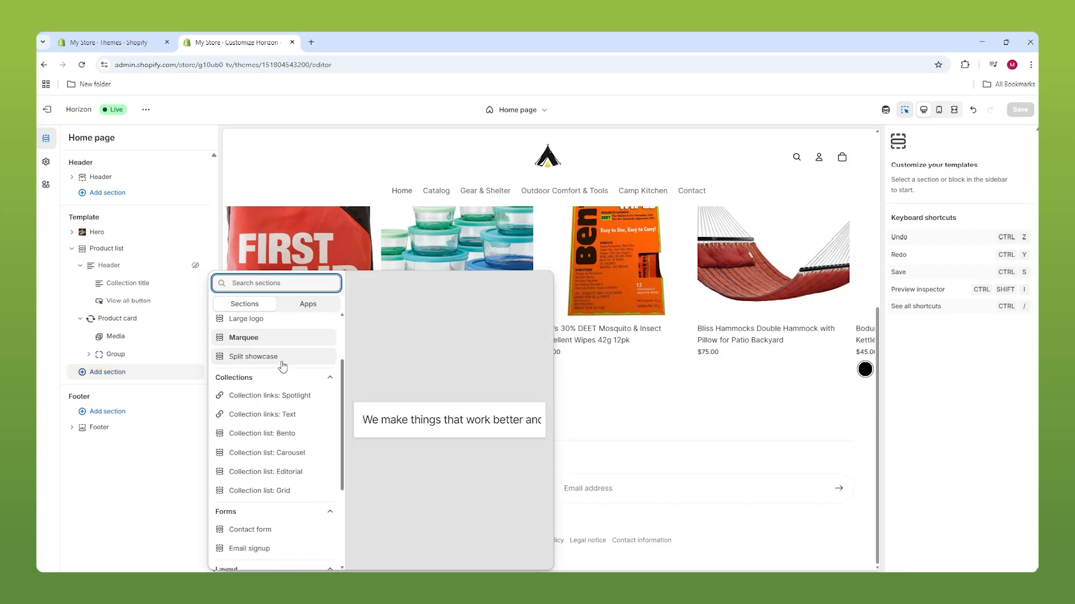
pyautogui.click(253, 407)
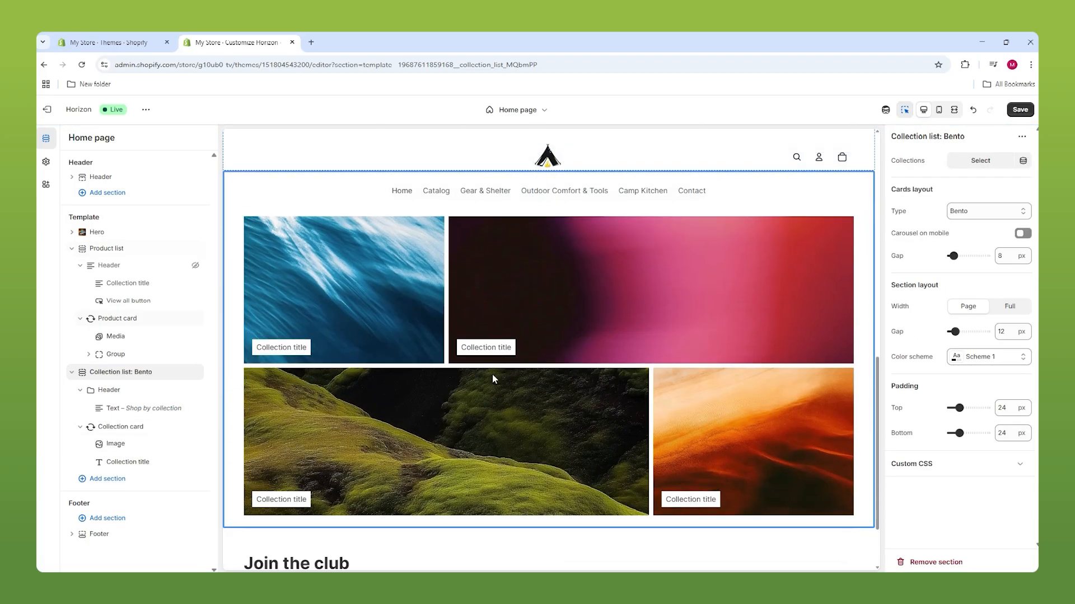
pyautogui.click(972, 110)
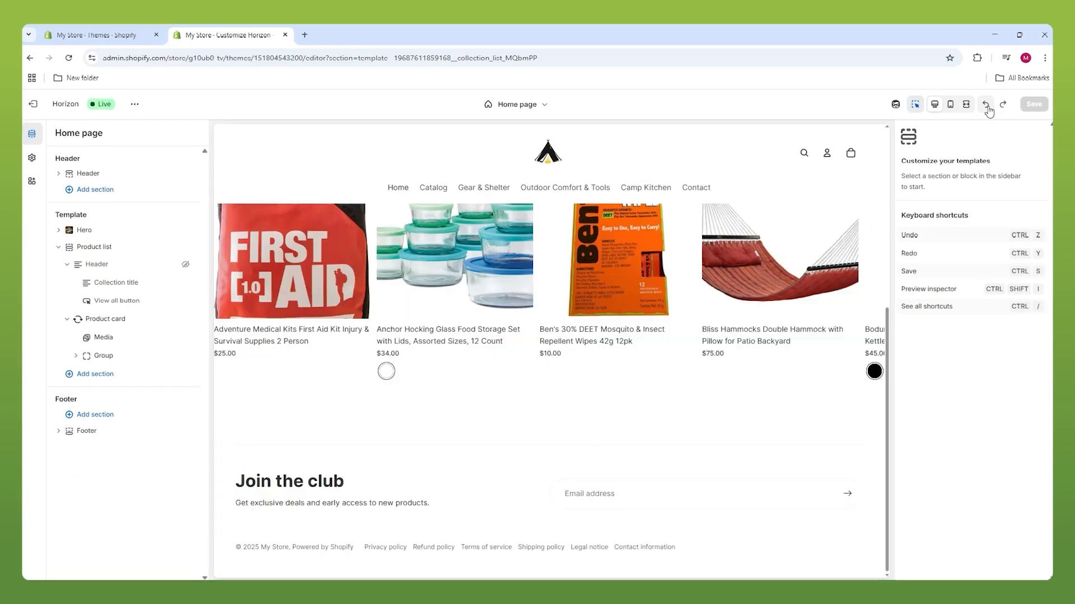
# Add a Collection list: Grid section to the home page template below the Product list.
pyautogui.click(132, 374)
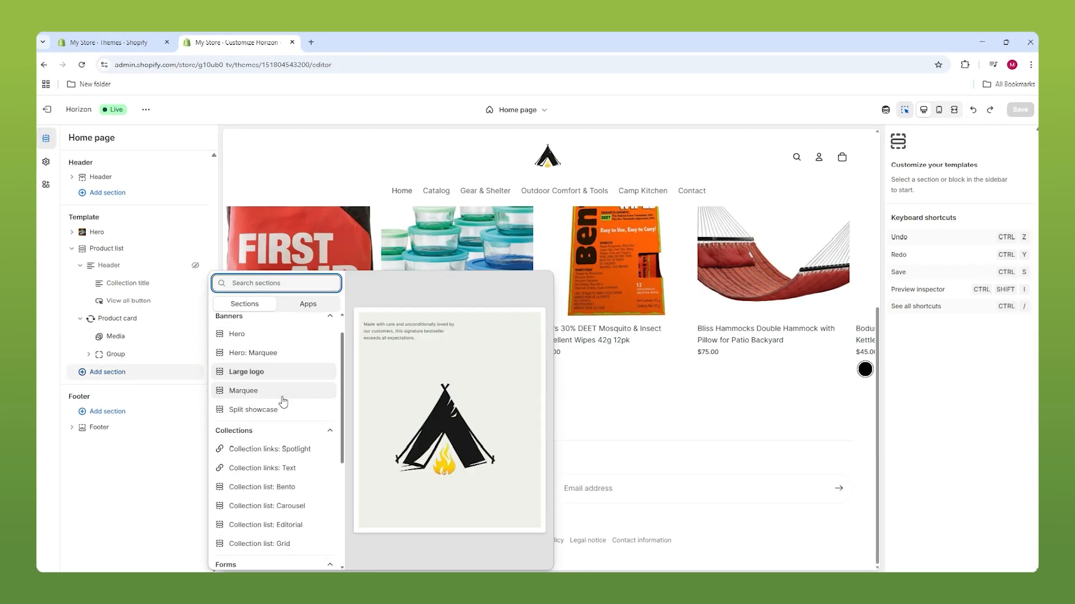
pyautogui.scroll(-2, 280, 414)
pyautogui.click(277, 464)
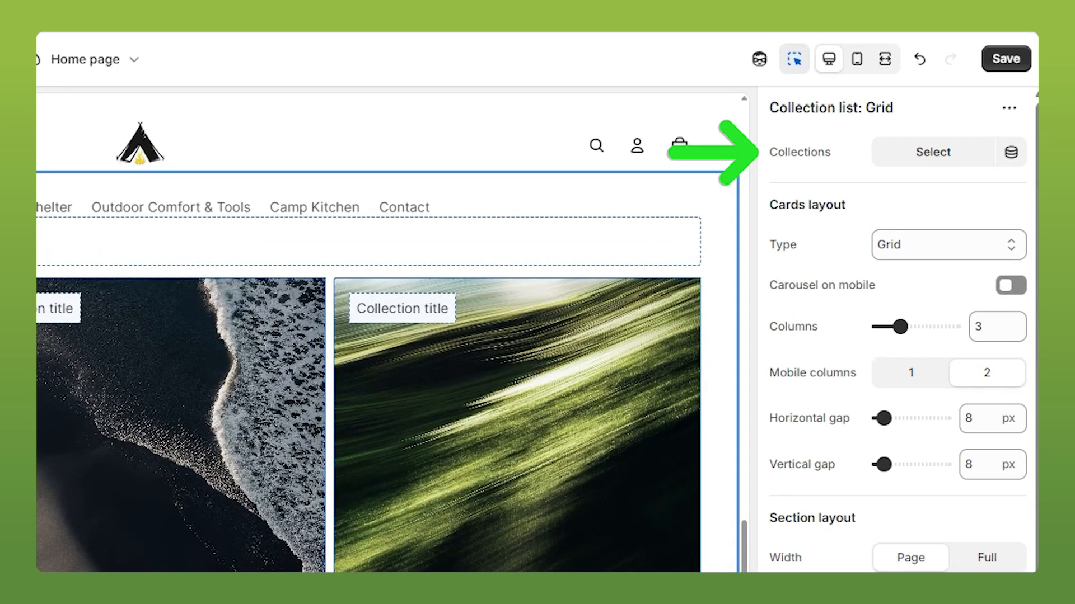
# Assign the Camp Kitchen, Gear & Shelter and Outdoor Comfort & Tools collections to the Collection list: Grid section.
pyautogui.click(934, 162)
pyautogui.click(818, 248)
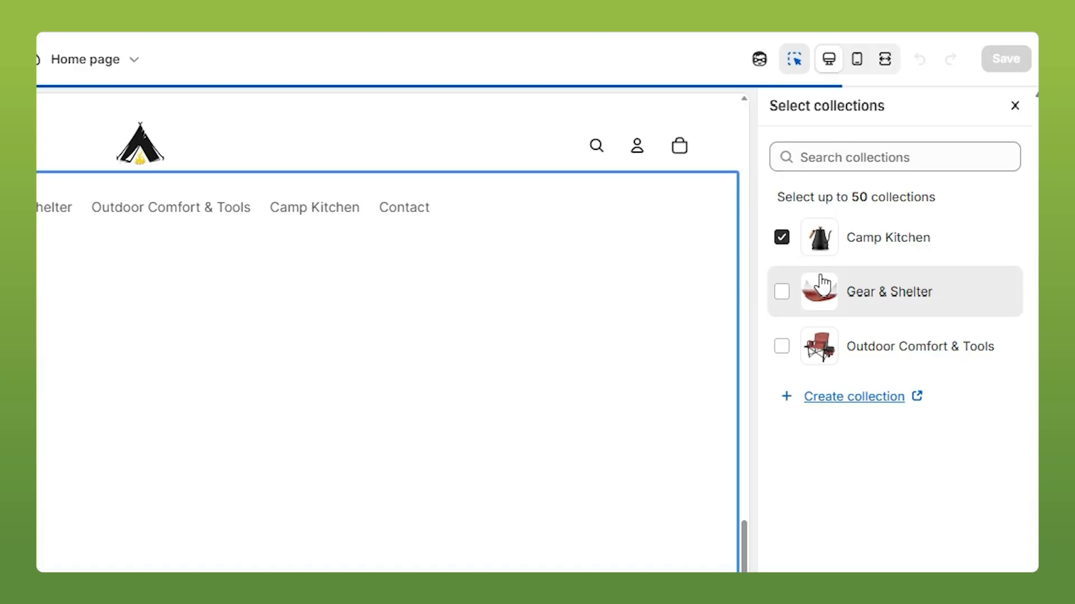
pyautogui.click(818, 292)
pyautogui.click(836, 342)
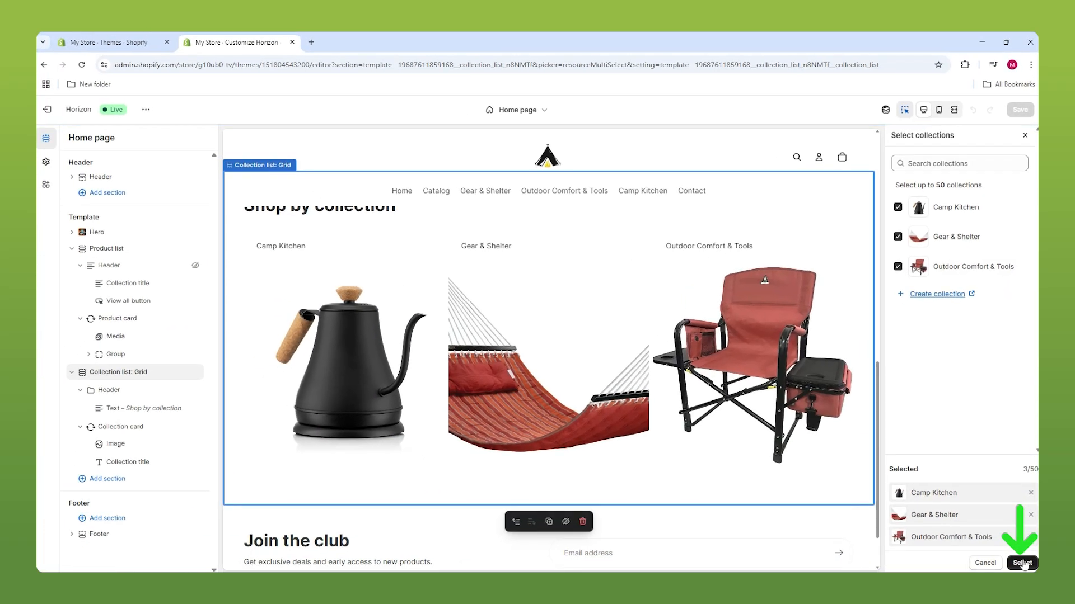
pyautogui.click(1022, 564)
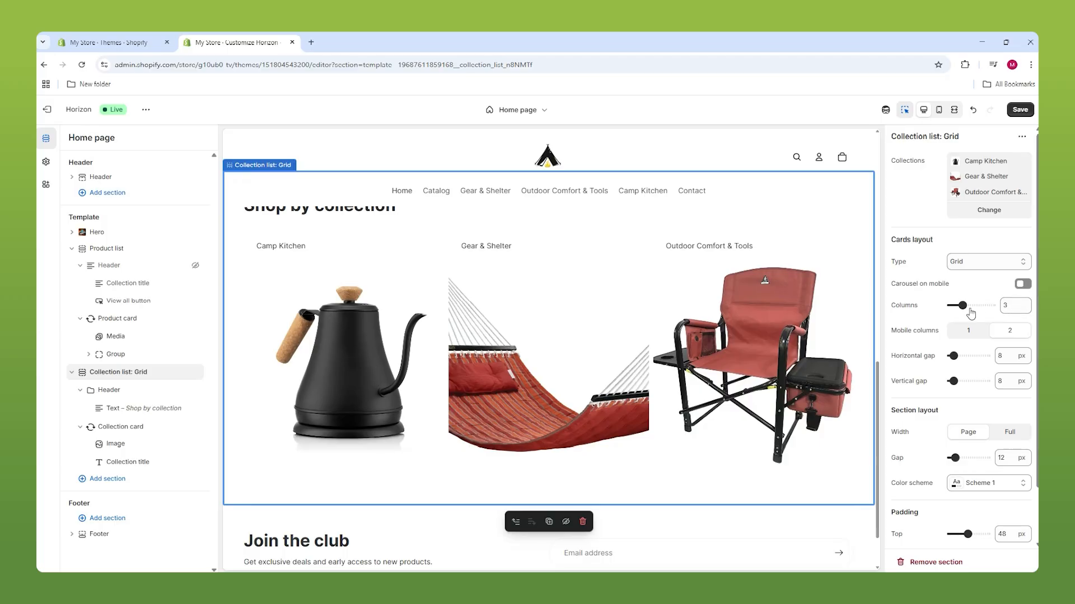
# Try 8 columns in the collection grid, undo the change, and close the collection selection without altering it.
pyautogui.scroll(2, 396, 251)
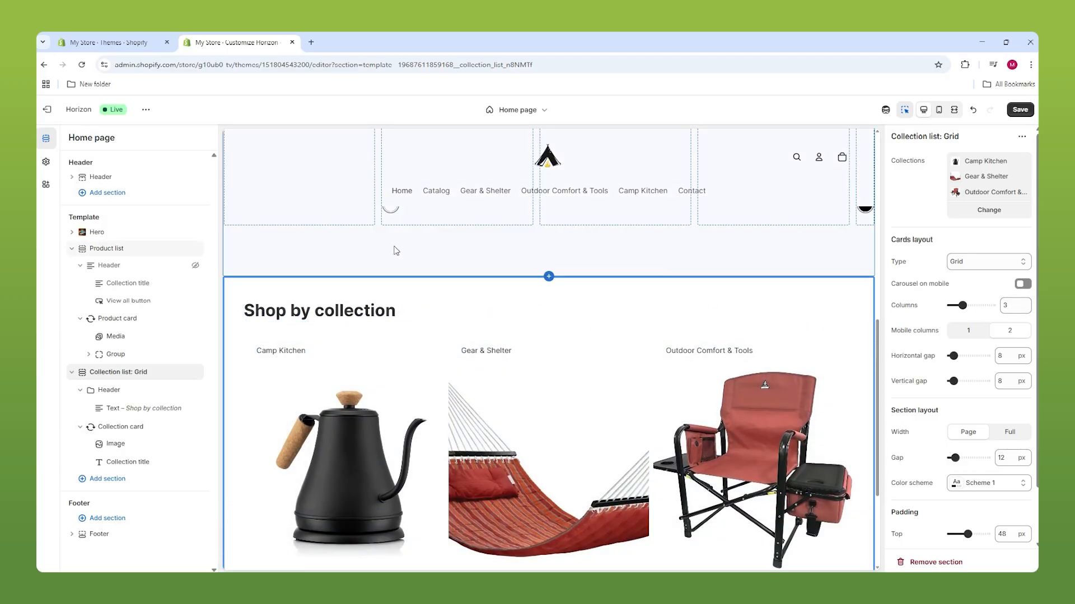
pyautogui.scroll(-1, 494, 257)
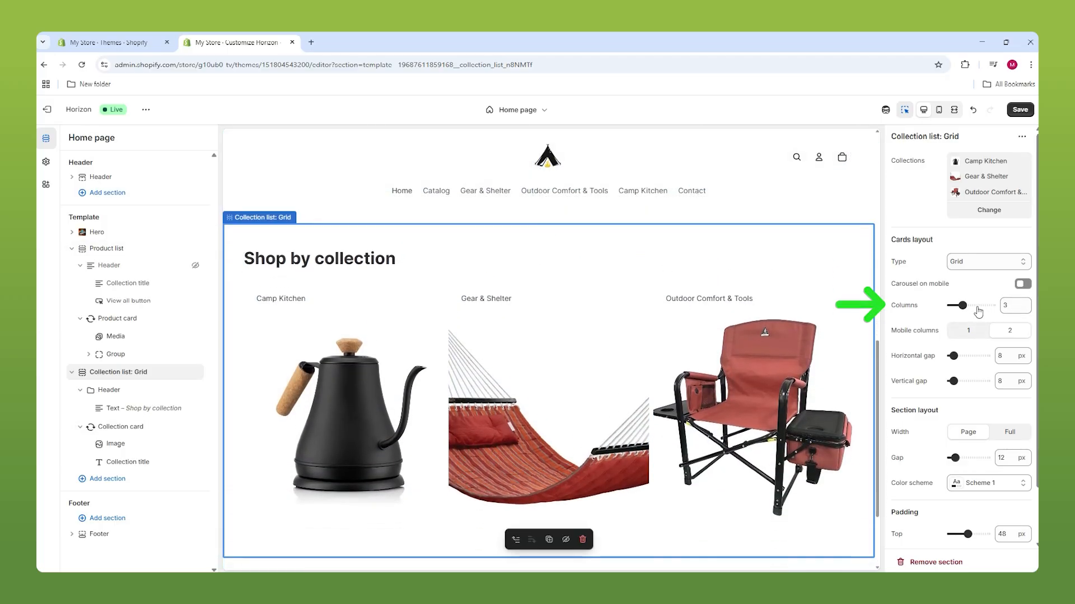
pyautogui.moveTo(978, 312); pyautogui.dragTo(994, 307)
pyautogui.click(989, 211)
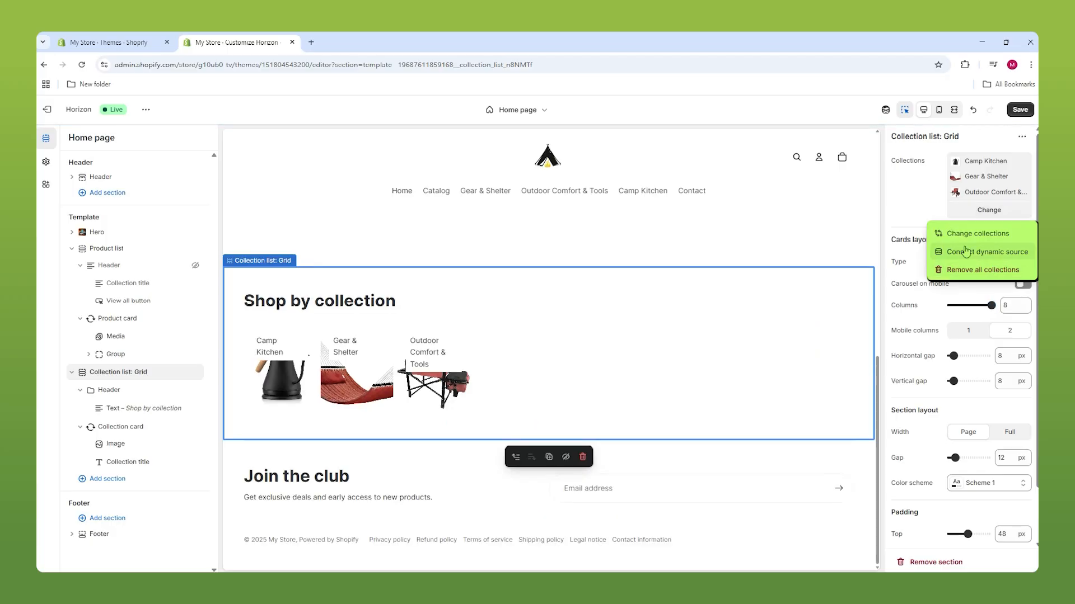
pyautogui.click(964, 232)
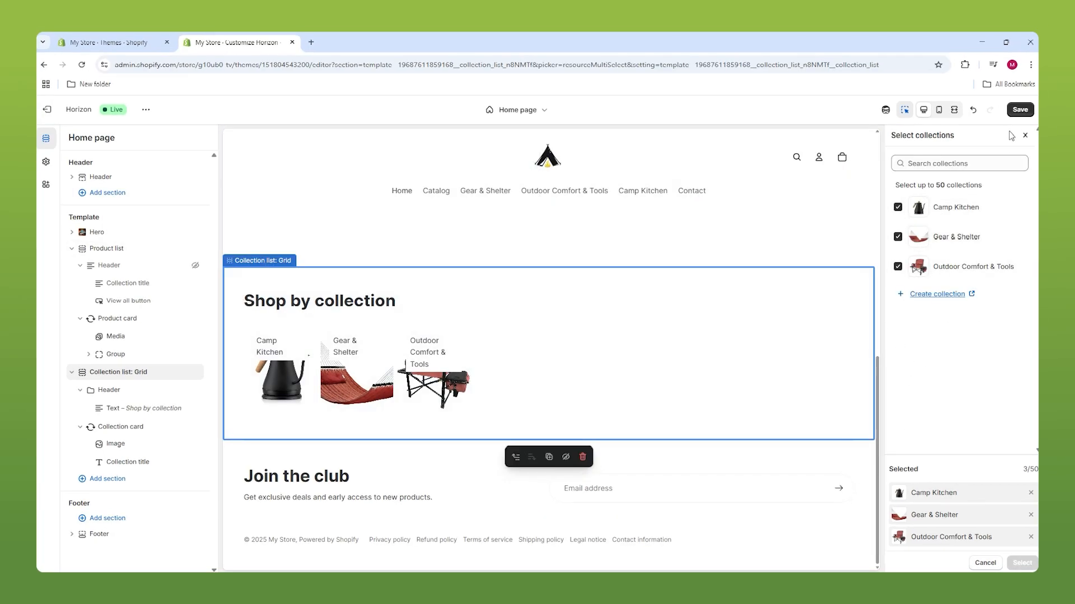
pyautogui.click(973, 110)
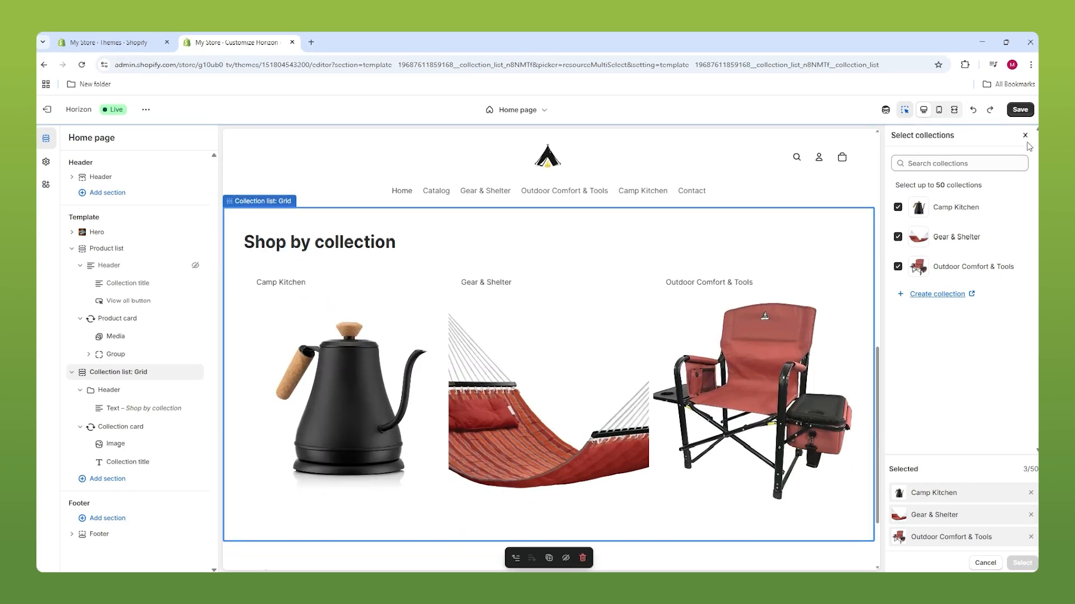
pyautogui.click(1032, 135)
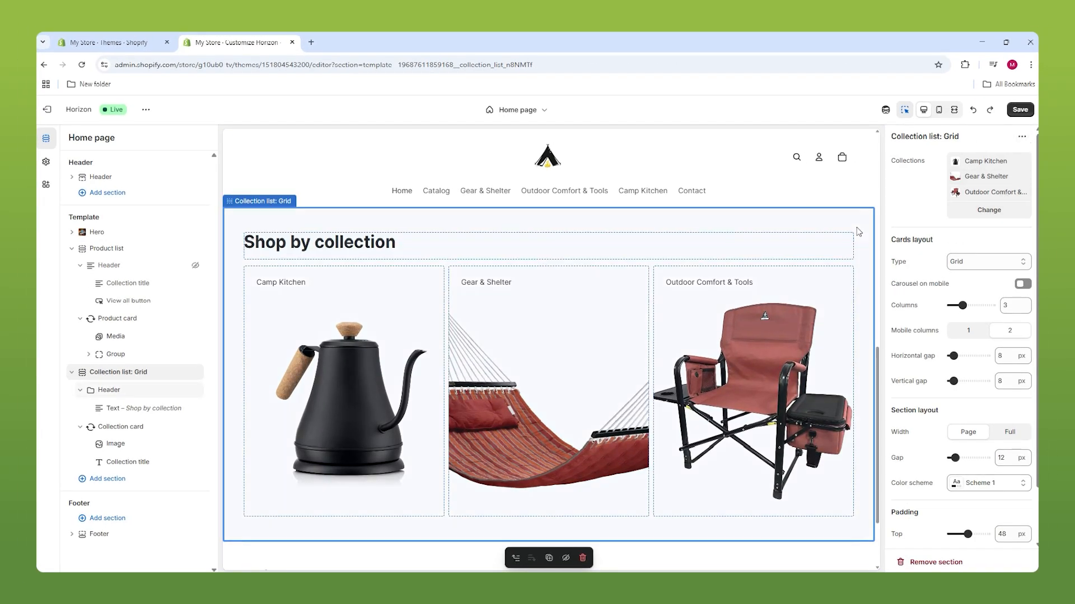
# Change the collection list's cards layout type to Bento and save the theme.
pyautogui.scroll(-1, 784, 218)
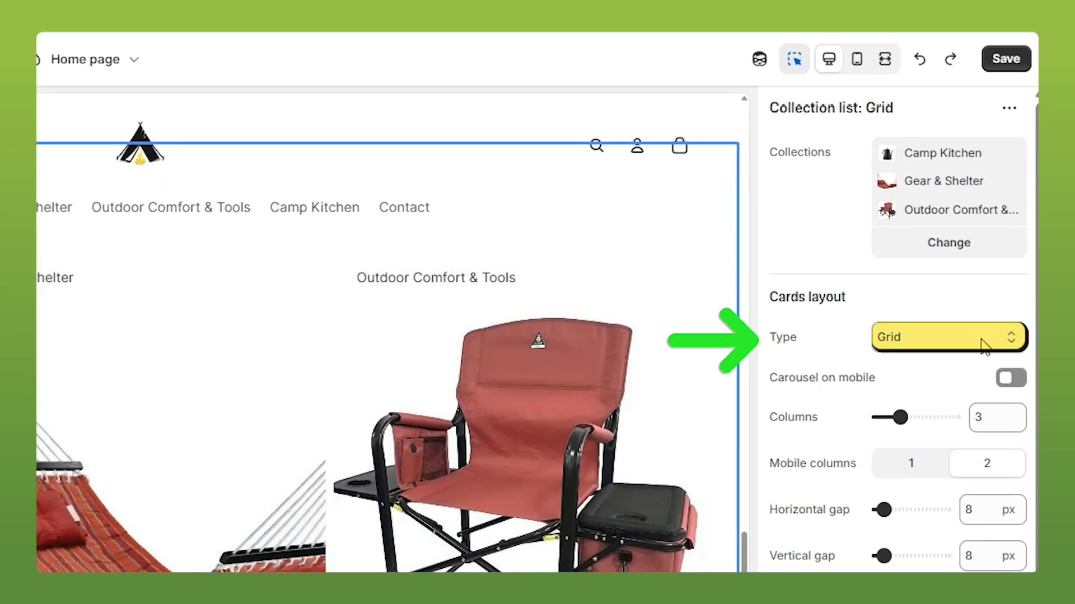
pyautogui.click(924, 337)
pyautogui.click(927, 414)
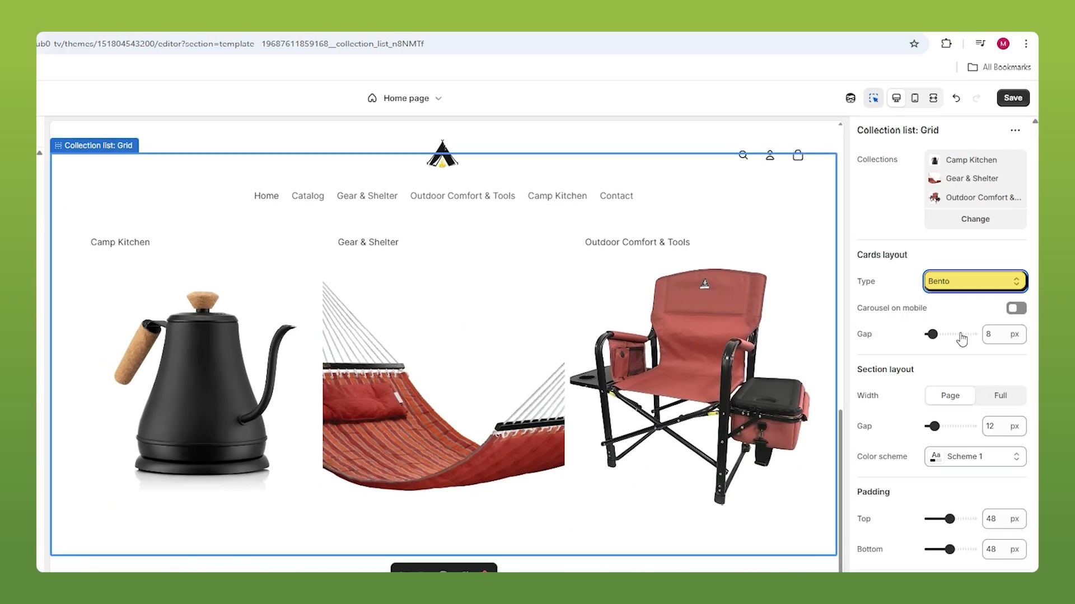
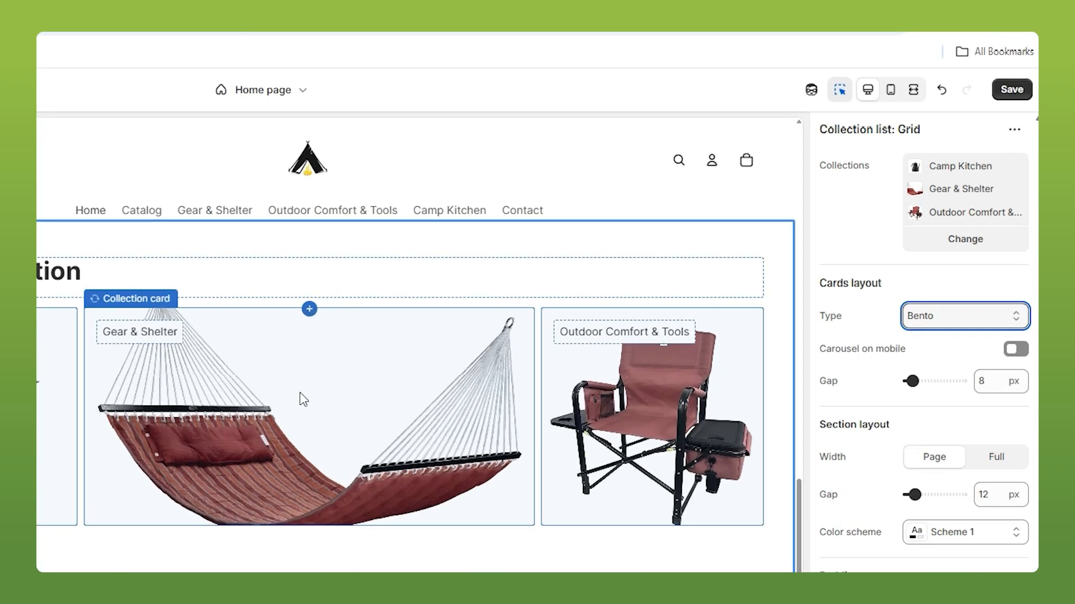
pyautogui.click(995, 66)
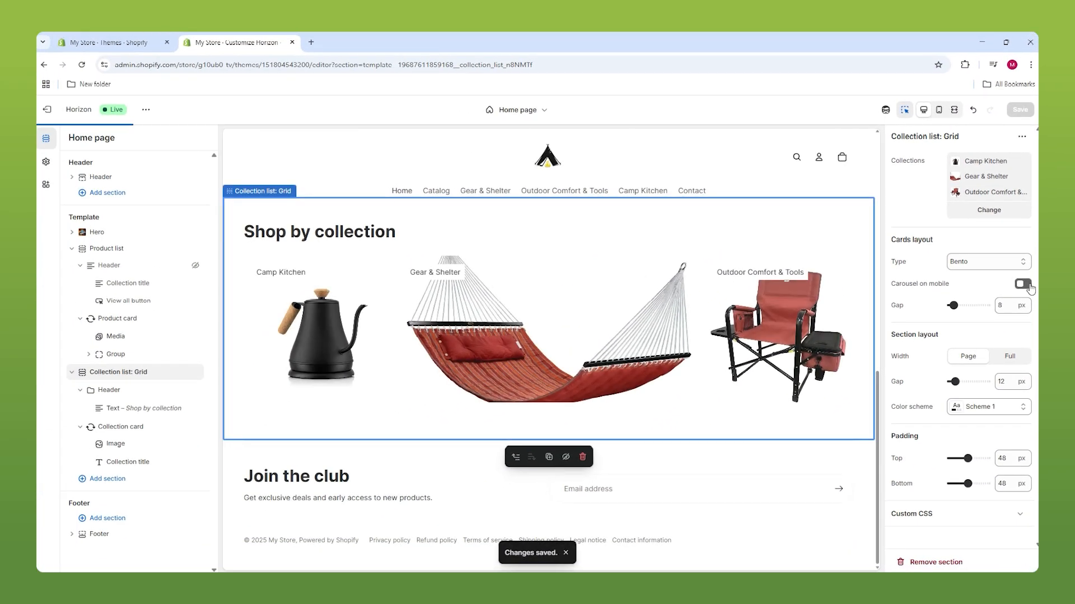
# Move the Collection list: Grid section above the Product list, directly below the Hero, and check its placement in the preview.
pyautogui.scroll(7, 744, 303)
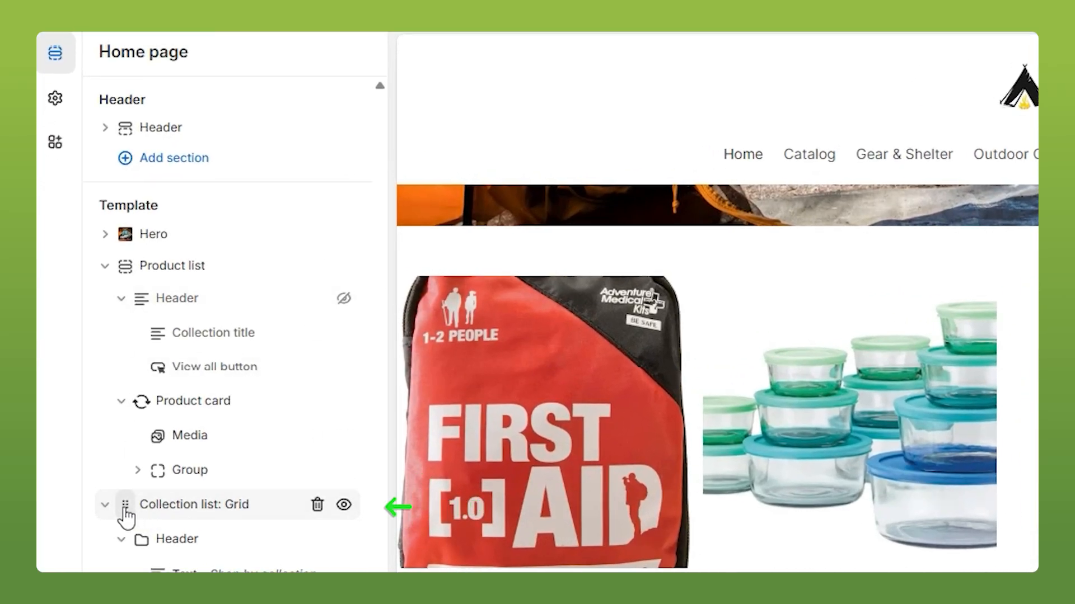
pyautogui.moveTo(125, 505); pyautogui.dragTo(108, 263)
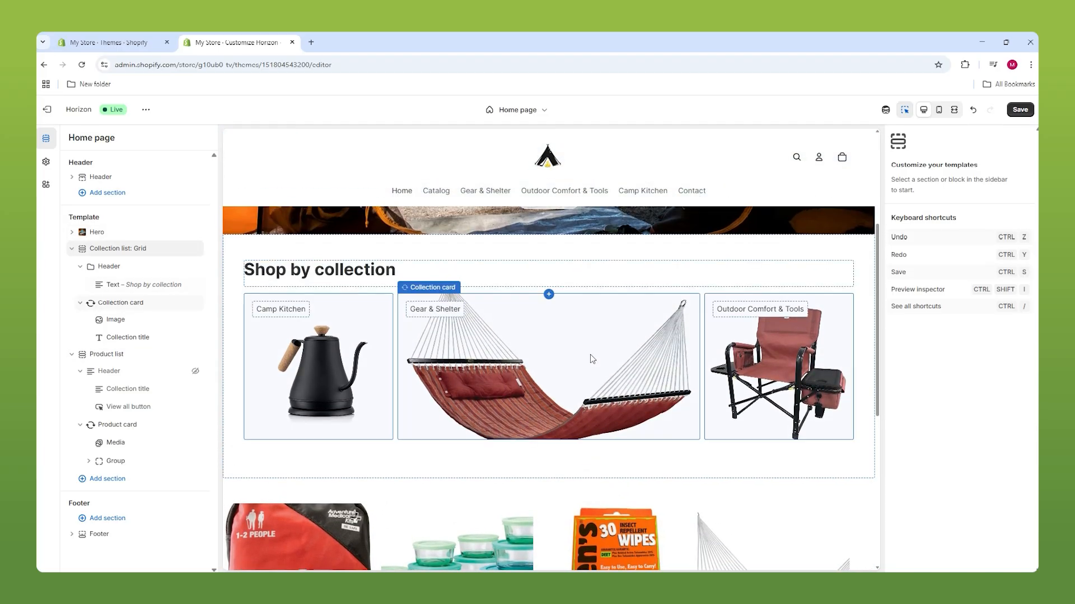
pyautogui.scroll(-2, 571, 342)
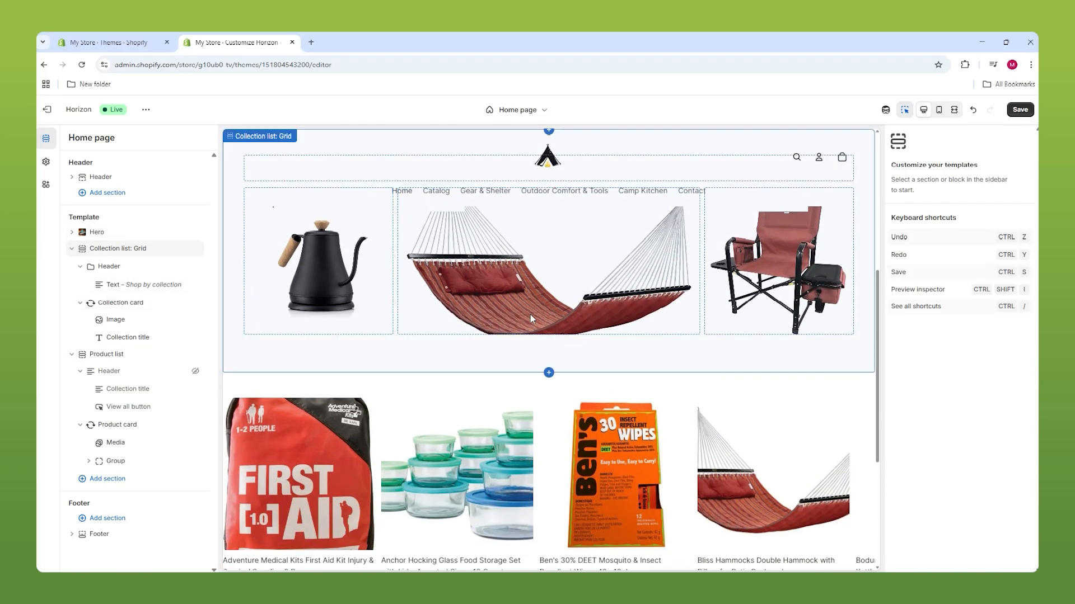
# Browse the section types that can be added below the collection list, and review the home page preview from the hero to the products.
pyautogui.click(549, 372)
pyautogui.scroll(-6, 649, 490)
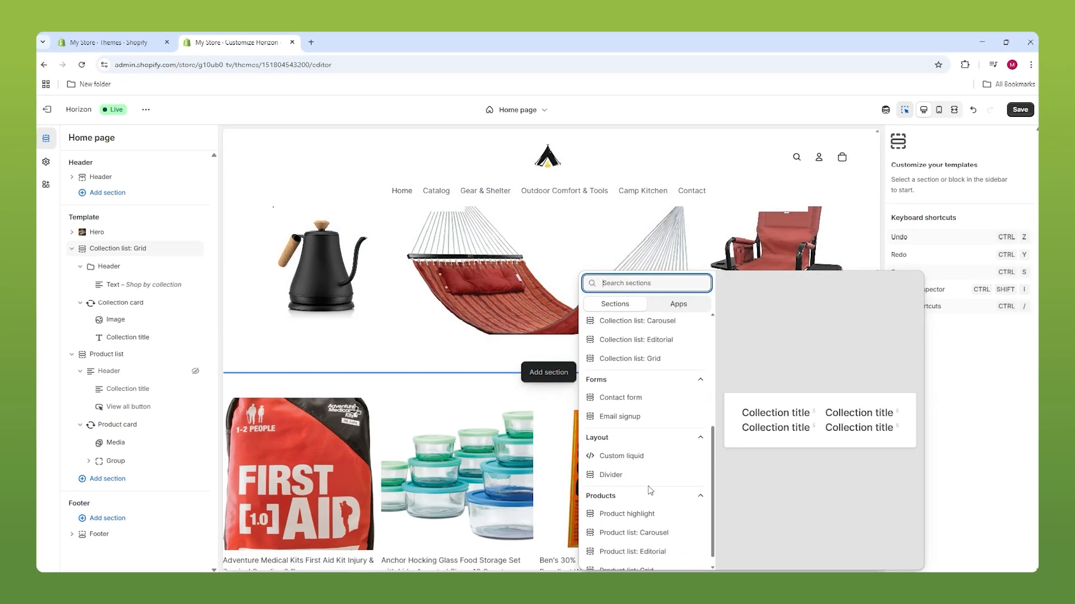
pyautogui.scroll(-3, 649, 490)
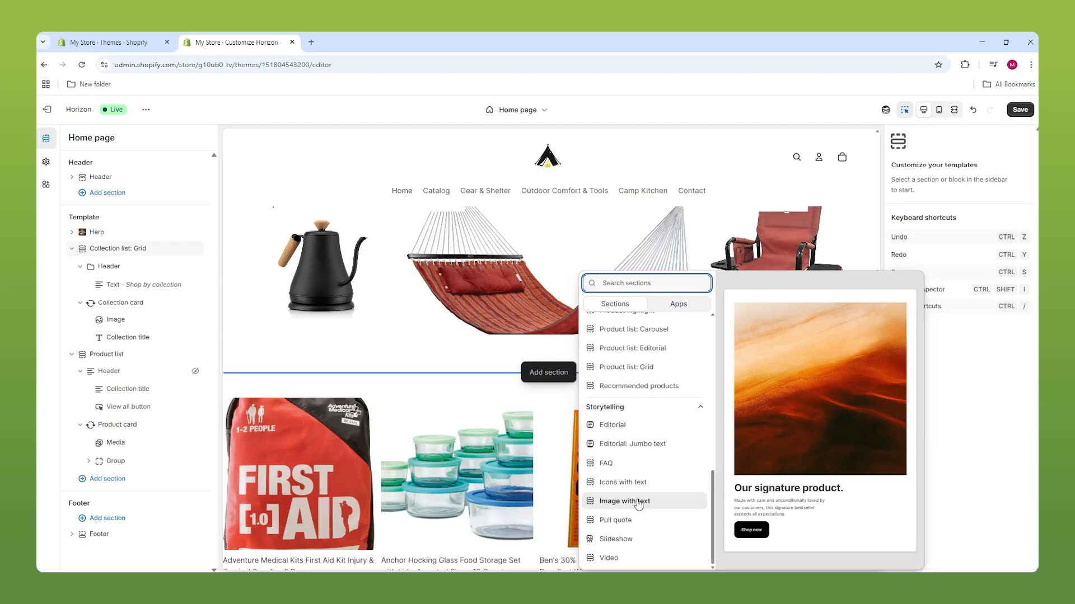
pyautogui.scroll(4, 688, 331)
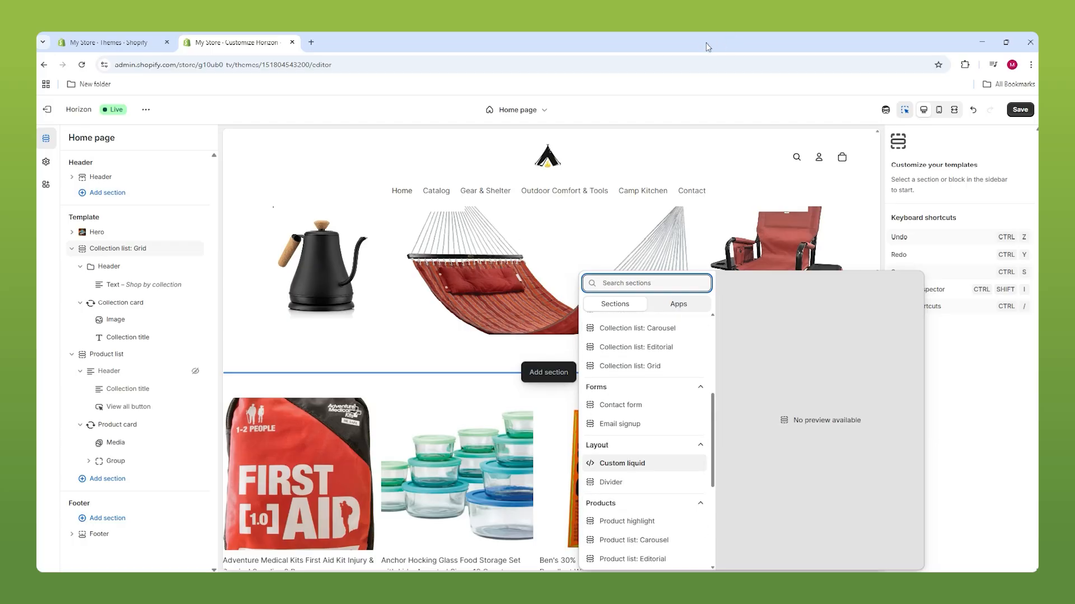
pyautogui.click(831, 164)
pyautogui.scroll(5, 692, 212)
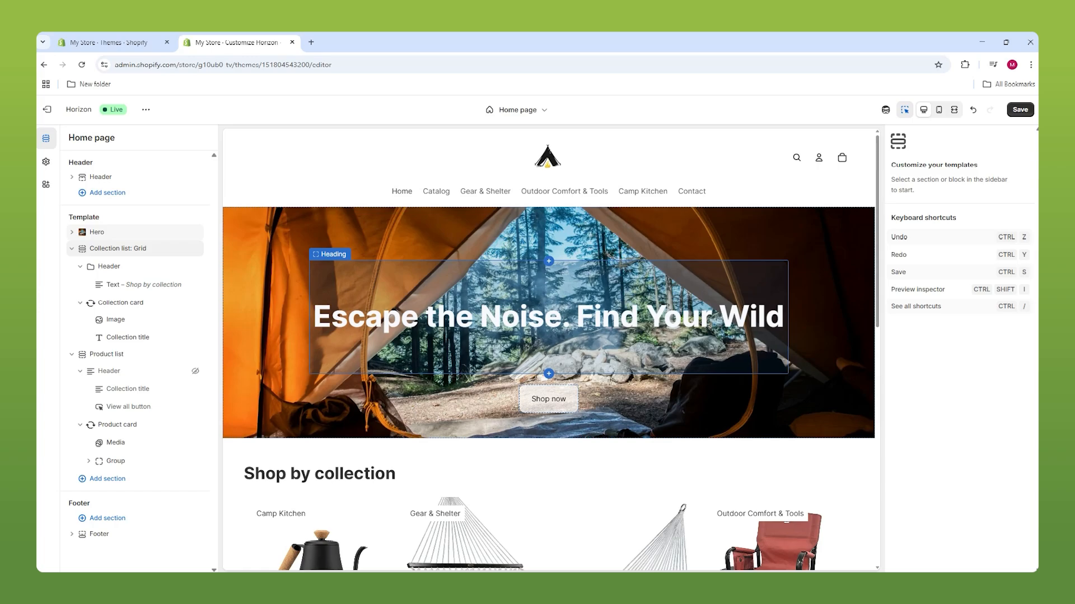
pyautogui.scroll(-5, 704, 335)
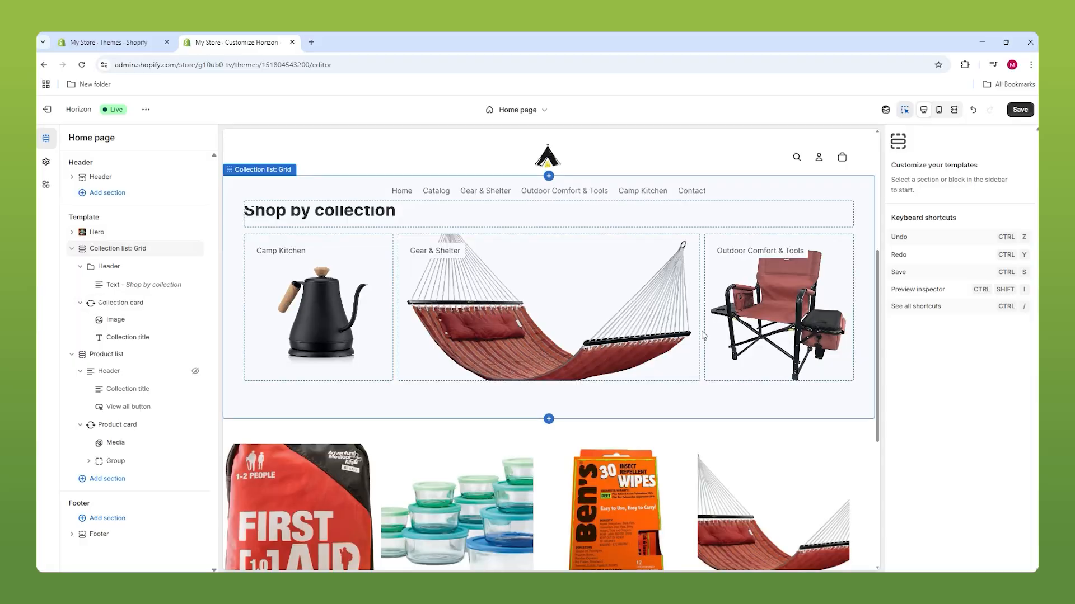
pyautogui.scroll(-3, 704, 335)
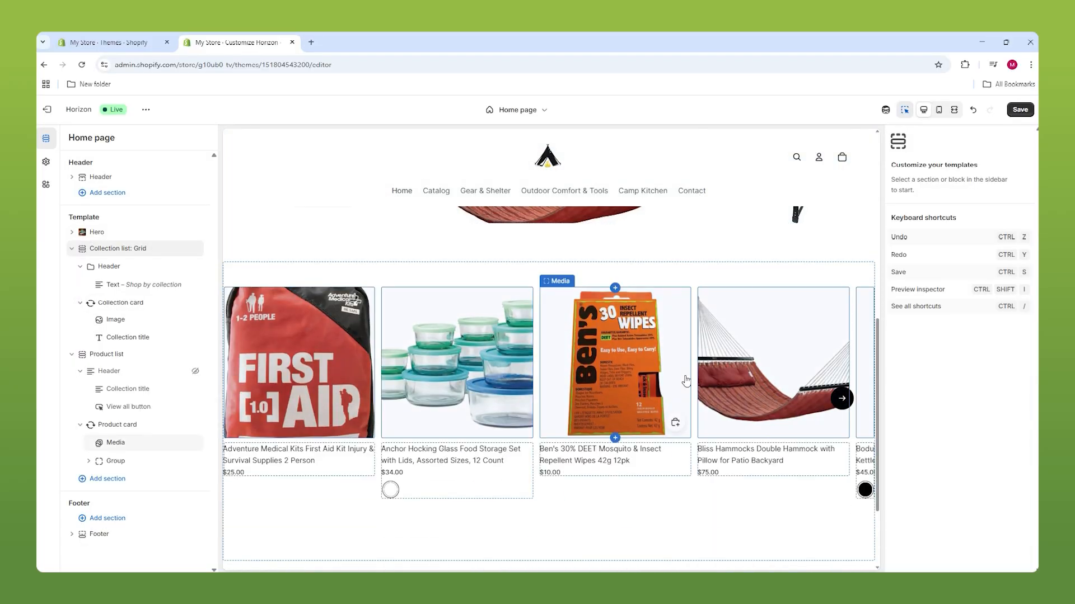
pyautogui.scroll(8, 790, 371)
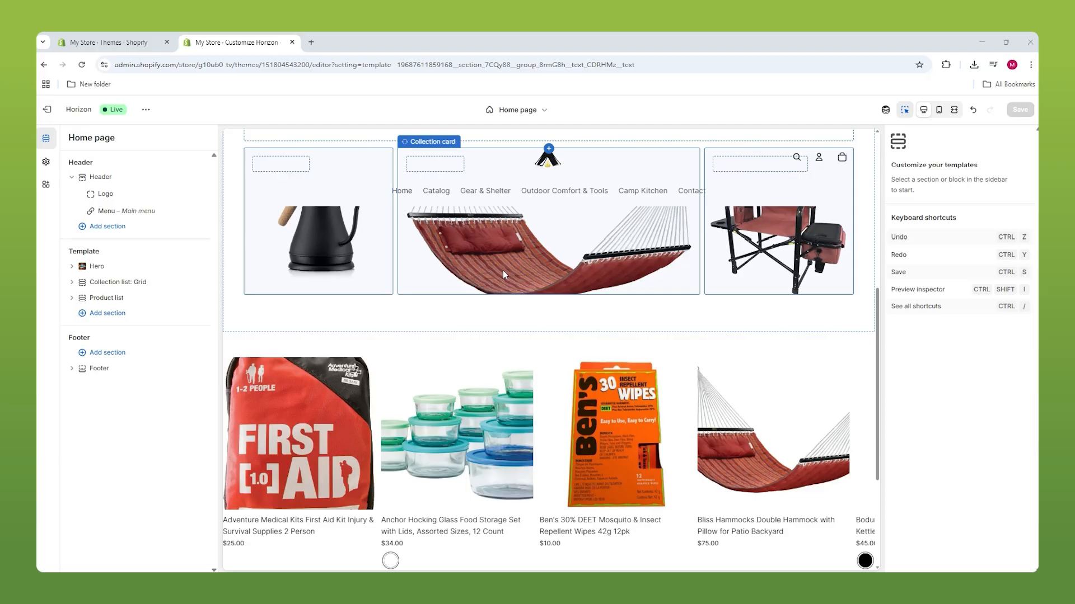
# Add a Hero section between the collection list and Product list, using the Outbound3-Season photo of the red and grey tent as its image.
pyautogui.click(548, 332)
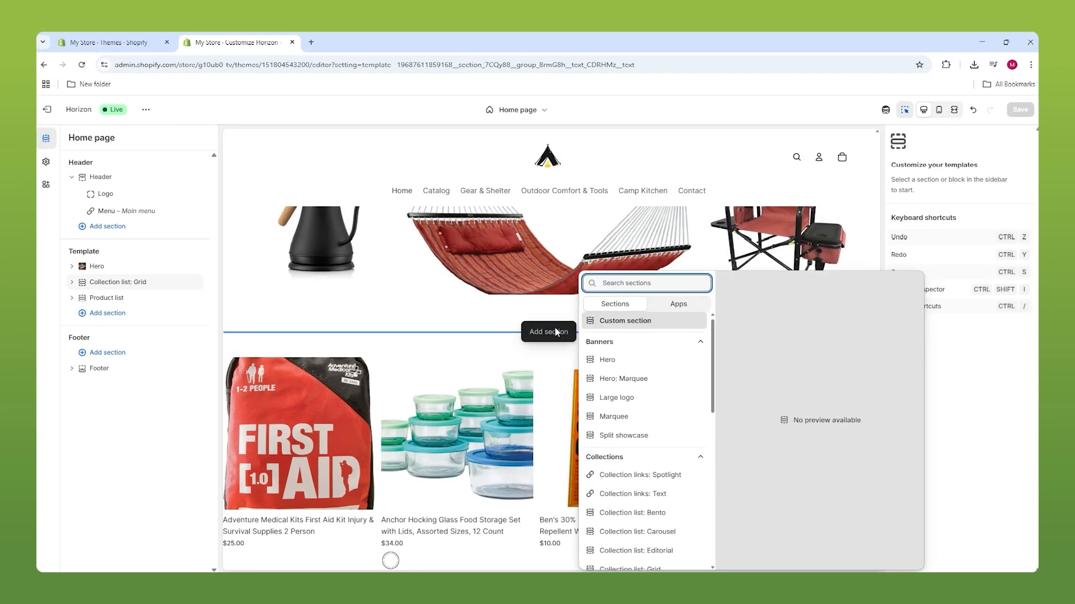
pyautogui.click(644, 361)
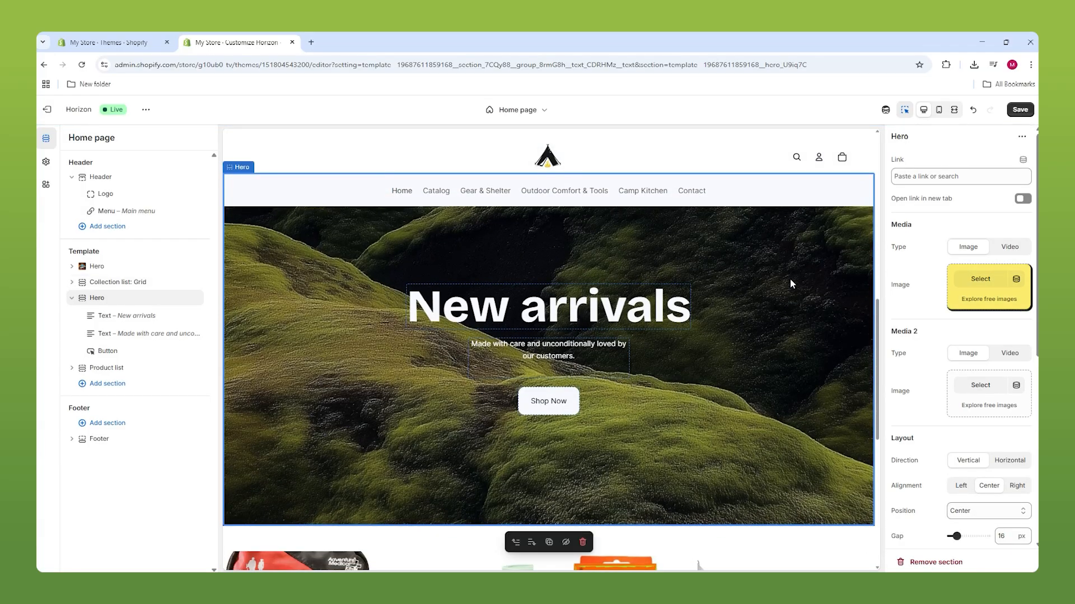
pyautogui.click(977, 278)
pyautogui.scroll(-5, 539, 342)
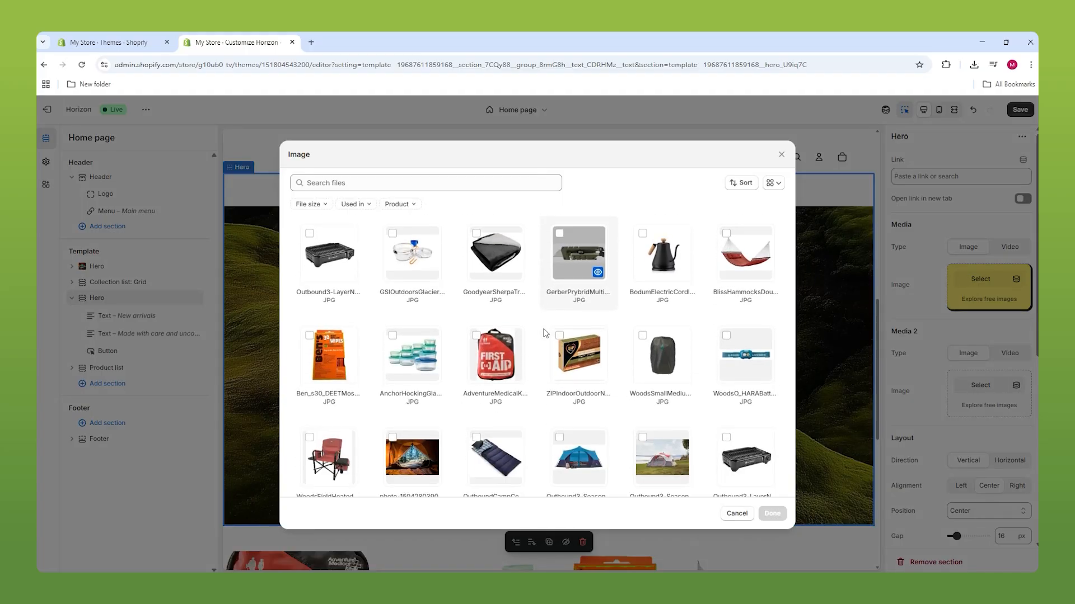
pyautogui.click(670, 399)
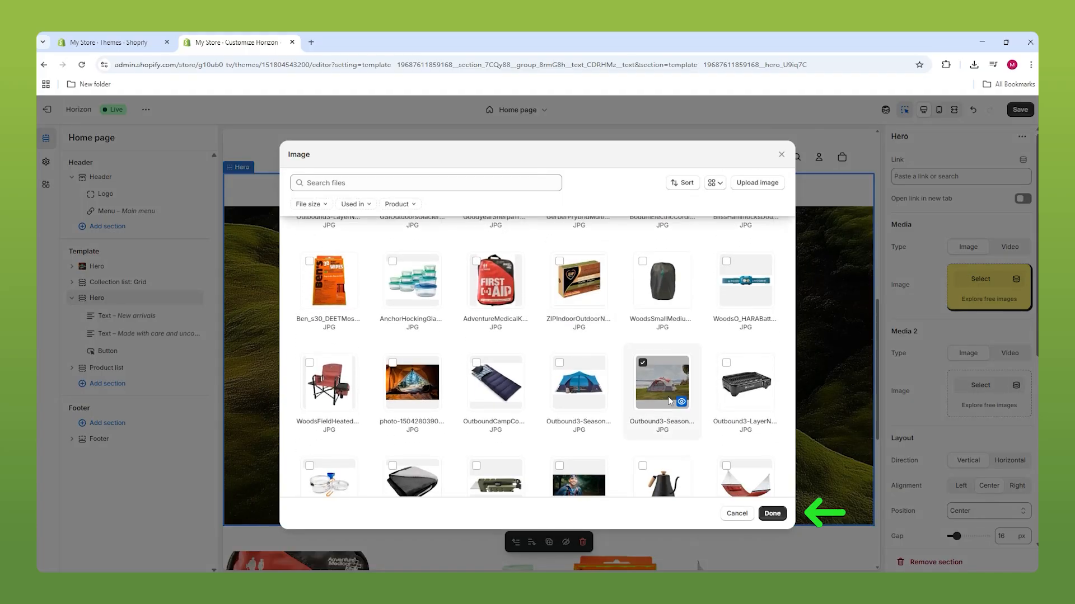
pyautogui.click(772, 514)
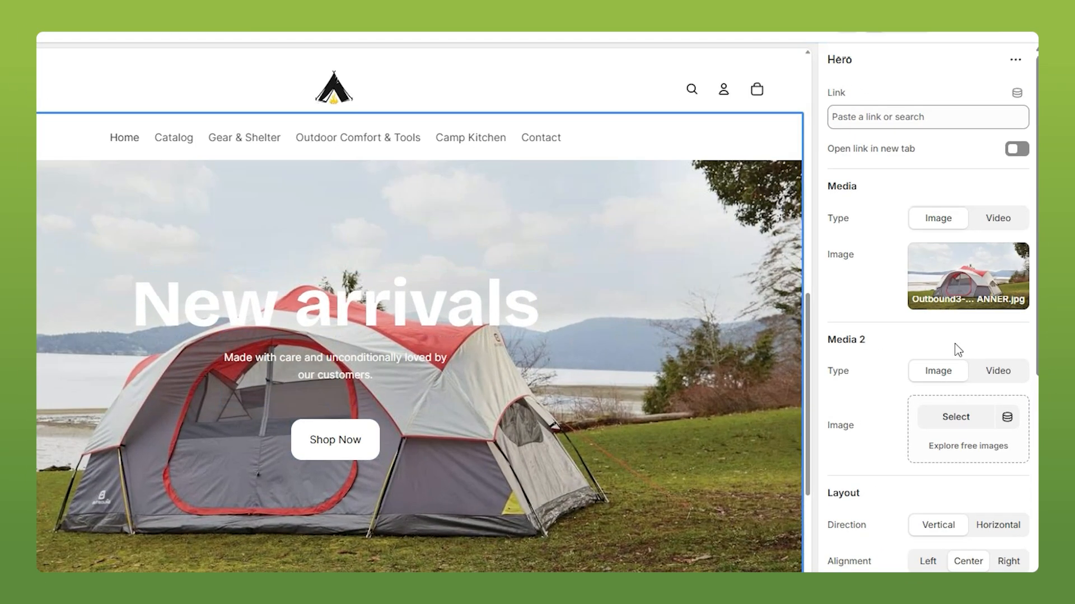
# Set the new hero's height to Medium and remove its "Made with care and unconditionally loved by our customers." text block.
pyautogui.scroll(-3, 966, 327)
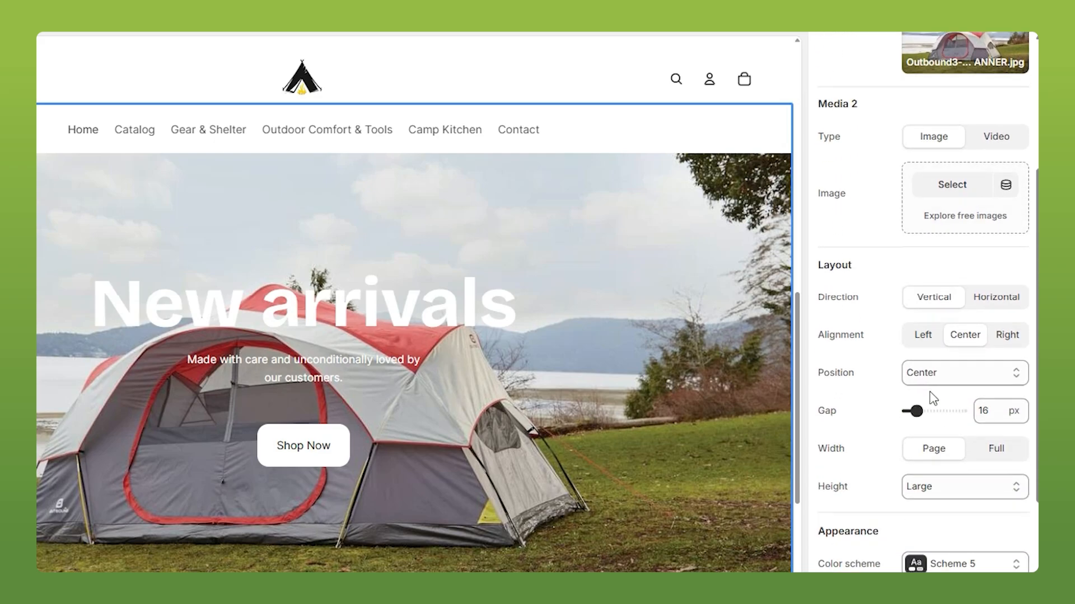
pyautogui.click(945, 487)
pyautogui.click(942, 546)
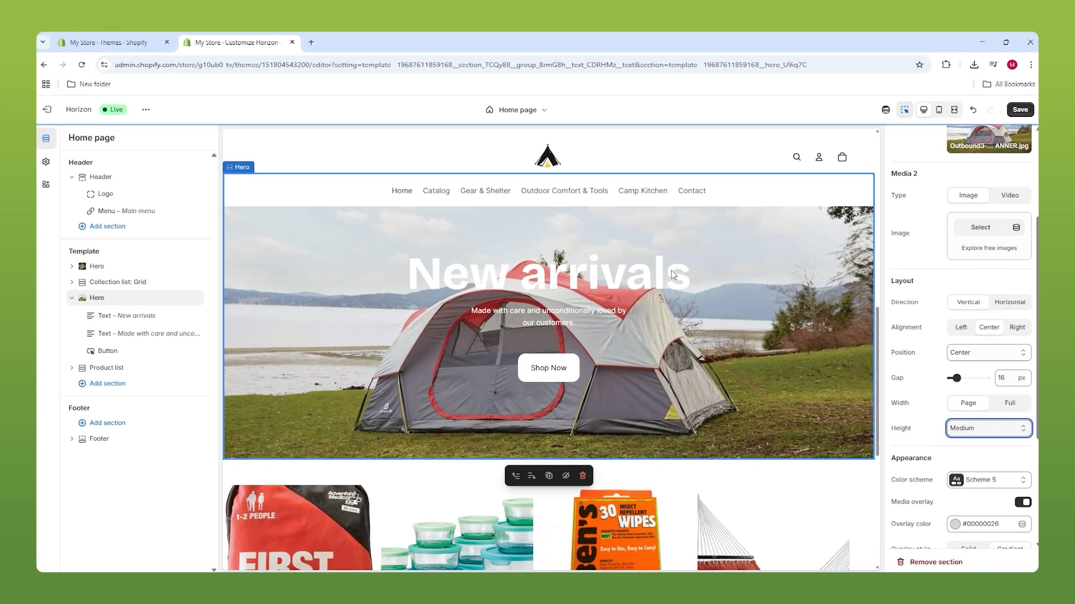
pyautogui.click(597, 340)
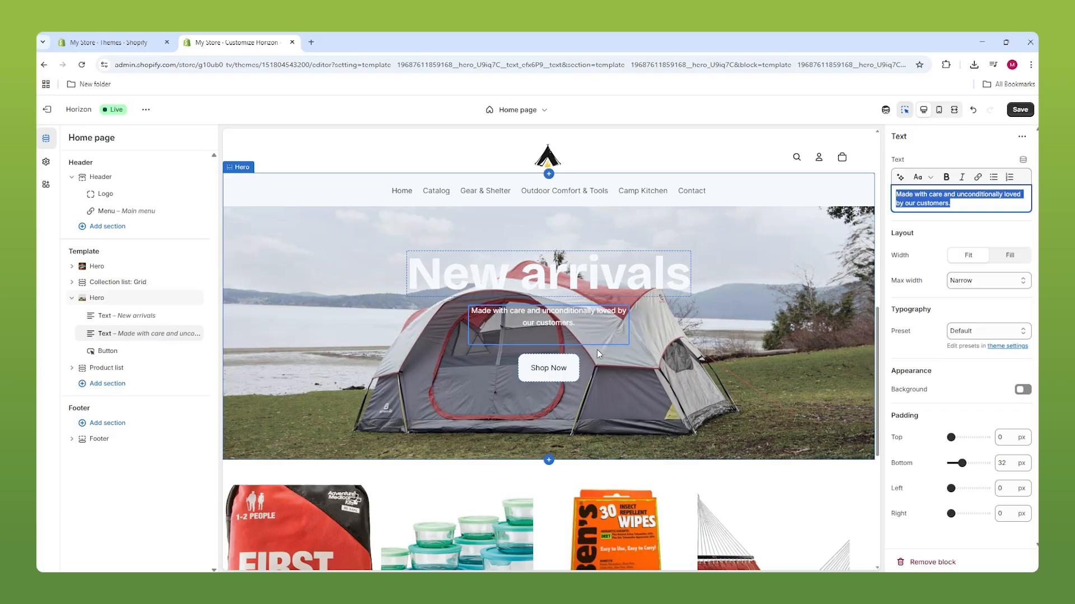
pyautogui.click(582, 365)
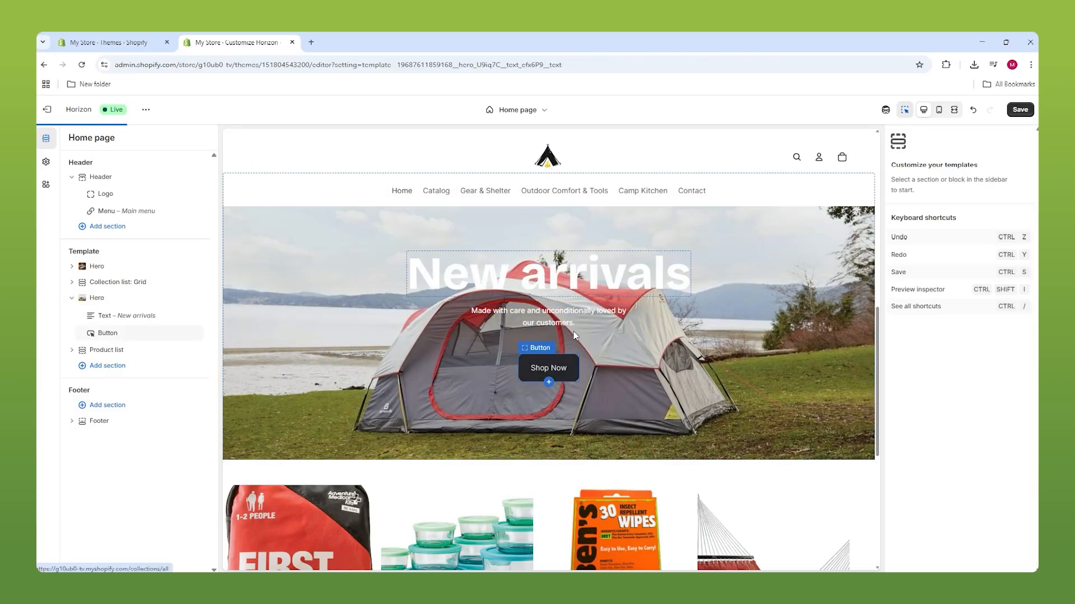
# Replace the tent hero's "New arrivals" heading with "Your Home Away From Home", use the Heading 2 preset and remove the blank line.
pyautogui.click(634, 291)
pyautogui.press('super+v')
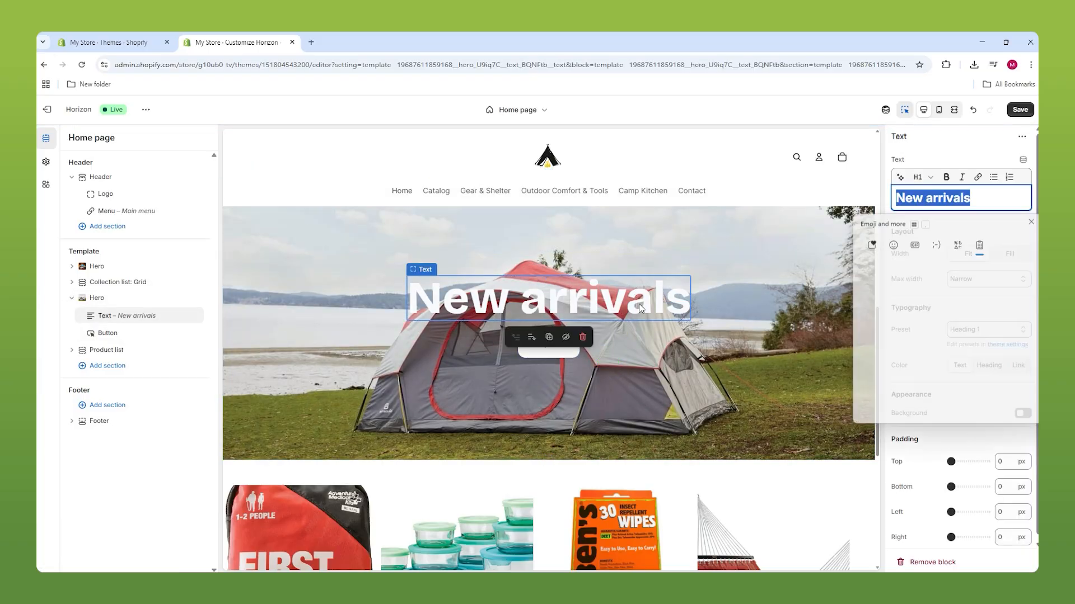
pyautogui.click(917, 348)
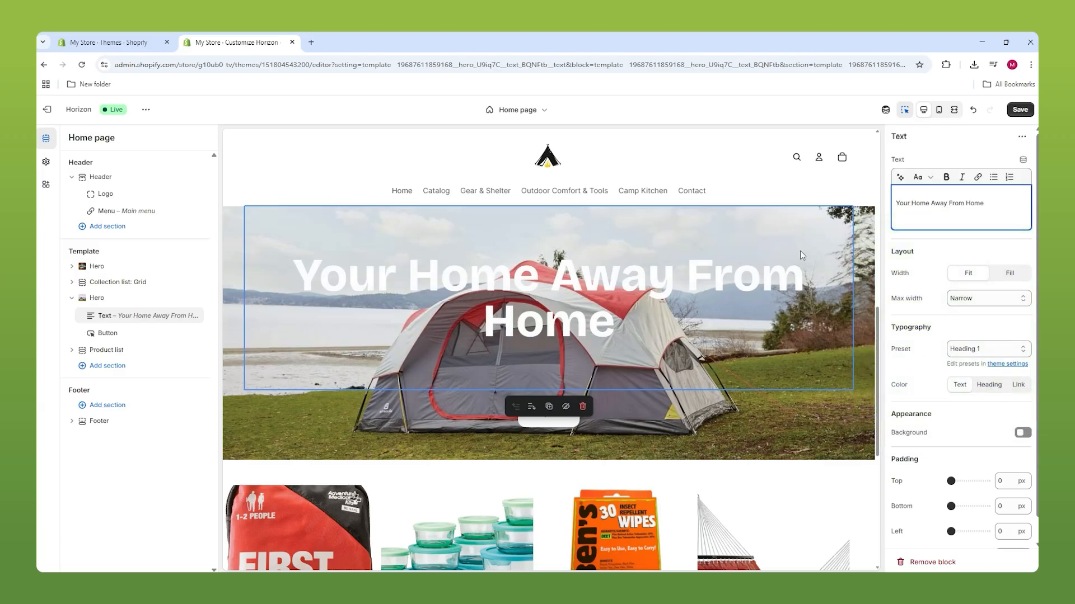
pyautogui.click(980, 350)
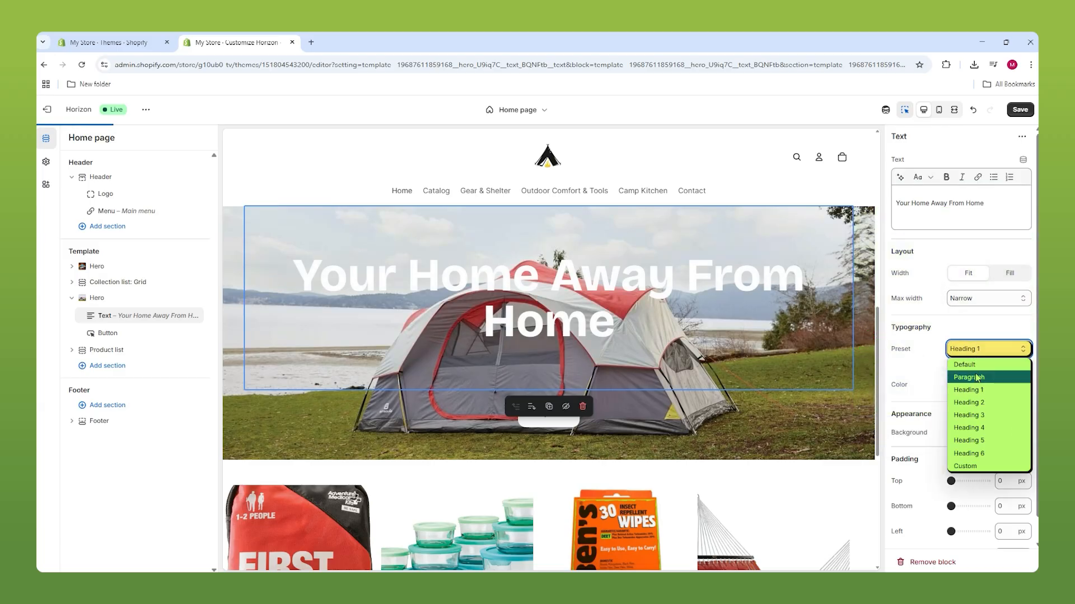
pyautogui.click(977, 401)
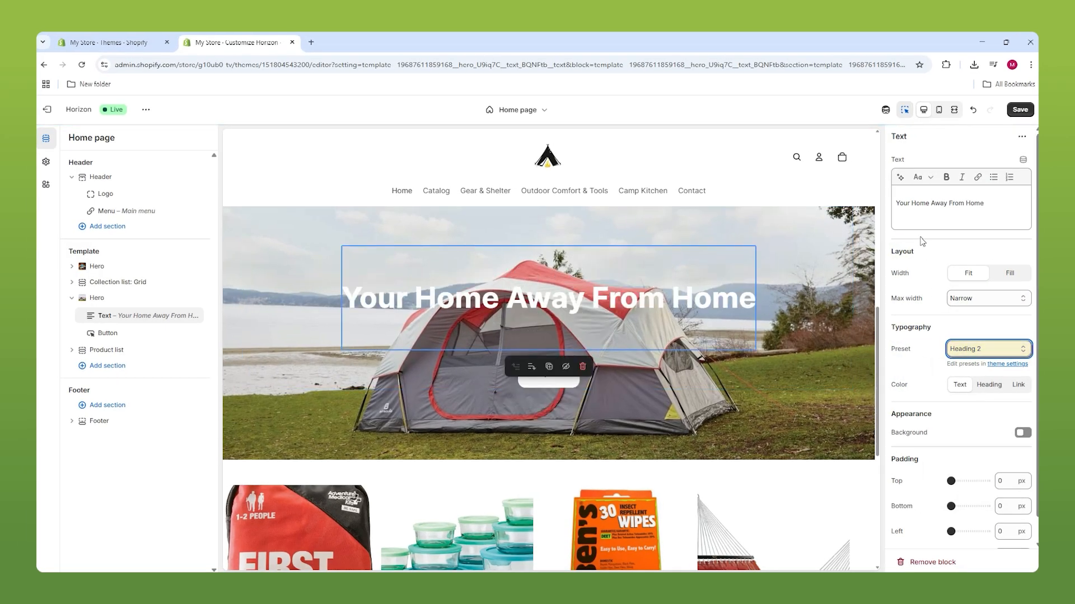
pyautogui.press('BackSpace')
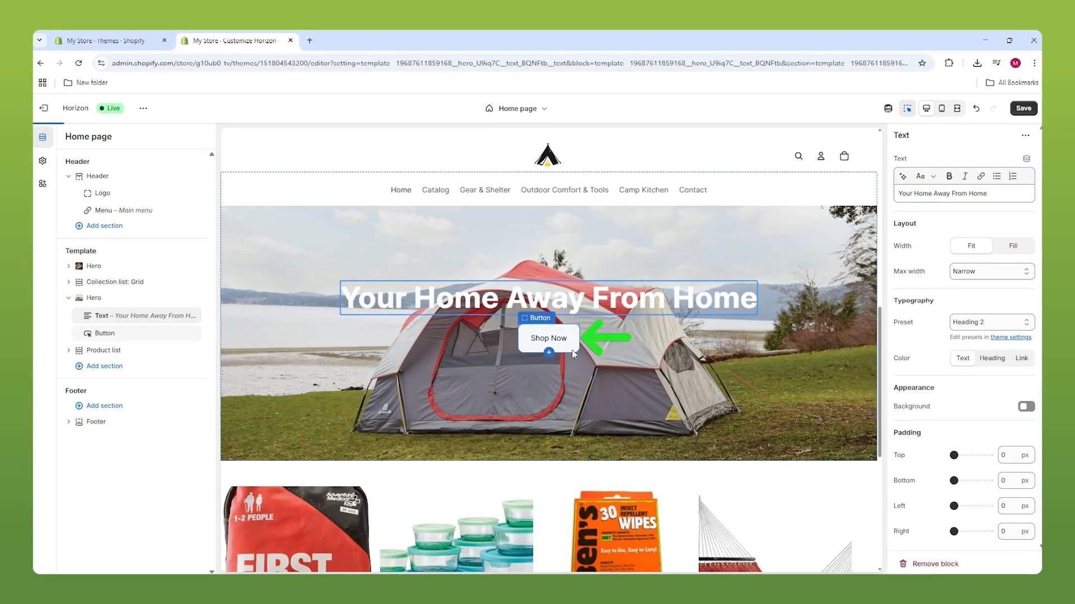
# Link the tent hero's Shop Now button to the Outbound 3-Season, 8-Person 2-Room tent product.
pyautogui.click(572, 354)
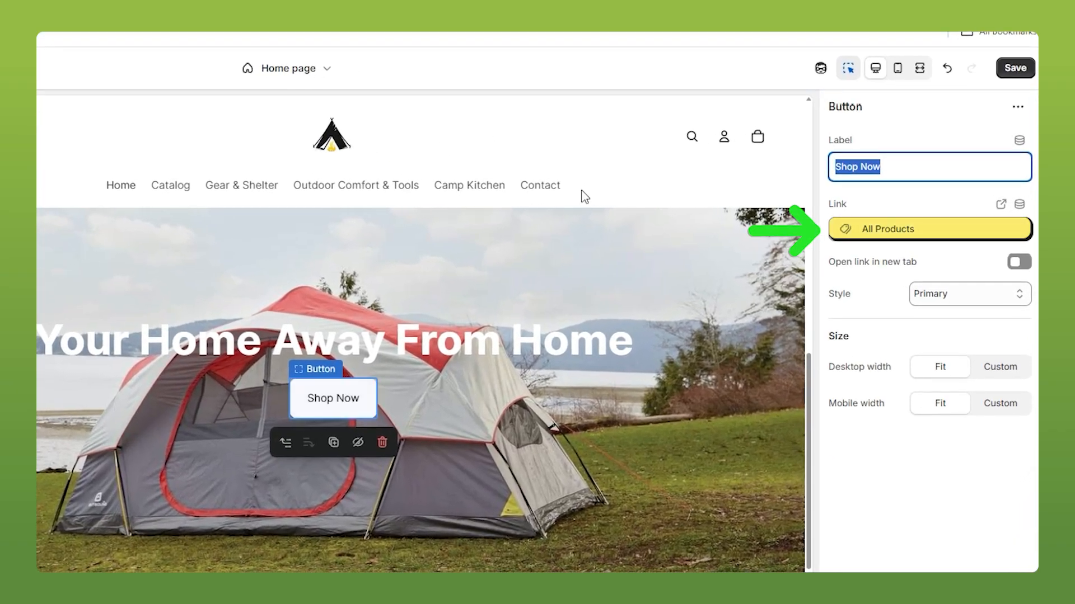
pyautogui.click(883, 226)
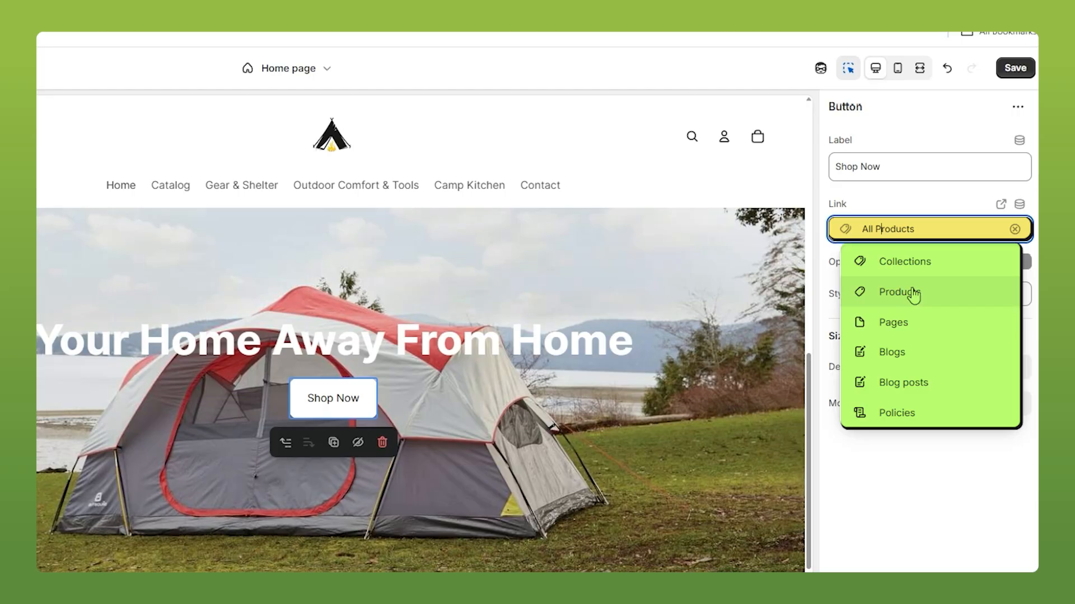
pyautogui.click(892, 293)
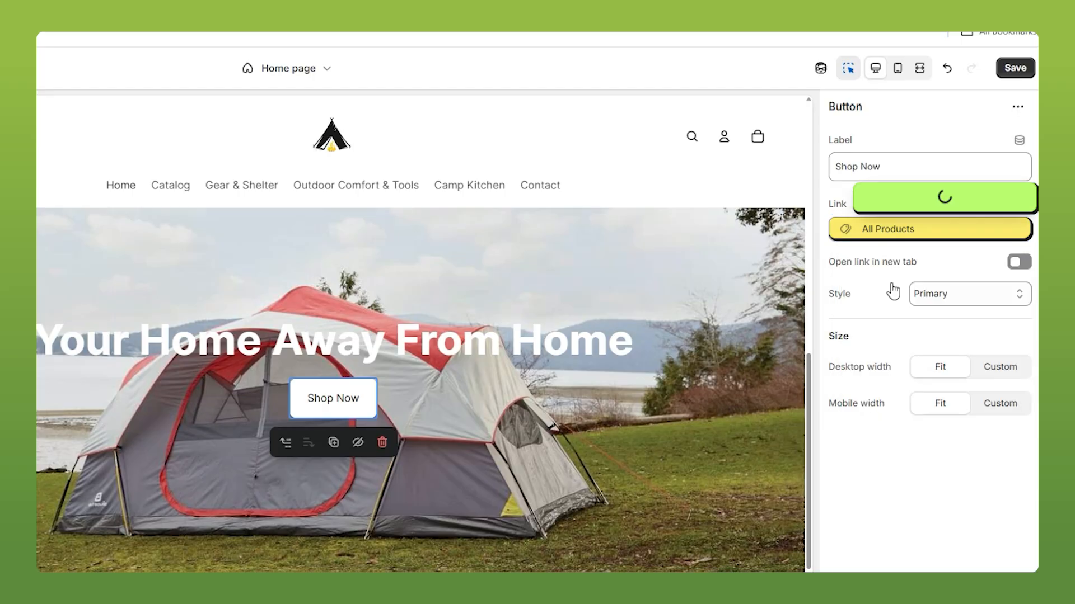
pyautogui.scroll(-3, 906, 386)
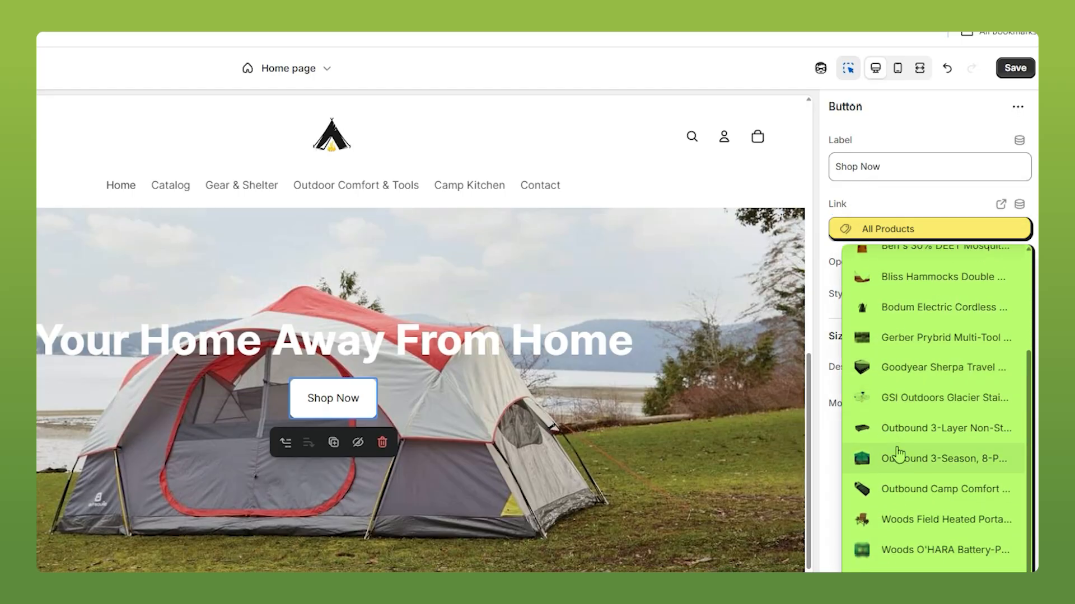
pyautogui.click(895, 460)
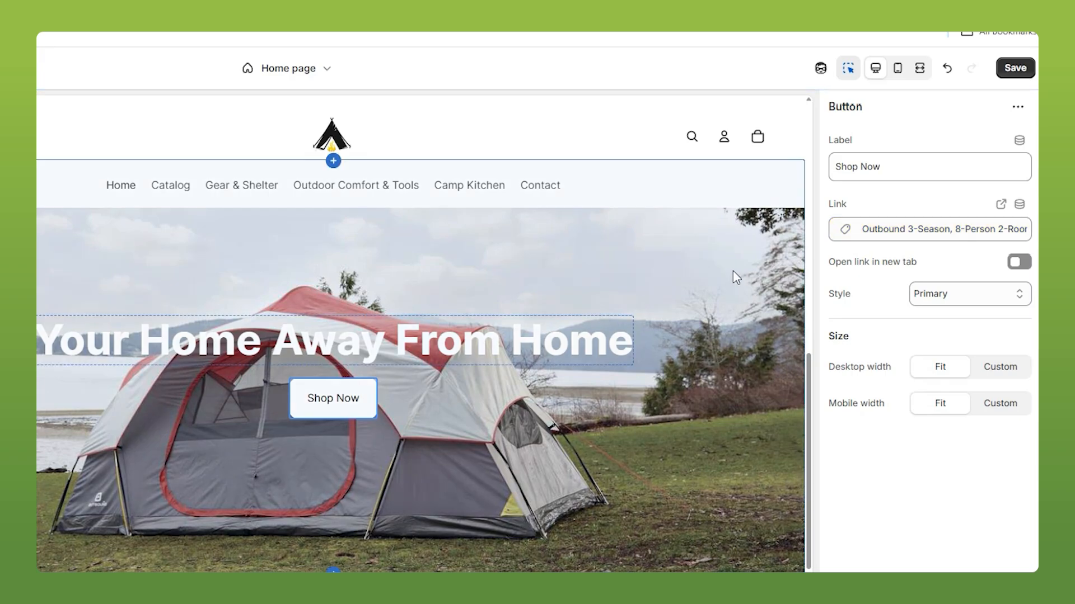
# Change the tent hero's button label to "Check It Out" and save the home page.
pyautogui.tripleClick(864, 178)
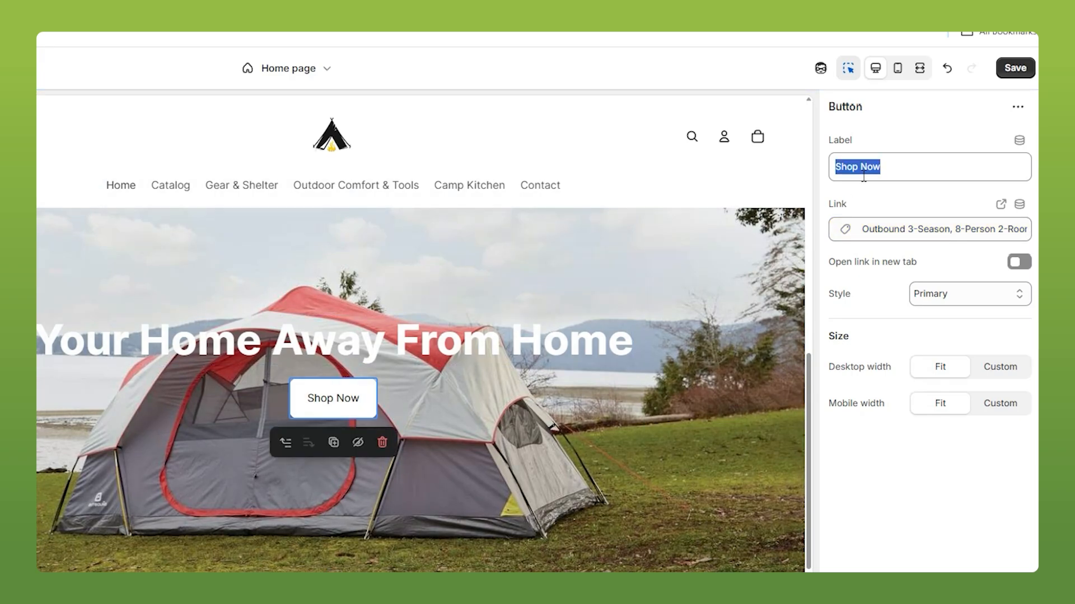
pyautogui.write('Check It Out')
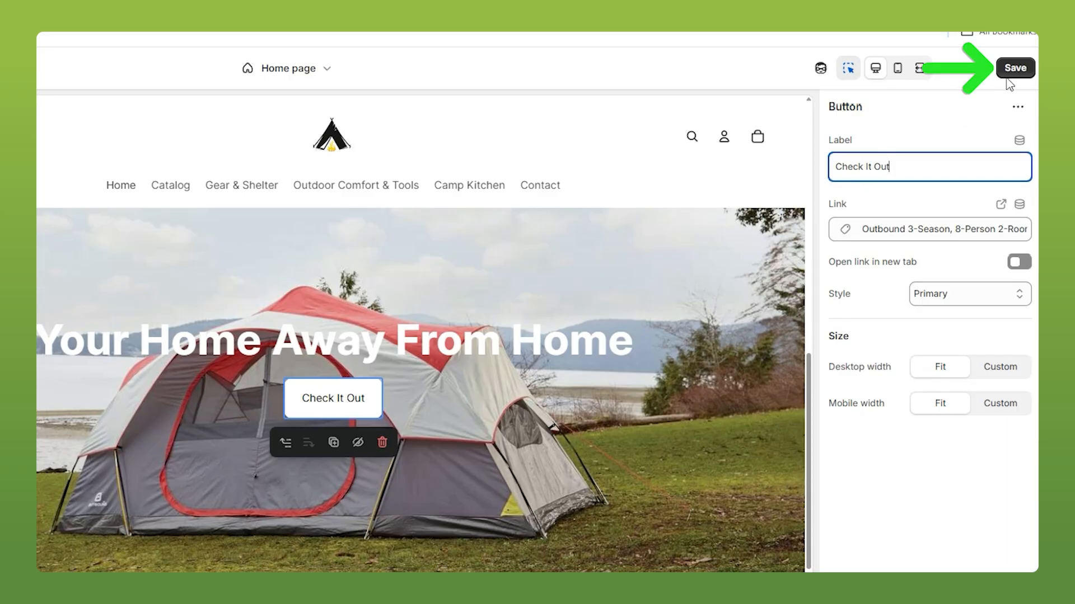
pyautogui.click(1011, 70)
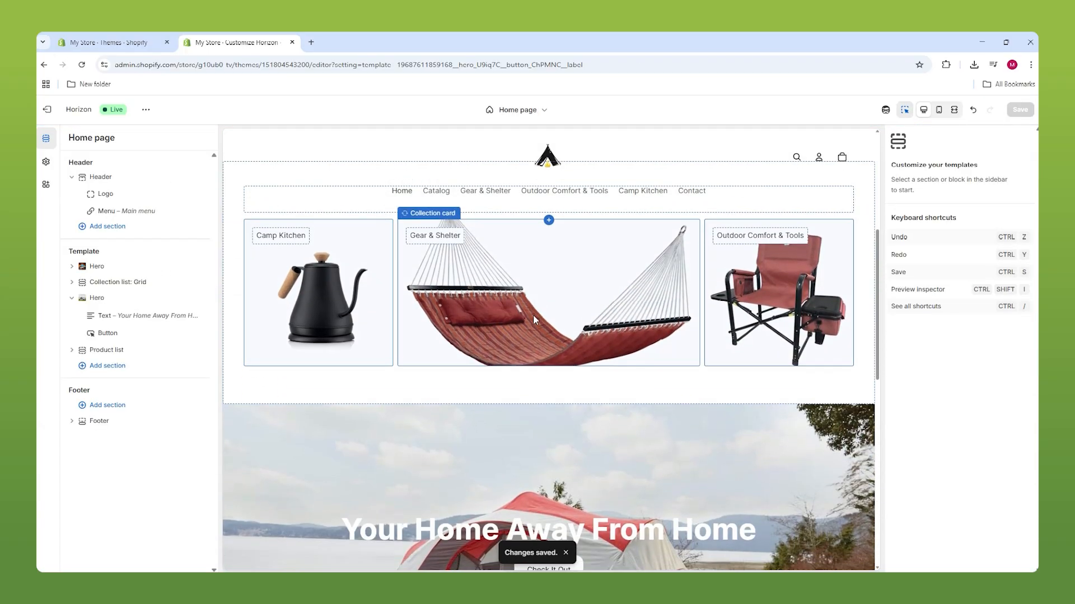
# Add an Image with text section between the tent hero and the Product list.
pyautogui.scroll(-4, 533, 315)
pyautogui.click(549, 497)
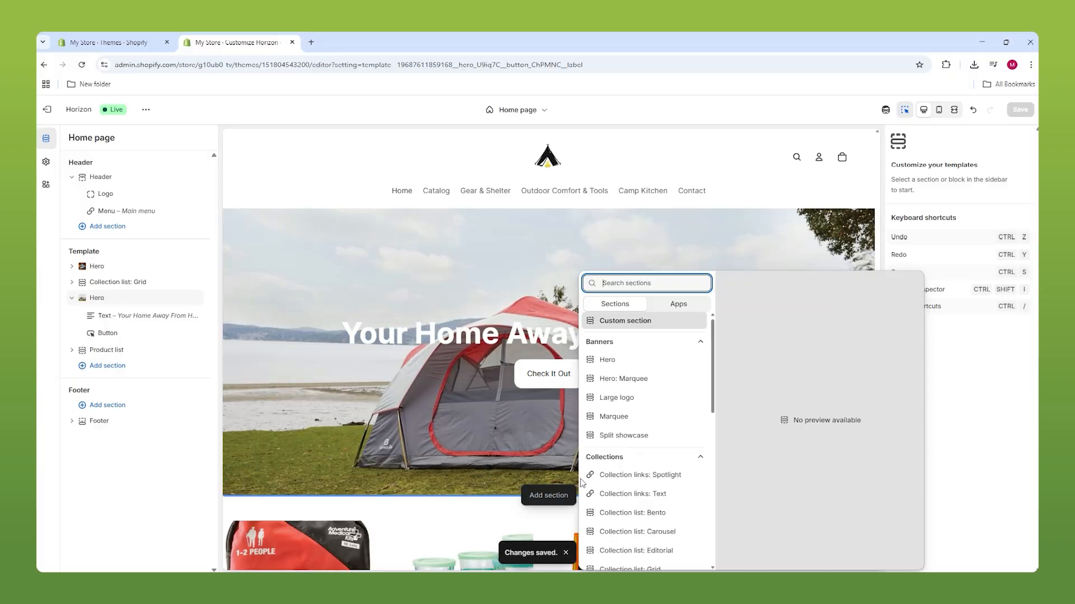
pyautogui.scroll(-4, 632, 386)
pyautogui.scroll(-4, 632, 387)
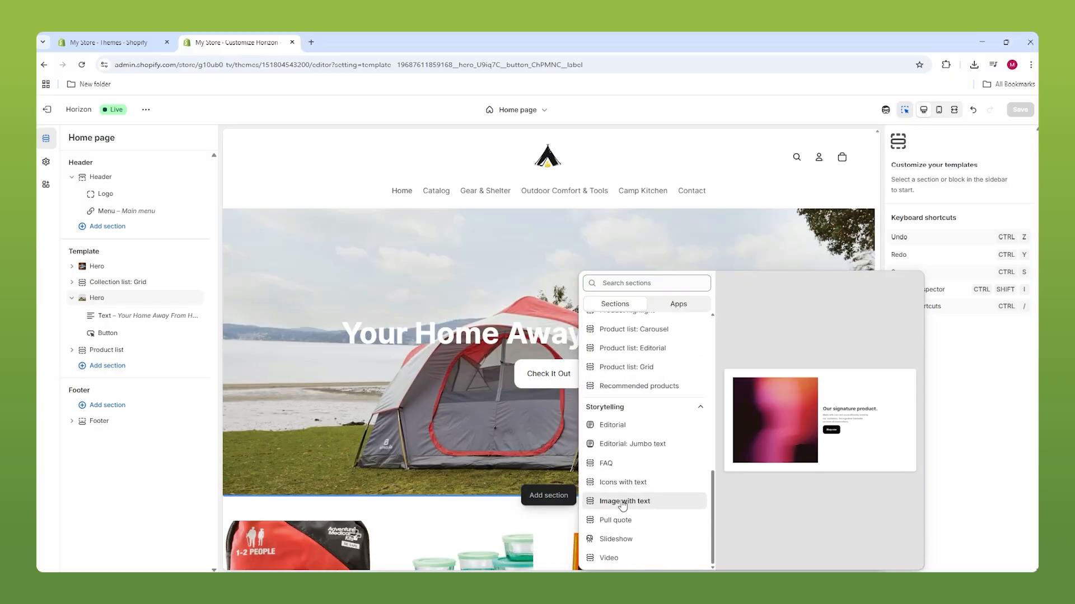
pyautogui.click(623, 502)
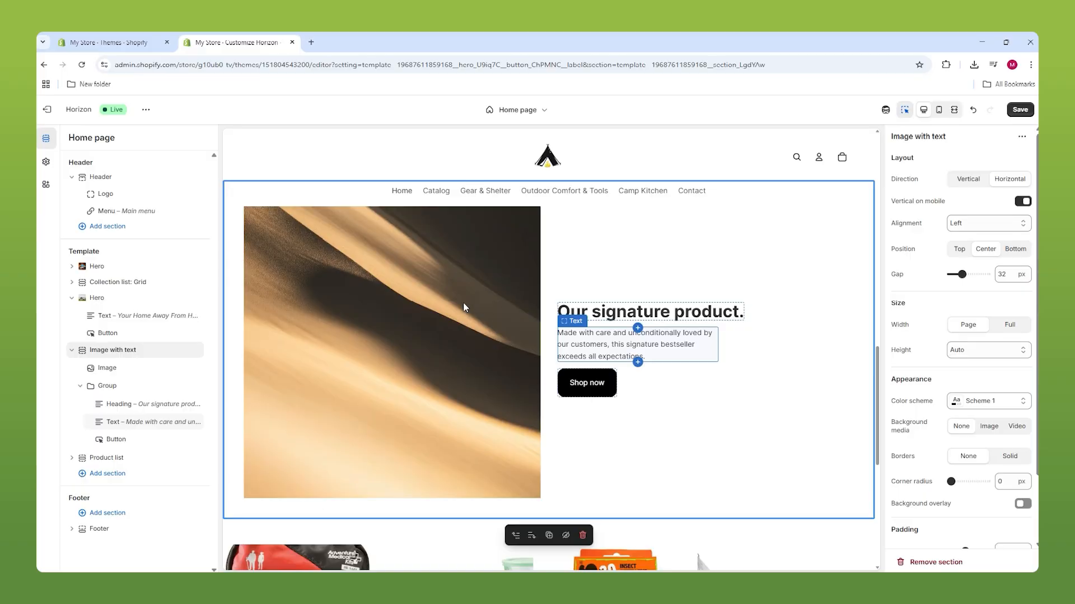
# Use the existing Outbound3-Season picture of the blue tent as the image of the Image with text section.
pyautogui.click(462, 307)
pyautogui.click(980, 167)
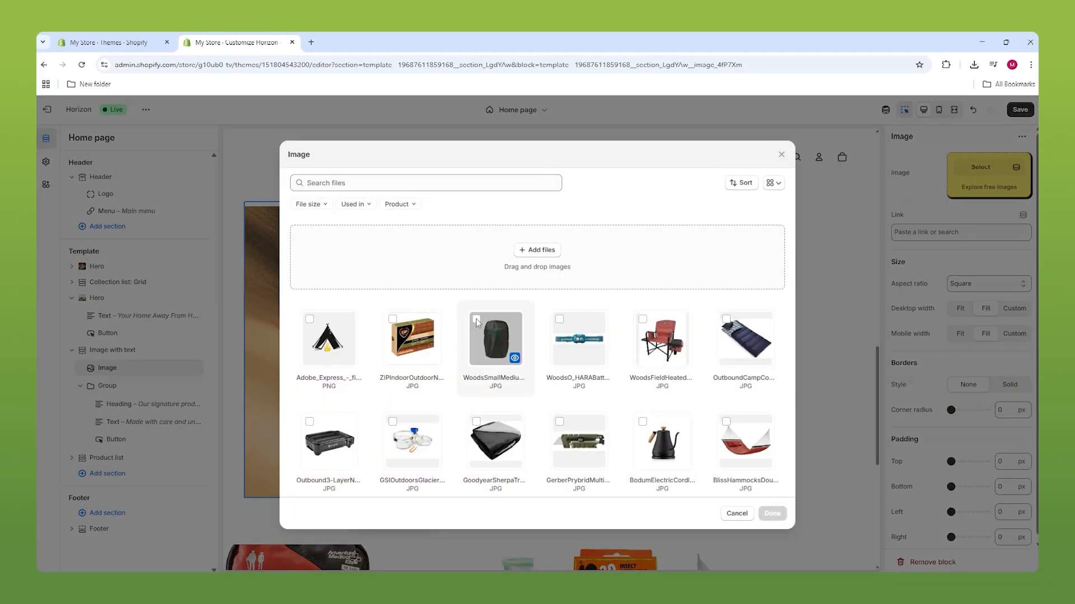
pyautogui.scroll(-4, 585, 336)
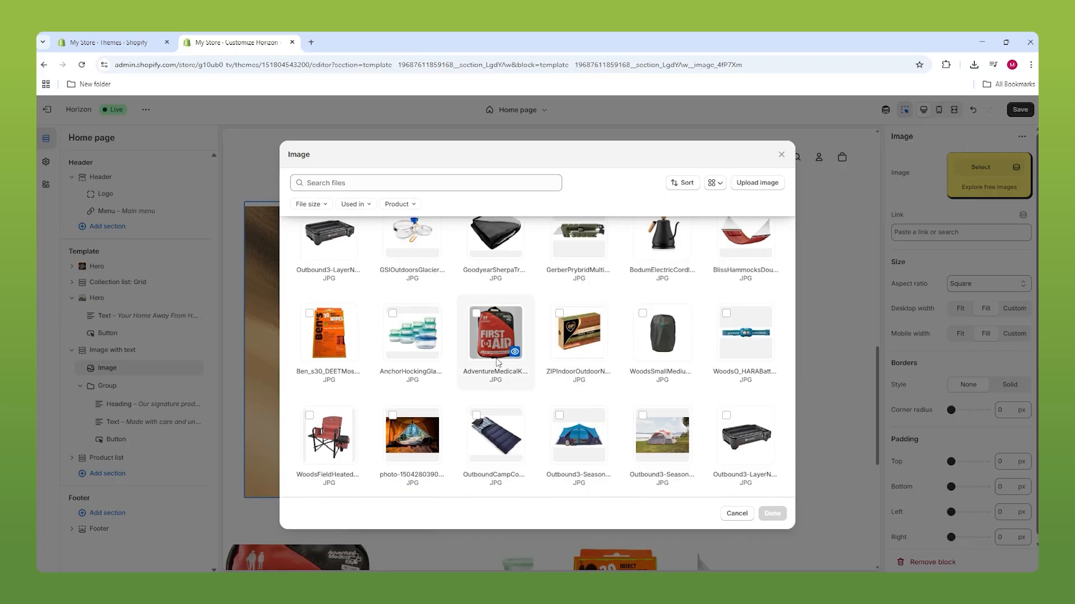
pyautogui.scroll(1, 496, 359)
pyautogui.scroll(-4, 493, 358)
pyautogui.click(568, 284)
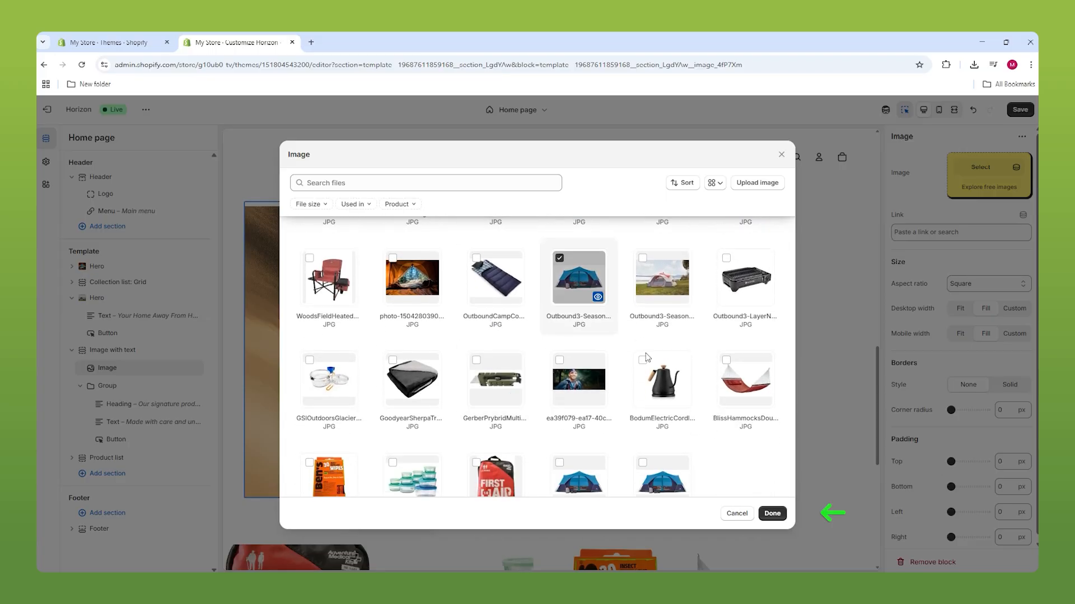
pyautogui.click(771, 513)
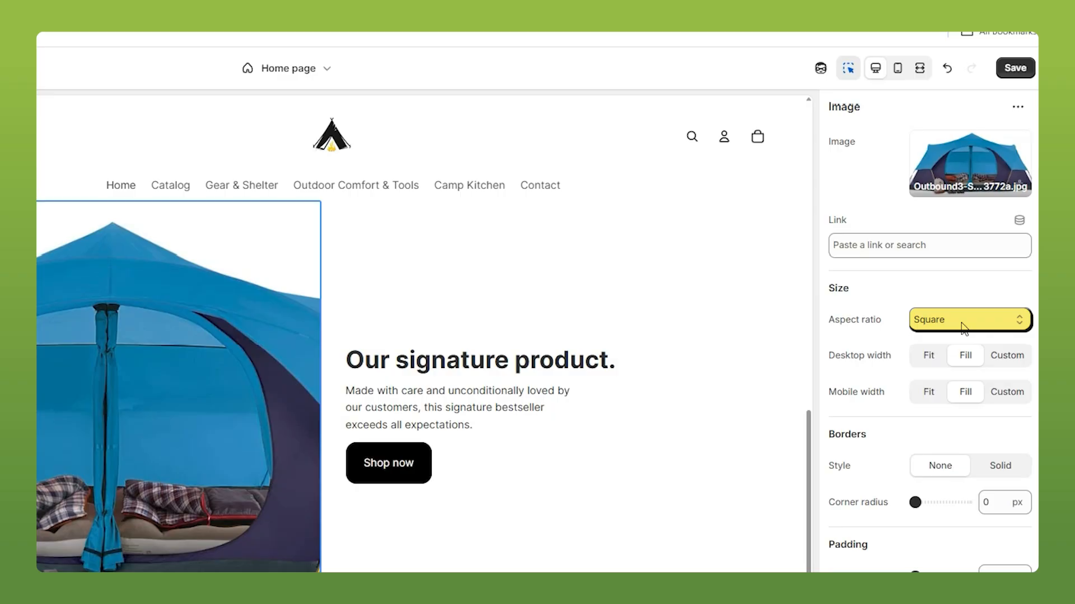
# Try the Portrait aspect ratio on the blue tent image, and set it to Landscape instead.
pyautogui.click(964, 328)
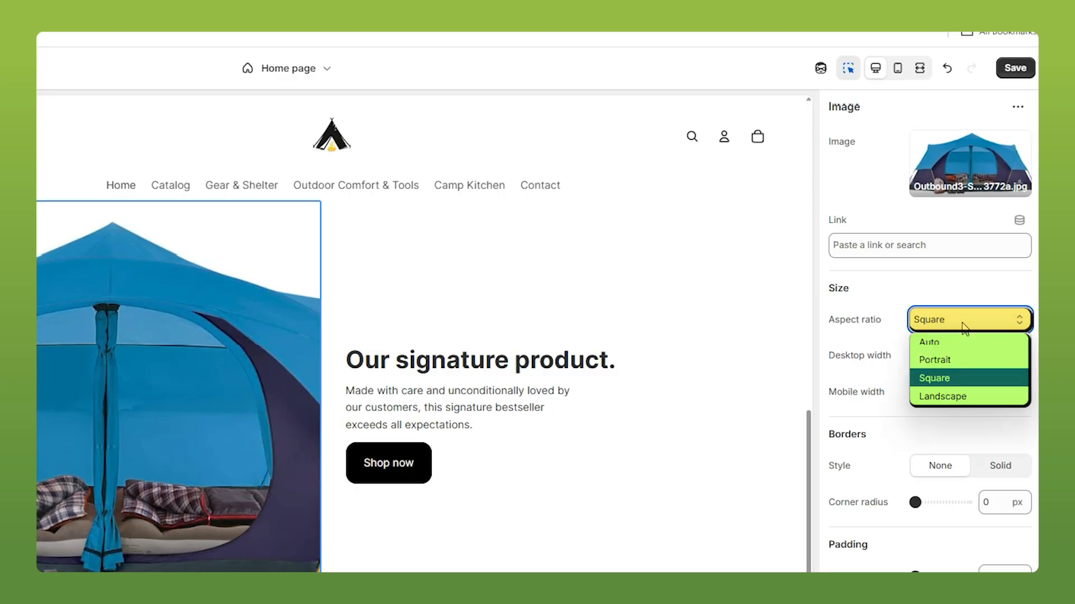
pyautogui.click(945, 364)
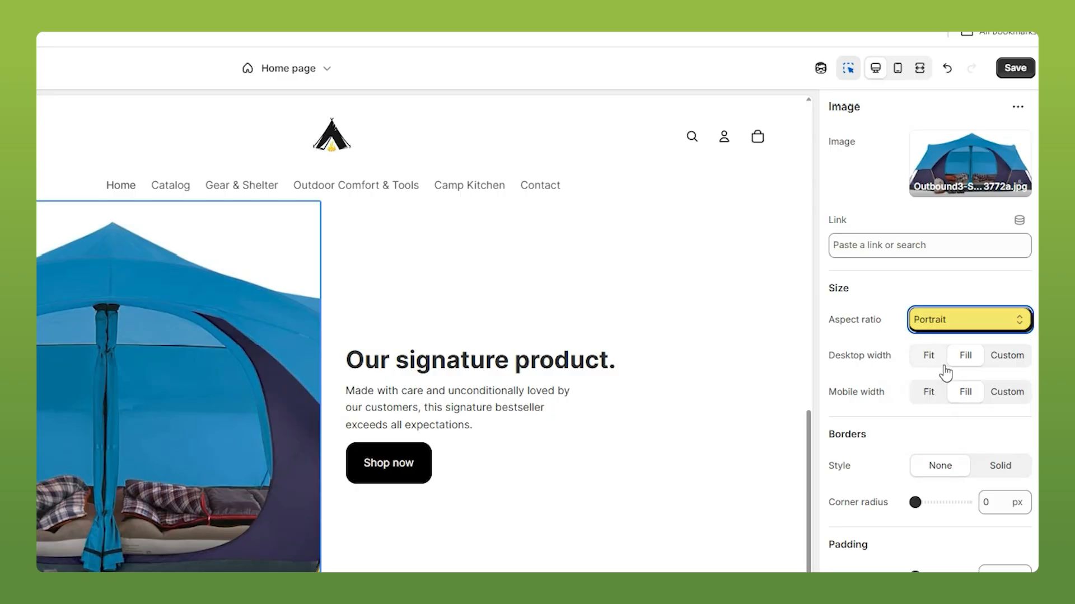
pyautogui.click(952, 323)
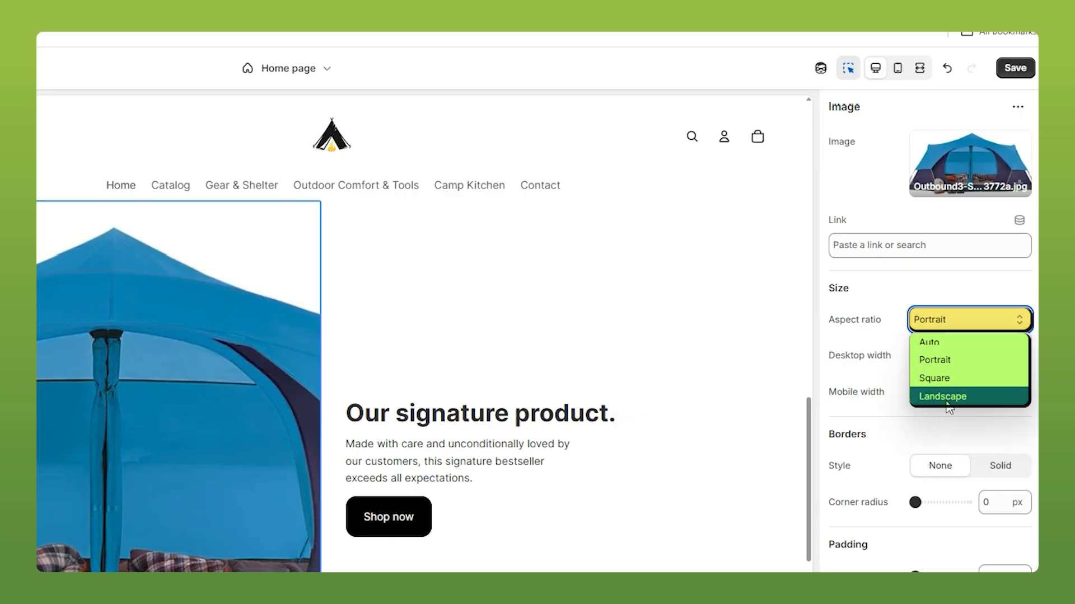
pyautogui.click(945, 397)
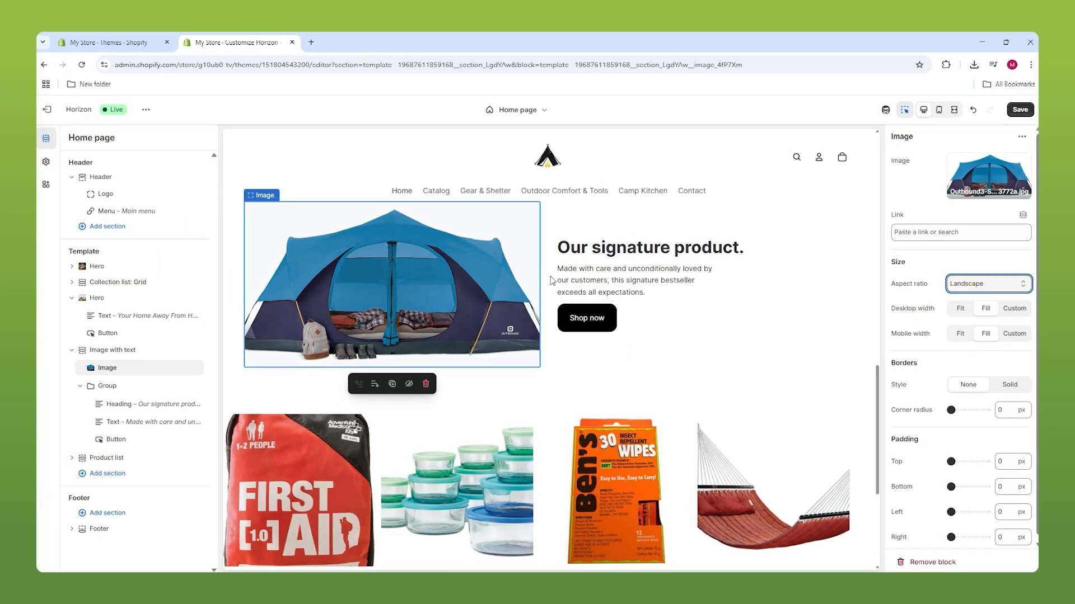
# Replace the paragraph beside the blue tent with the copied Outbound 3-Season, 8-Person 2-Room tent description, and remove the extra blank lines.
pyautogui.scroll(1, 550, 280)
pyautogui.click(633, 330)
pyautogui.tripleClick(941, 216)
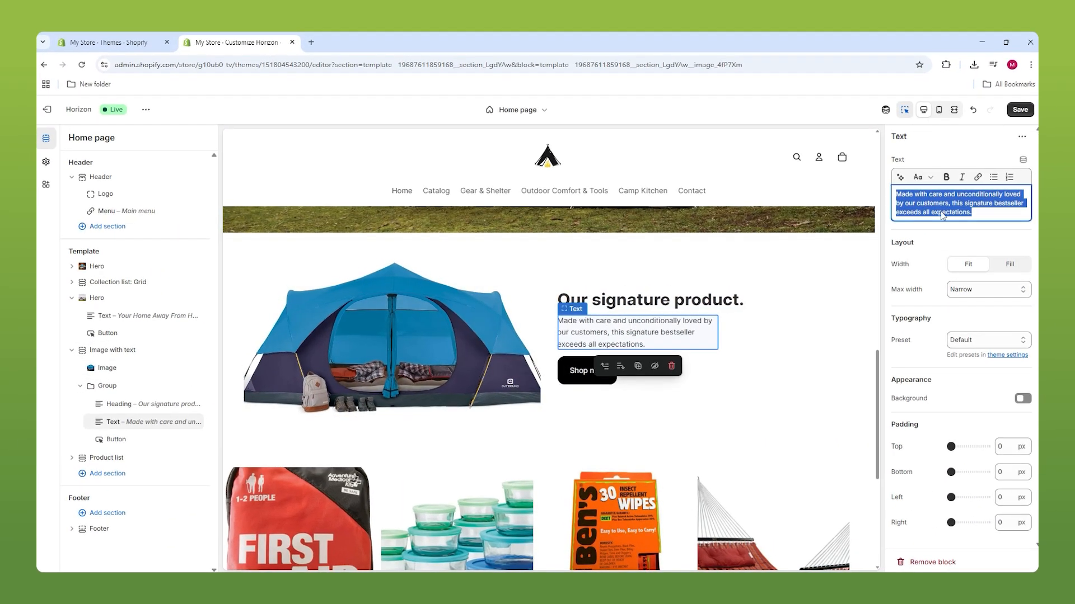
pyautogui.press('super+v')
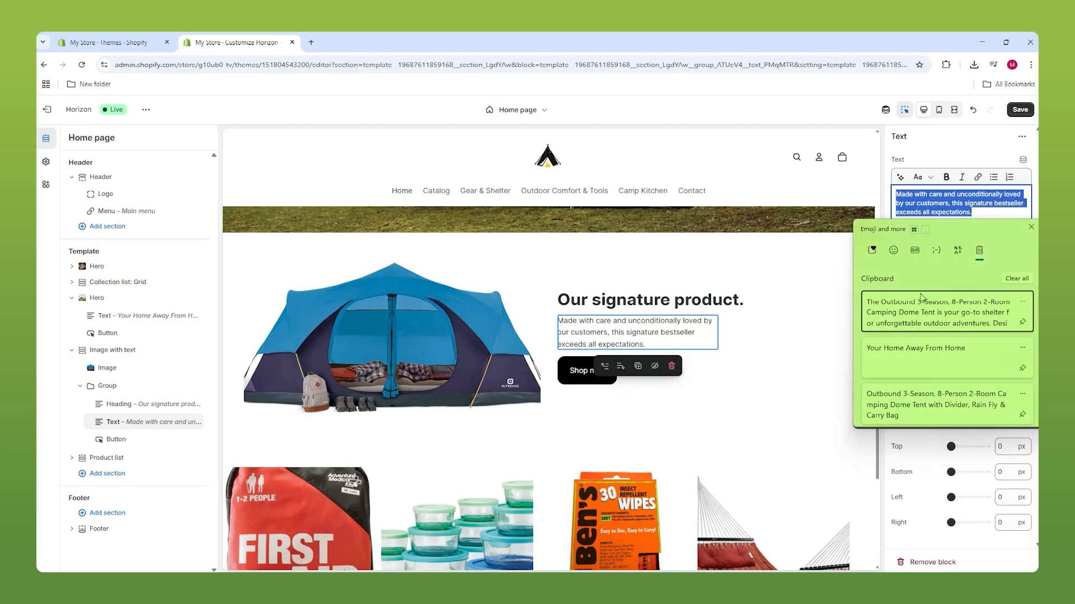
pyautogui.press('Return')
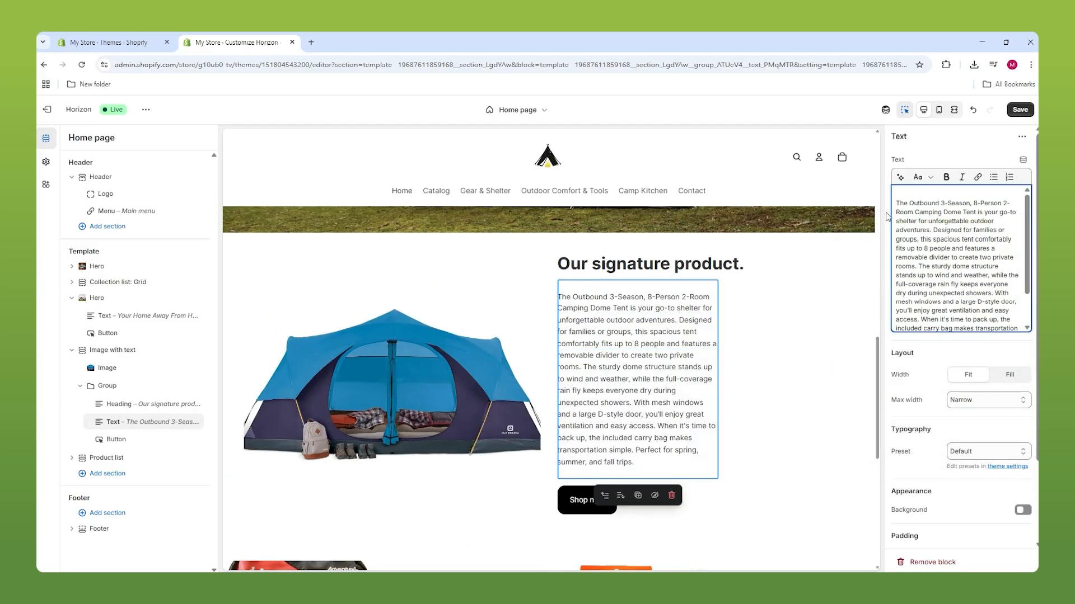
pyautogui.press('BackSpace')
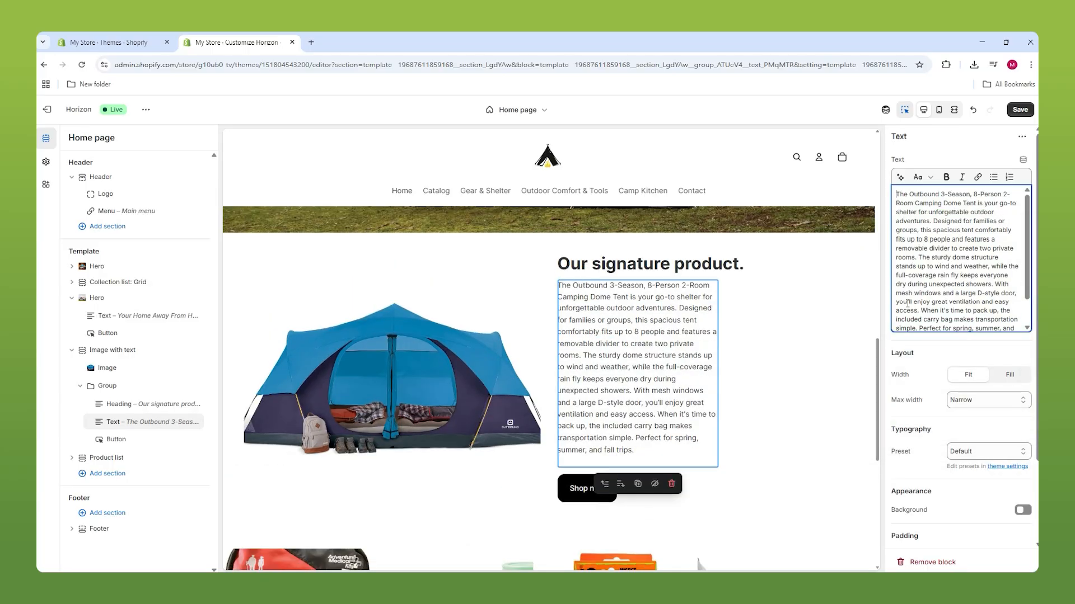
pyautogui.scroll(-3, 917, 302)
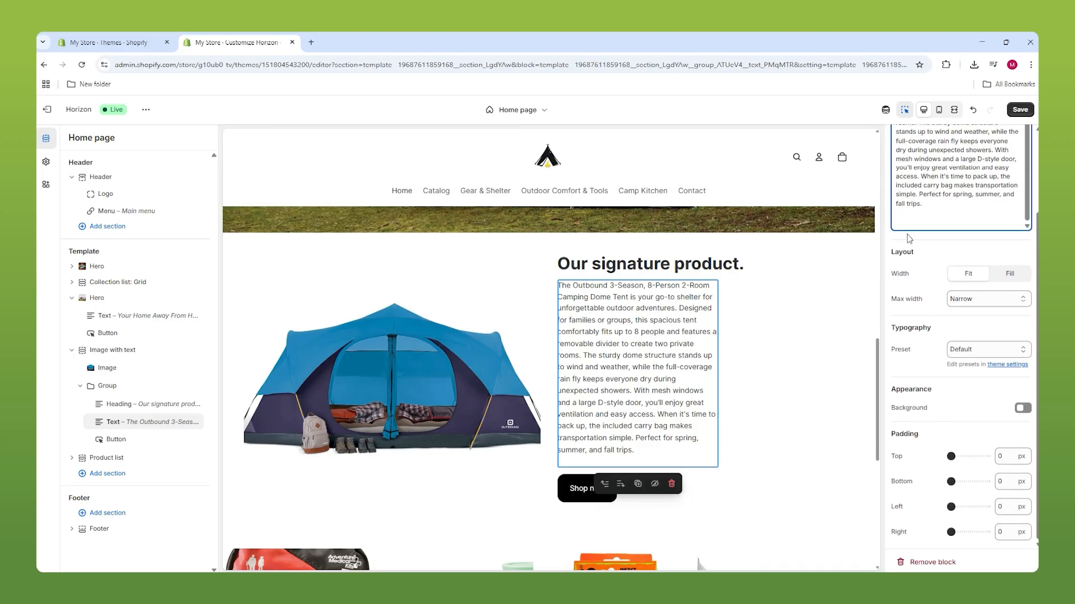
pyautogui.press('BackSpace')
pyautogui.scroll(5, 930, 200)
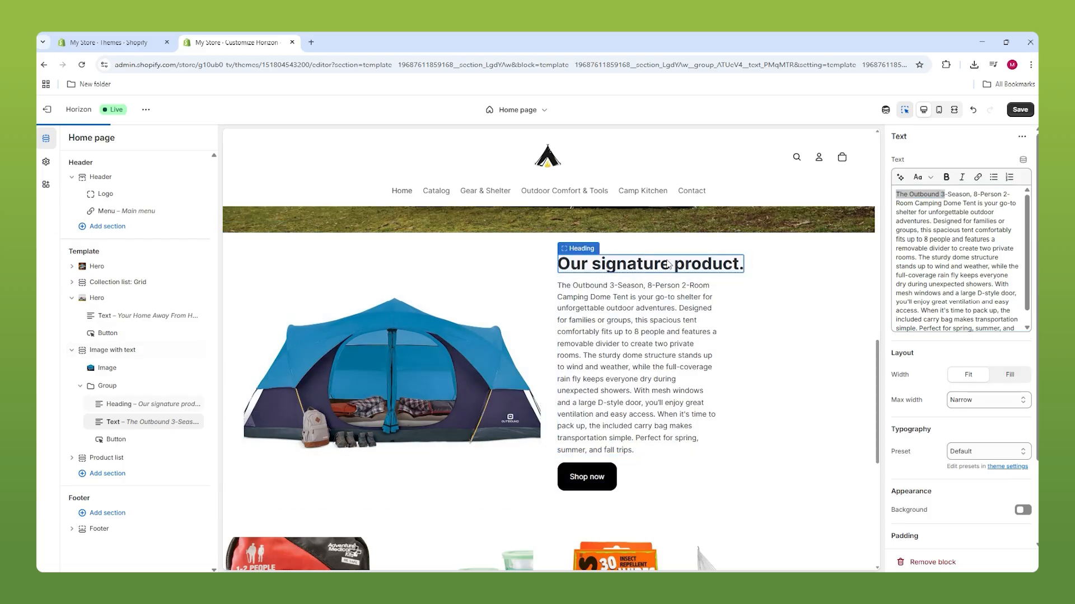
# Change the "Our signature product." heading to "The Outbound 3", set its width to Fill and center it.
pyautogui.click(697, 268)
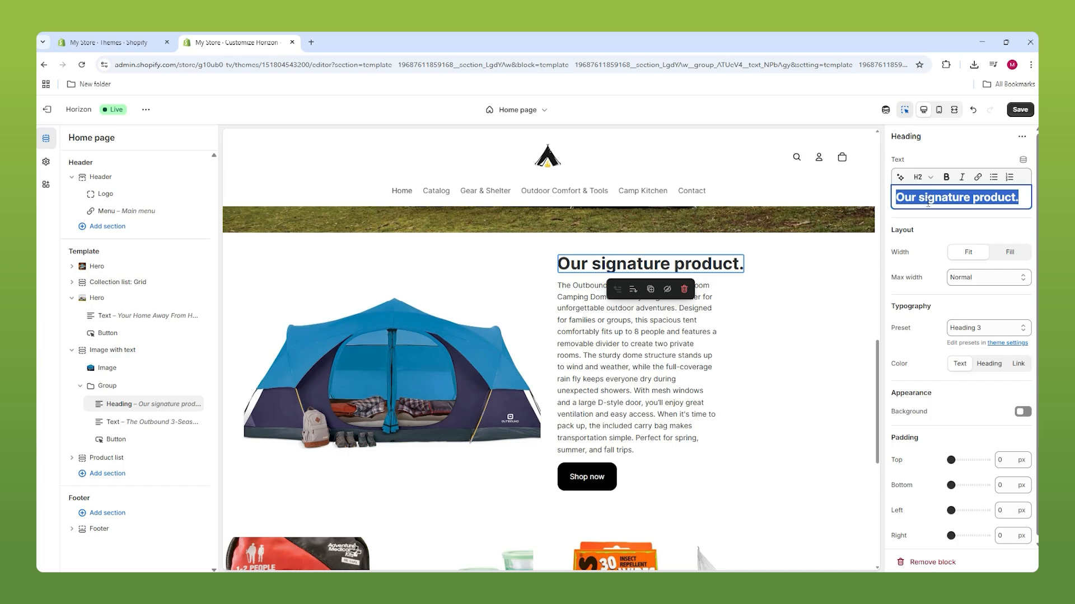
pyautogui.write('The Outbound 3')
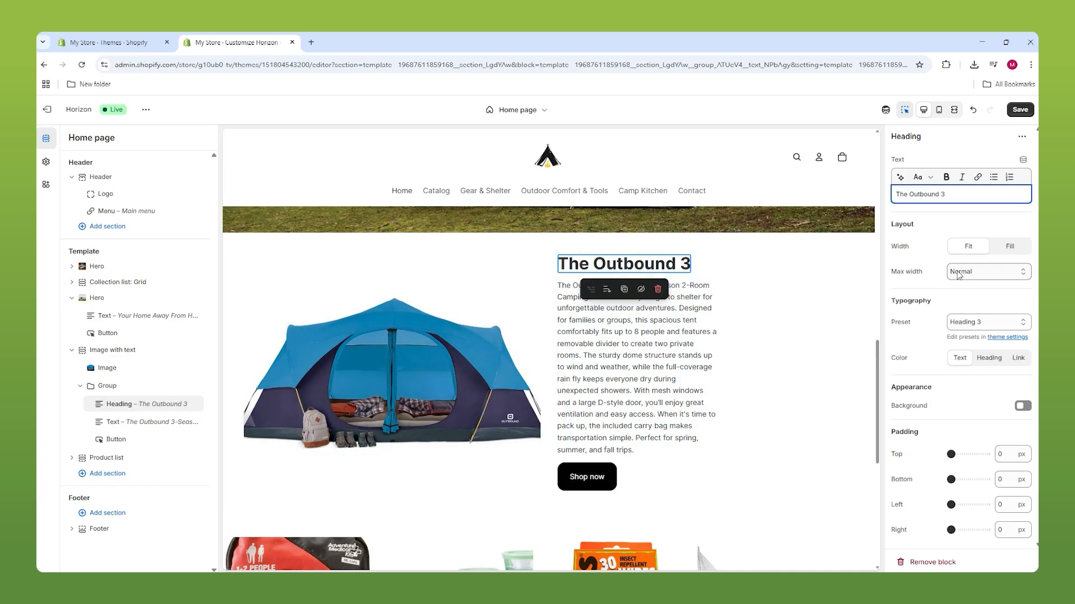
pyautogui.click(1008, 249)
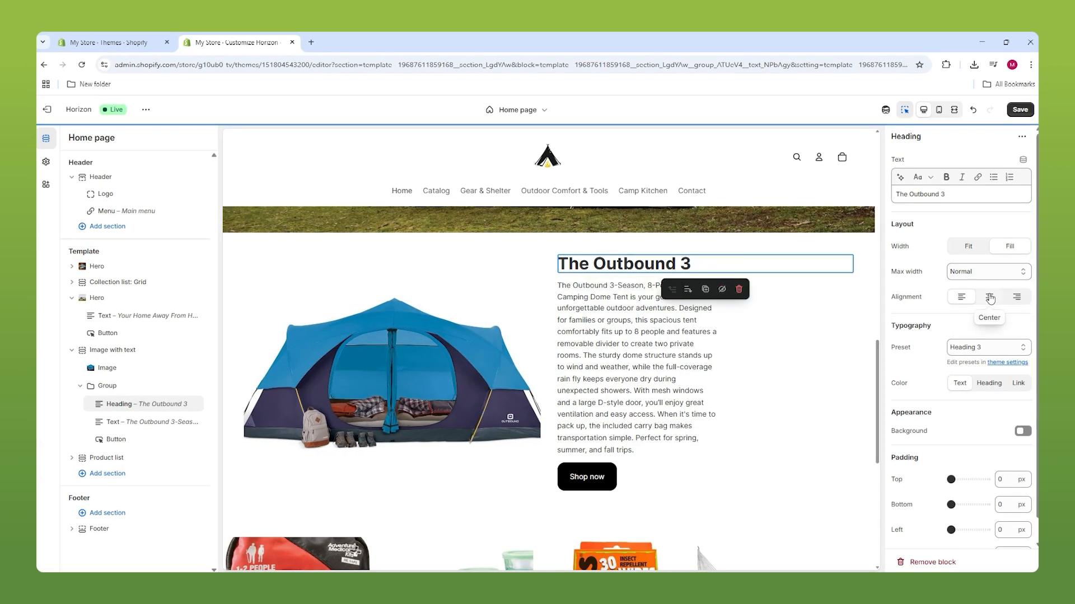
pyautogui.click(989, 297)
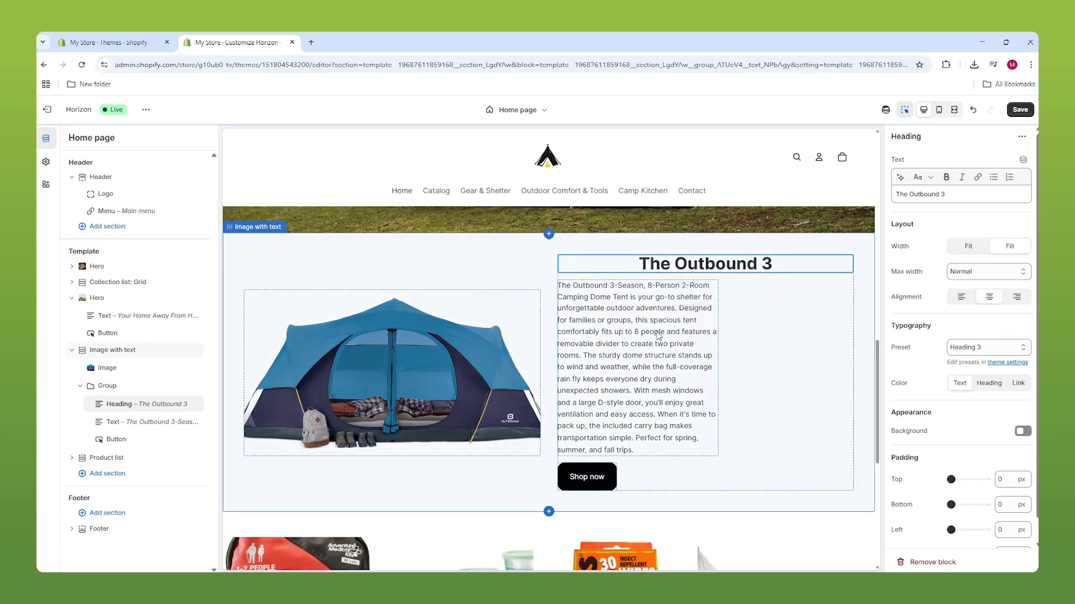
# Center the group beside the blue tent, and try the Fill width on it before returning the width to Custom.
pyautogui.click(726, 340)
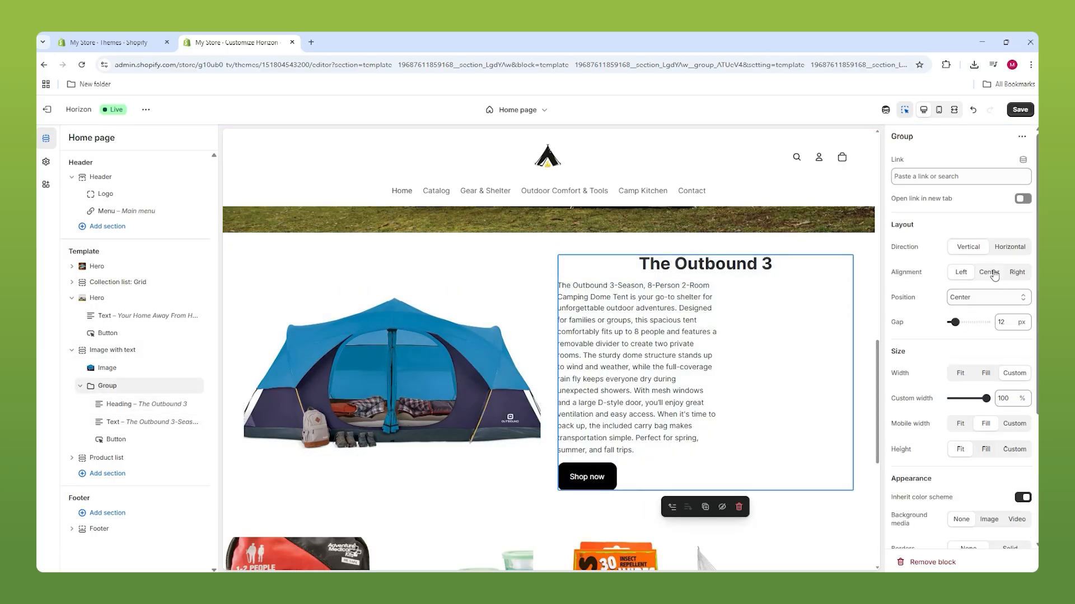
pyautogui.click(991, 273)
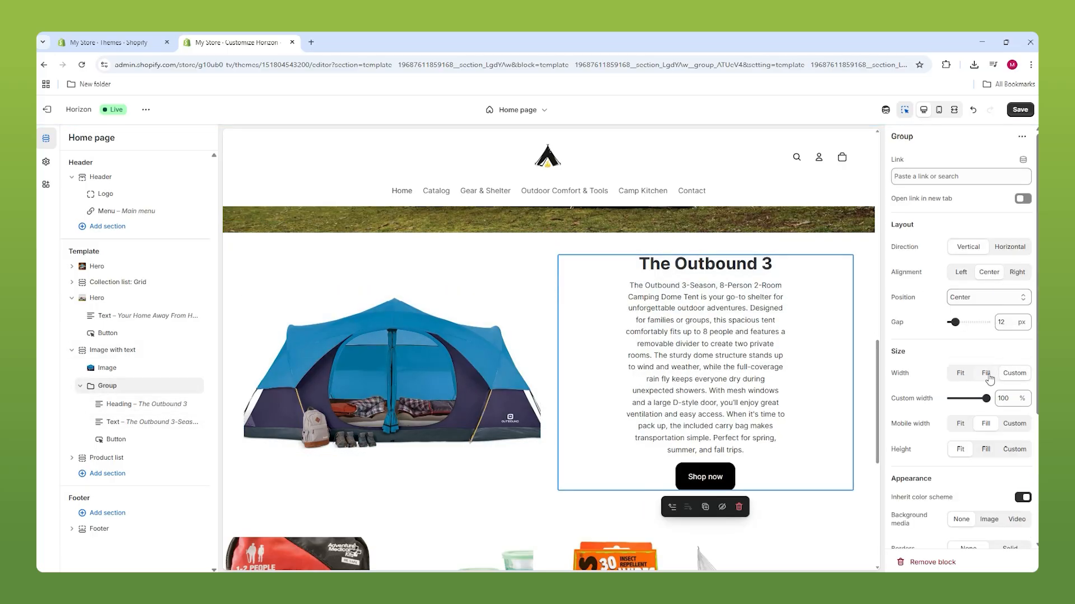
pyautogui.click(986, 374)
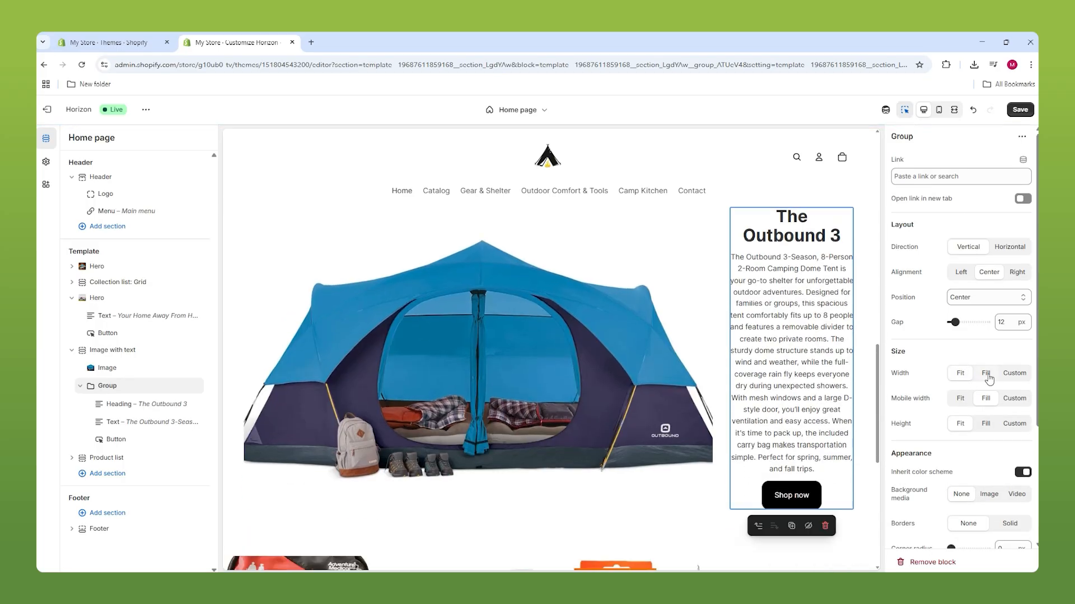
pyautogui.click(1016, 375)
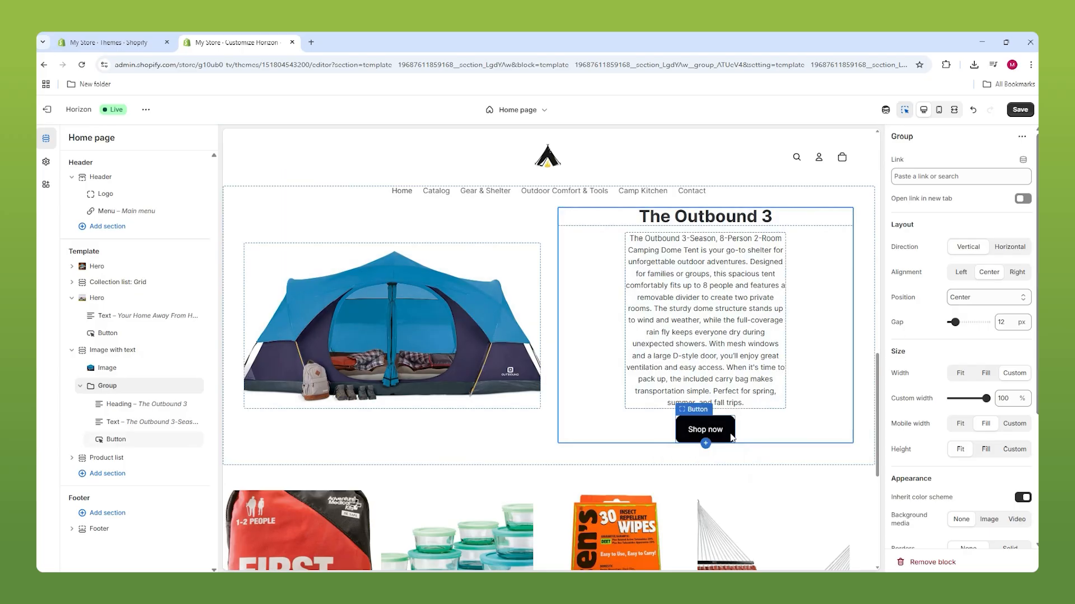
# Delete the "Shop now" button below the Outbound 3 description.
pyautogui.scroll(4, 644, 294)
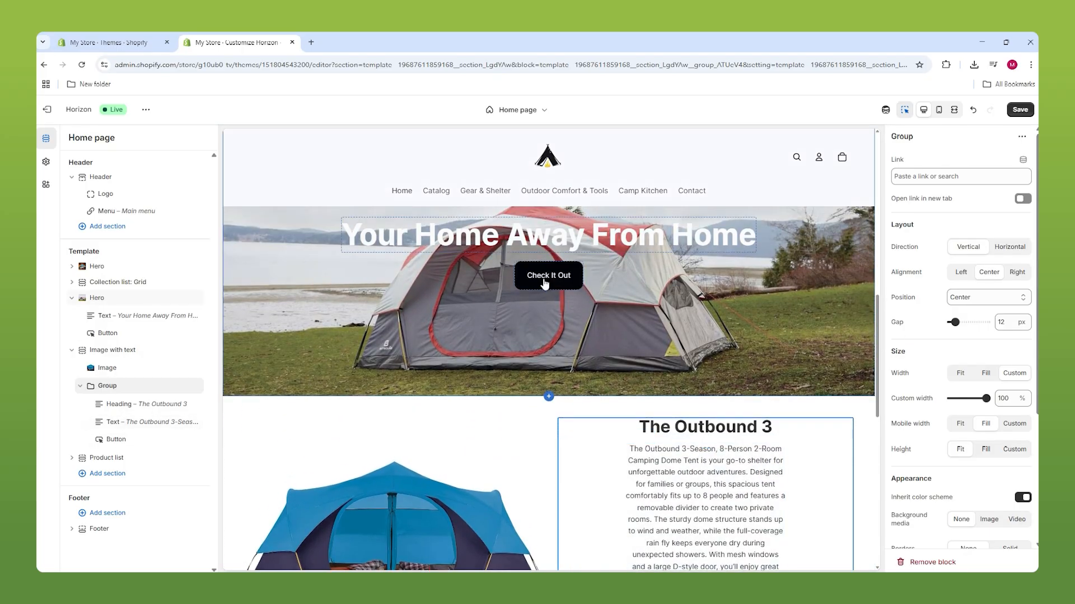
pyautogui.scroll(-4, 544, 285)
pyautogui.click(703, 439)
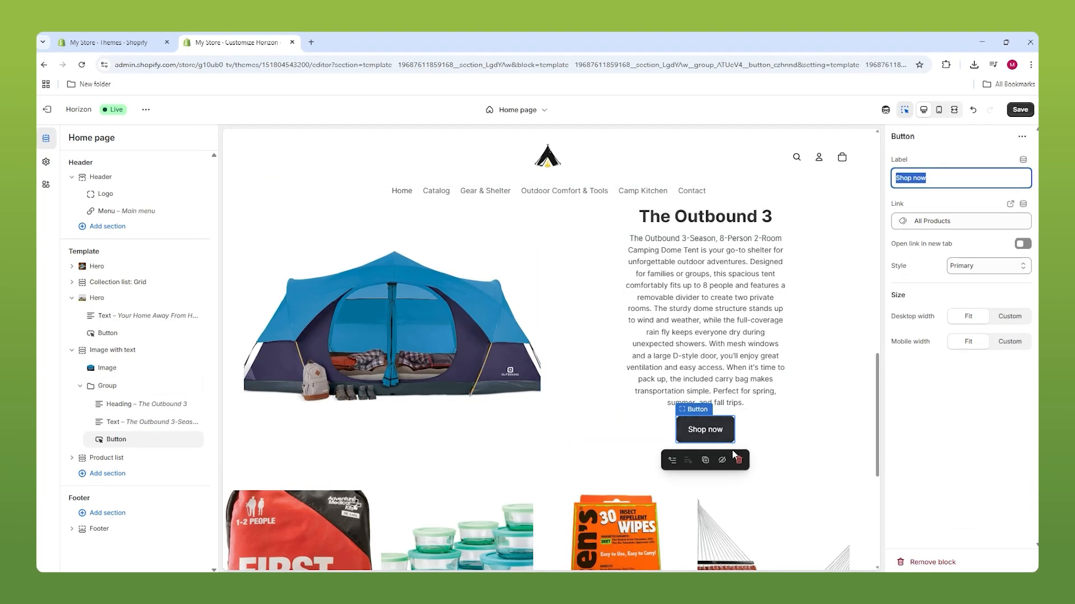
pyautogui.click(738, 461)
# Review how the "Your Home Away From Home" hero and the Outbound 3 section look together.
pyautogui.scroll(3, 755, 364)
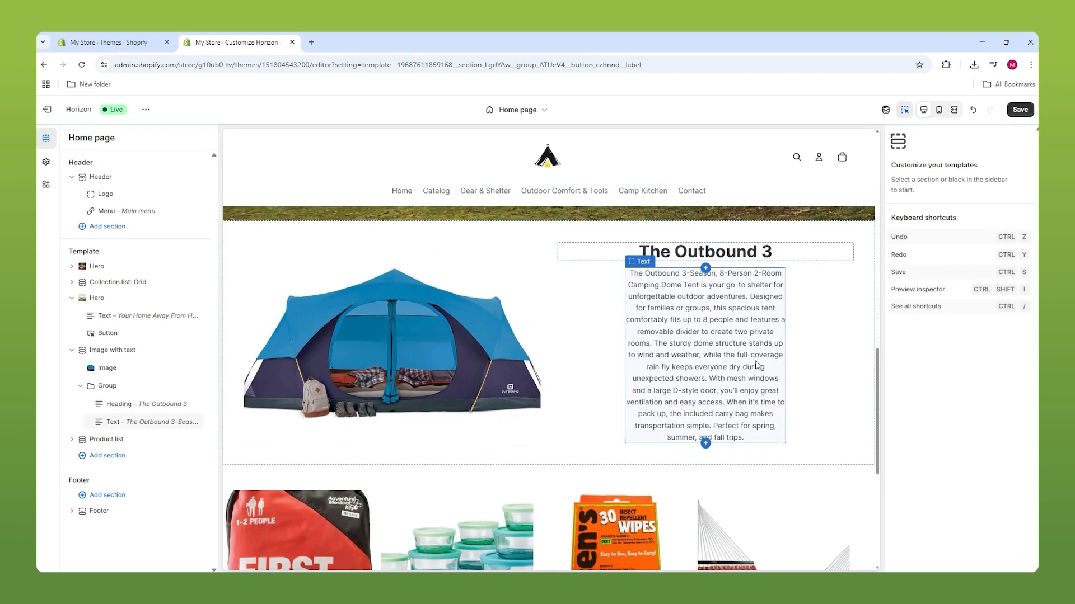
pyautogui.scroll(-1, 833, 376)
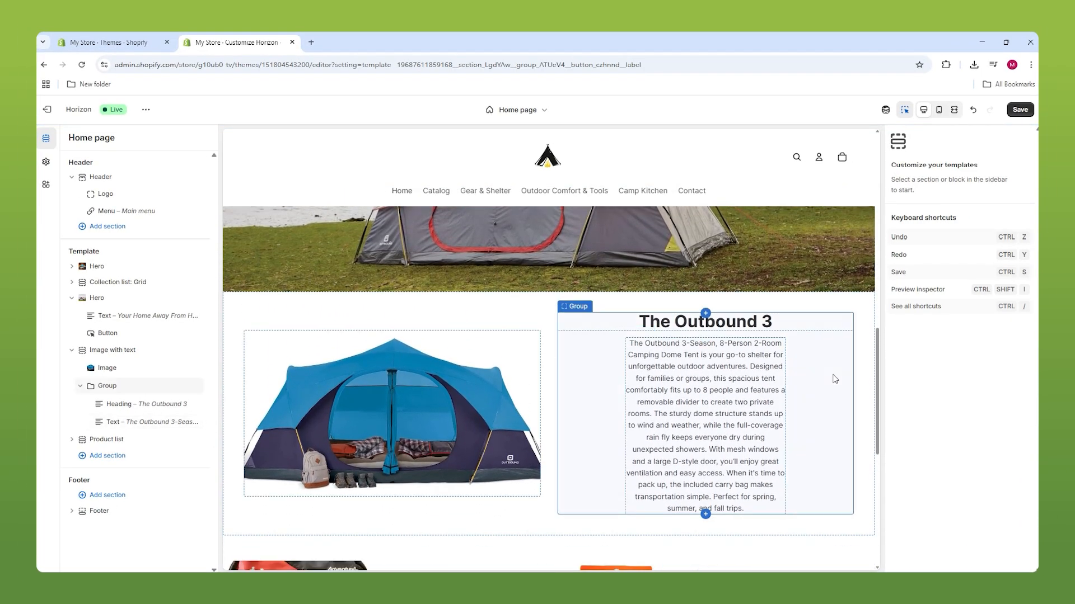
pyautogui.scroll(3, 833, 379)
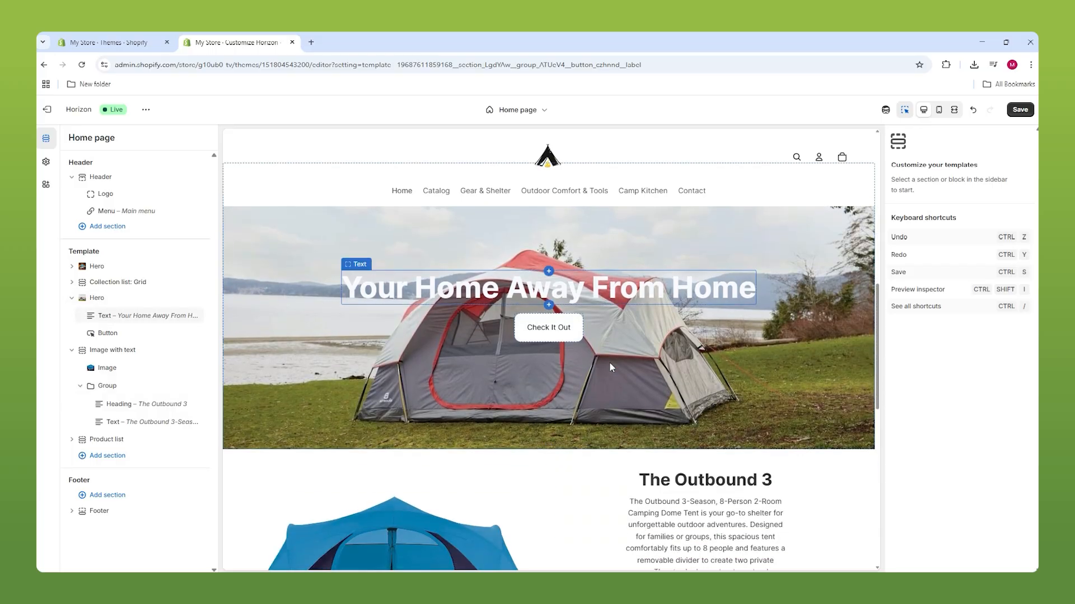
pyautogui.scroll(-2, 613, 364)
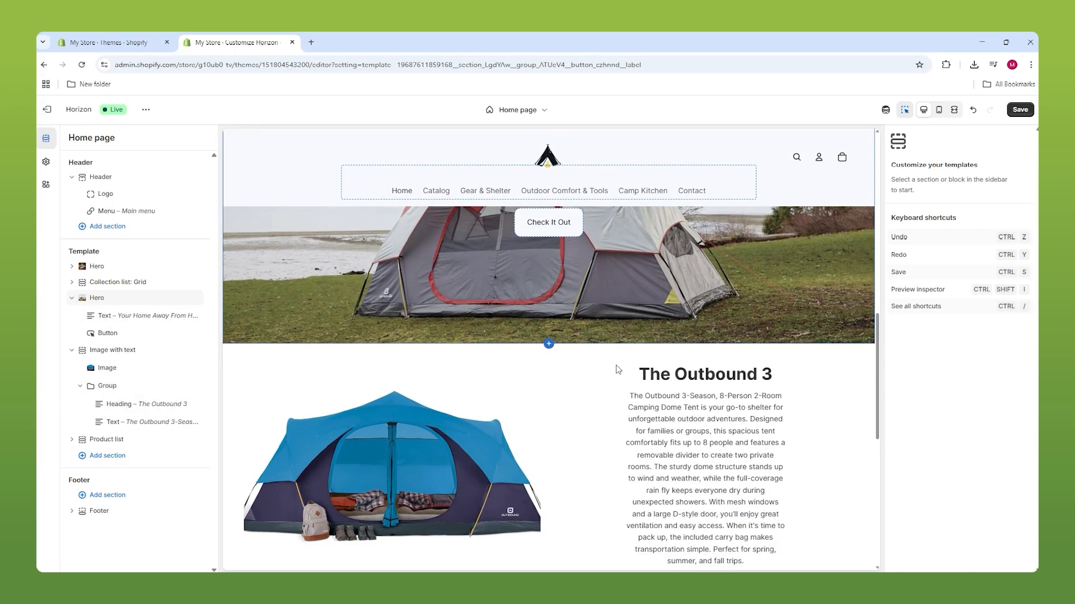
pyautogui.scroll(-1, 532, 347)
pyautogui.scroll(4, 505, 323)
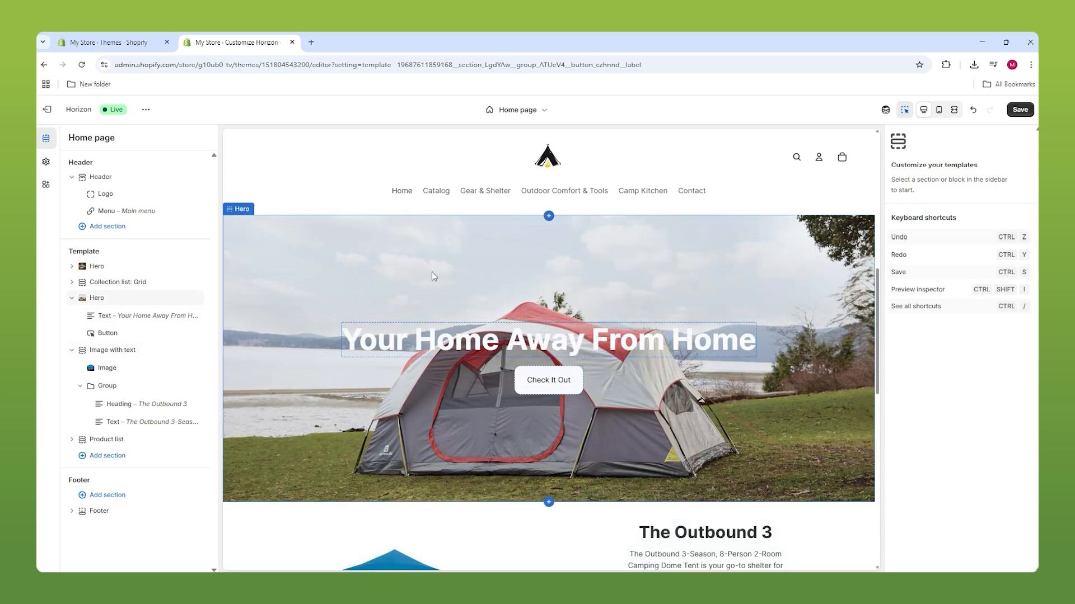
pyautogui.scroll(-6, 392, 263)
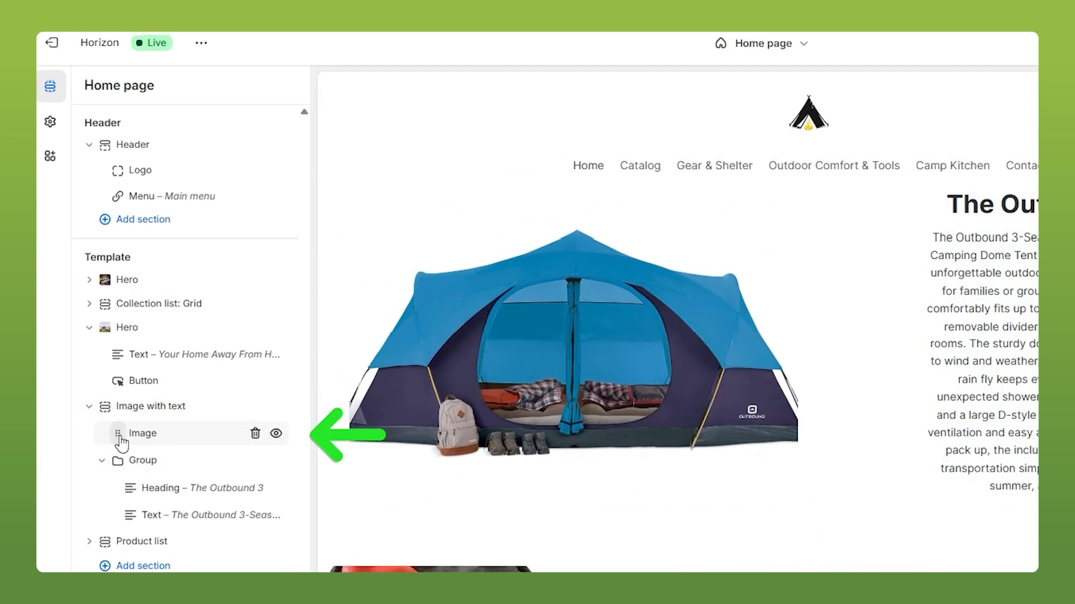
# Try moving the Image block within the Outbound 3 Image with text section, and undo the move.
pyautogui.moveTo(119, 436)
pyautogui.mouseDown()
pyautogui.moveTo(123, 525)
pyautogui.moveTo(125, 419)
pyautogui.mouseUp()
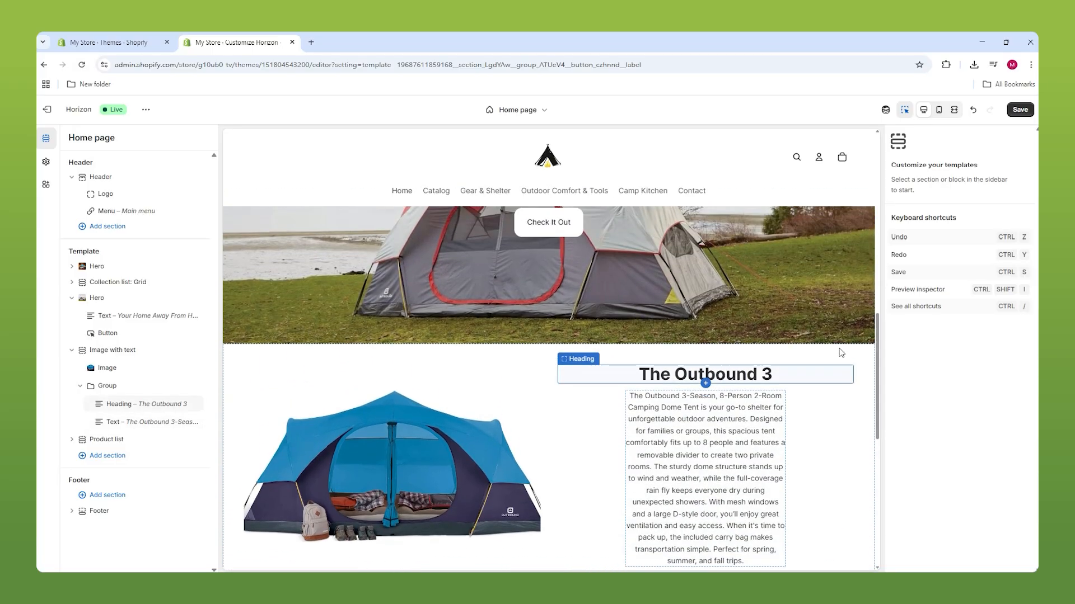
pyautogui.hotkey('ctrl', 'z')
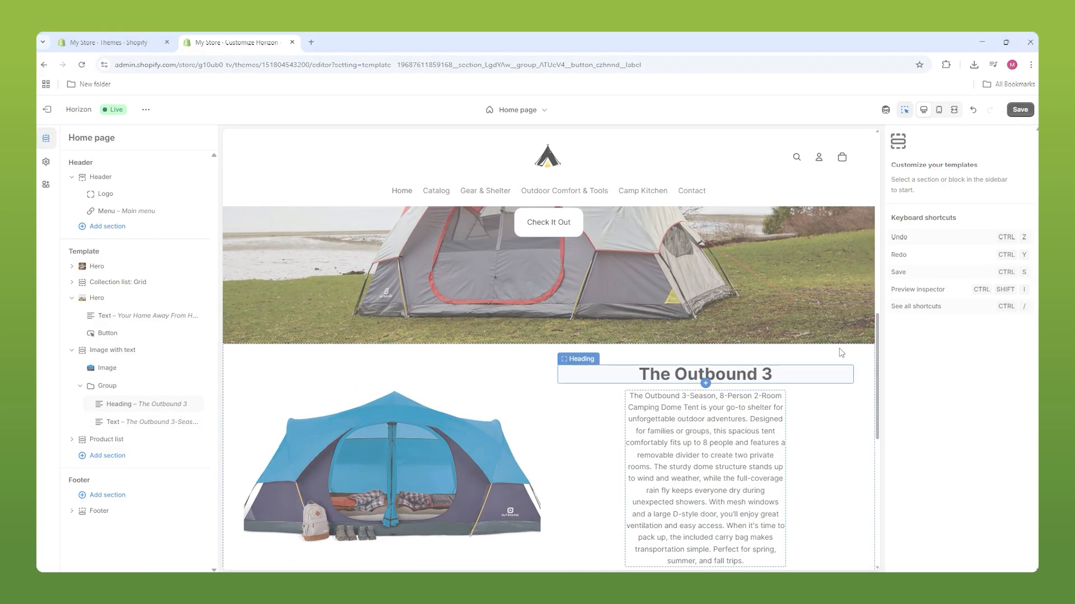
# Review the home page from the tent hero down to the Woods O'HARA headlamp section and back up to the header.
pyautogui.scroll(-2, 778, 358)
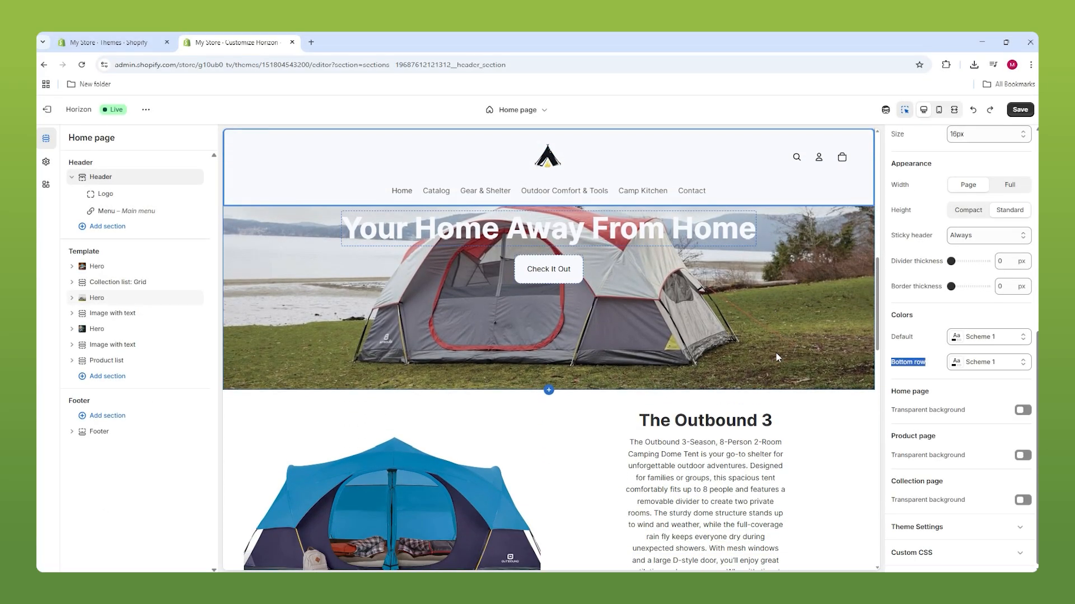
pyautogui.scroll(-6, 529, 284)
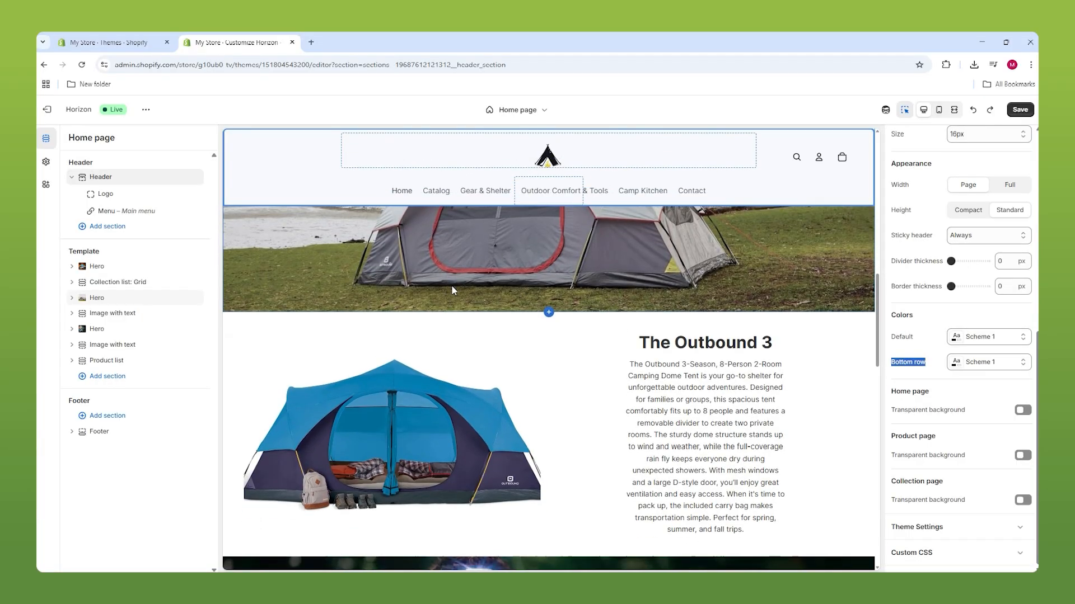
pyautogui.scroll(-1, 442, 302)
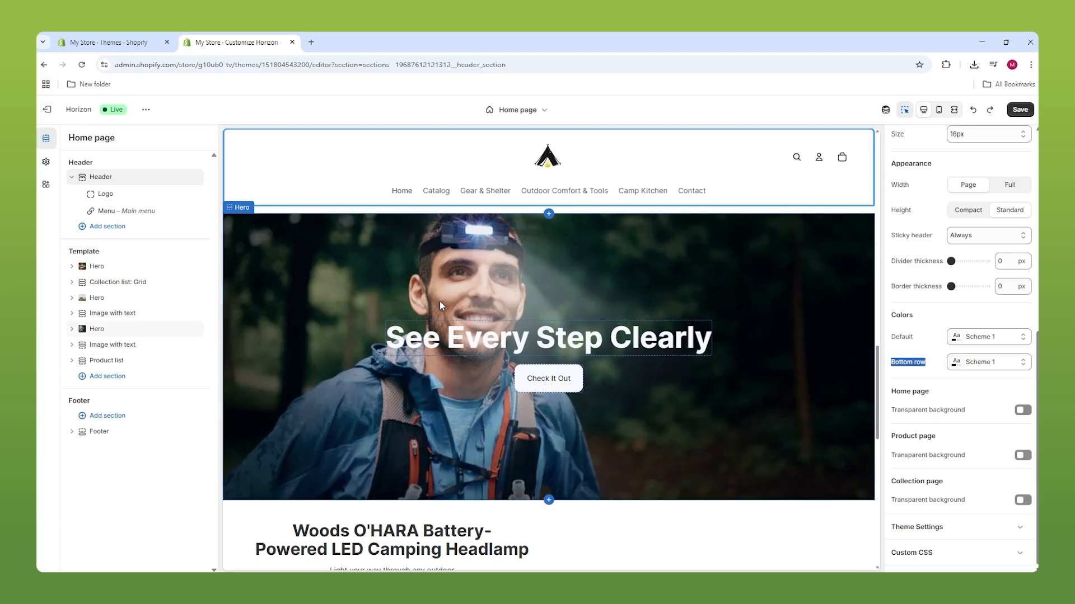
pyautogui.scroll(-5, 440, 302)
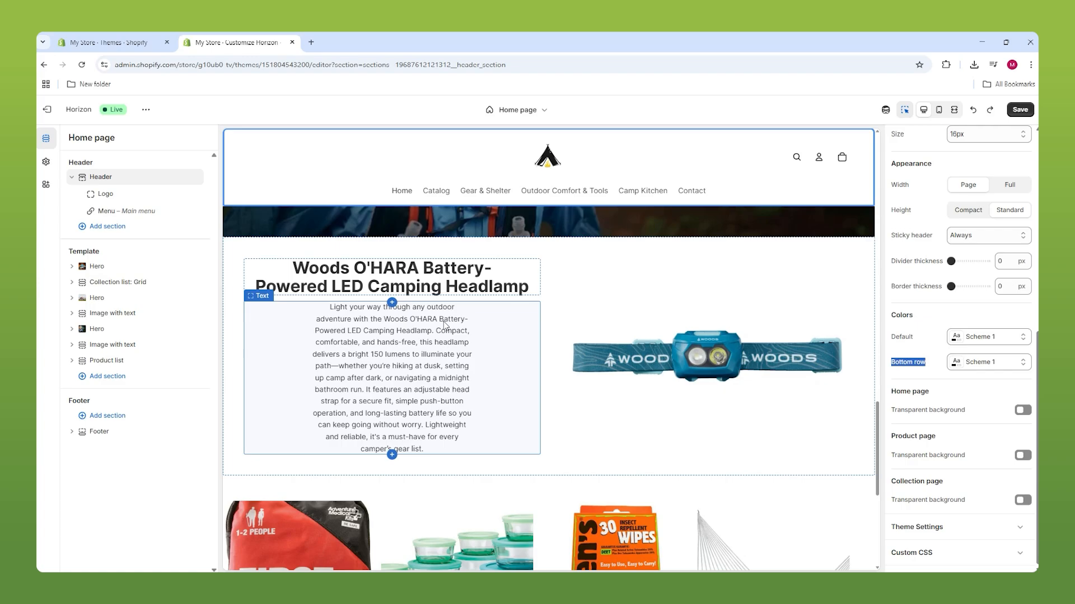
pyautogui.scroll(20, 520, 291)
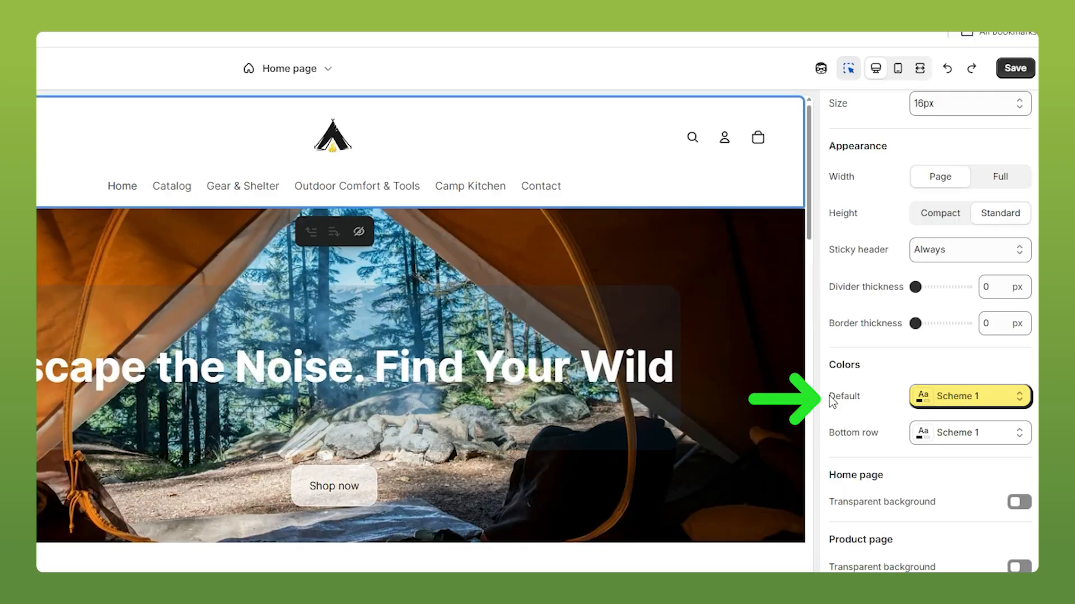
# Set the header's default color scheme to Scheme 3 and its bottom row to Scheme 2.
pyautogui.moveTo(891, 337); pyautogui.dragTo(902, 338)
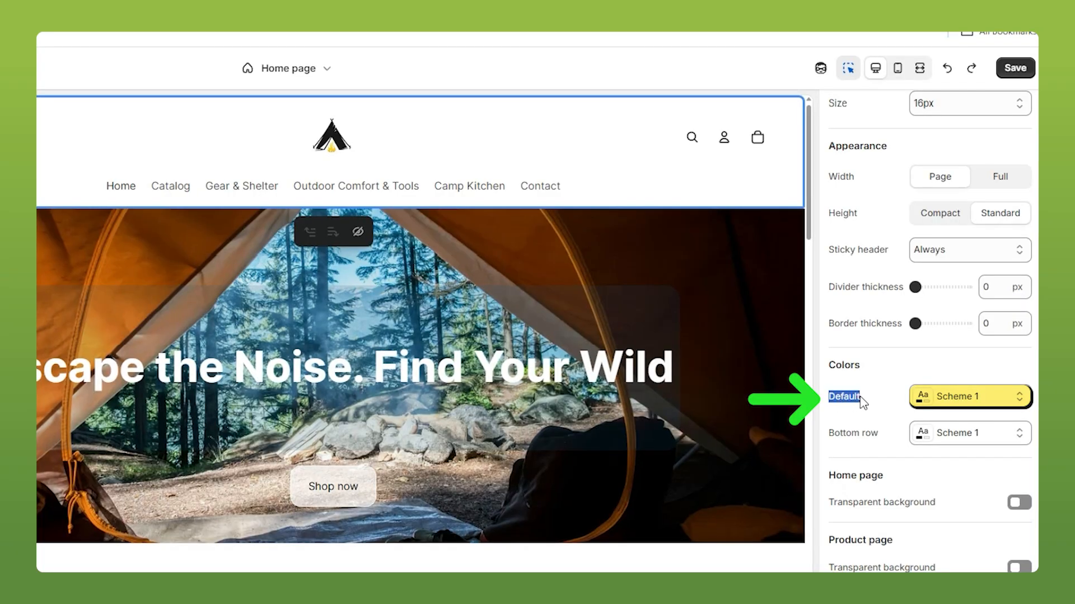
pyautogui.moveTo(882, 438); pyautogui.dragTo(843, 441)
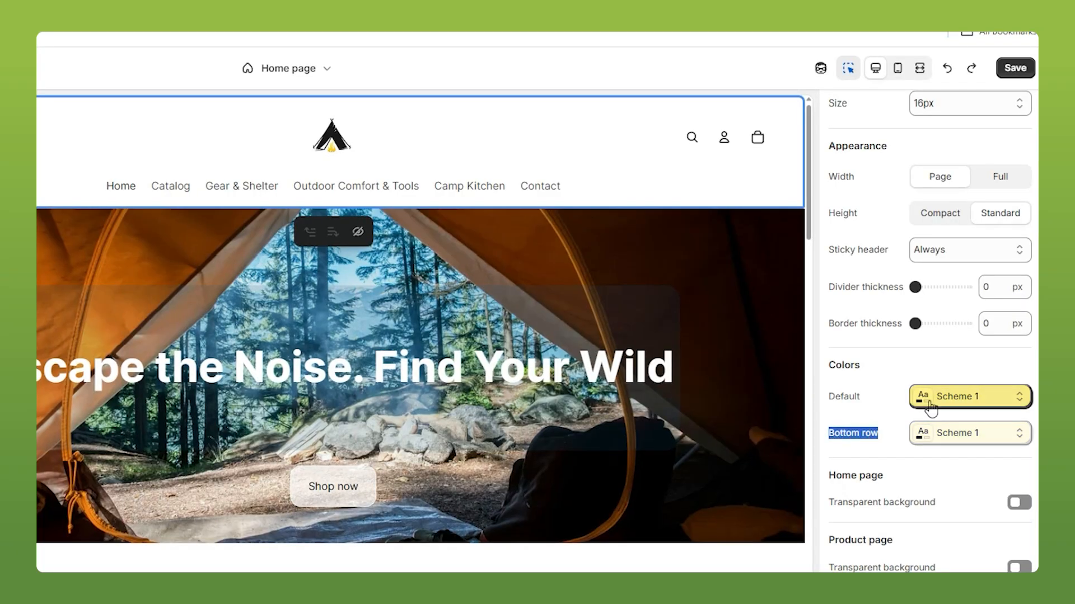
pyautogui.click(966, 396)
pyautogui.click(929, 178)
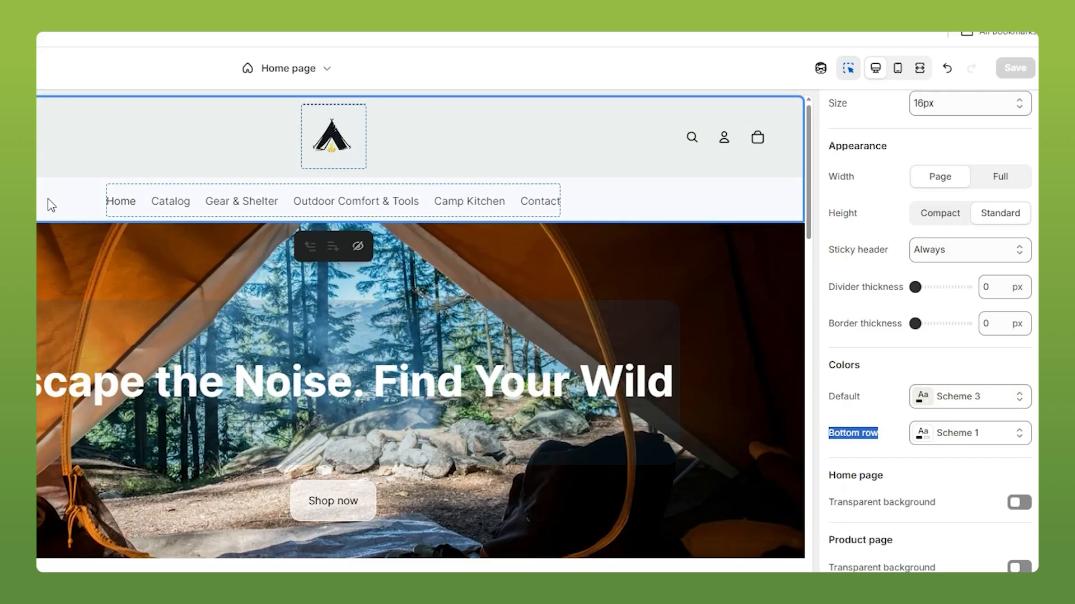
pyautogui.click(955, 436)
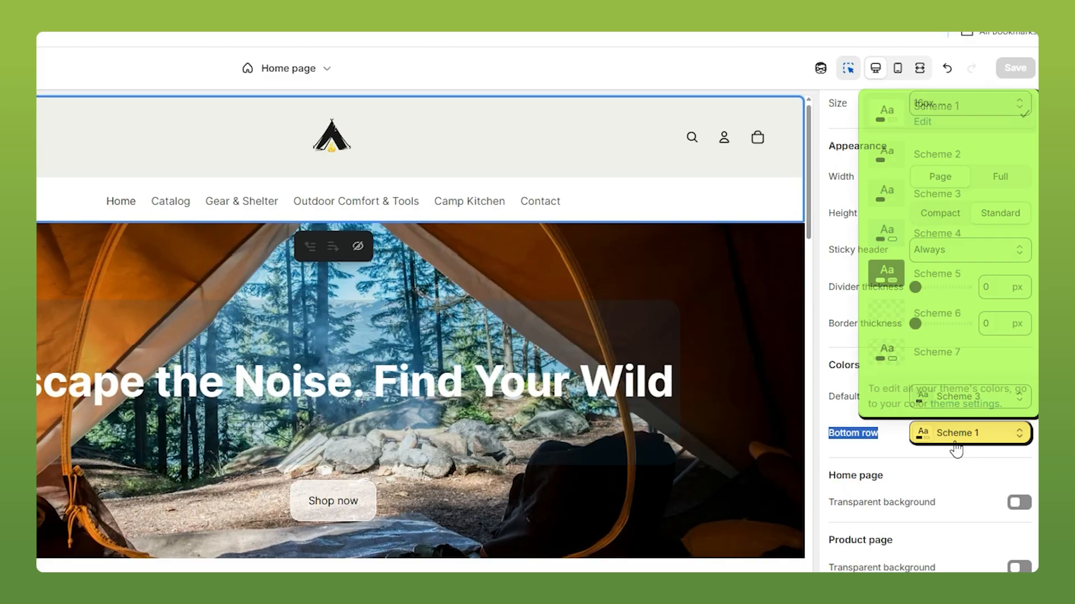
pyautogui.click(929, 175)
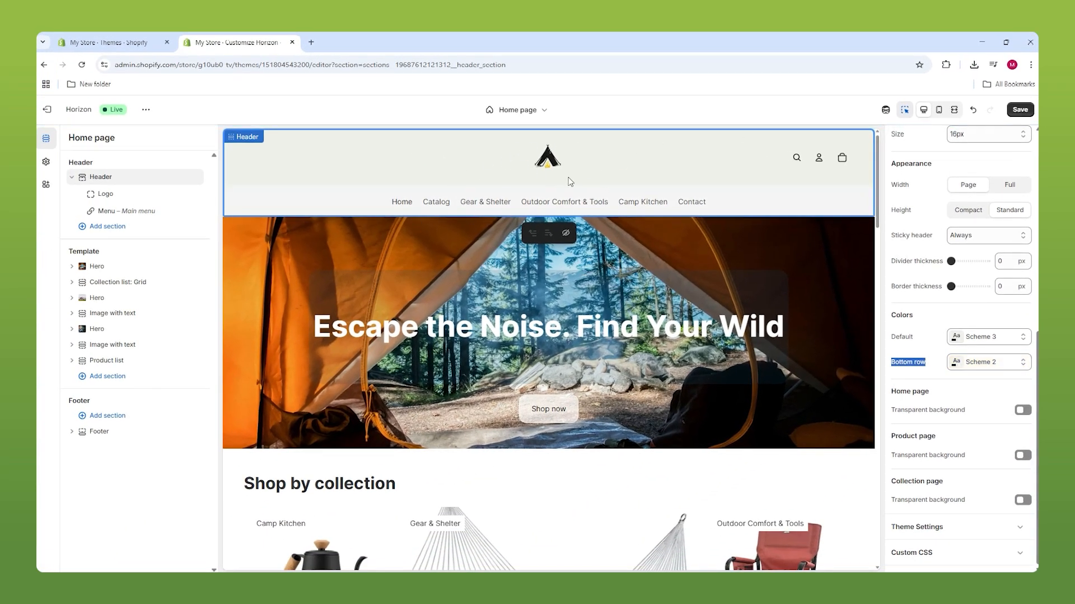
# Set the color scheme of the "Shop by collection" section to Scheme 2.
pyautogui.scroll(-4, 610, 223)
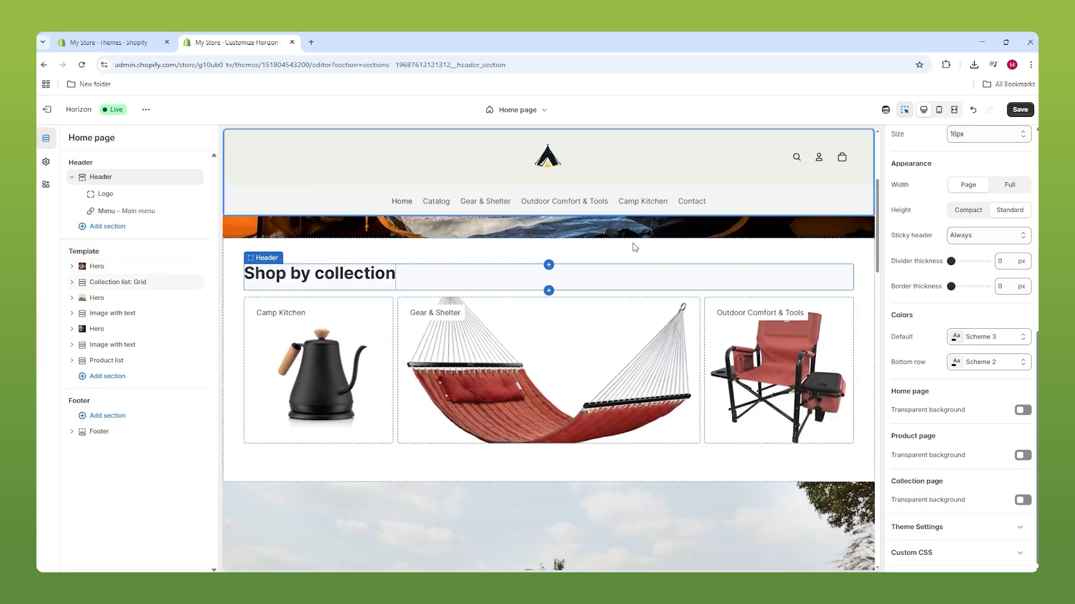
pyautogui.click(677, 250)
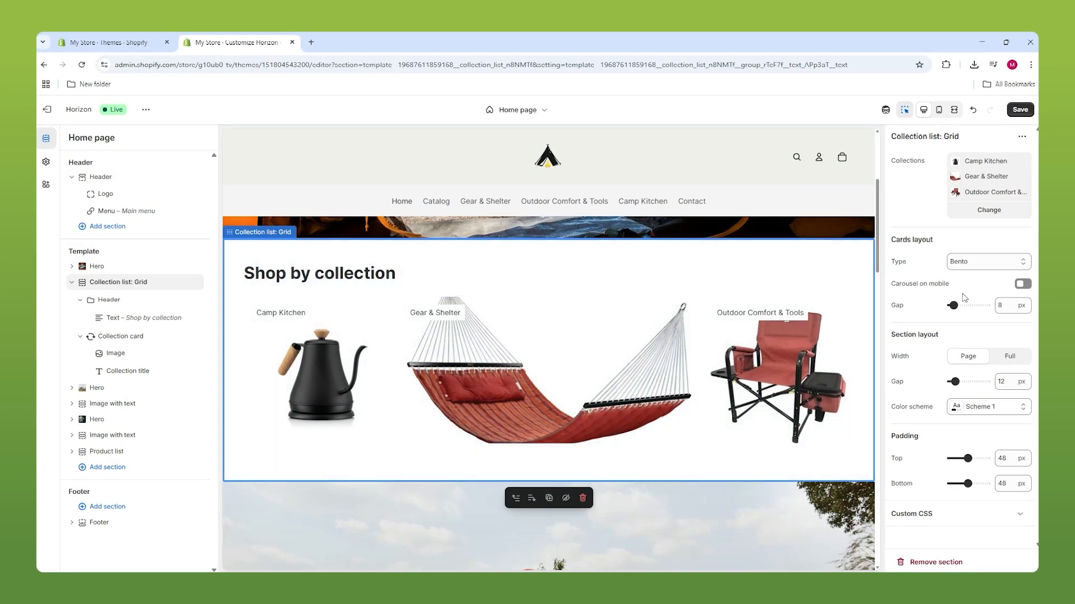
pyautogui.moveTo(922, 412); pyautogui.dragTo(933, 413)
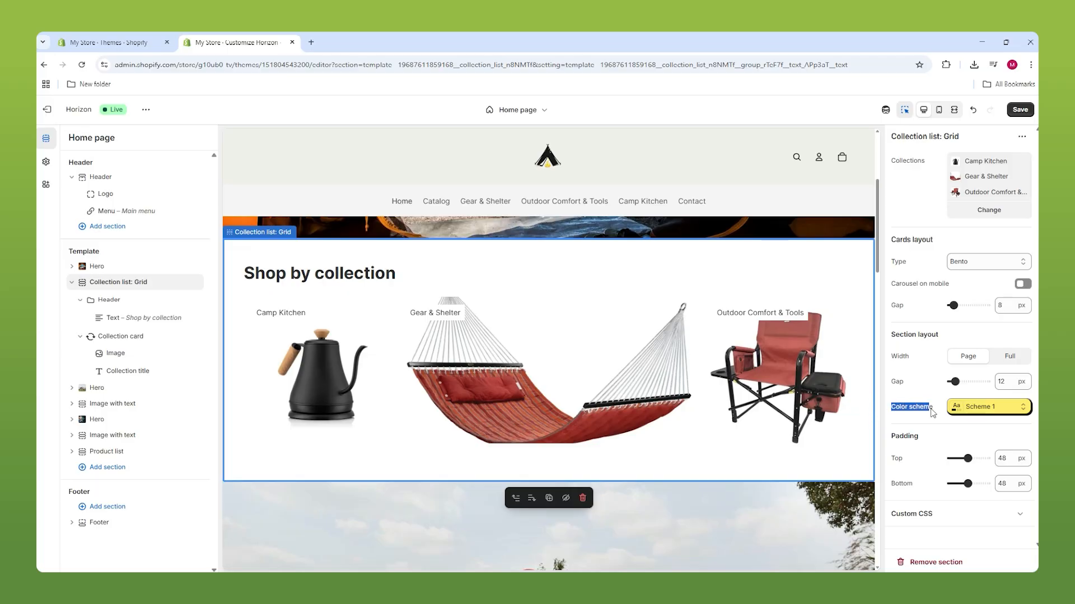
pyautogui.click(965, 412)
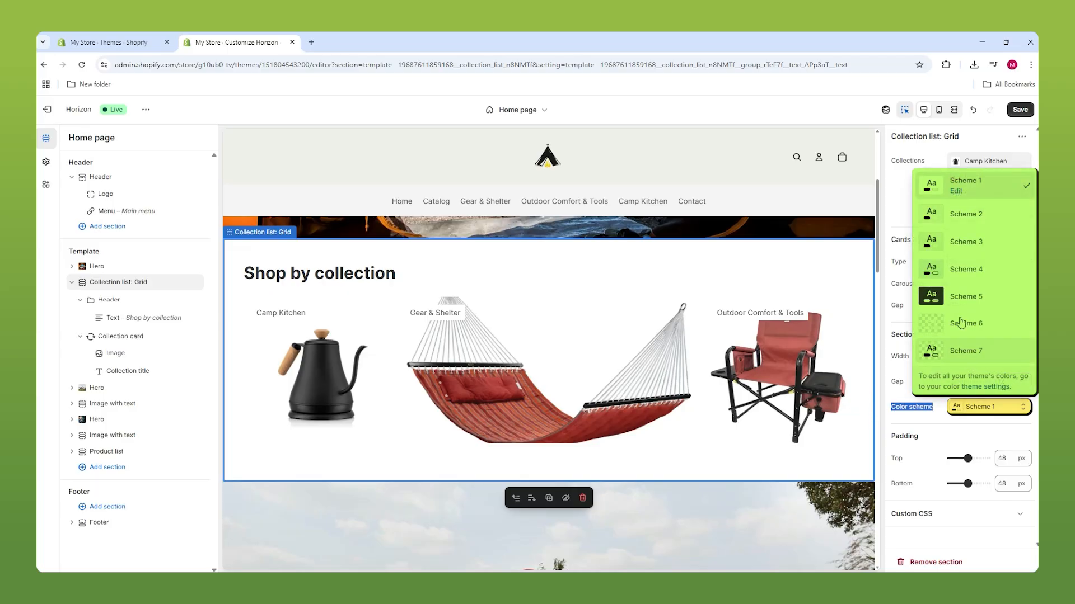
pyautogui.click(960, 225)
# Set the color scheme of the Outbound 3 Image with text section to Scheme 3.
pyautogui.scroll(-5, 706, 310)
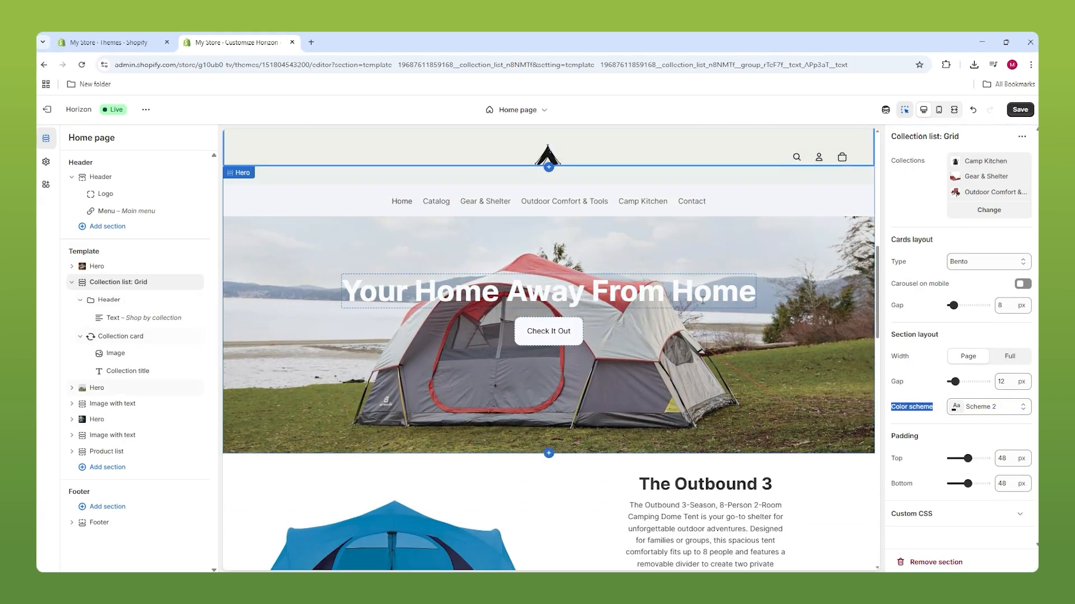
pyautogui.scroll(-4, 703, 301)
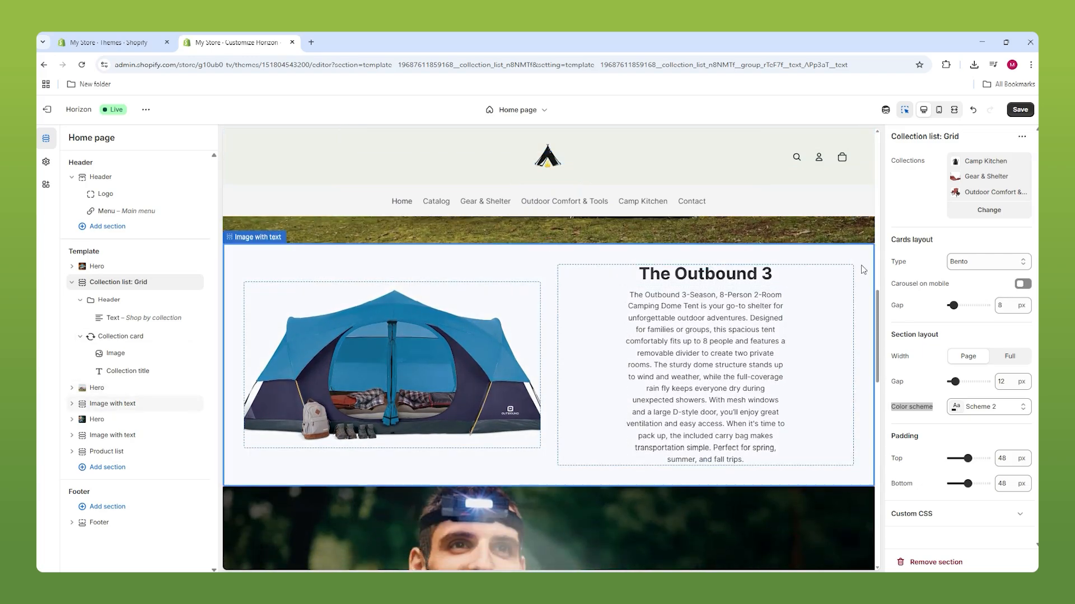
pyautogui.click(863, 270)
pyautogui.click(977, 401)
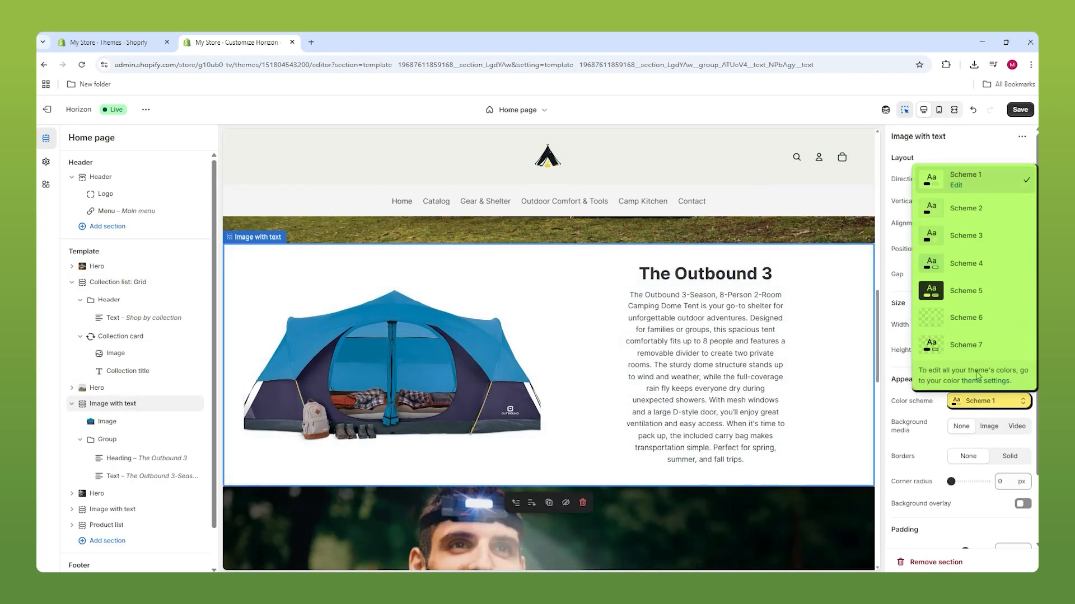
pyautogui.click(962, 246)
# Set the color scheme of the Woods O'HARA headlamp Image with text section to Scheme 3.
pyautogui.scroll(-10, 785, 305)
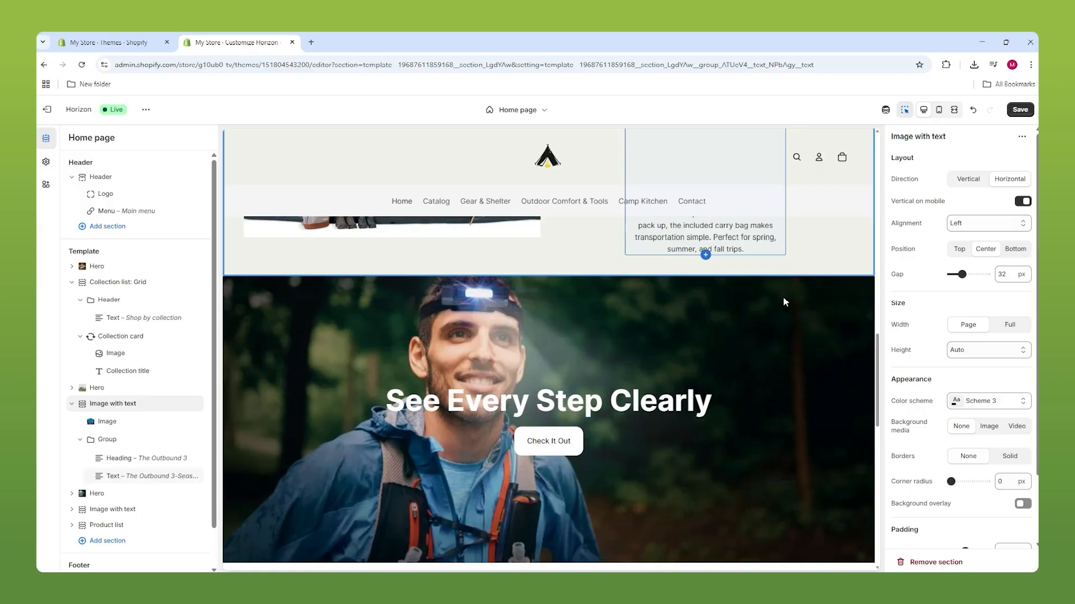
pyautogui.click(836, 267)
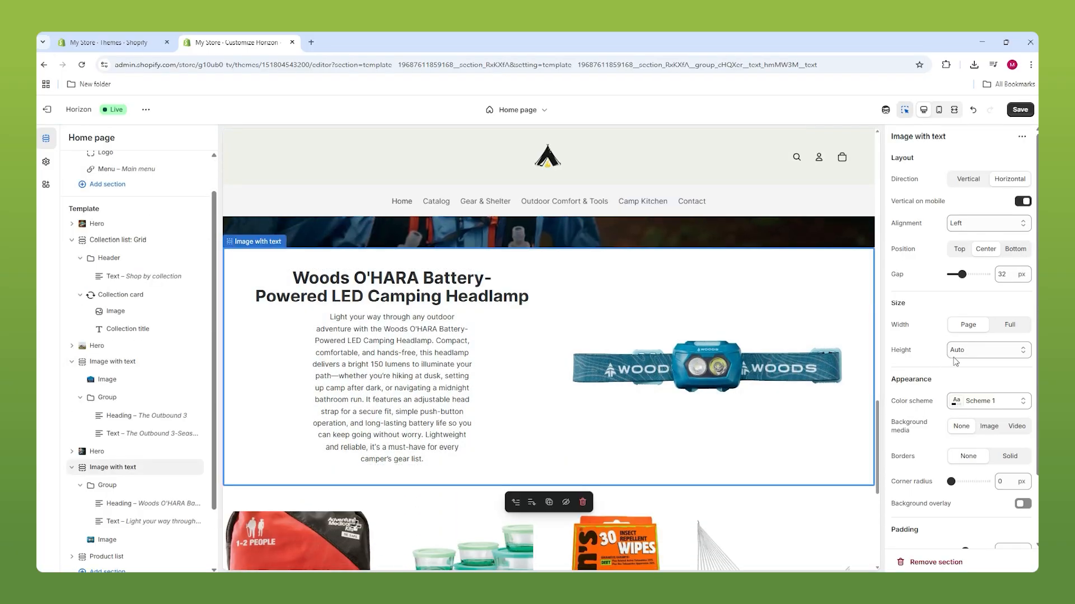
pyautogui.click(973, 401)
pyautogui.click(972, 237)
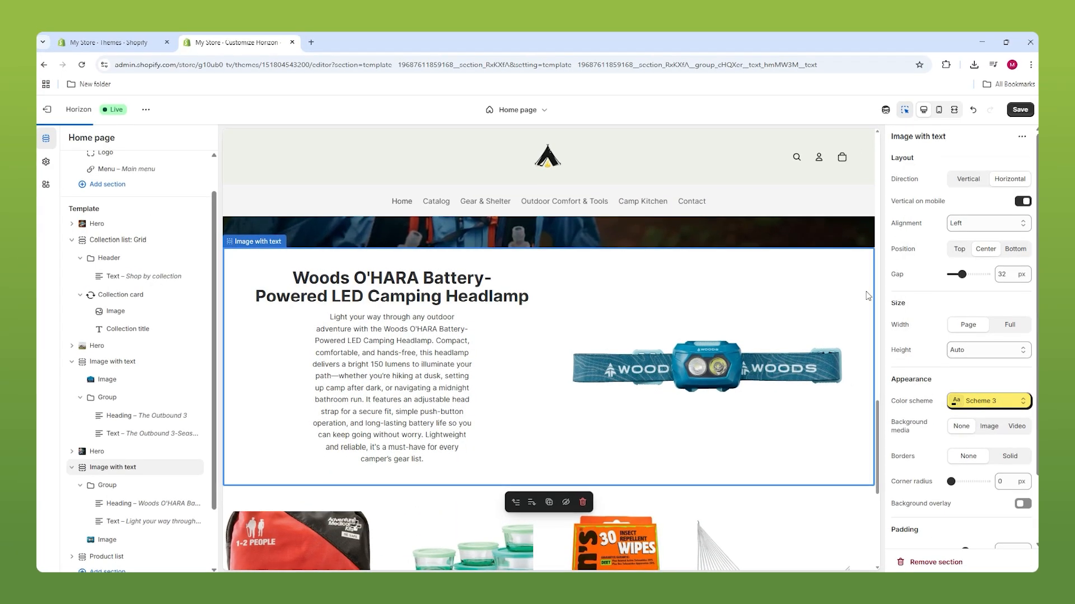
pyautogui.scroll(-4, 828, 335)
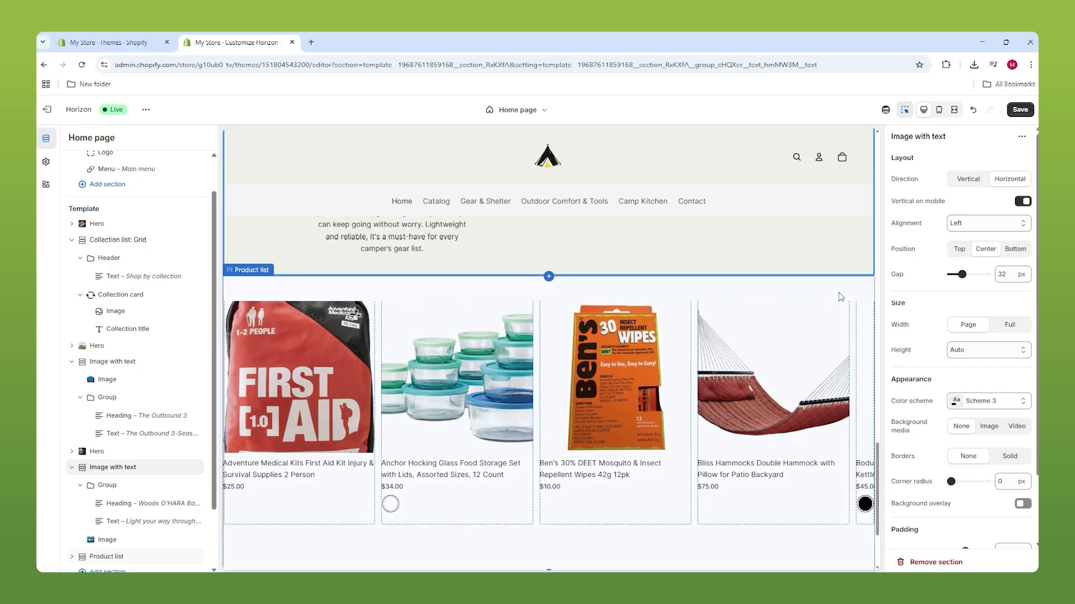
# Set the color scheme of the Product list section to Scheme 2.
pyautogui.click(853, 331)
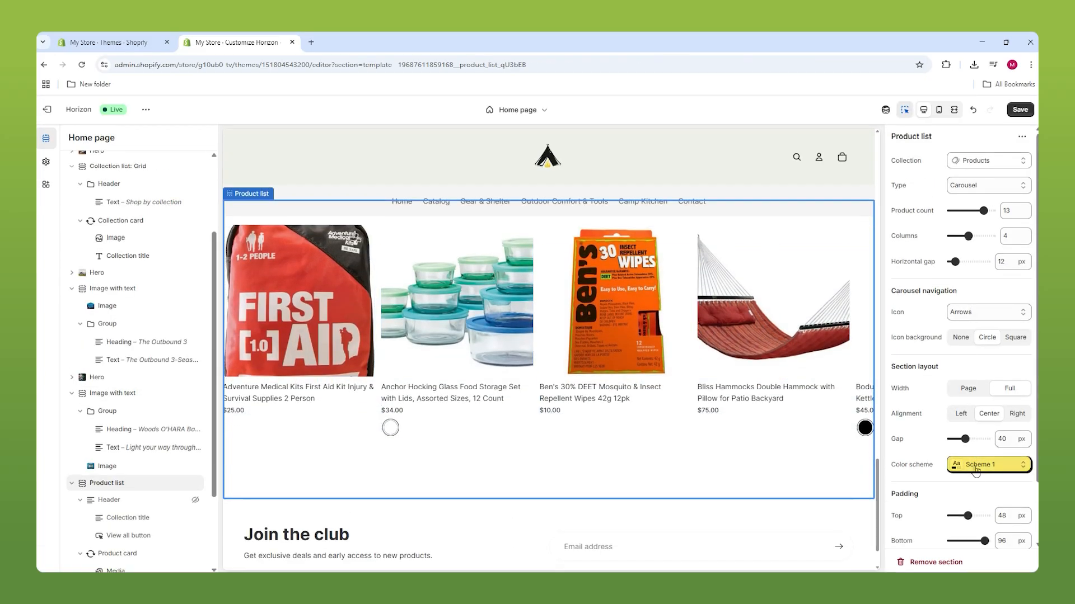
pyautogui.click(976, 469)
pyautogui.click(980, 271)
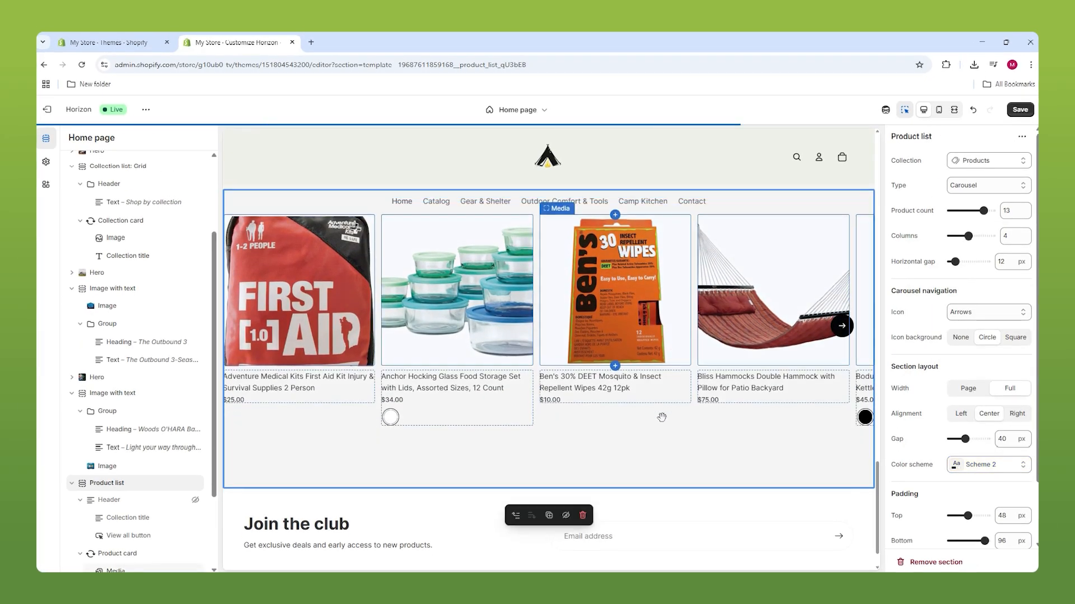
# Set the color scheme of the Footer section to Scheme 3.
pyautogui.click(716, 449)
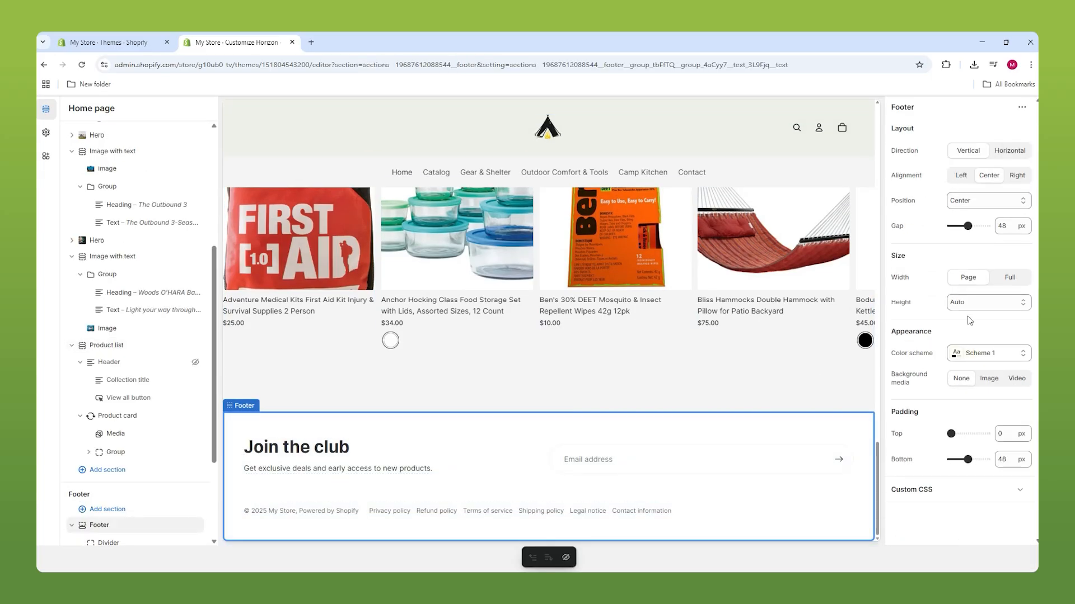
pyautogui.click(968, 353)
pyautogui.click(967, 191)
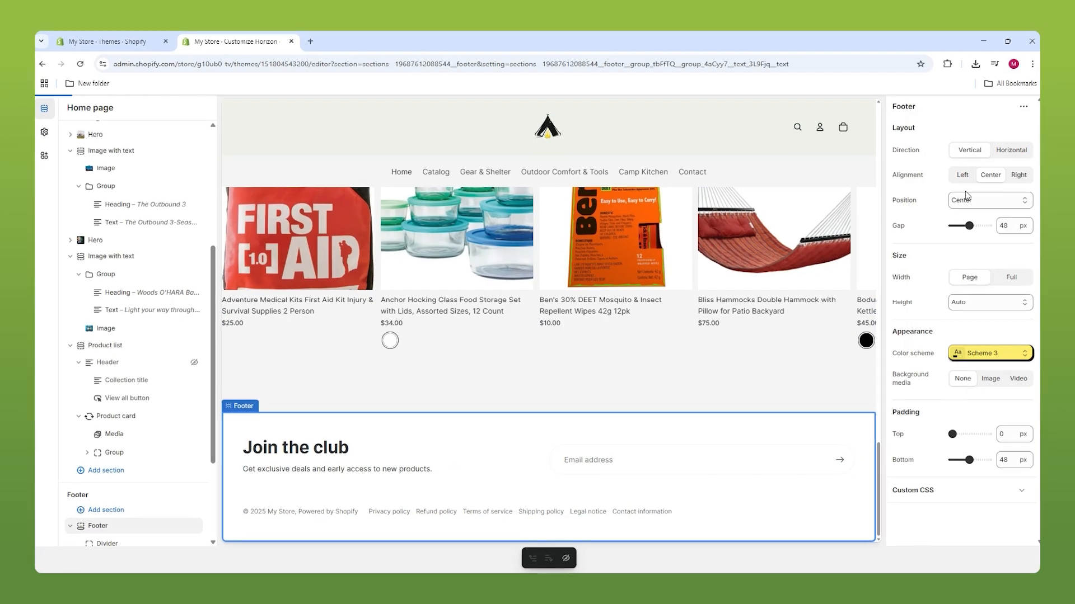
# Review the recolored home page sections from header to product list and save the theme changes.
pyautogui.scroll(3, 532, 385)
pyautogui.scroll(10, 532, 386)
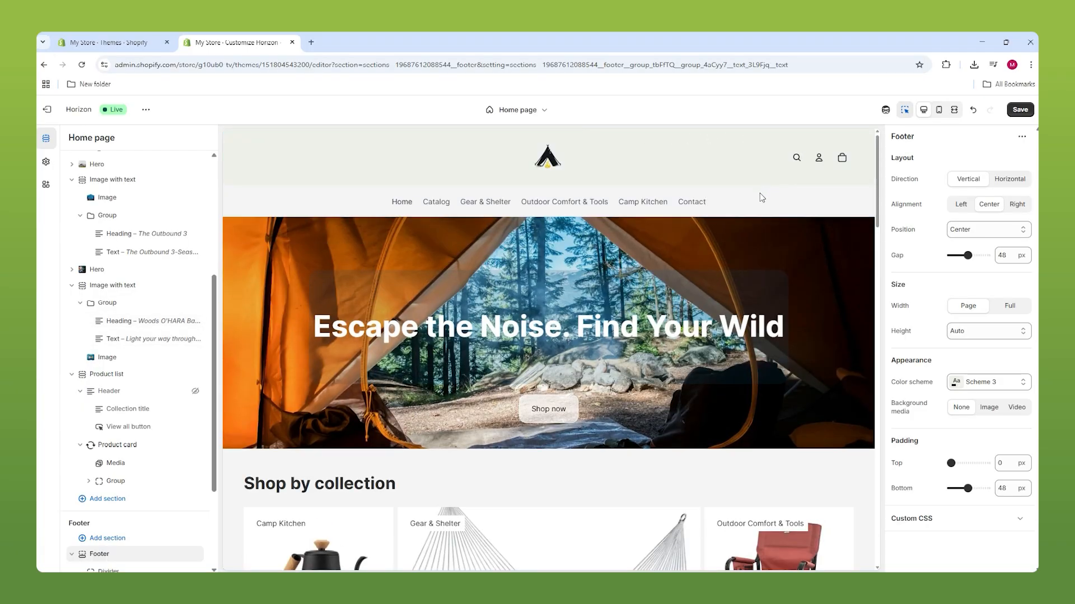
pyautogui.scroll(-4, 736, 234)
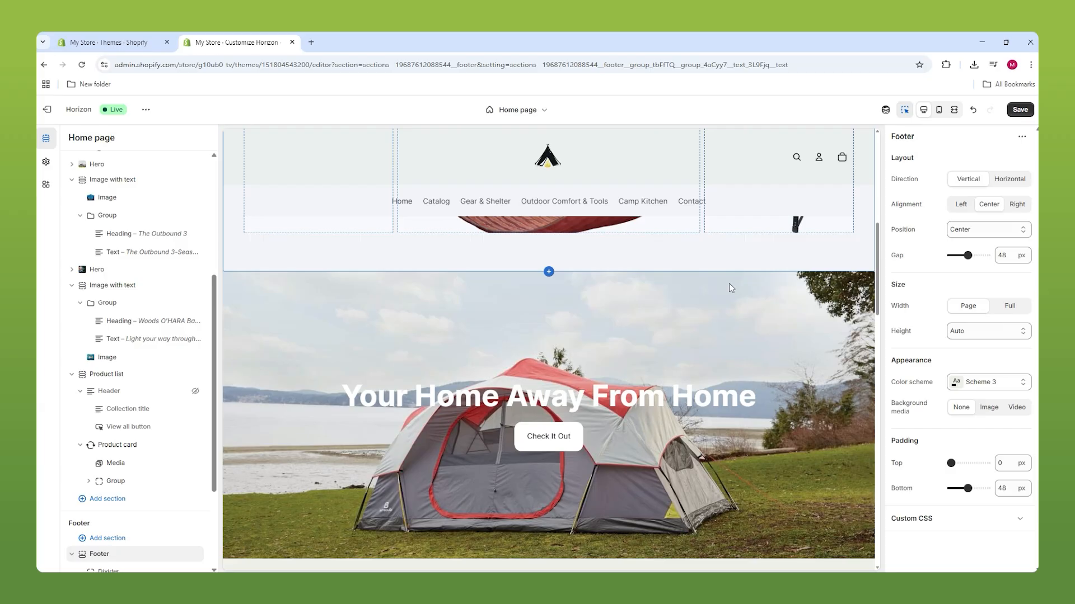
pyautogui.scroll(-10, 729, 283)
pyautogui.scroll(1, 553, 329)
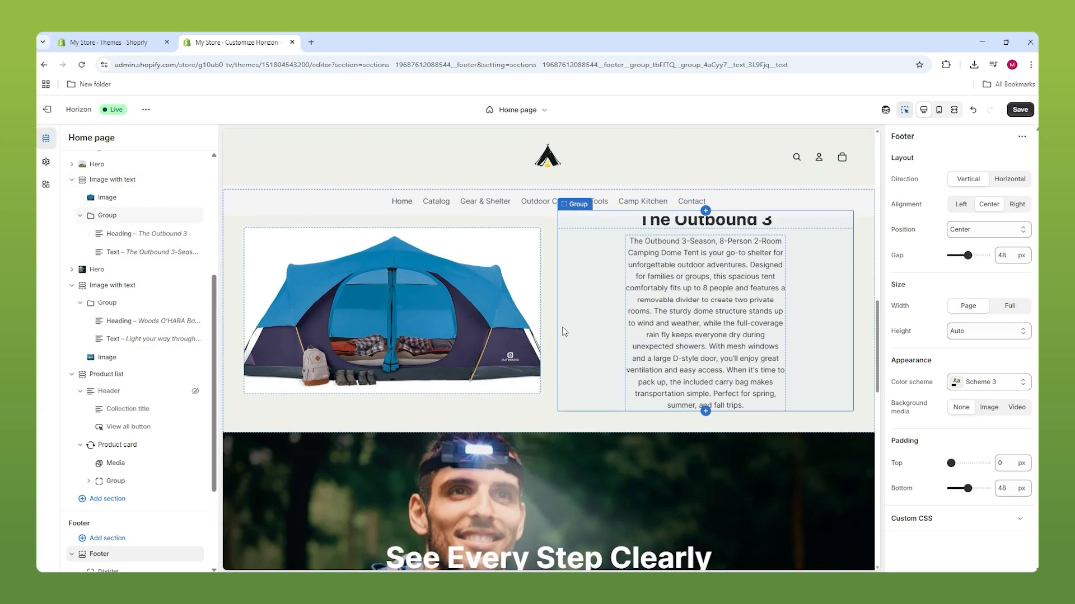
pyautogui.scroll(-6, 563, 330)
pyautogui.scroll(-5, 547, 324)
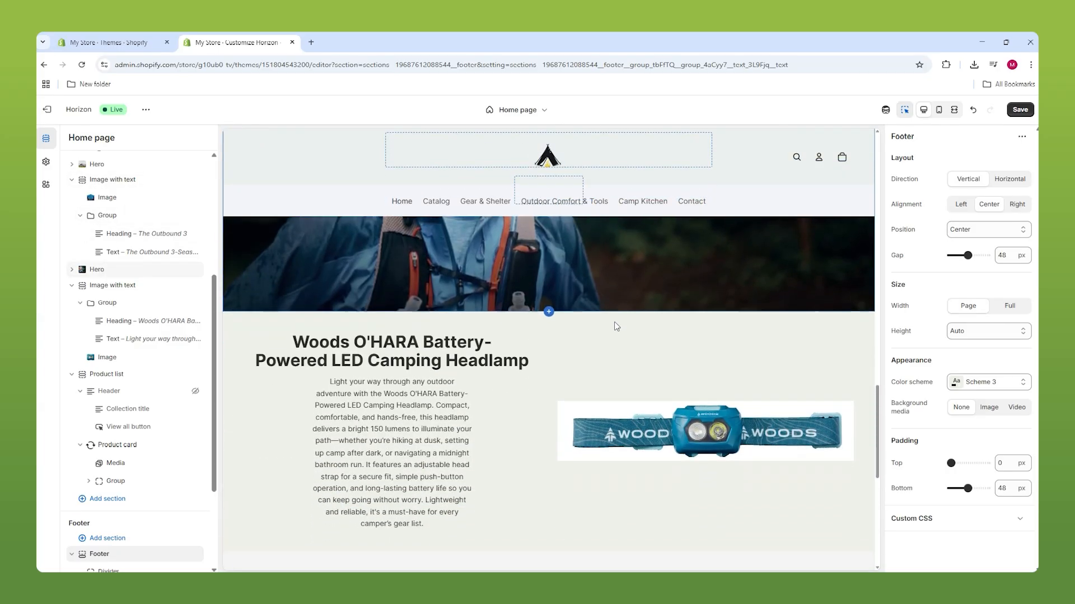
pyautogui.scroll(-5, 606, 317)
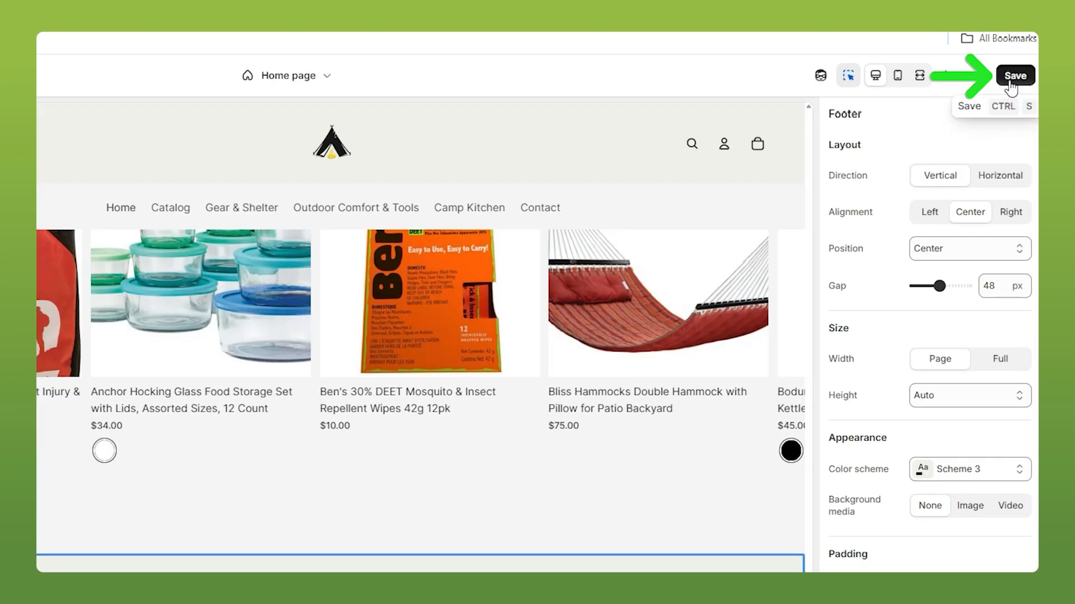
pyautogui.click(1011, 84)
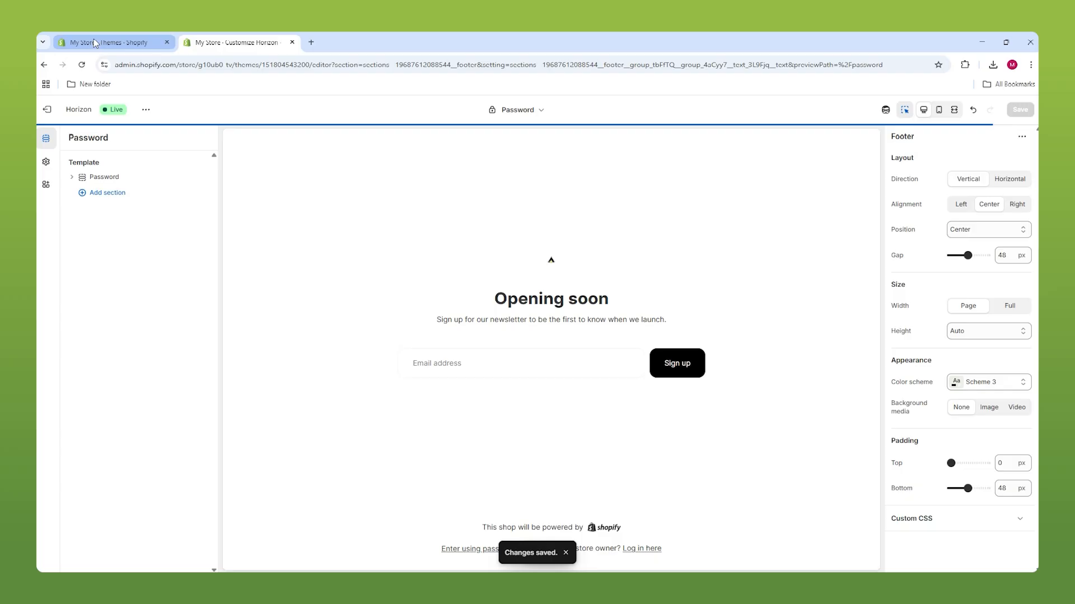
# Open the general shipping rates profile in the store's Shipping and delivery settings and check the countries in the International zone.
pyautogui.click(108, 47)
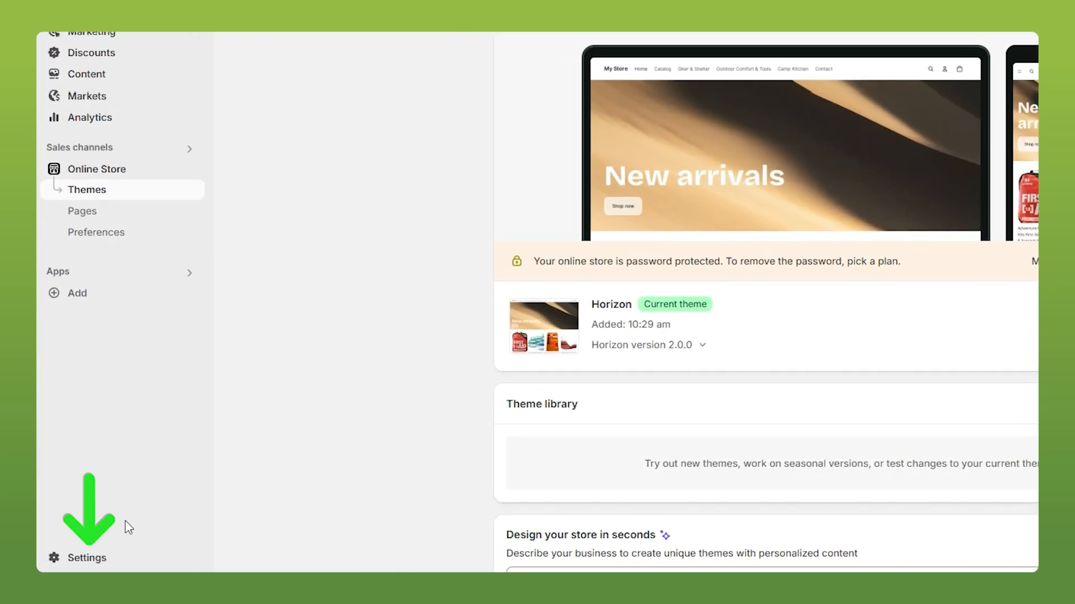
pyautogui.click(108, 559)
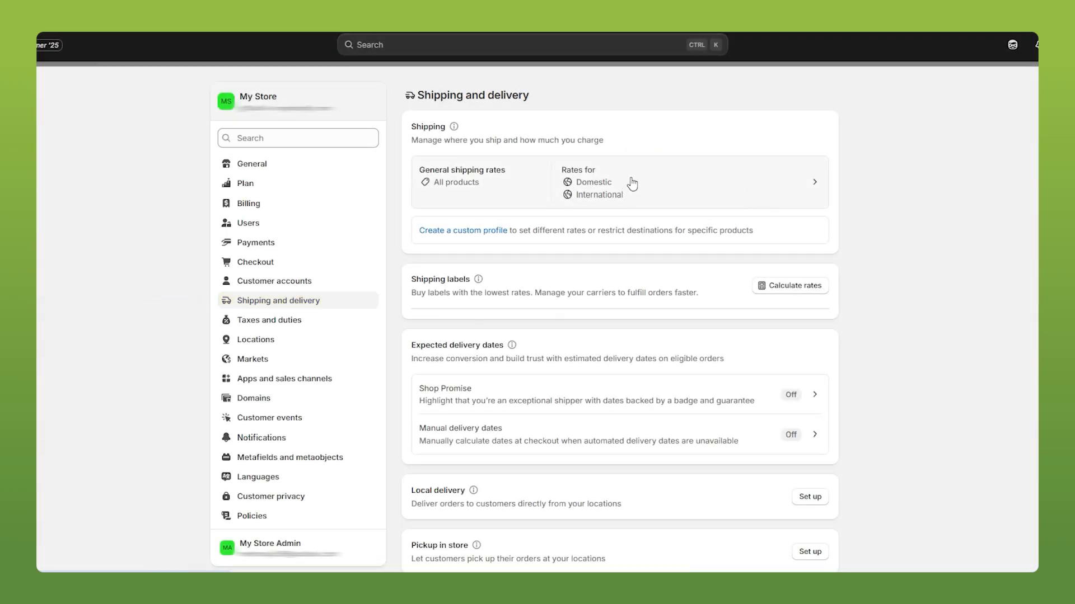
pyautogui.click(695, 194)
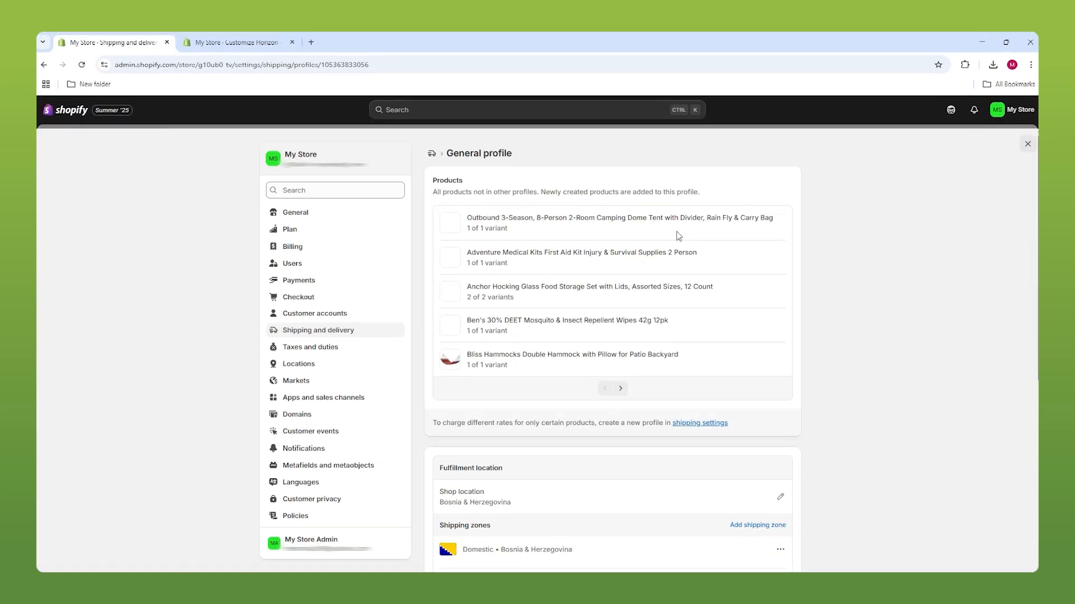
pyautogui.scroll(-4, 678, 235)
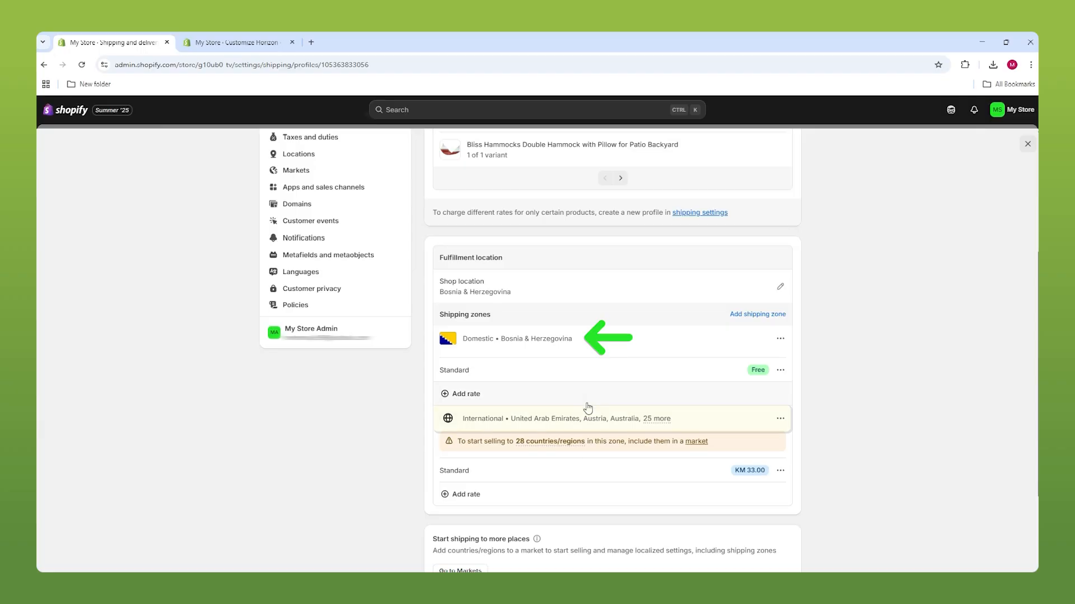
pyautogui.moveTo(655, 421)
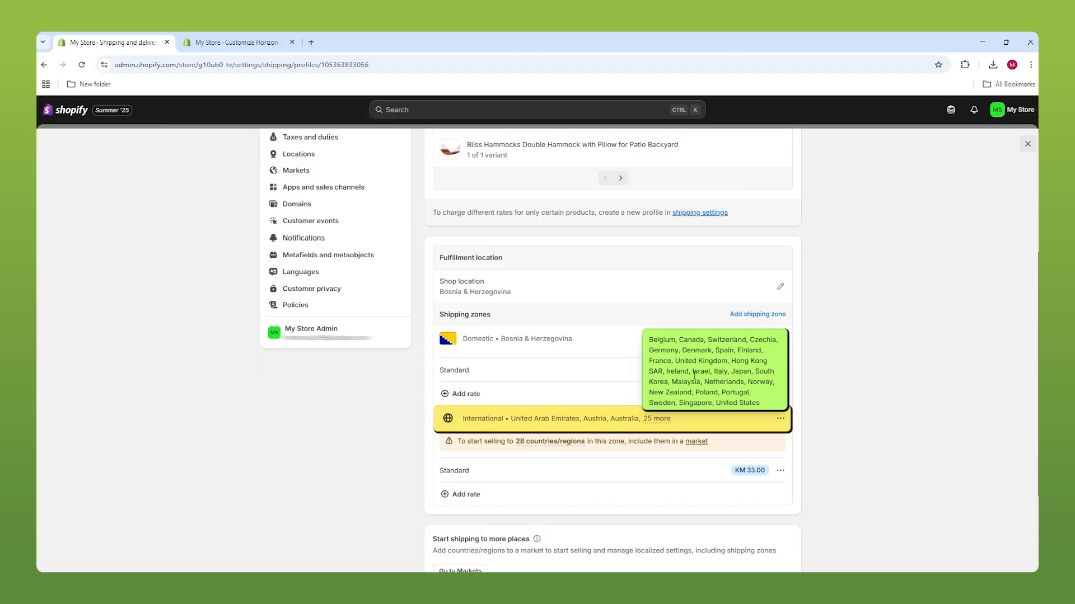
# Delete the International shipping zone from the general profile and save the profile.
pyautogui.click(780, 419)
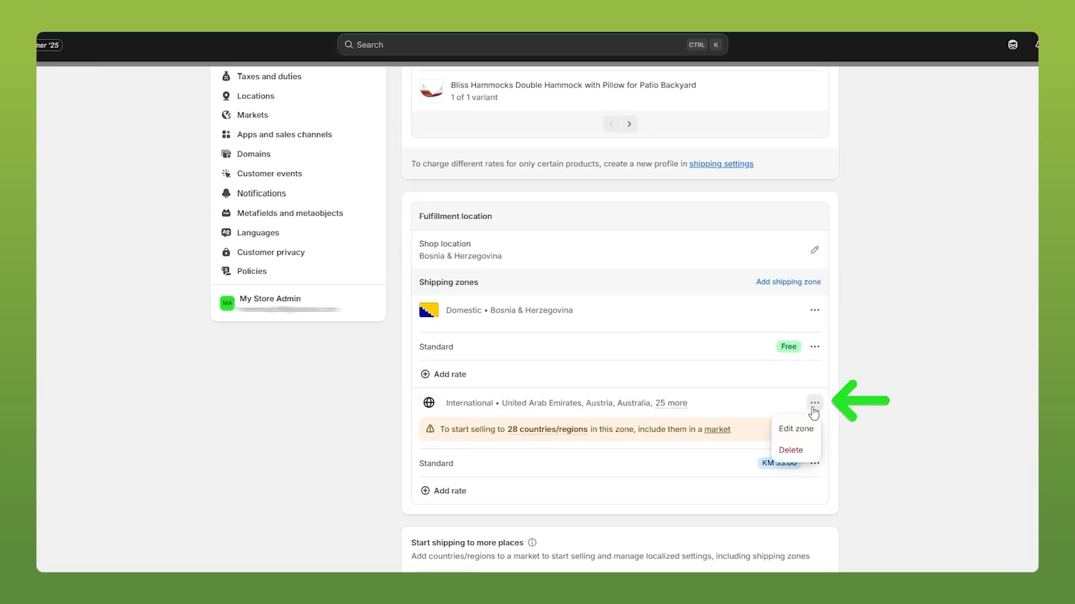
pyautogui.click(791, 452)
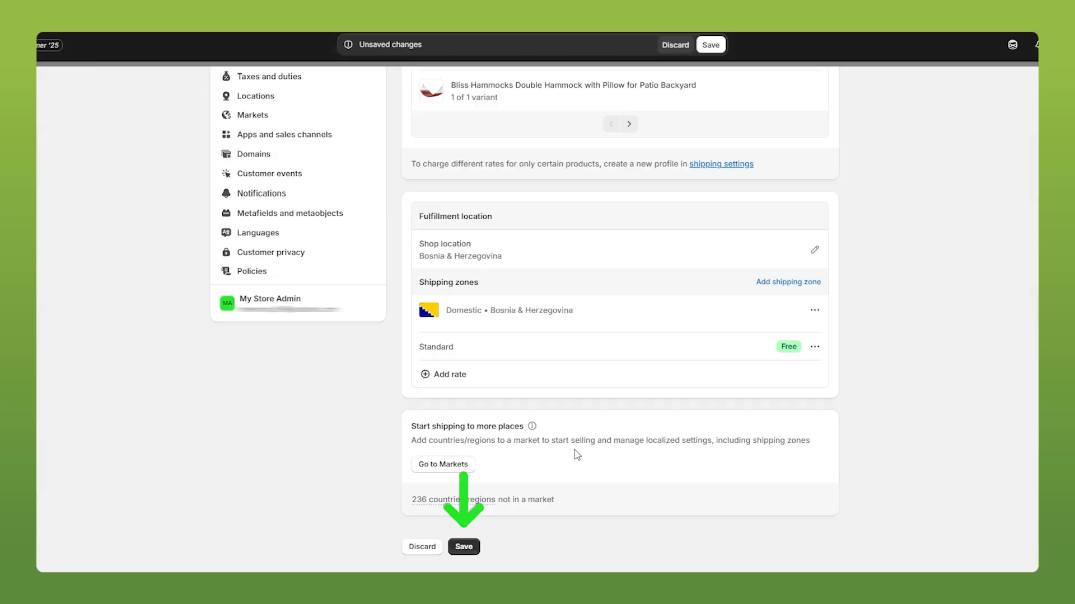
pyautogui.click(464, 547)
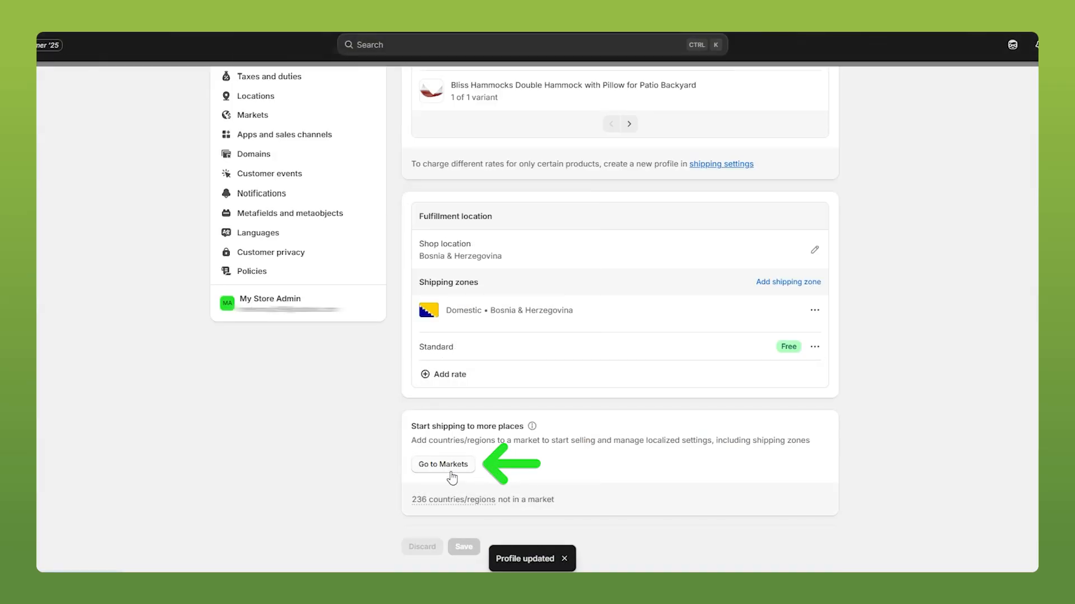
# Start a new market from the shipping profile's Markets link and name it NA.
pyautogui.click(447, 465)
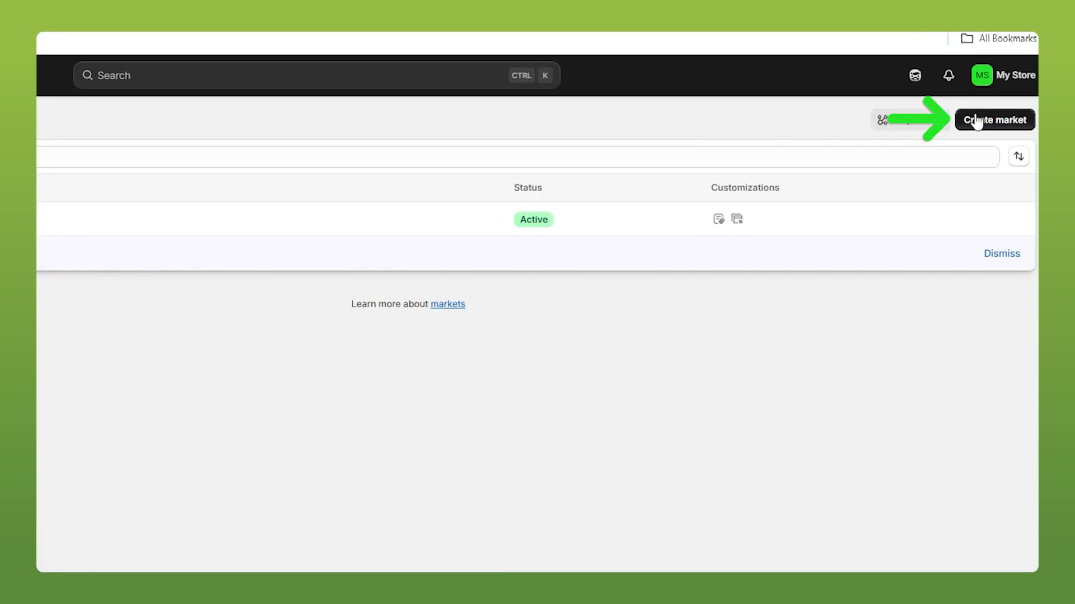
pyautogui.click(977, 121)
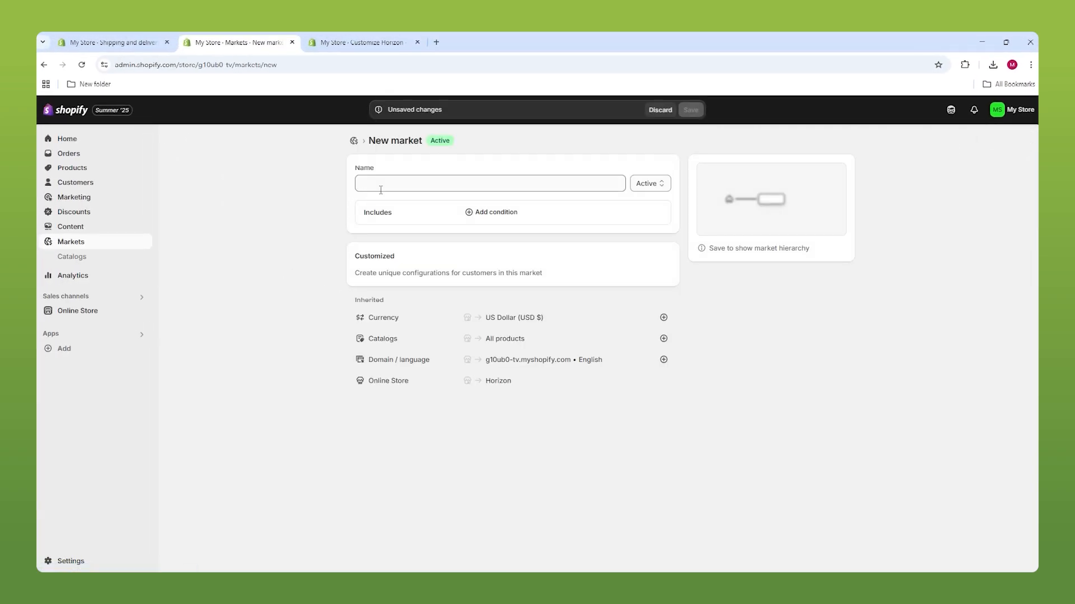
pyautogui.click(381, 189)
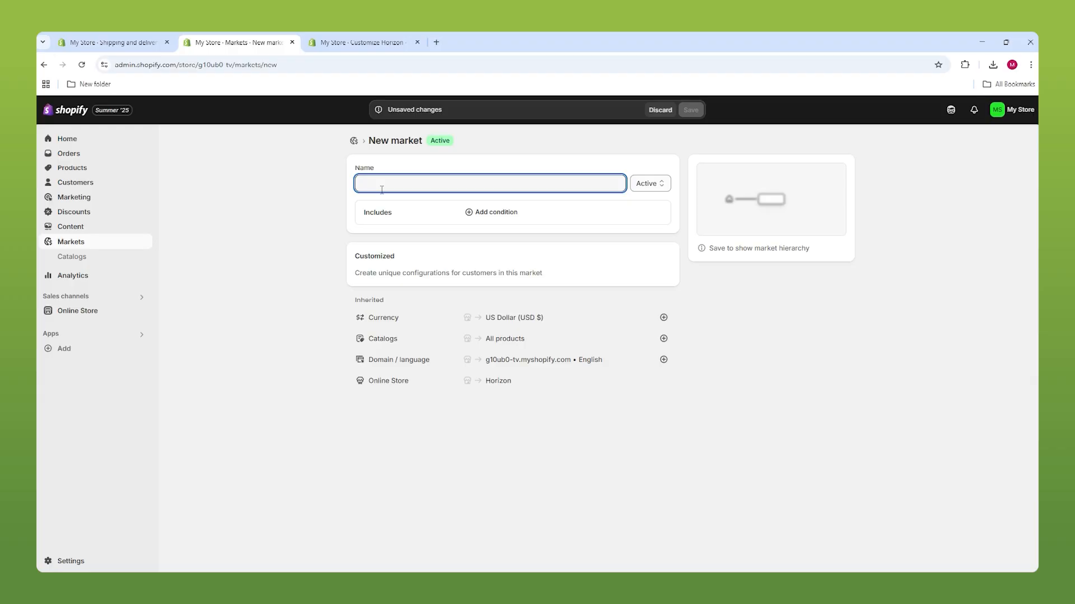
pyautogui.write('NA')
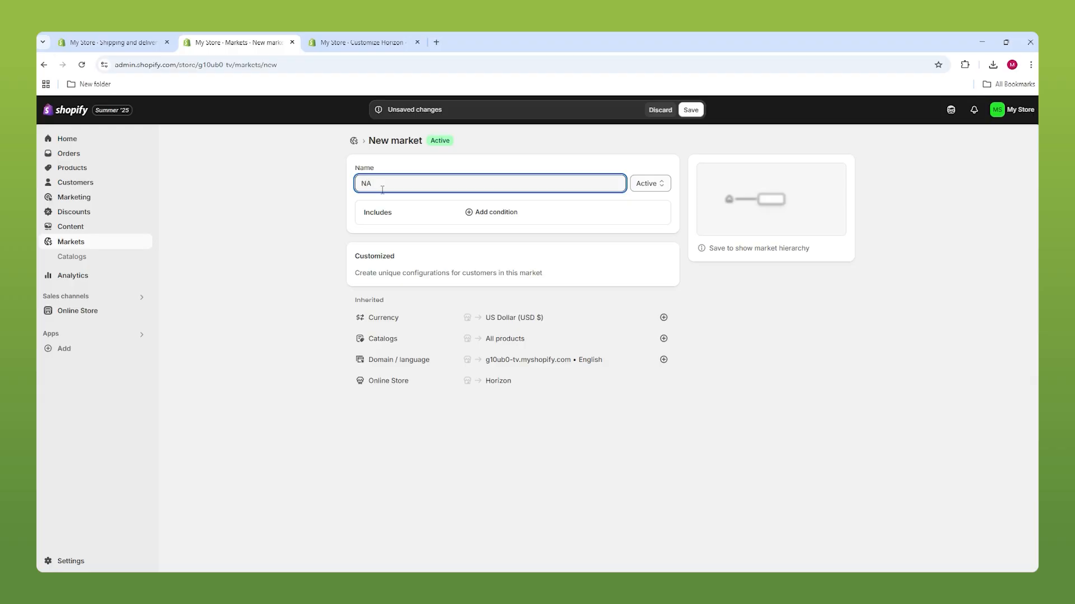
# Add the United States as the region condition of the NA market and save the market.
pyautogui.click(479, 212)
pyautogui.click(448, 244)
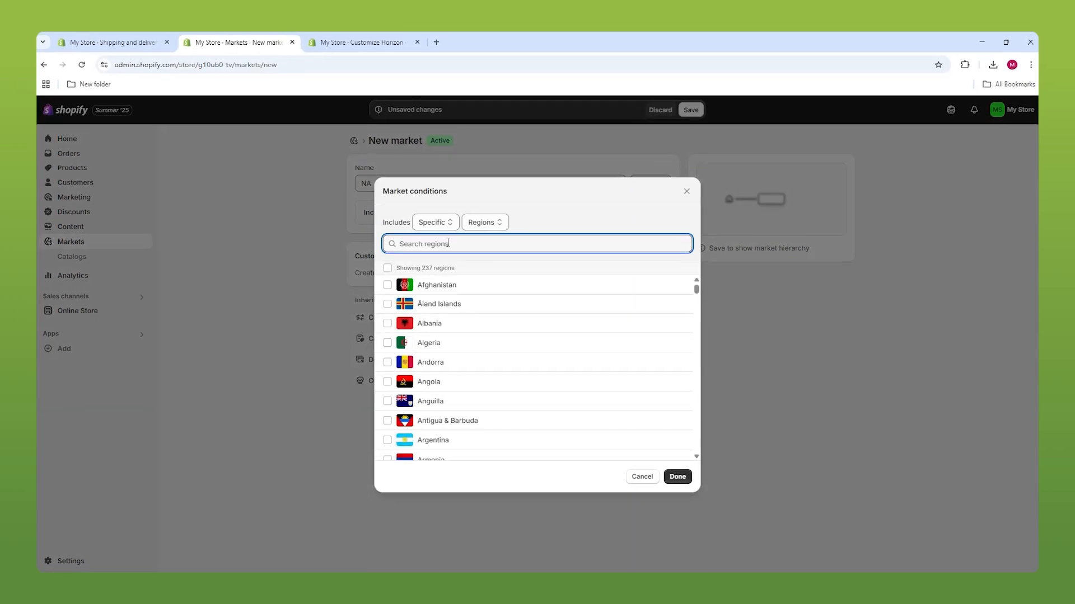
pyautogui.write('united')
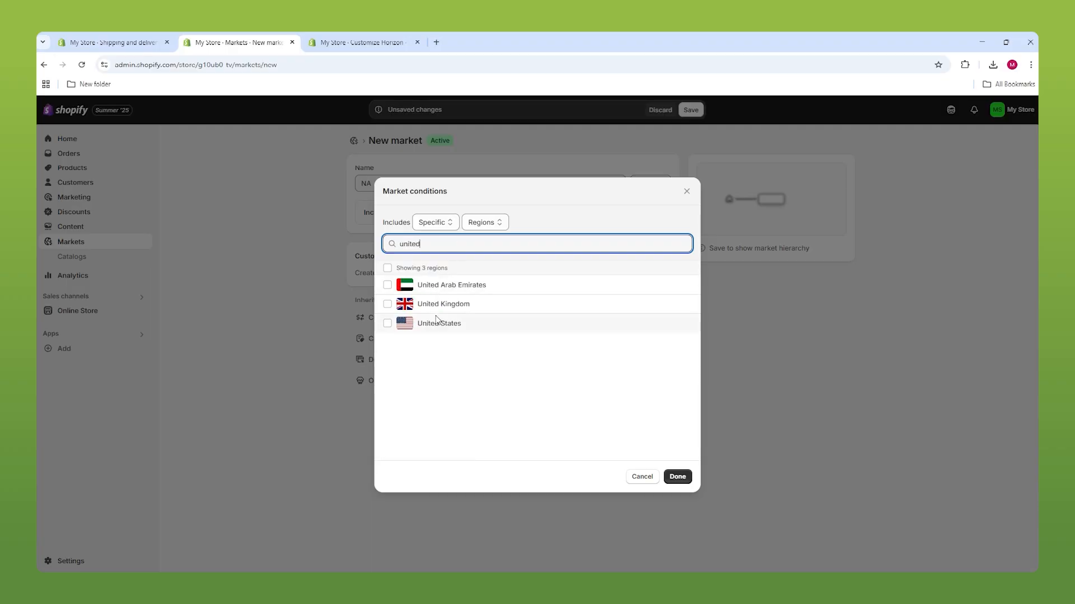
pyautogui.click(388, 323)
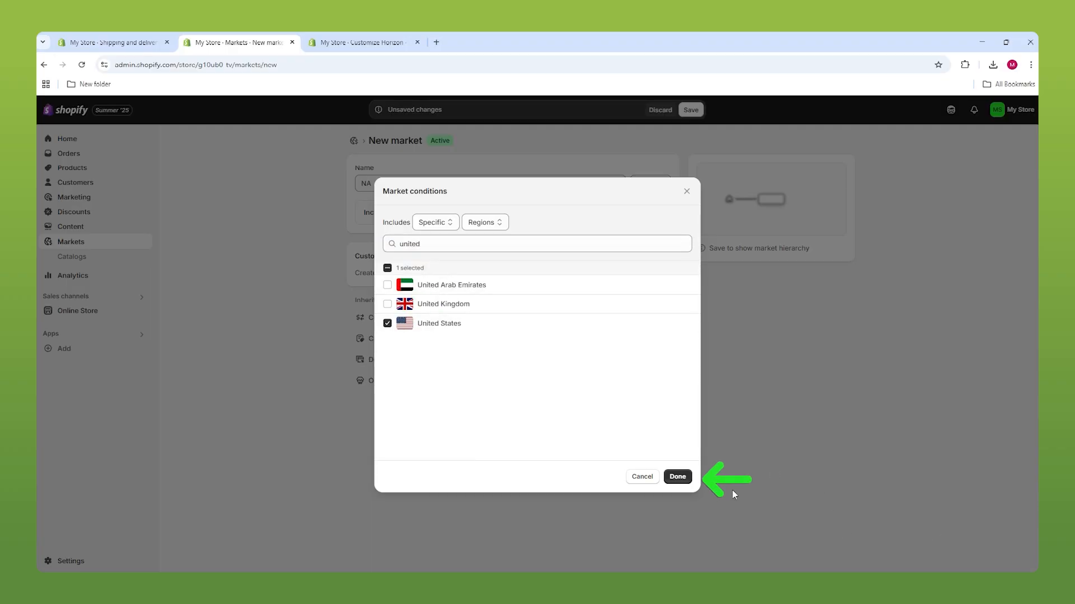
pyautogui.click(677, 476)
pyautogui.click(690, 110)
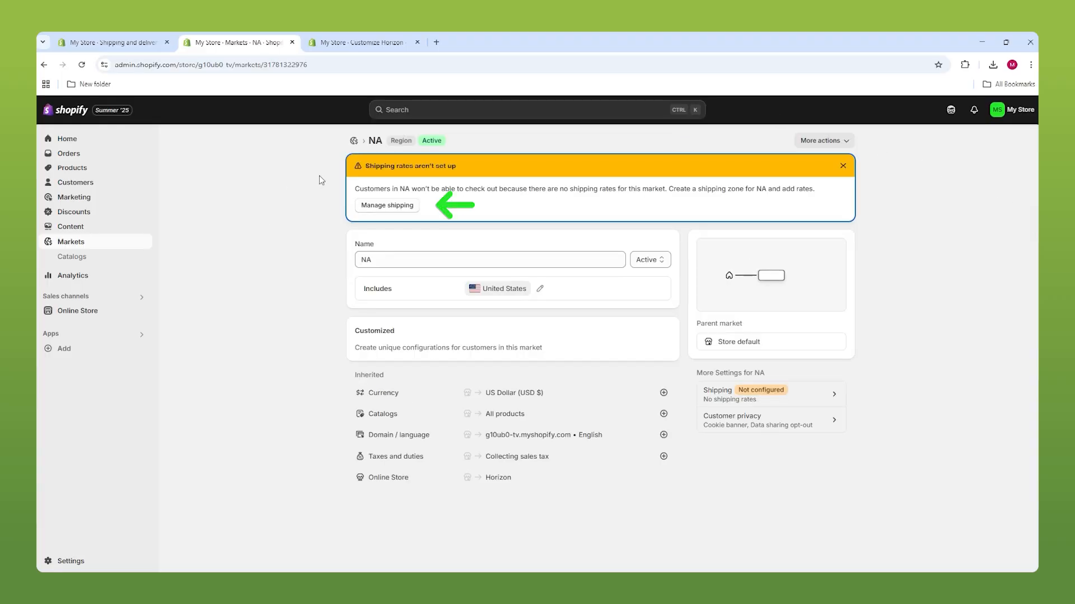
# Go to the NA market's shipping management, open the general shipping rates profile and start a new shipping zone.
pyautogui.click(386, 205)
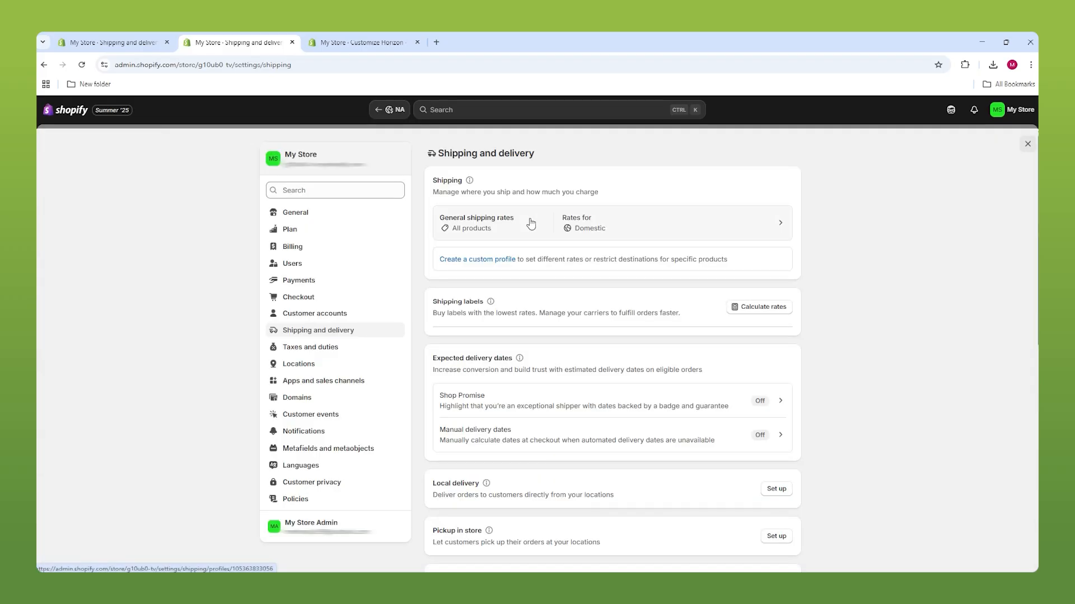
pyautogui.click(567, 221)
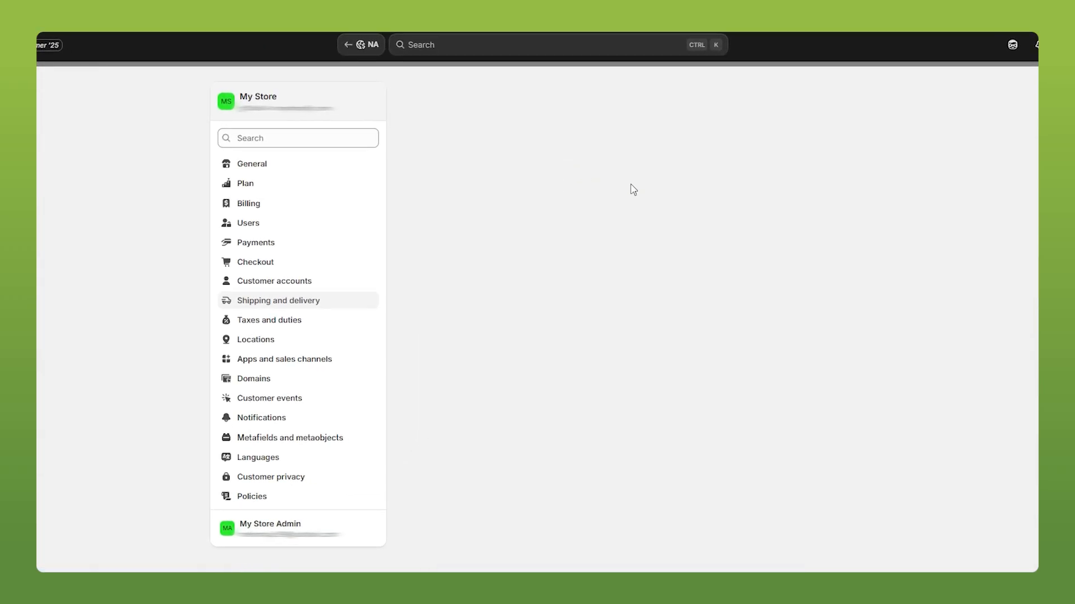
pyautogui.scroll(-1, 619, 236)
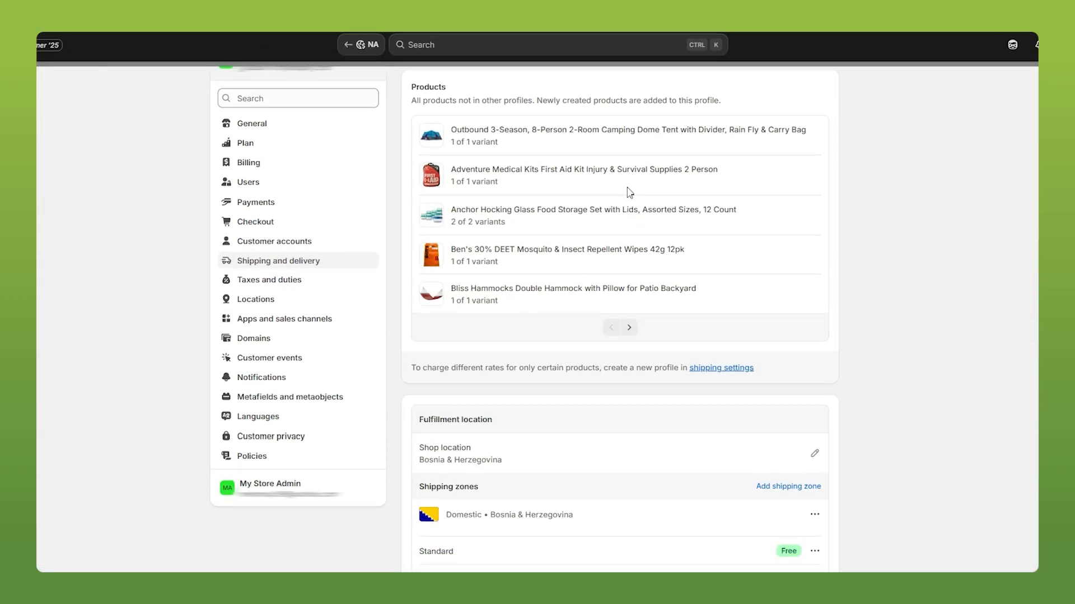
pyautogui.scroll(-4, 622, 194)
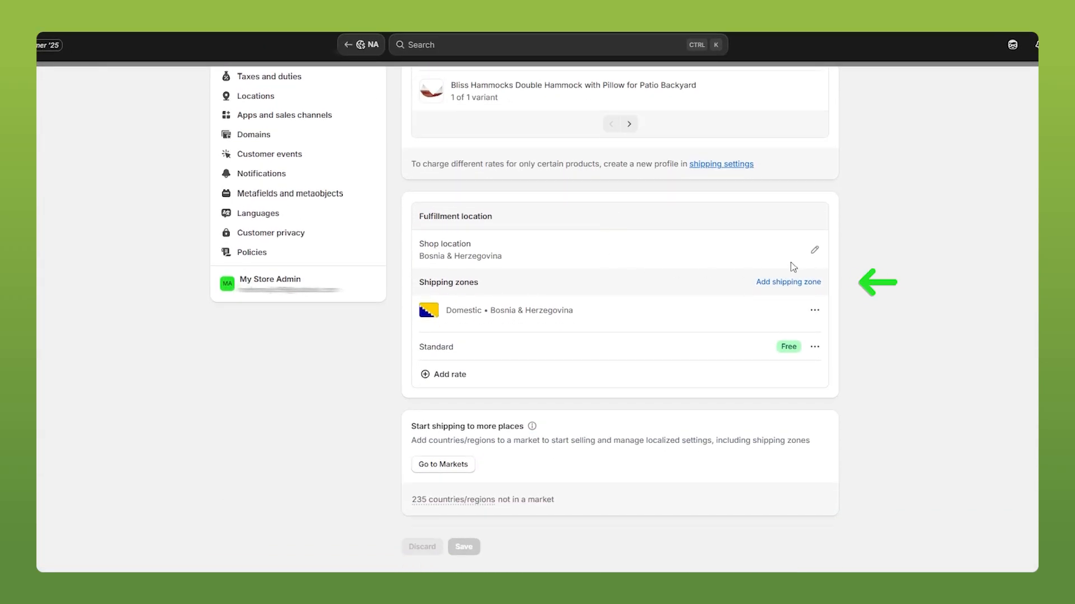
pyautogui.click(798, 284)
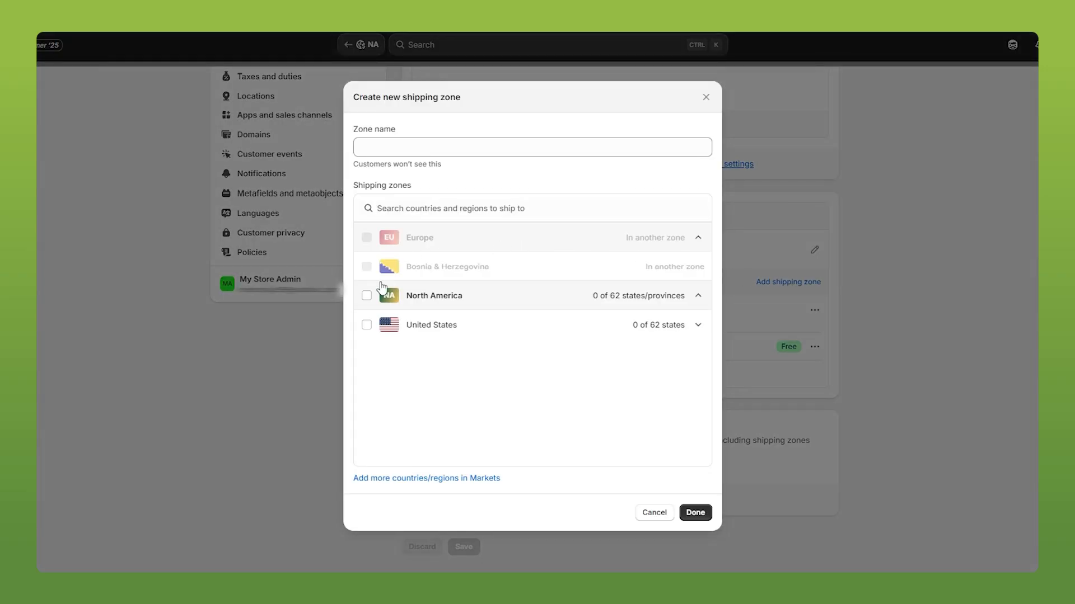
# Limit the new shipping zone's United States coverage to Arizona, Arkansas and California.
pyautogui.click(367, 325)
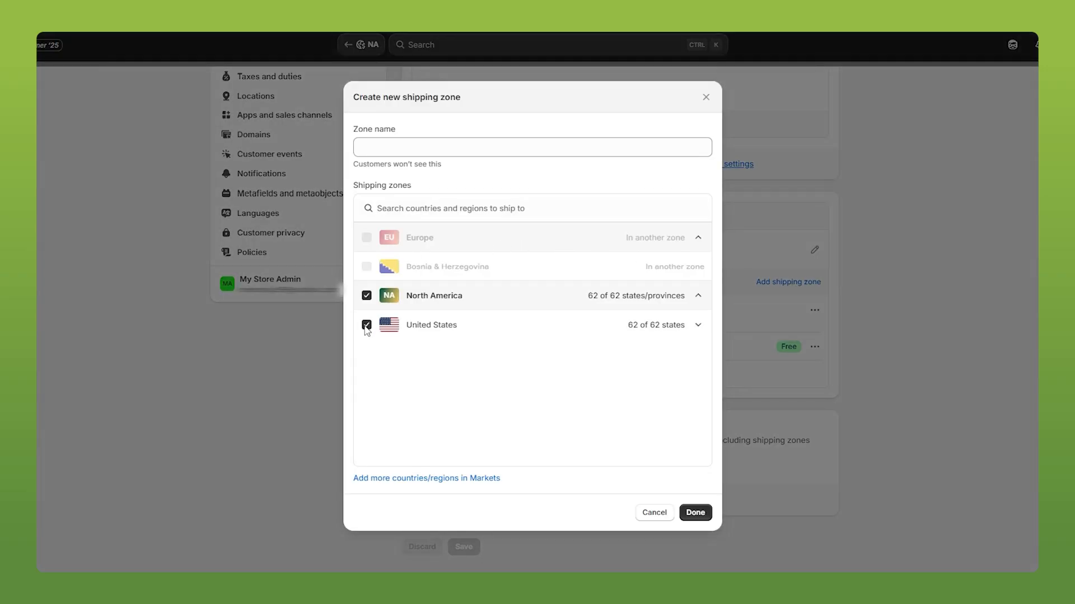
pyautogui.click(662, 330)
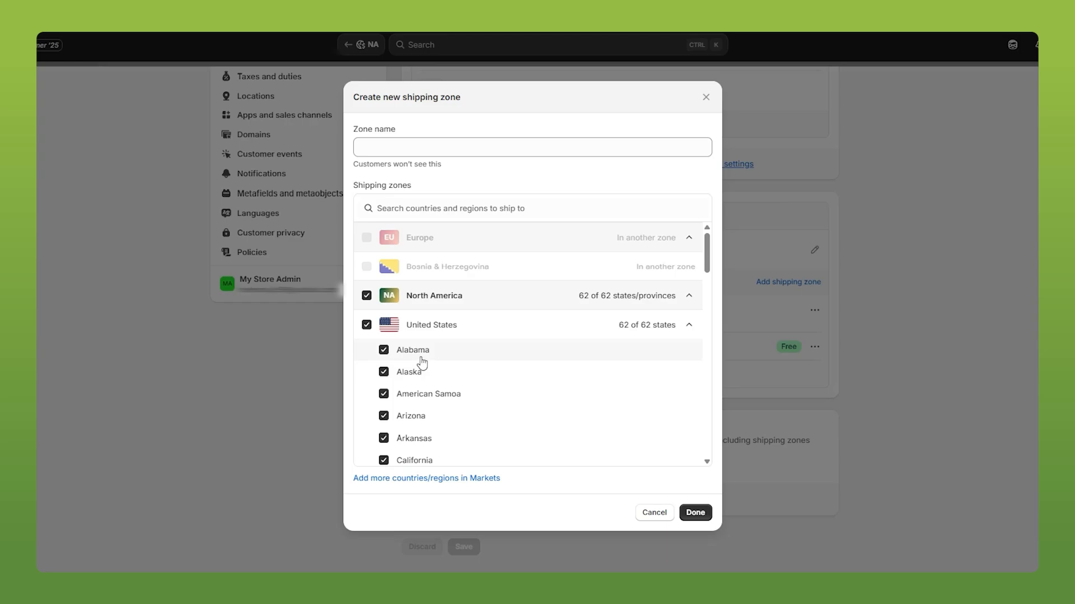
pyautogui.scroll(-2, 422, 363)
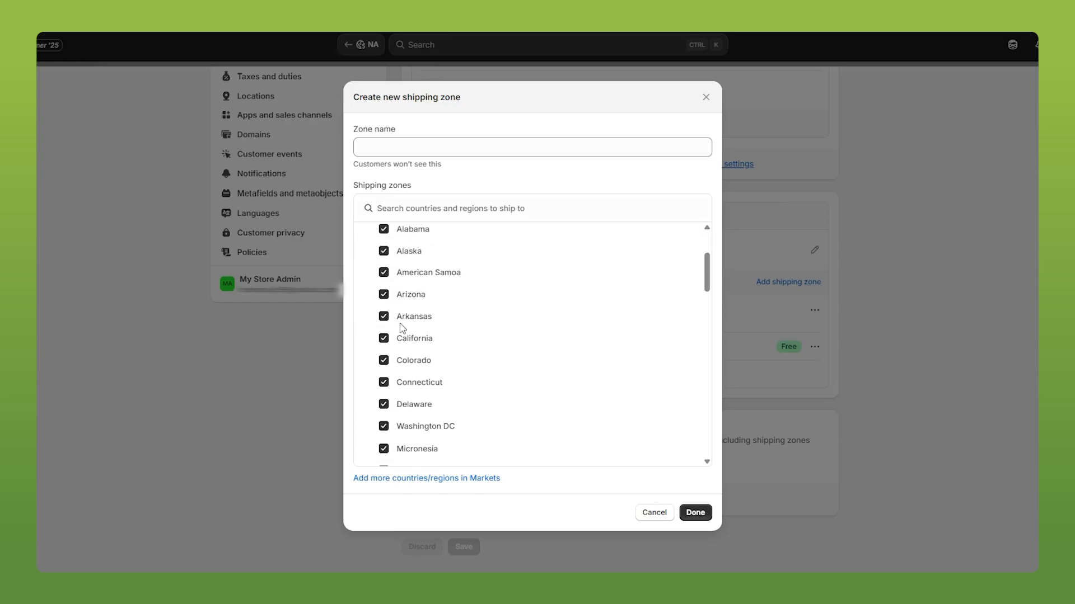
pyautogui.scroll(1, 403, 314)
pyautogui.click(366, 264)
pyautogui.scroll(-2, 399, 293)
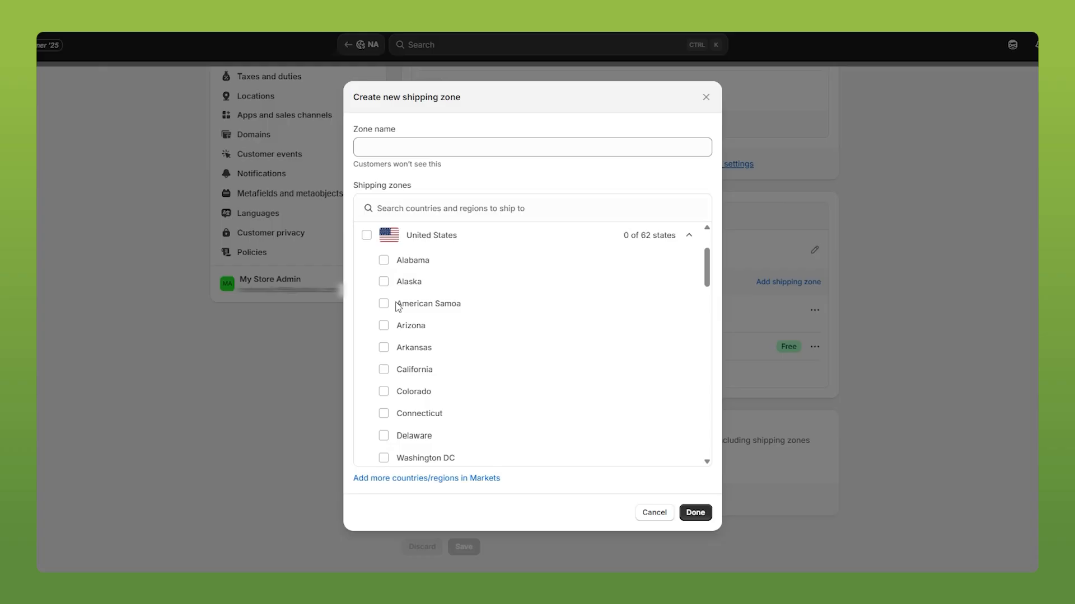
pyautogui.click(384, 294)
pyautogui.click(384, 316)
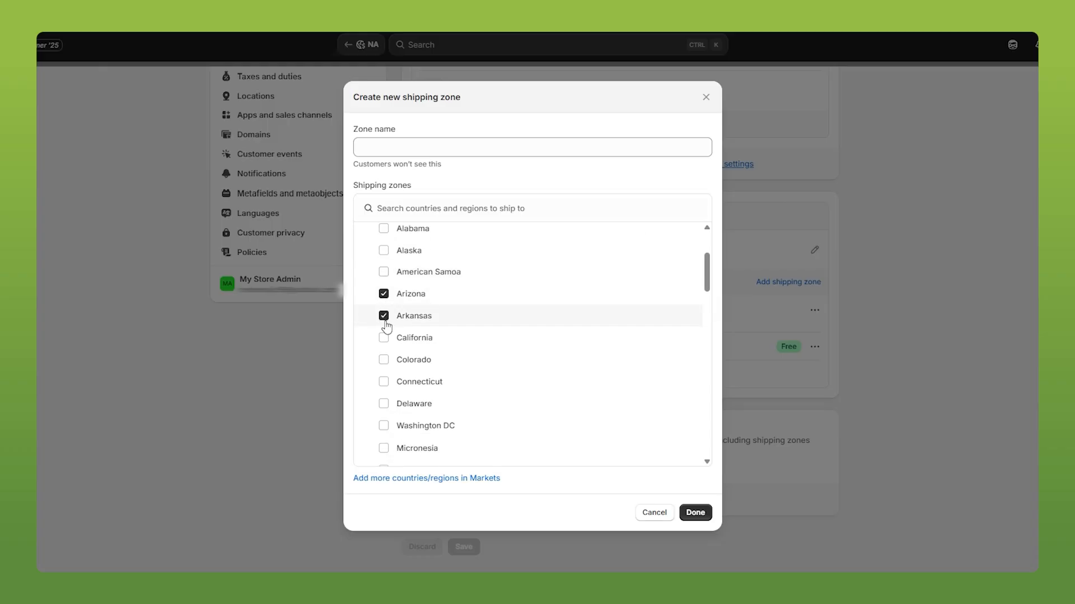
pyautogui.click(384, 339)
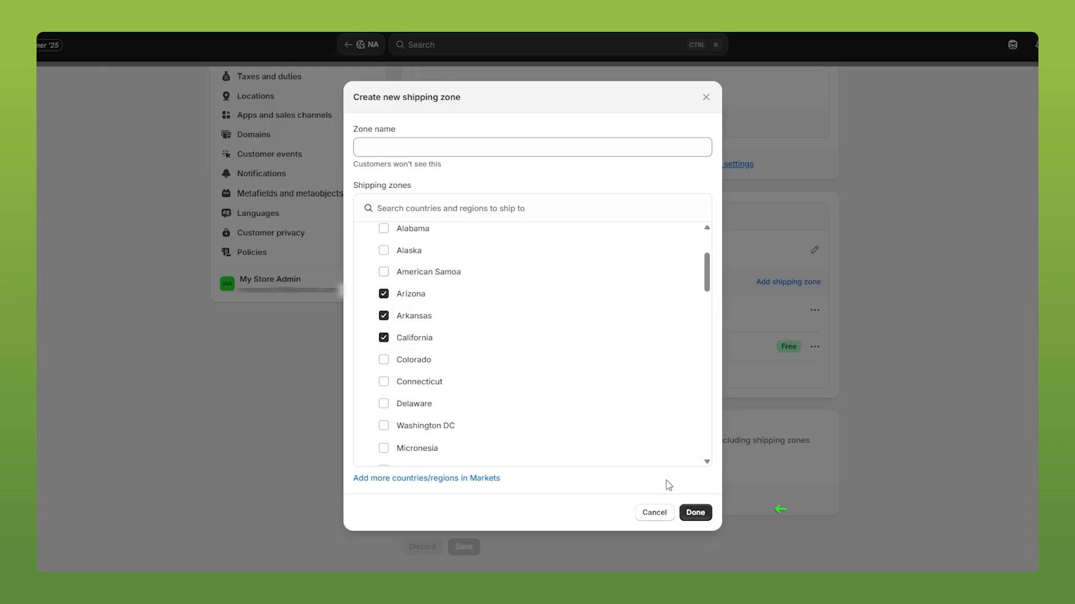
pyautogui.click(696, 513)
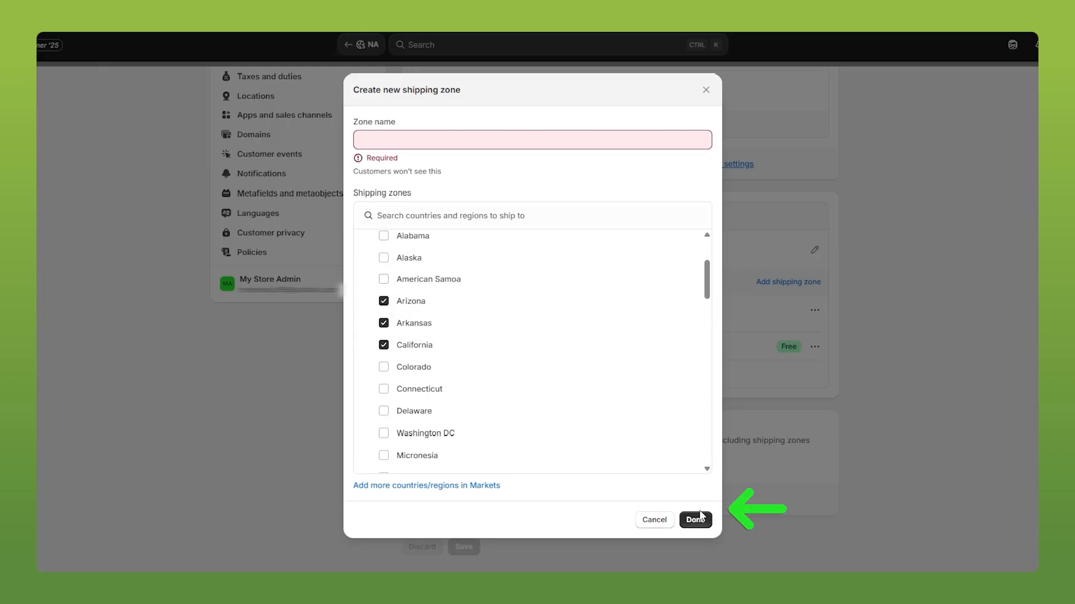
# Name the new shipping zone NA TEST 2 and add it to the shipping profile.
pyautogui.click(469, 146)
pyautogui.write('n')
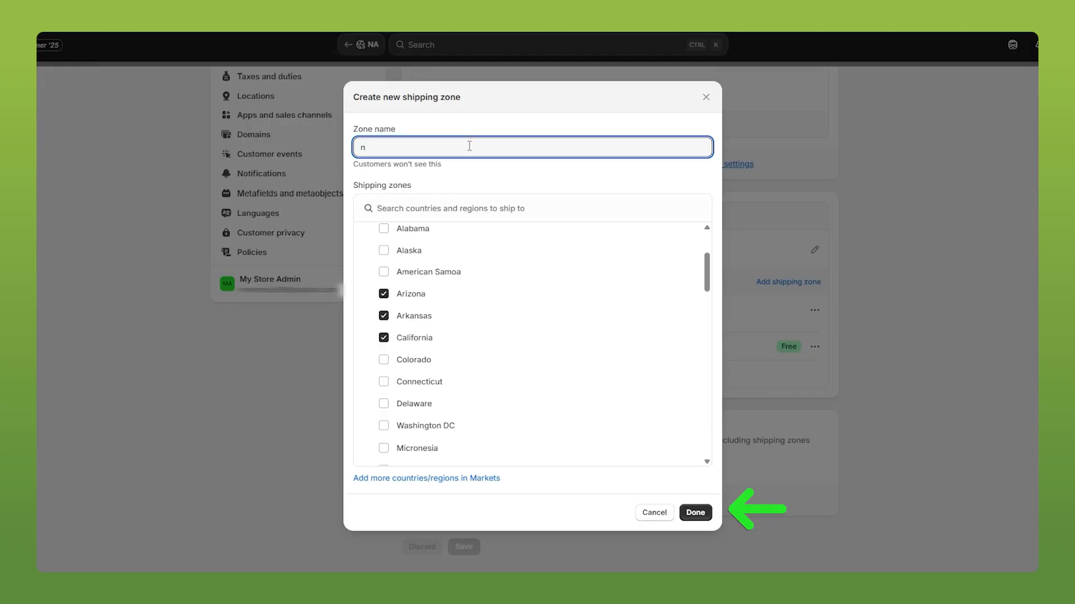
pyautogui.press('BackSpace')
pyautogui.write('NA TEST 2')
pyautogui.click(695, 512)
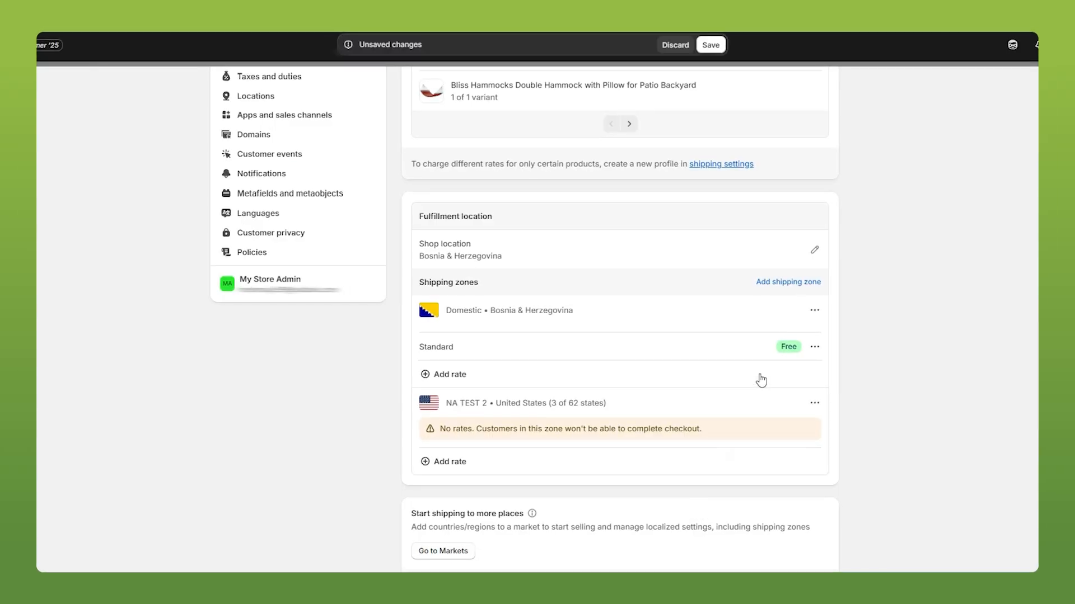
# Start a flat rate for the NA TEST 2 zone and set its price to $2.00.
pyautogui.click(451, 462)
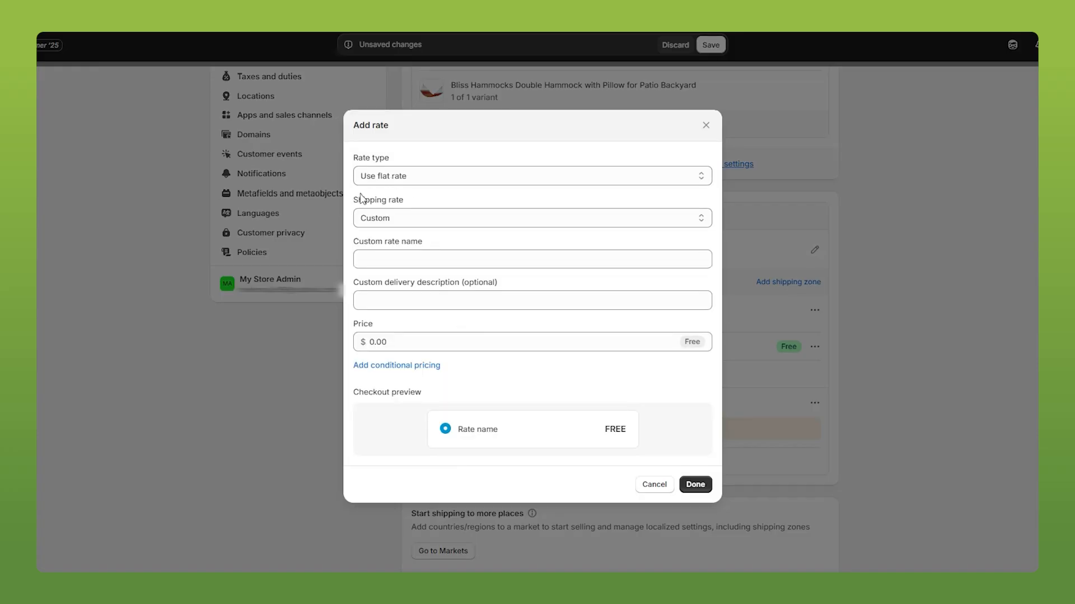
pyautogui.click(377, 344)
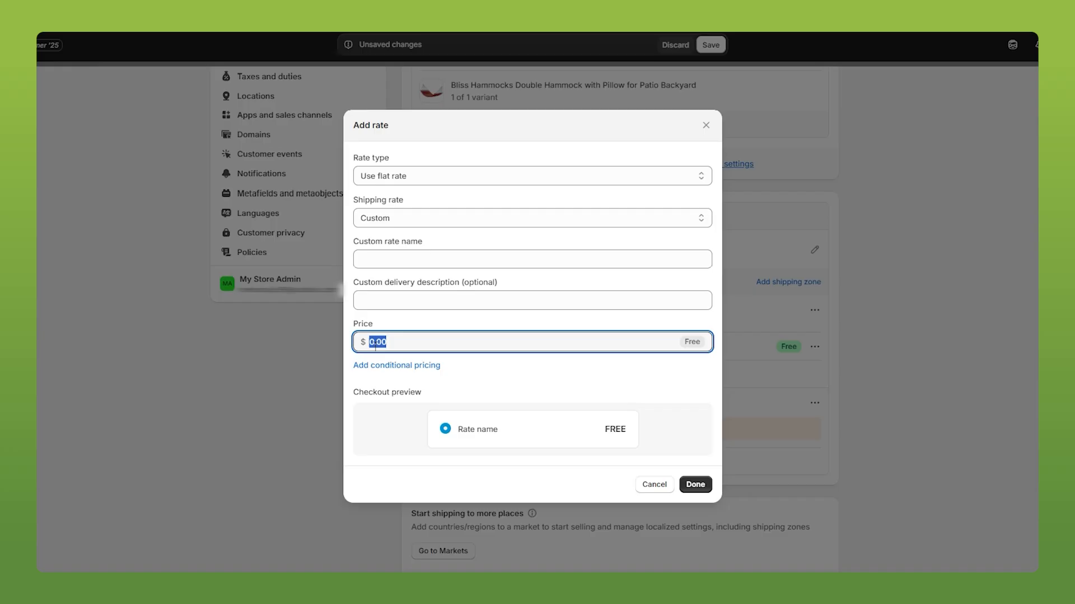
pyautogui.write('2')
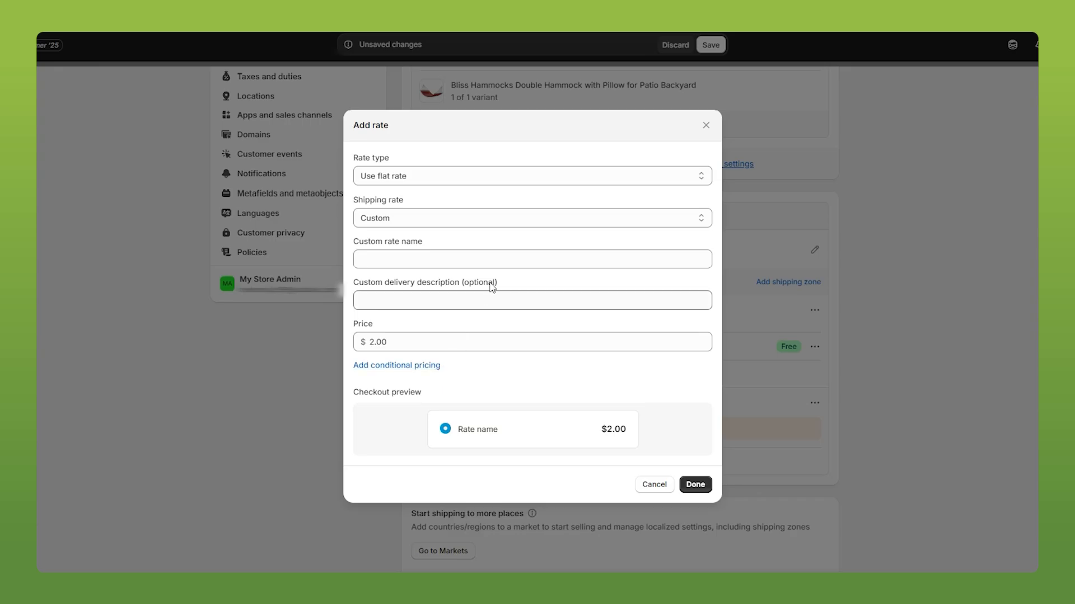
# Give the flat rate the custom name Test Rate and add it to the zone.
pyautogui.click(483, 257)
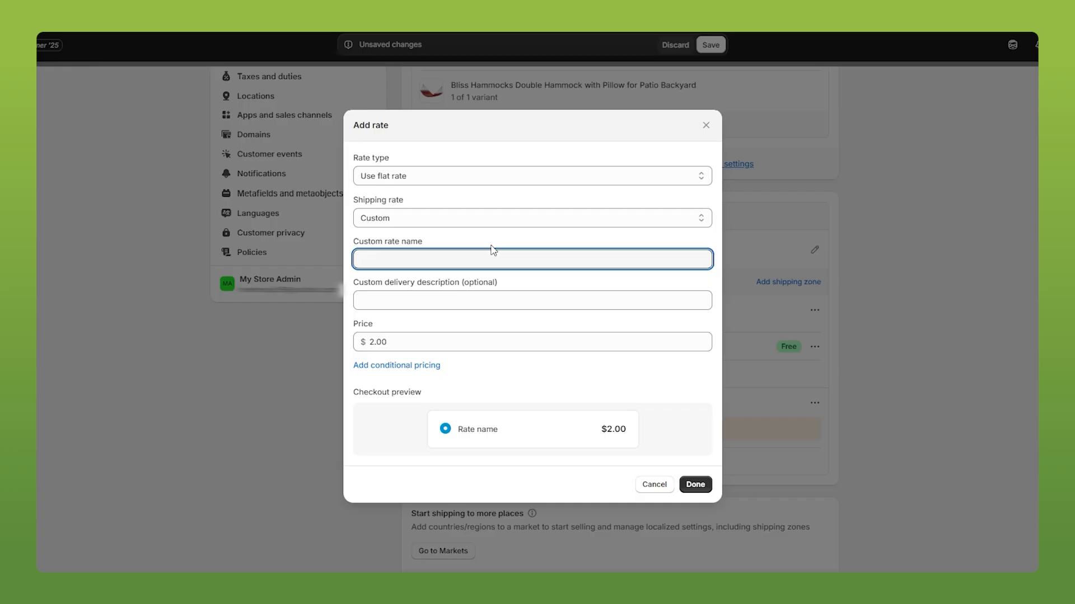
pyautogui.write('test')
pyautogui.press('BackSpace')
pyautogui.press('BackSpace')
pyautogui.press('BackSpace')
pyautogui.press('BackSpace')
pyautogui.write('testrate')
pyautogui.press('BackSpace')
pyautogui.press('BackSpace')
pyautogui.press('BackSpace')
pyautogui.press('BackSpace')
pyautogui.write('Rate')
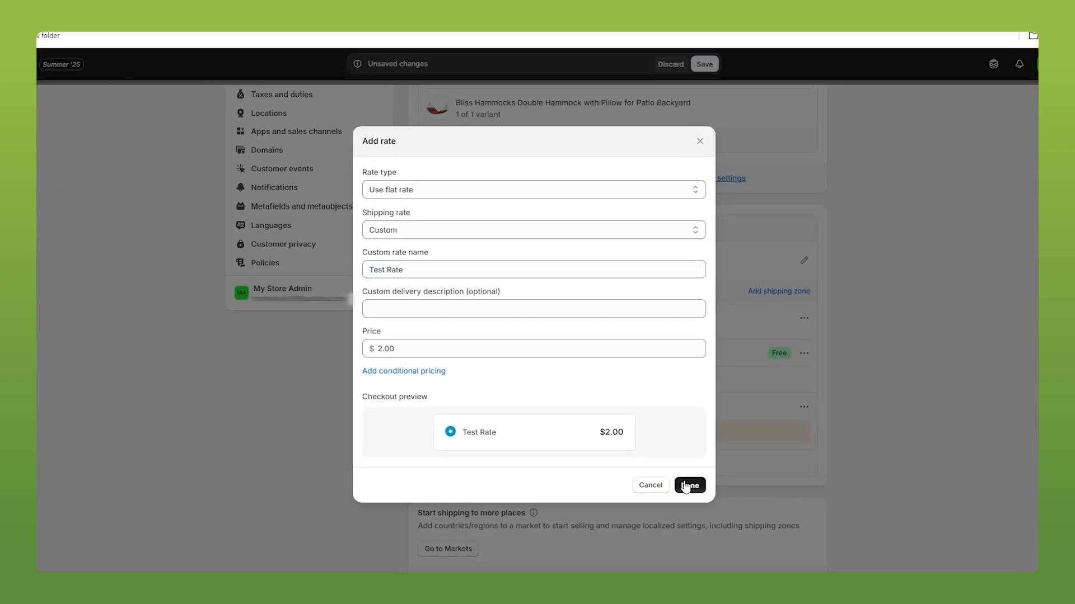
pyautogui.click(688, 485)
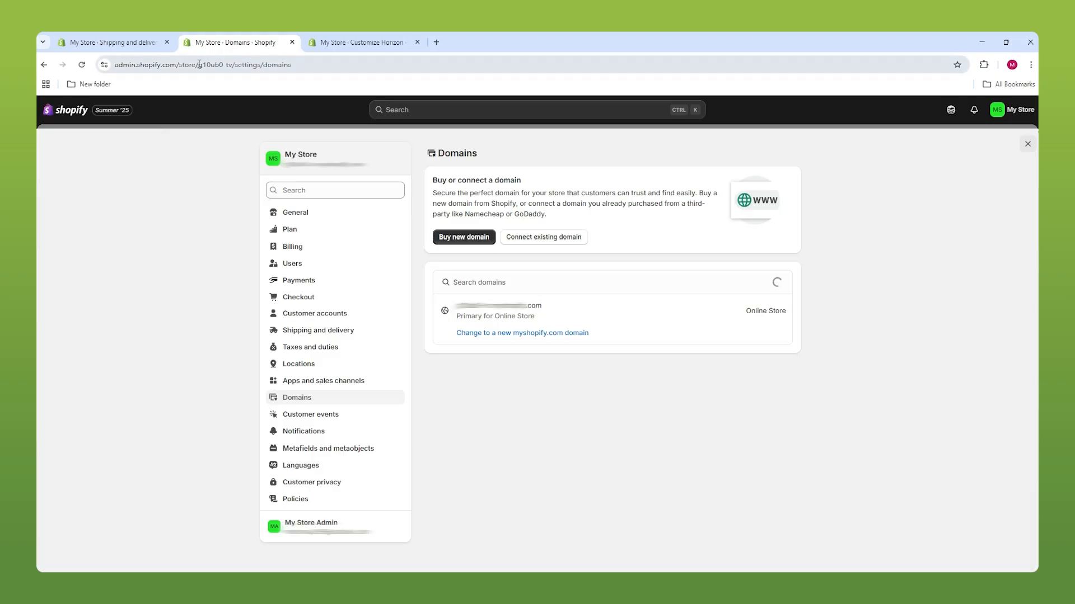
# Go to the purchase page for a new domain and search for myrandomsite.
pyautogui.moveTo(204, 64); pyautogui.dragTo(245, 65)
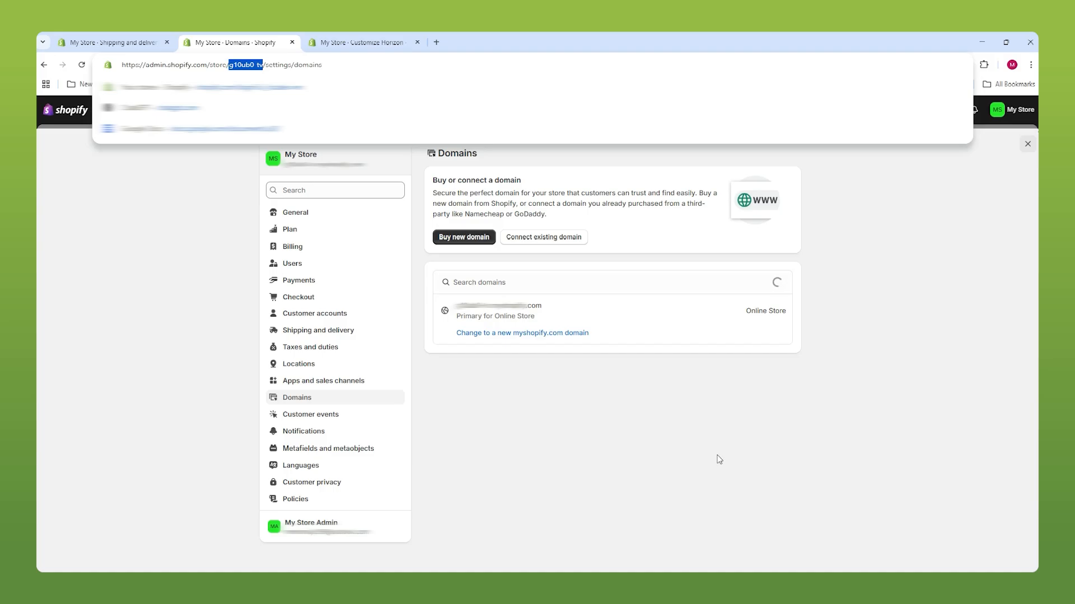
pyautogui.click(718, 458)
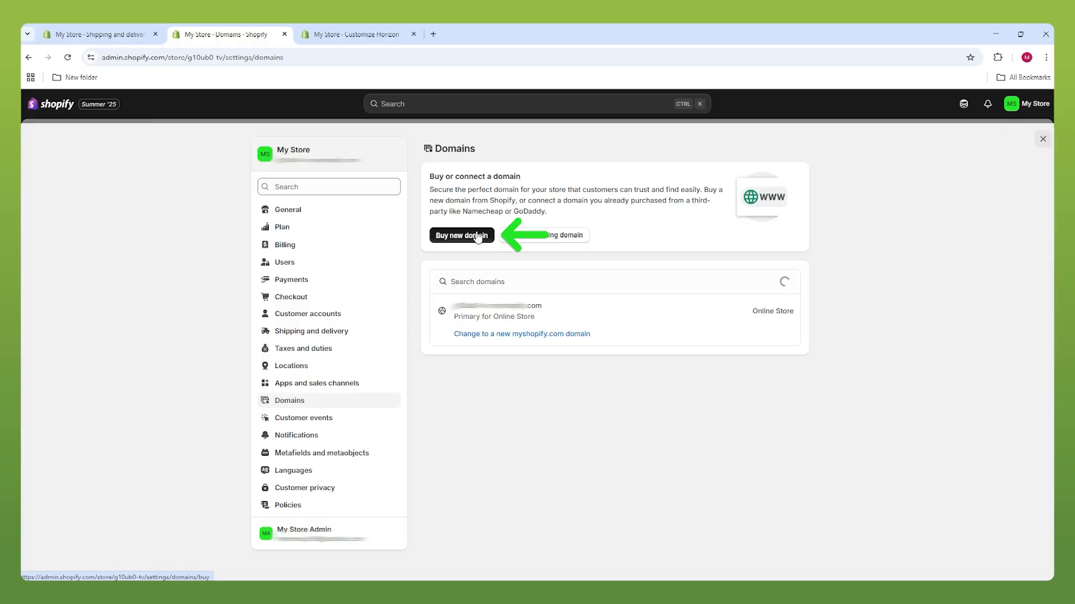
pyautogui.click(479, 238)
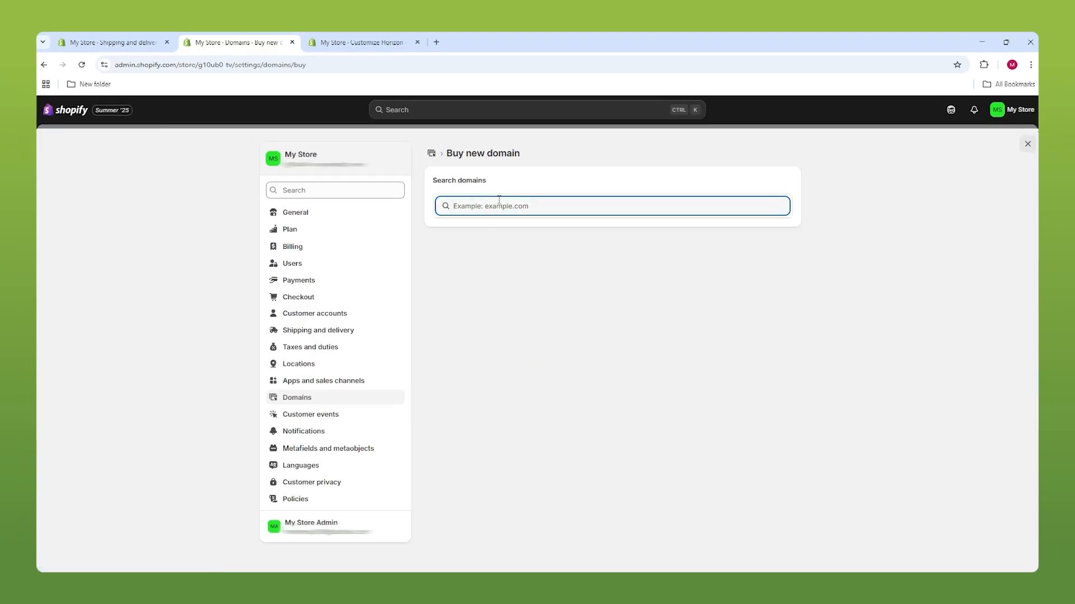
pyautogui.write('myrandomsite')
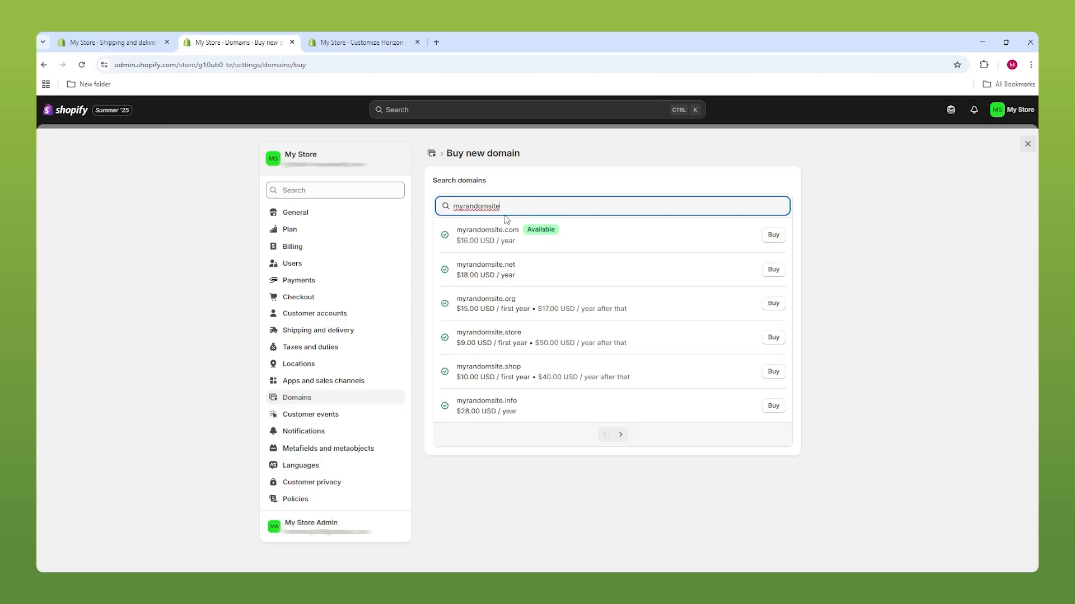
pyautogui.moveTo(500, 207); pyautogui.dragTo(444, 209)
pyautogui.click(882, 345)
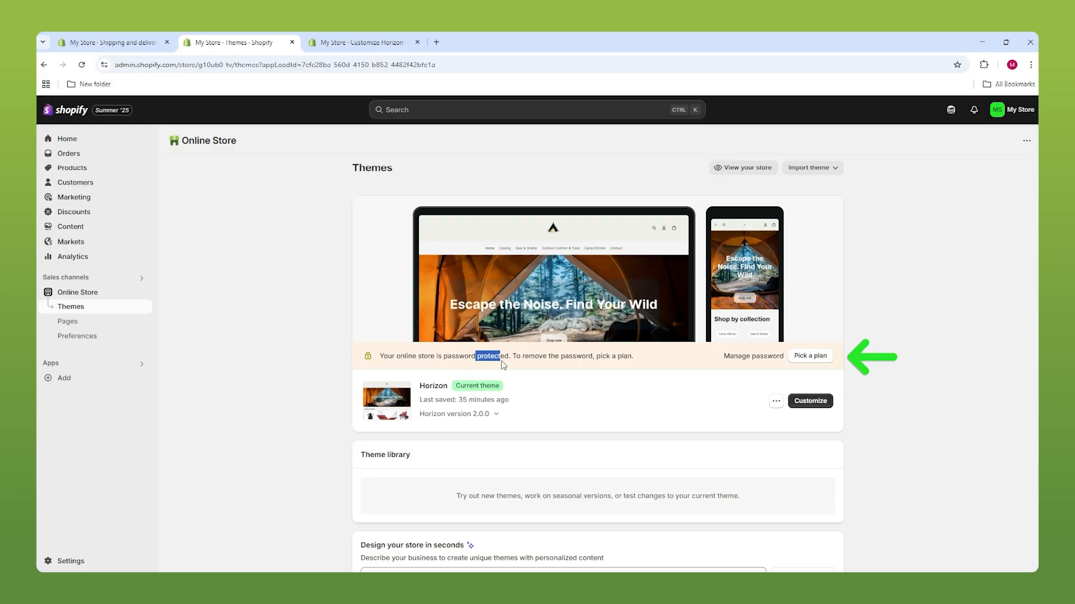
pyautogui.click(913, 280)
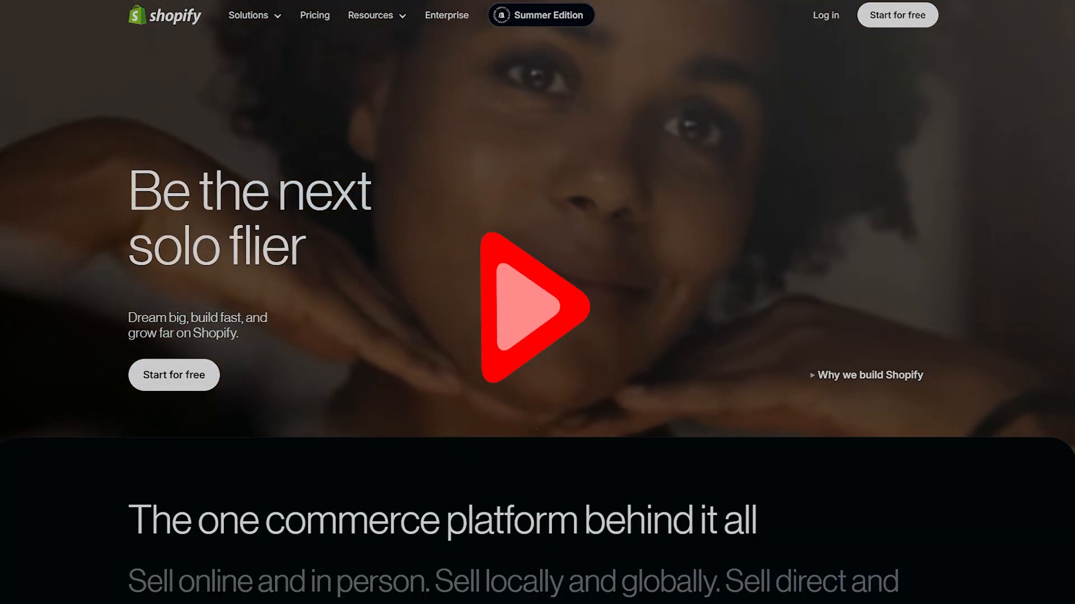
pyautogui.scroll(-1, 537, 319)
pyautogui.scroll(-1, 537, 319)
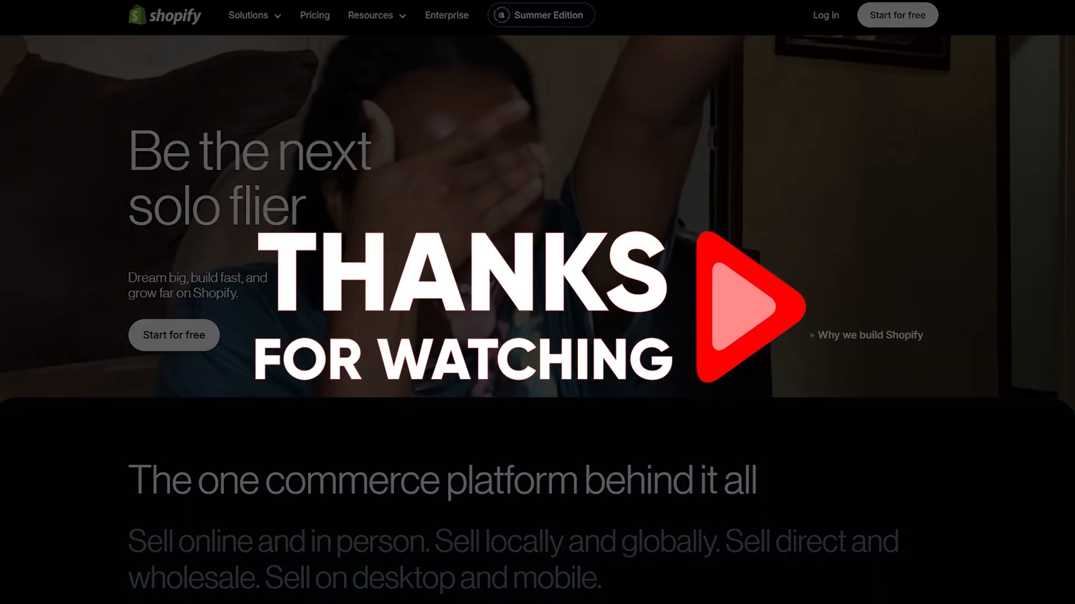